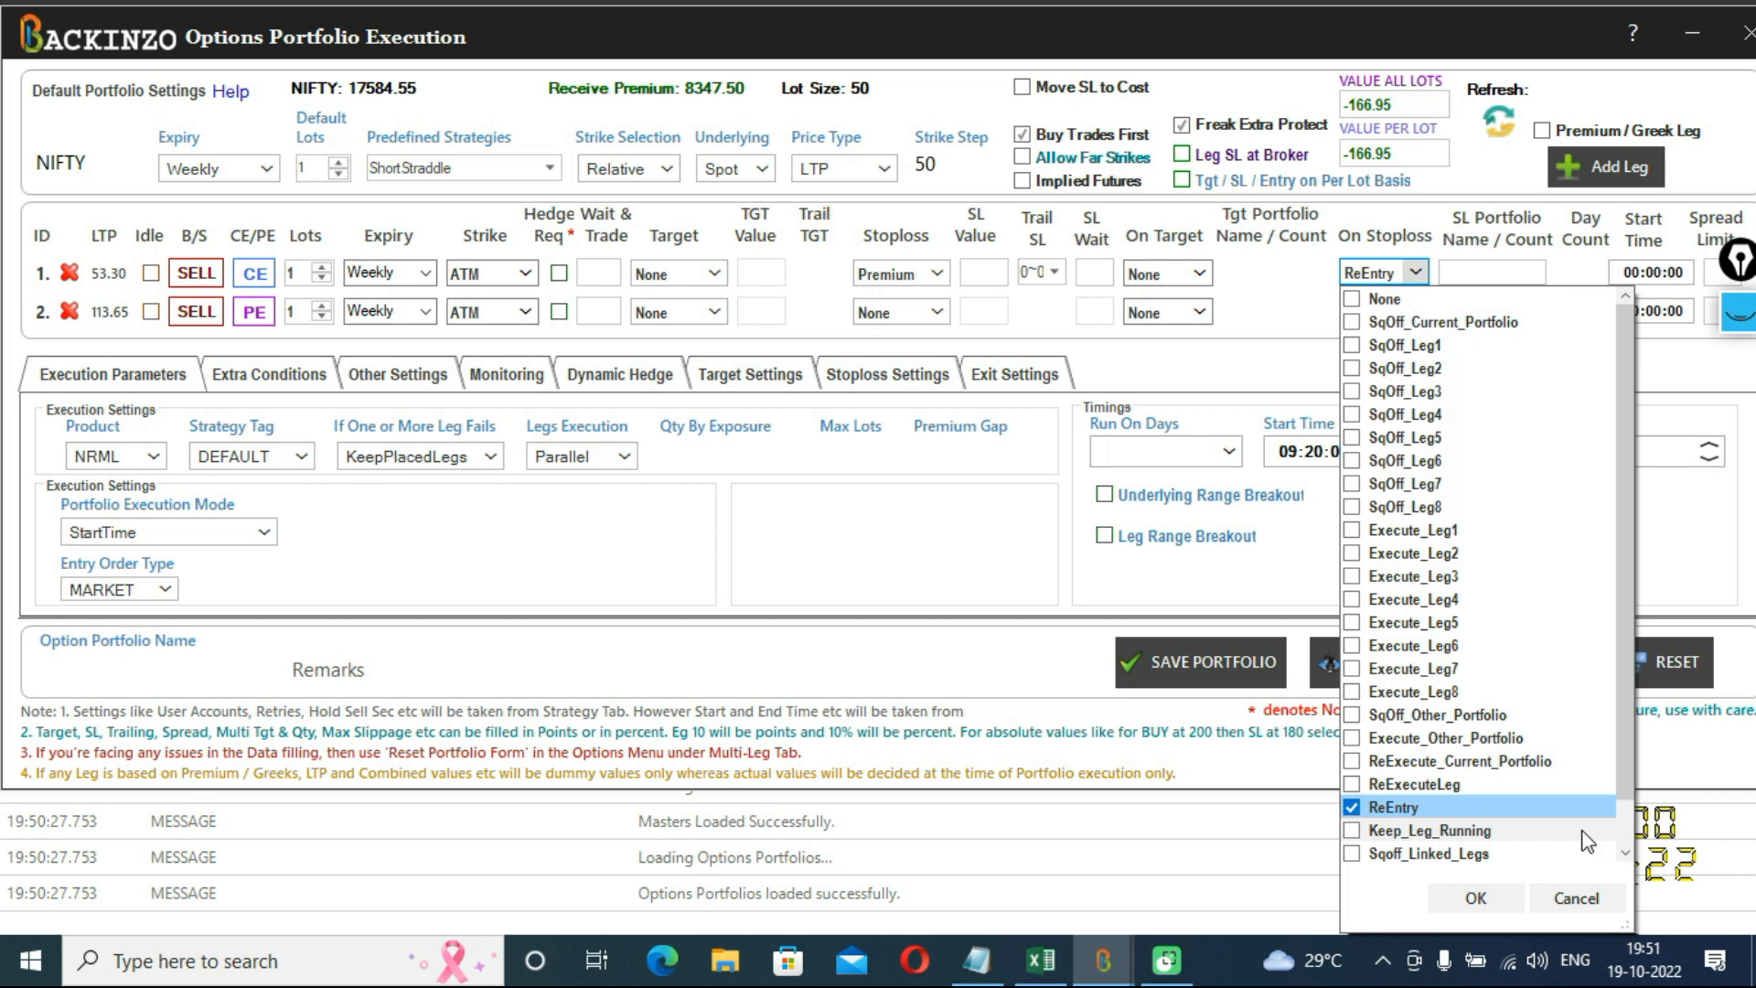
{"action": "left_click", "coordinate": [1196, 274]}
{"action": "left_click", "coordinate": [1196, 273]}
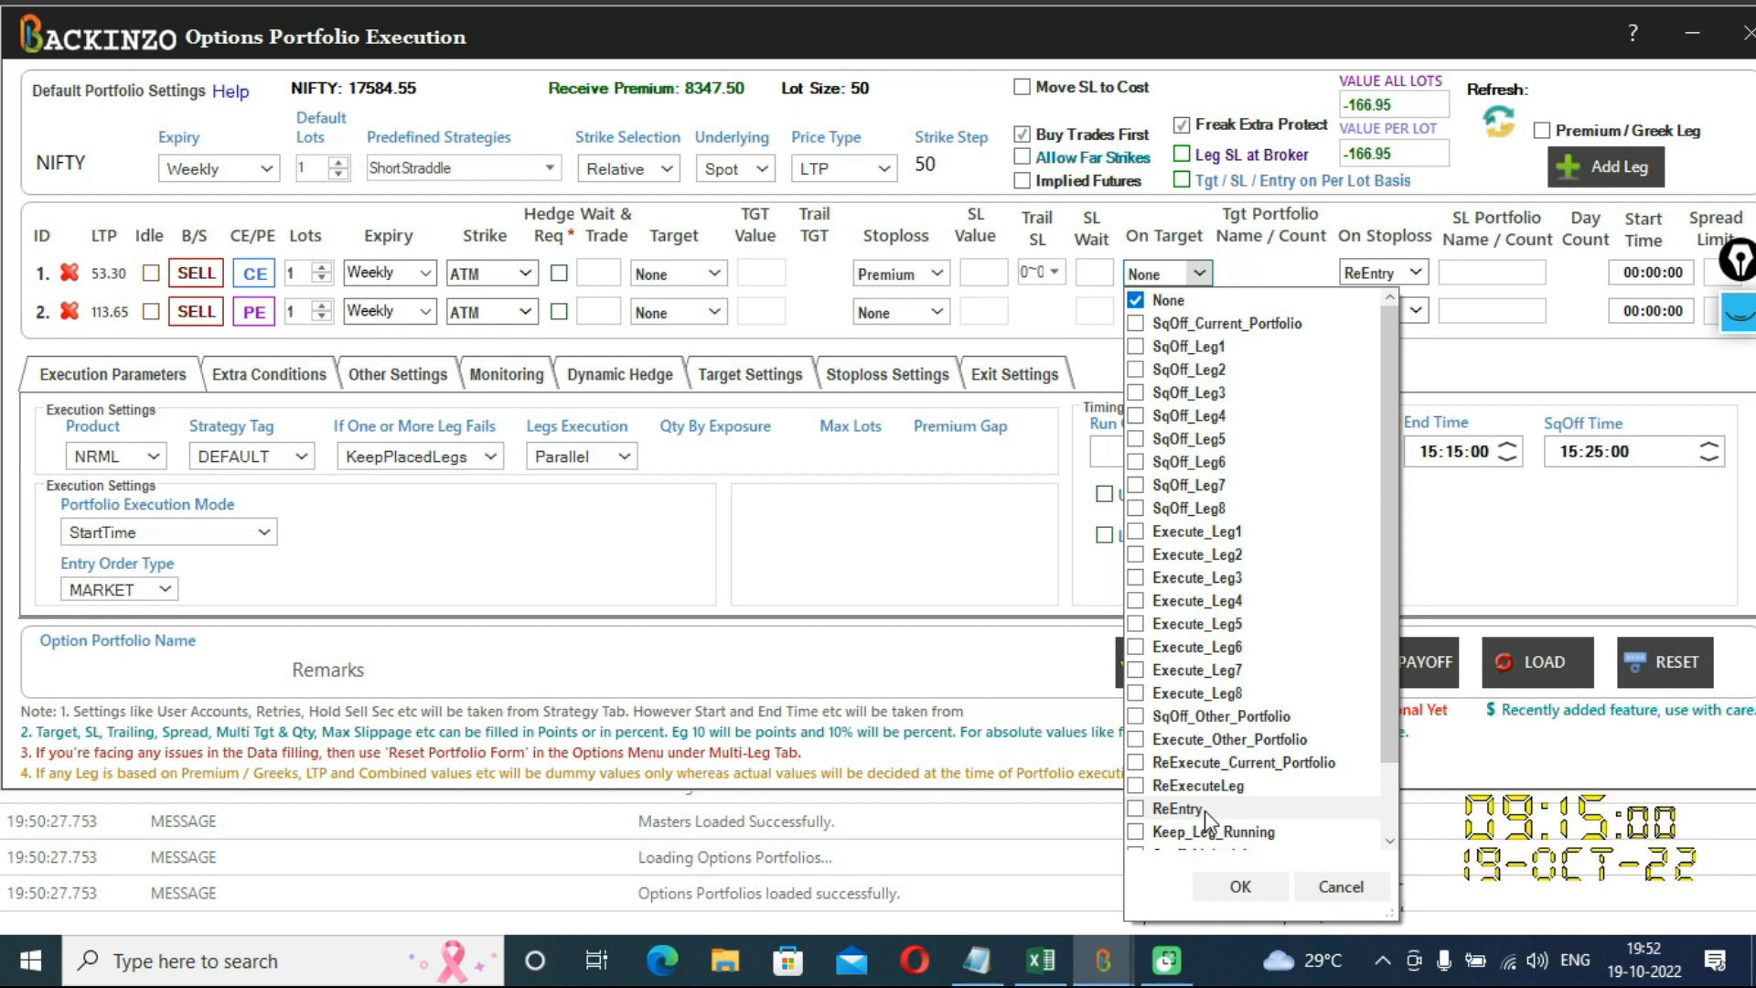
{"action": "left_click", "coordinate": [1264, 274]}
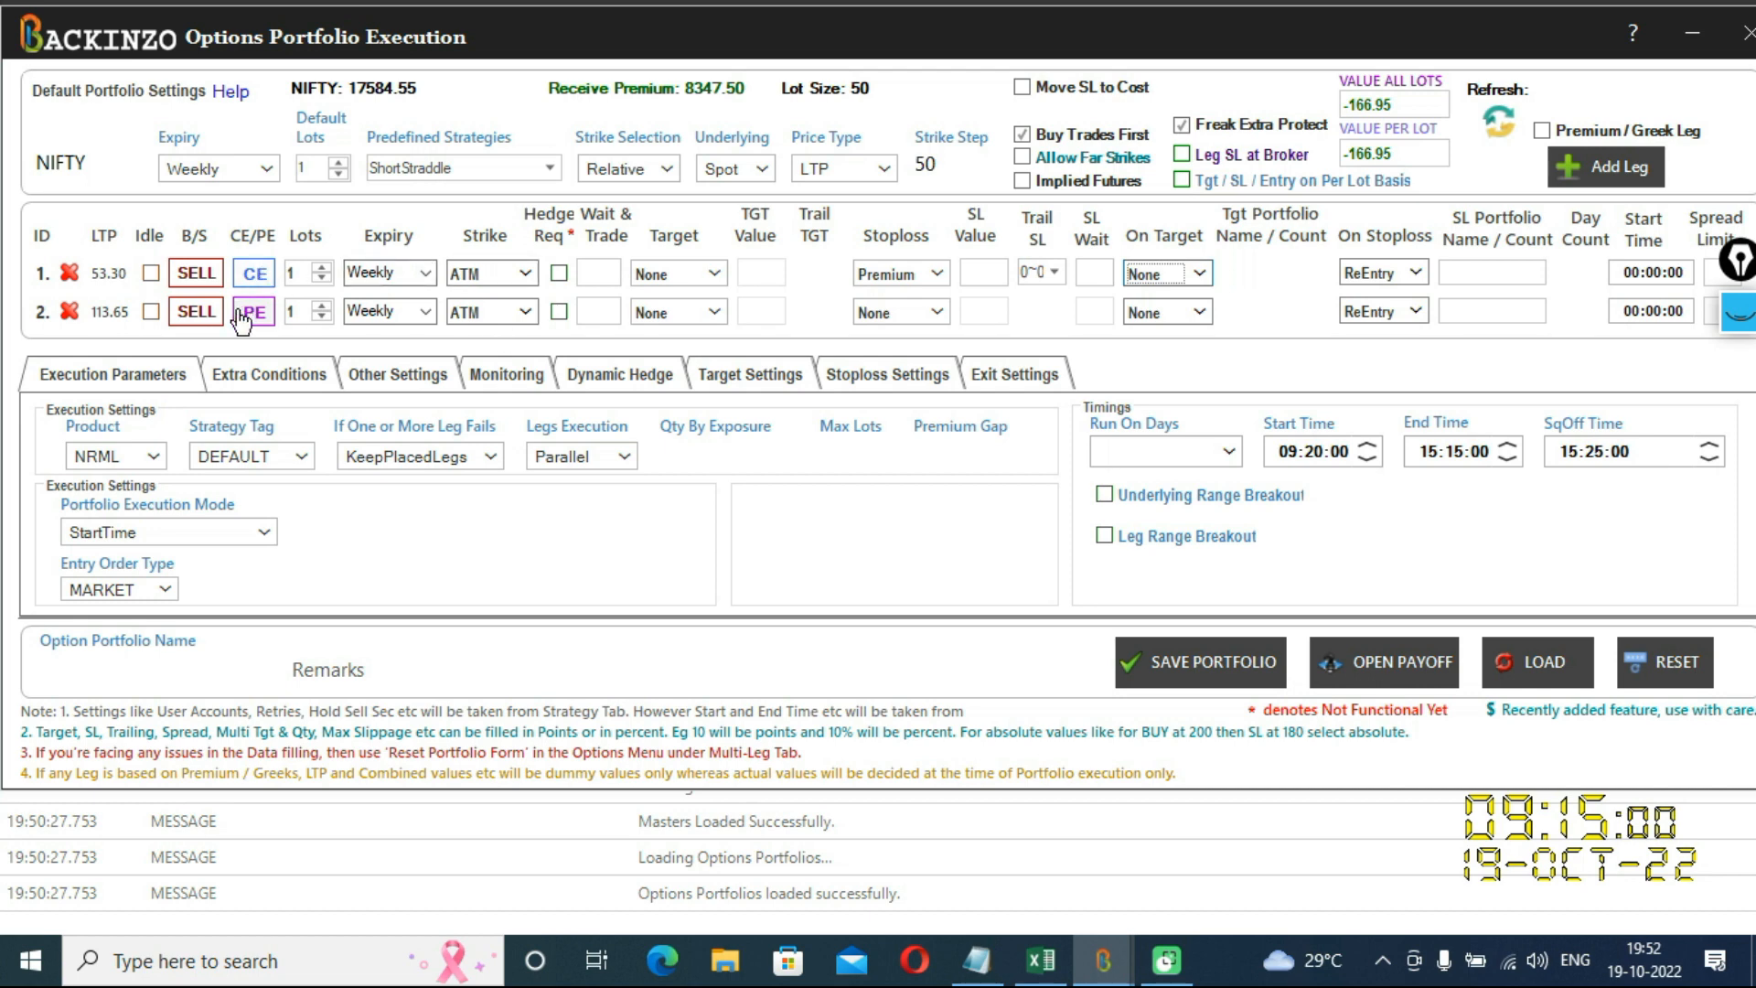
Set the stoploss type of both sell legs to Premium with an SL value of 5 each
{"action": "left_click", "coordinate": [934, 274]}
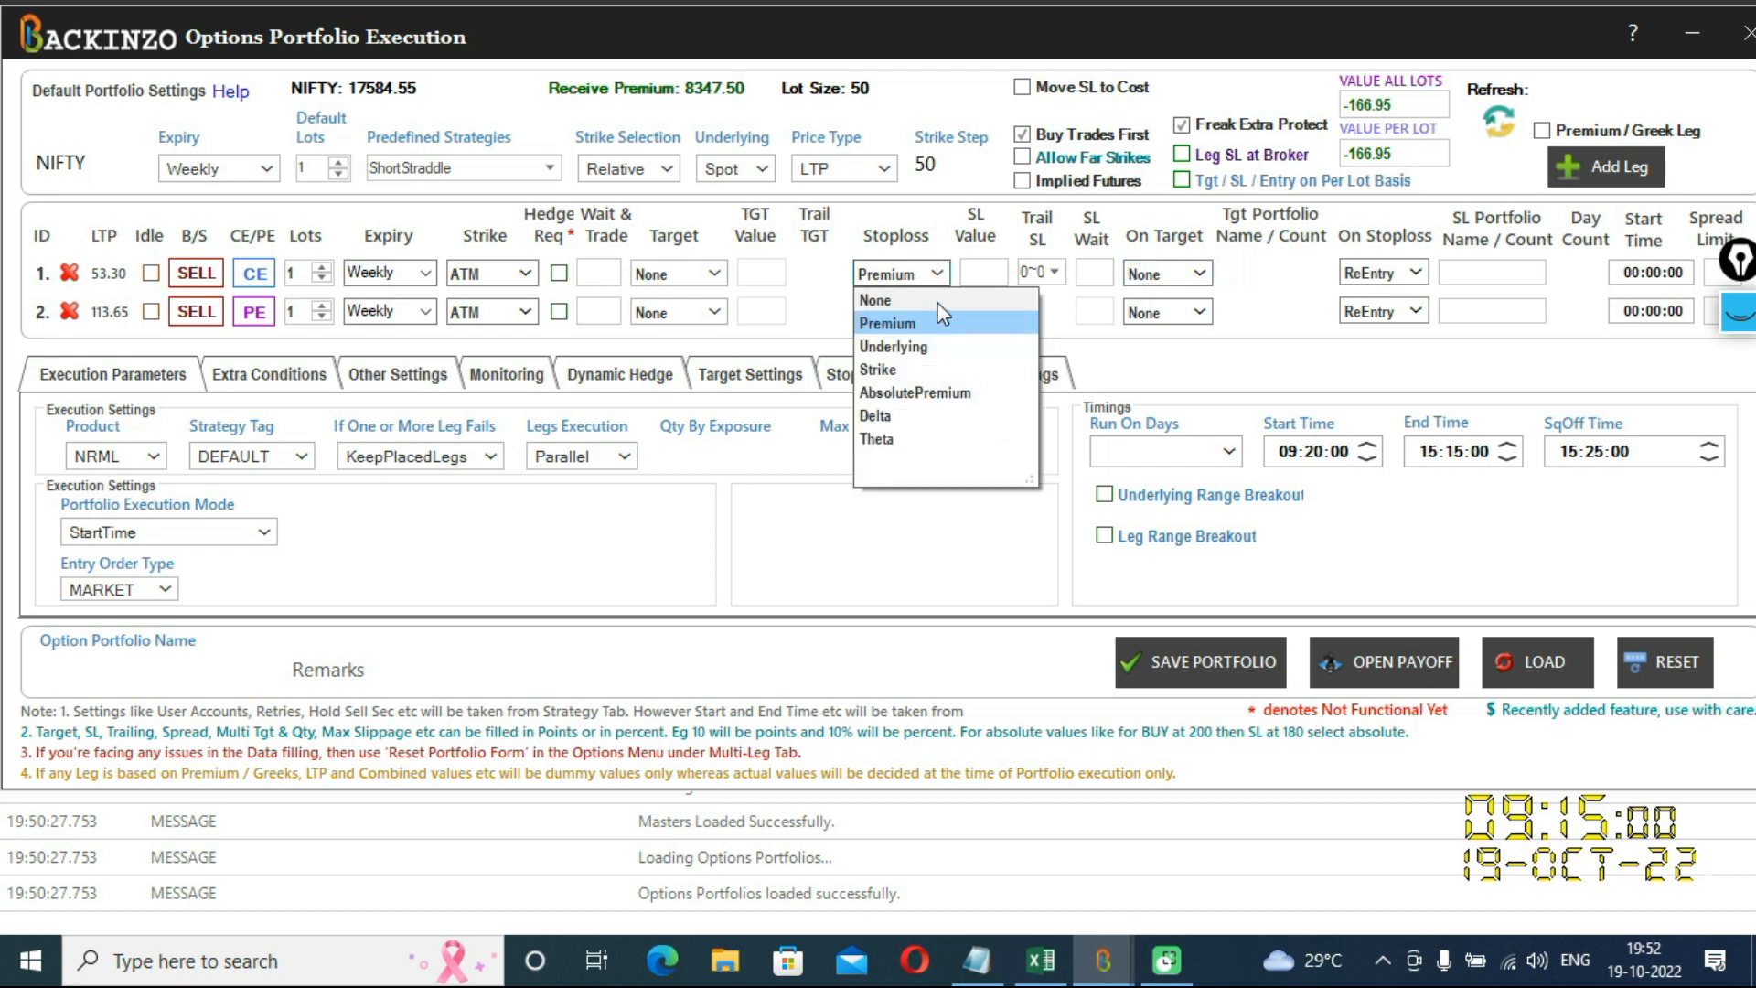
{"action": "left_click", "coordinate": [928, 324]}
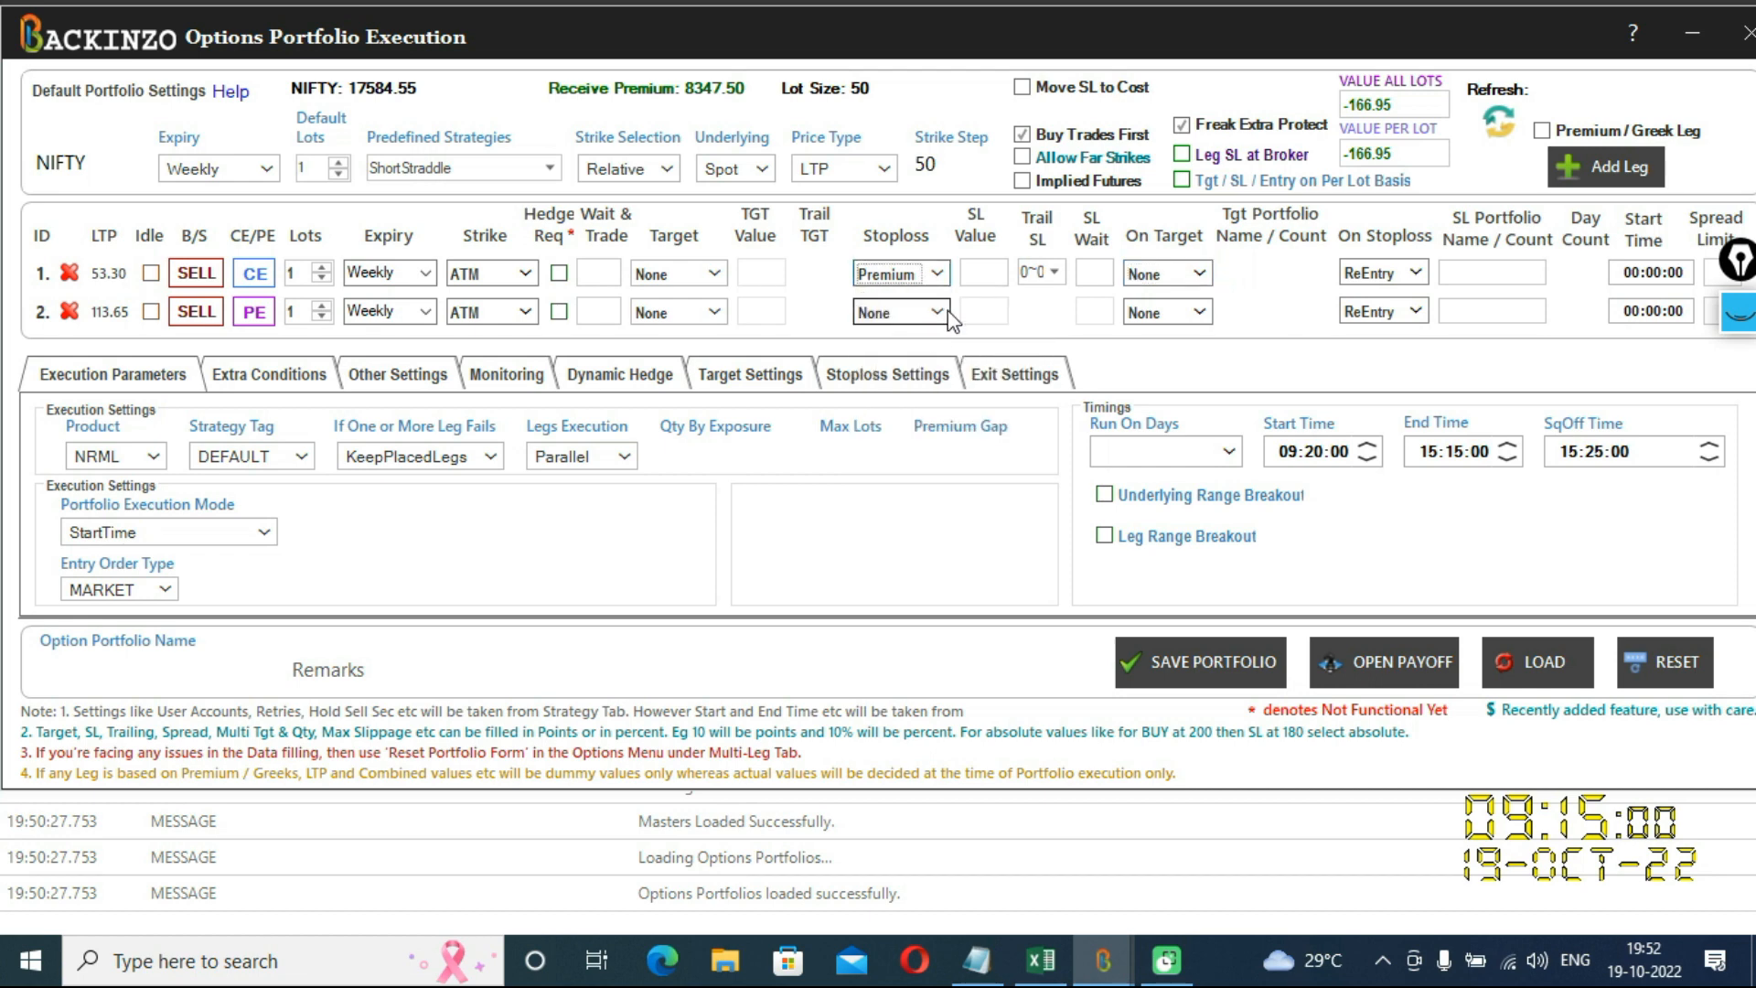
{"action": "left_click", "coordinate": [934, 312]}
{"action": "left_click", "coordinate": [917, 362]}
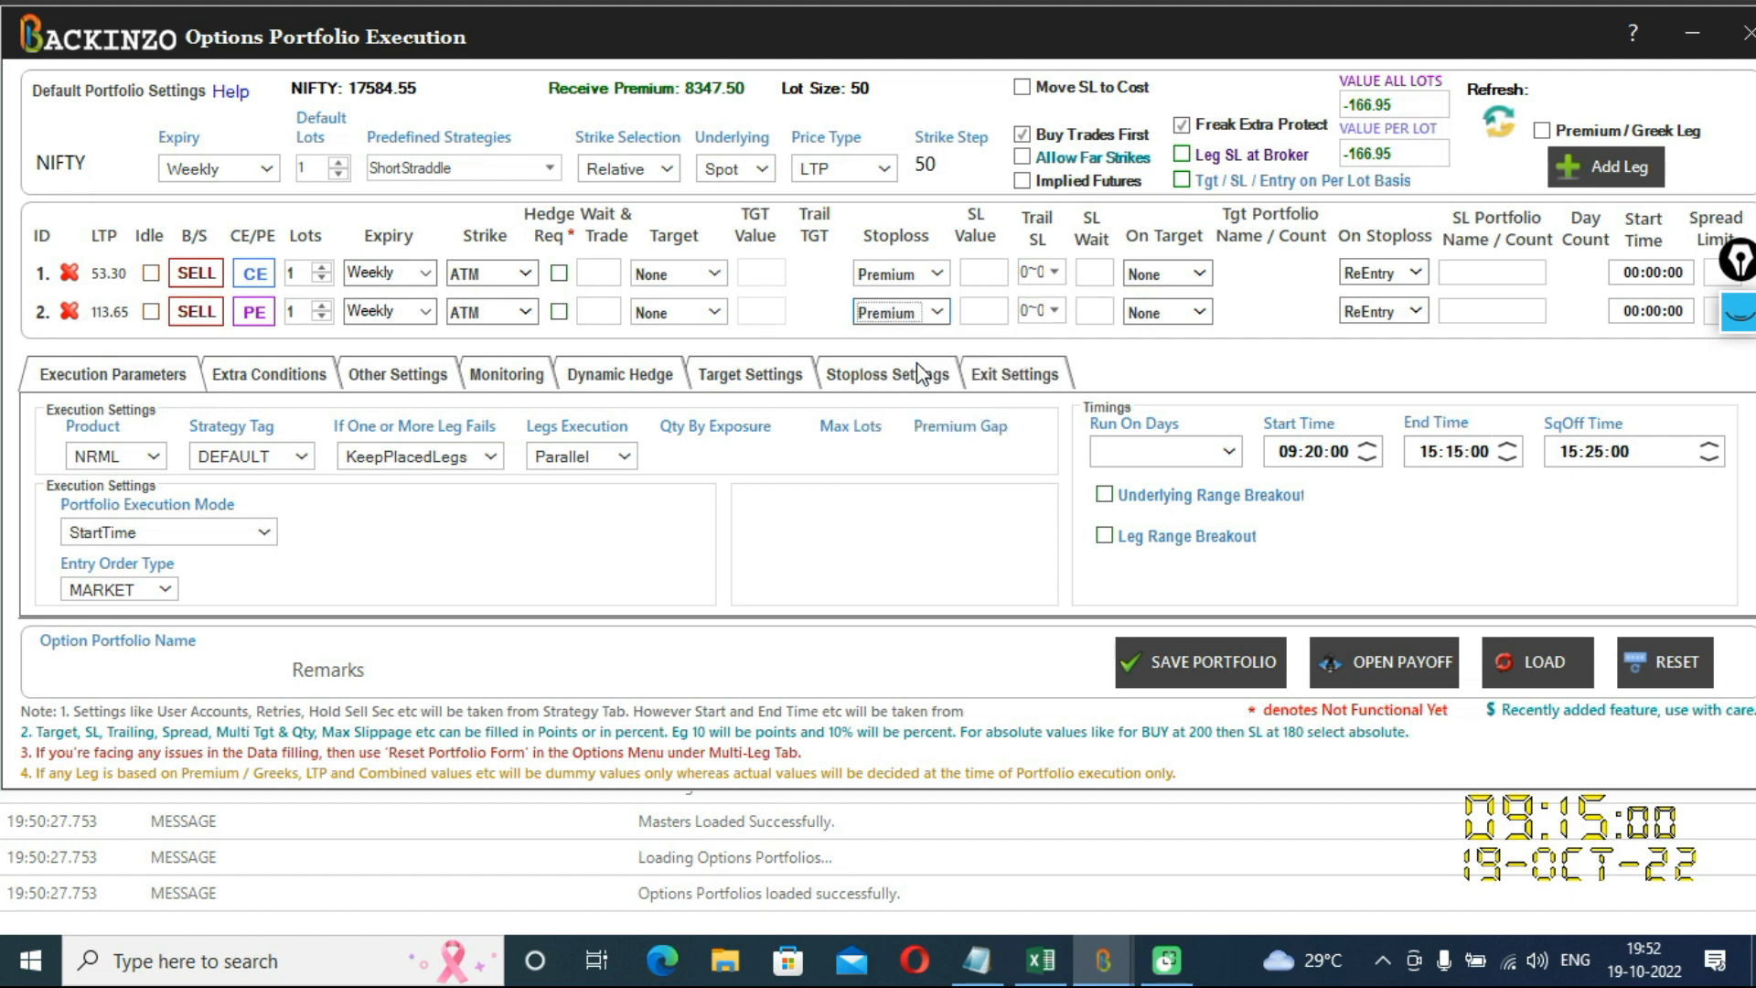
{"action": "left_click", "coordinate": [995, 270]}
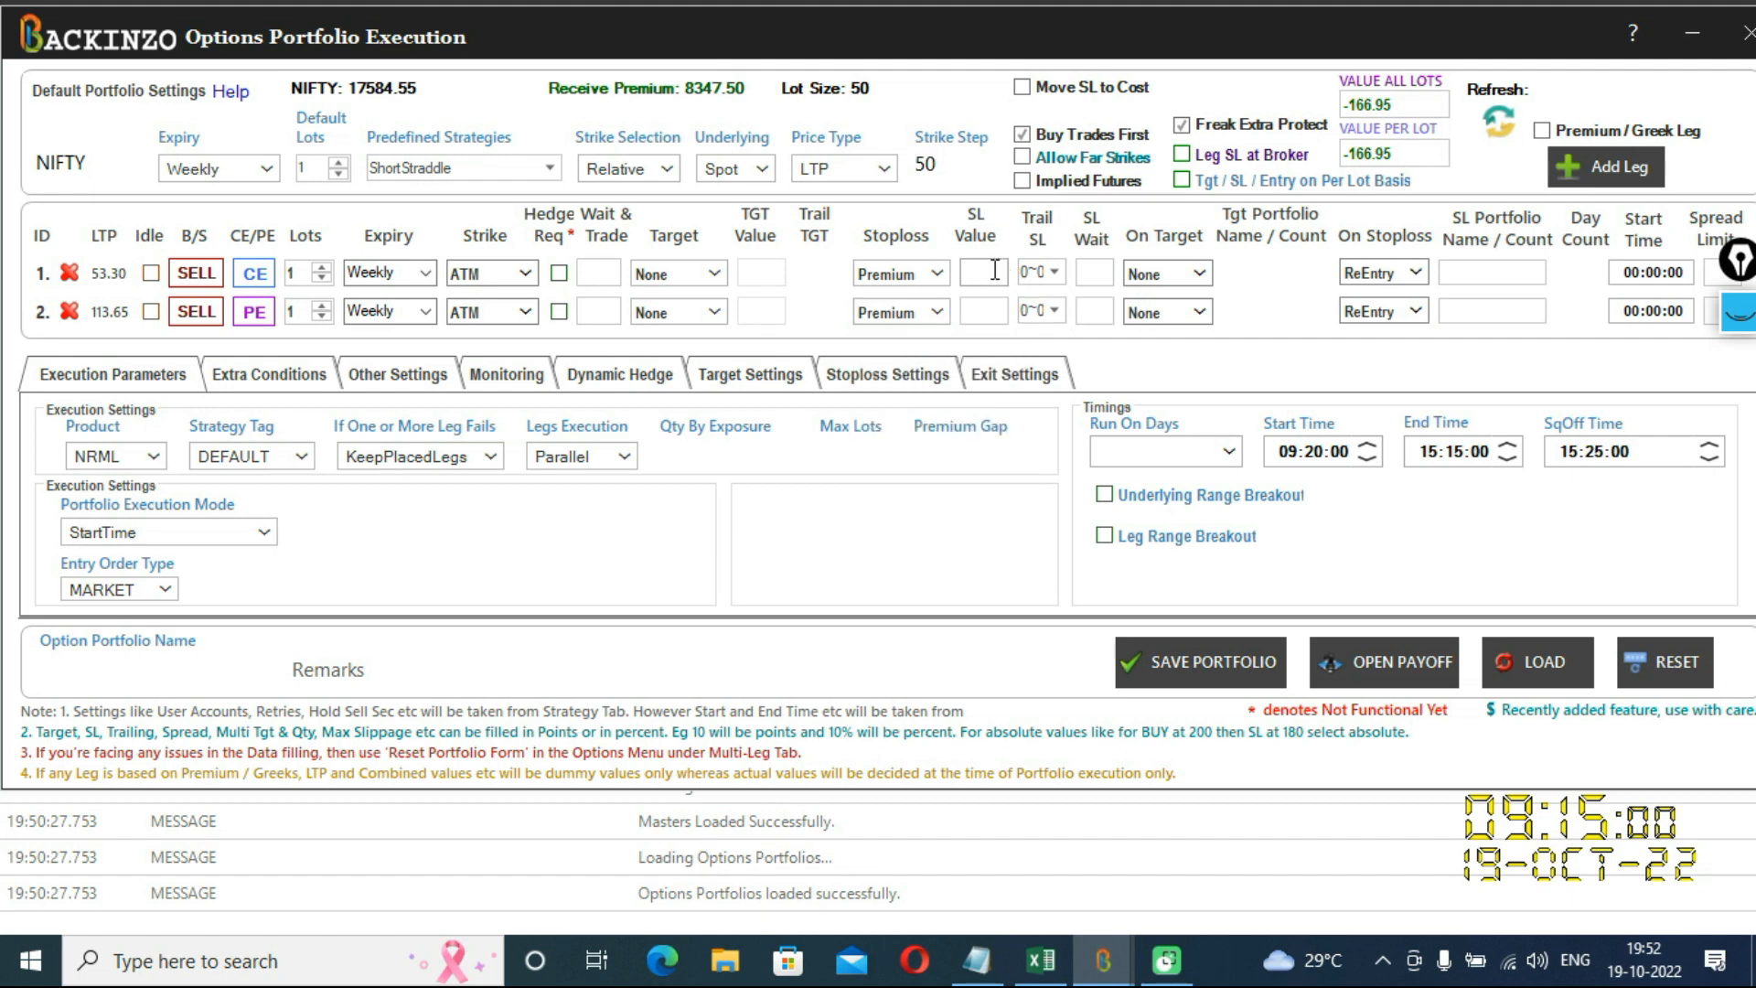
{"action": "type", "text": "5"}
{"action": "left_click", "coordinate": [983, 313]}
{"action": "type", "text": "5"}
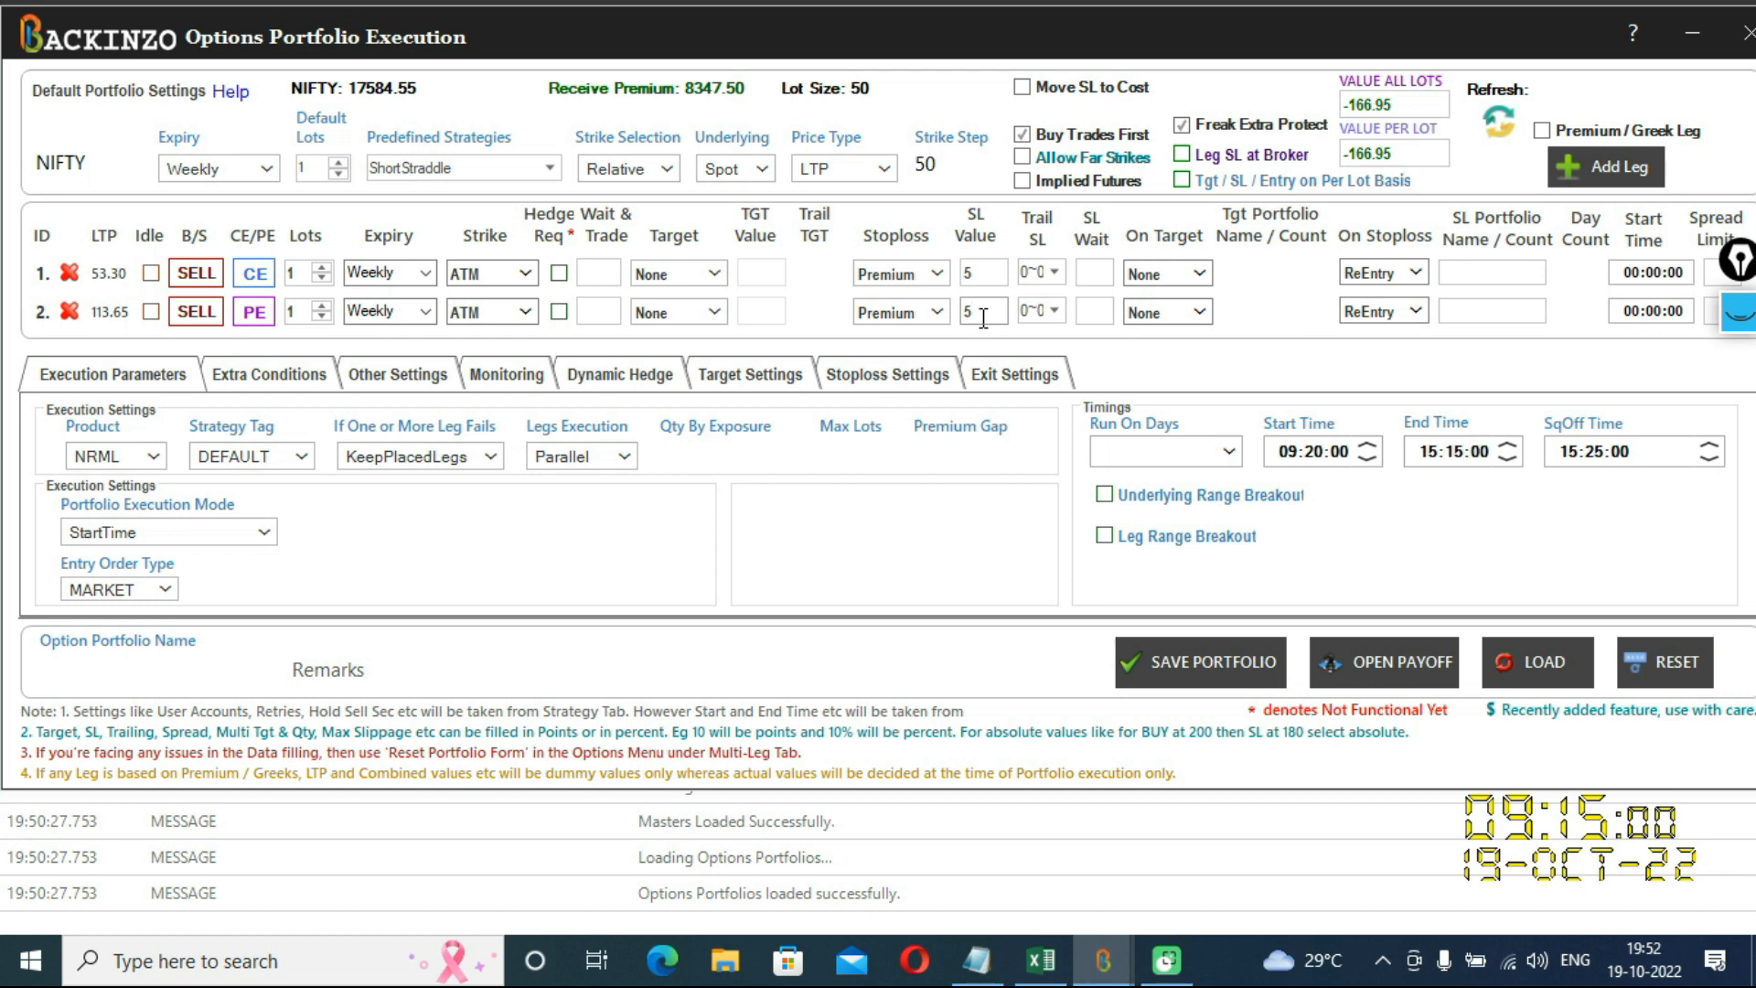
Keep ReEntry as leg 1's stoploss action and set the SL count of both the CE and PE legs to 2
{"action": "left_click", "coordinate": [1417, 273]}
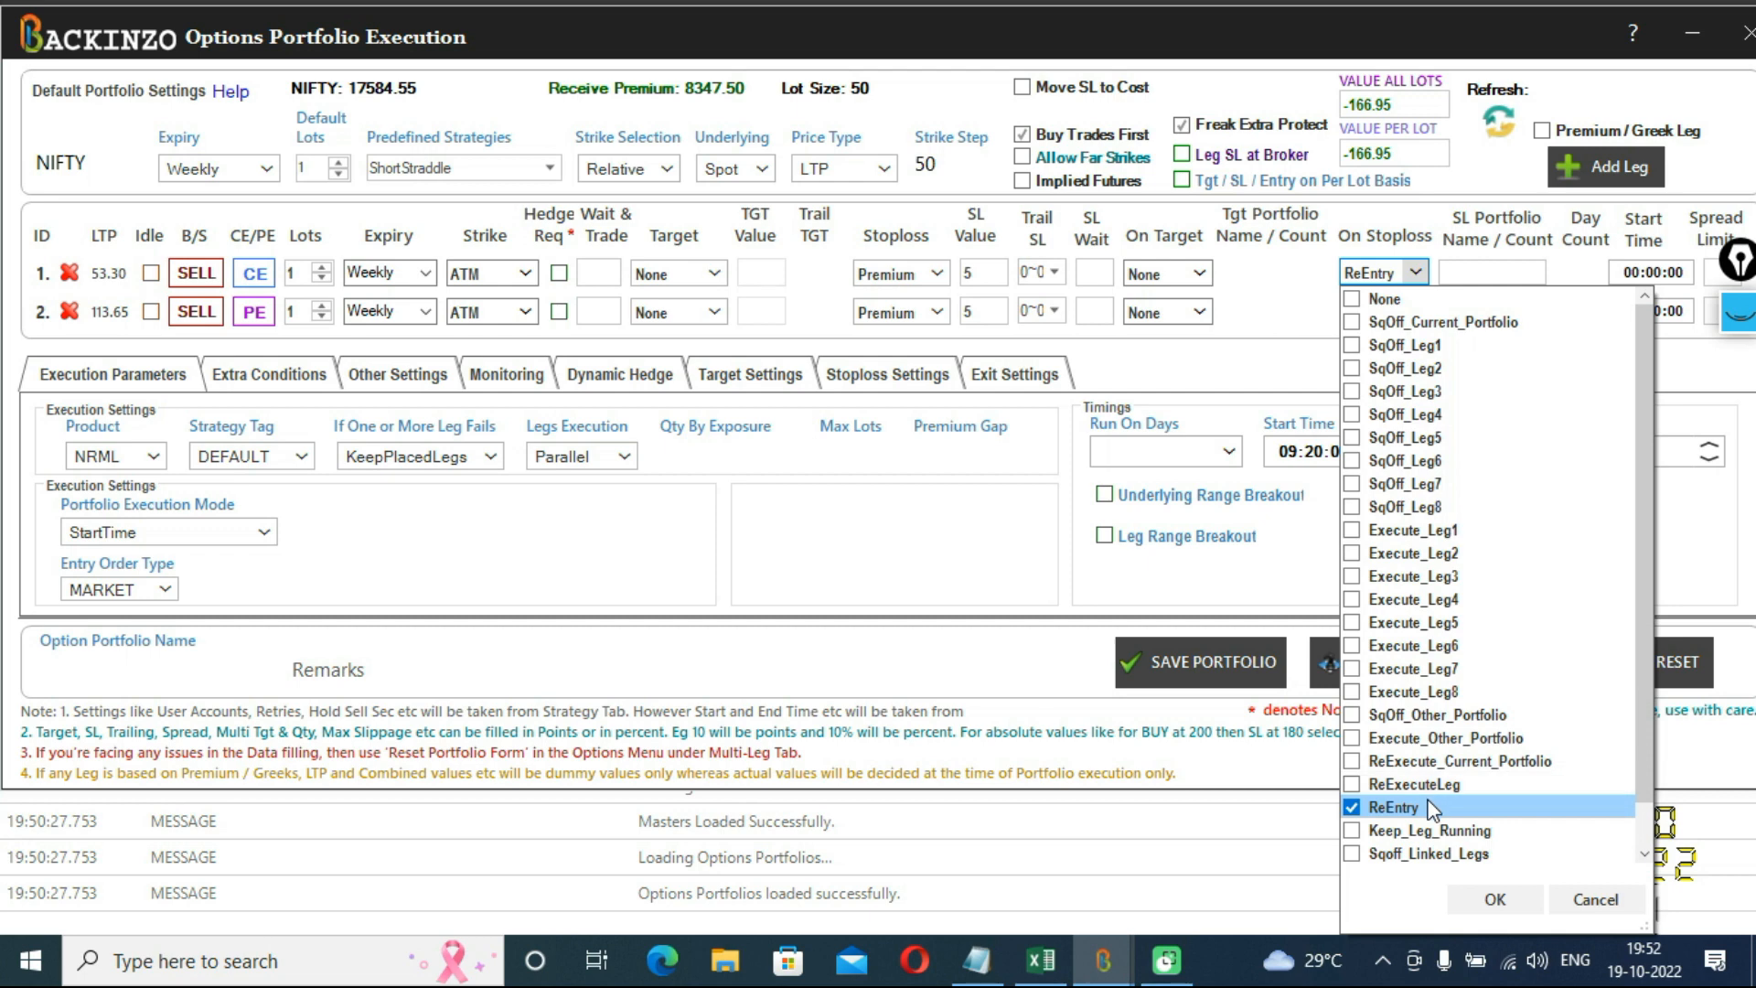
{"action": "left_click", "coordinate": [1496, 900]}
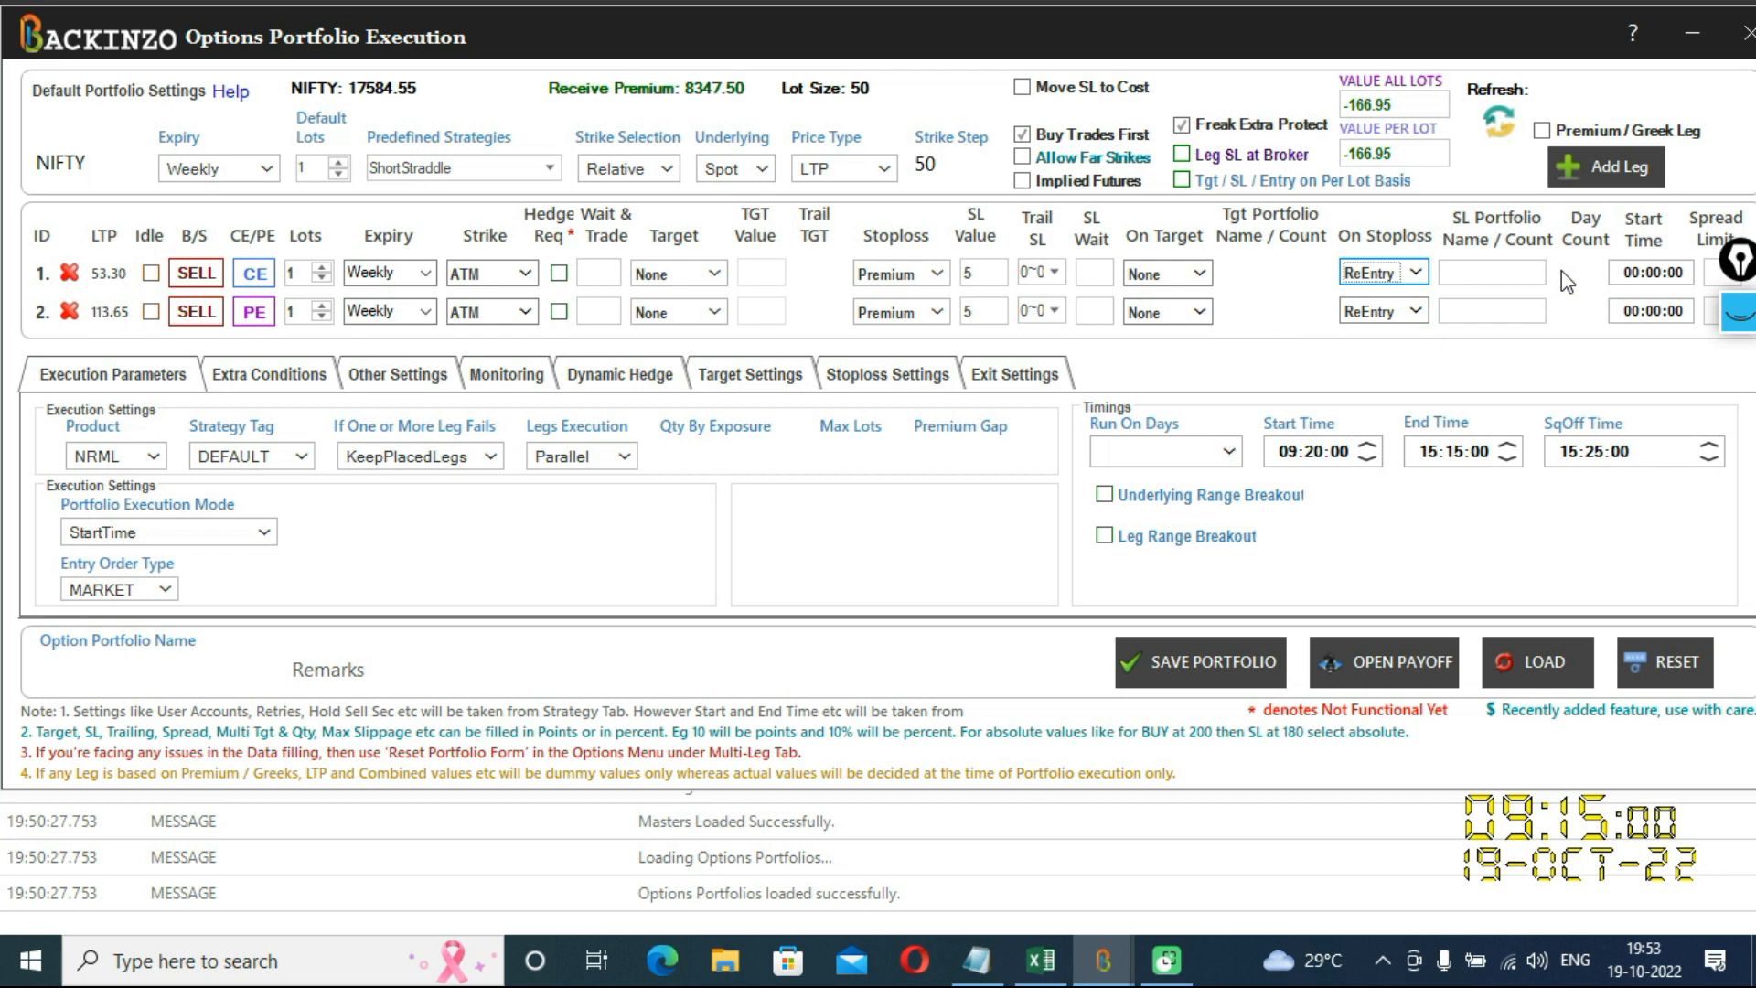
{"action": "left_click", "coordinate": [1470, 267]}
{"action": "type", "text": "2"}
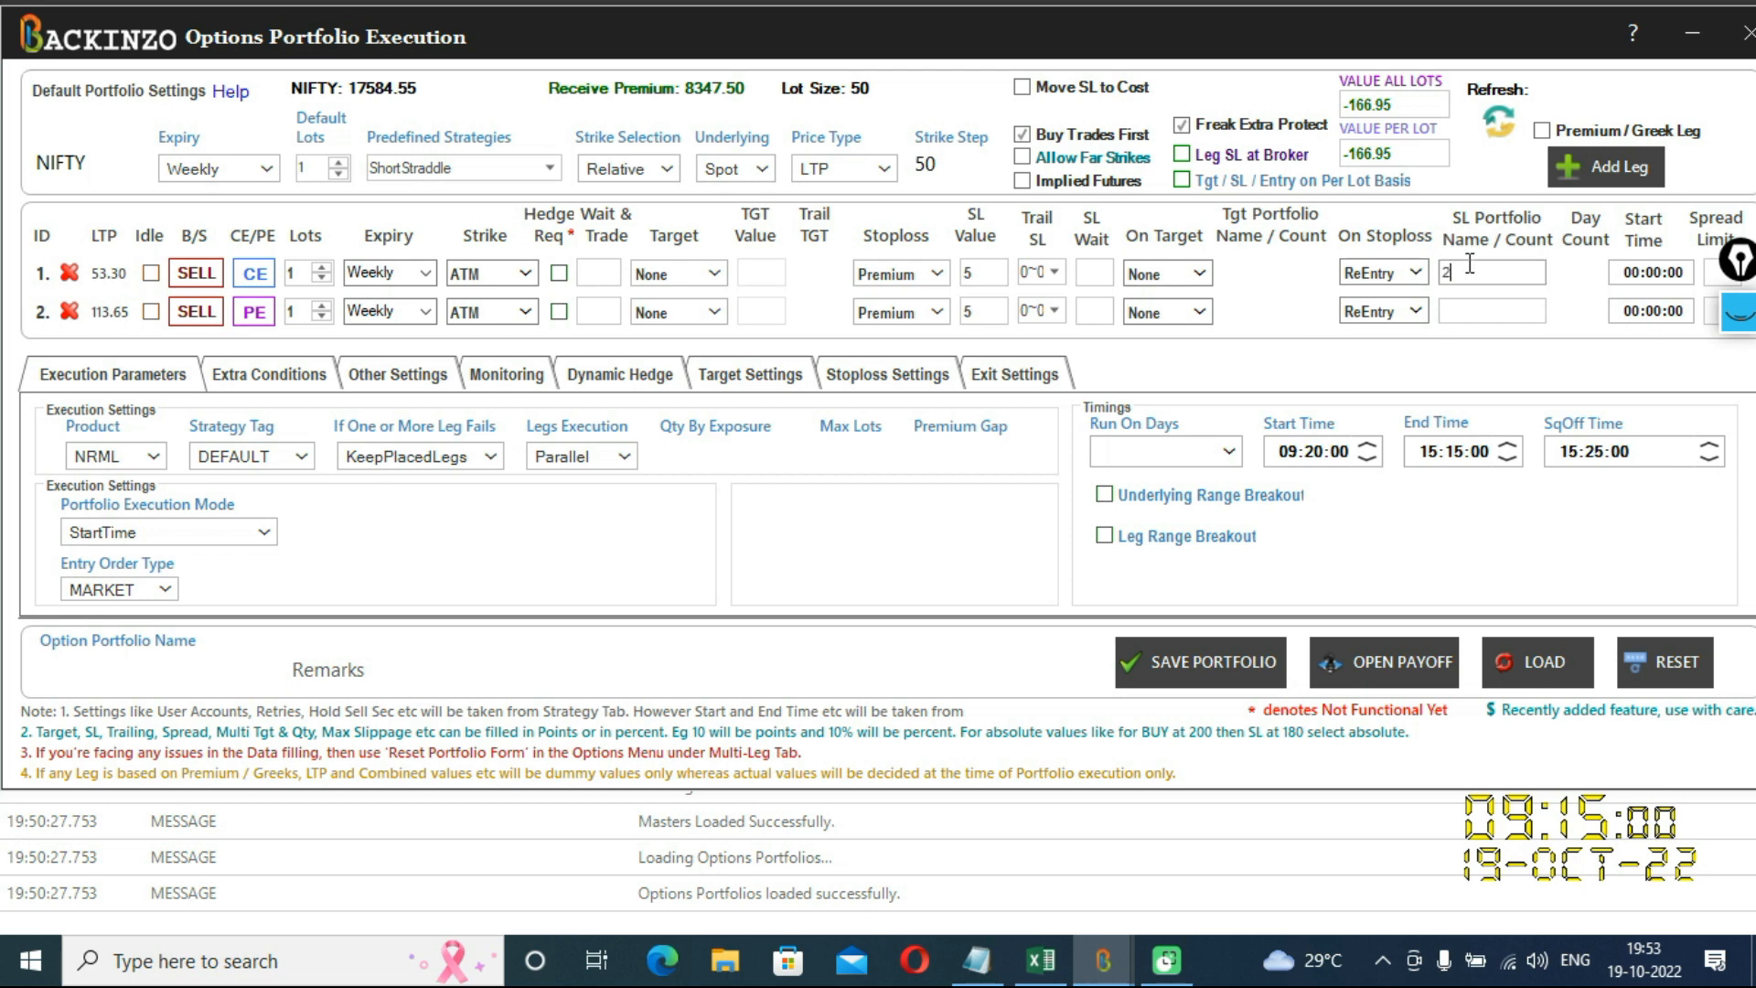
{"action": "left_click", "coordinate": [1470, 310]}
{"action": "type", "text": "2"}
Set the portfolio to run on all weekdays, Monday through Friday
{"action": "left_click", "coordinate": [1228, 453]}
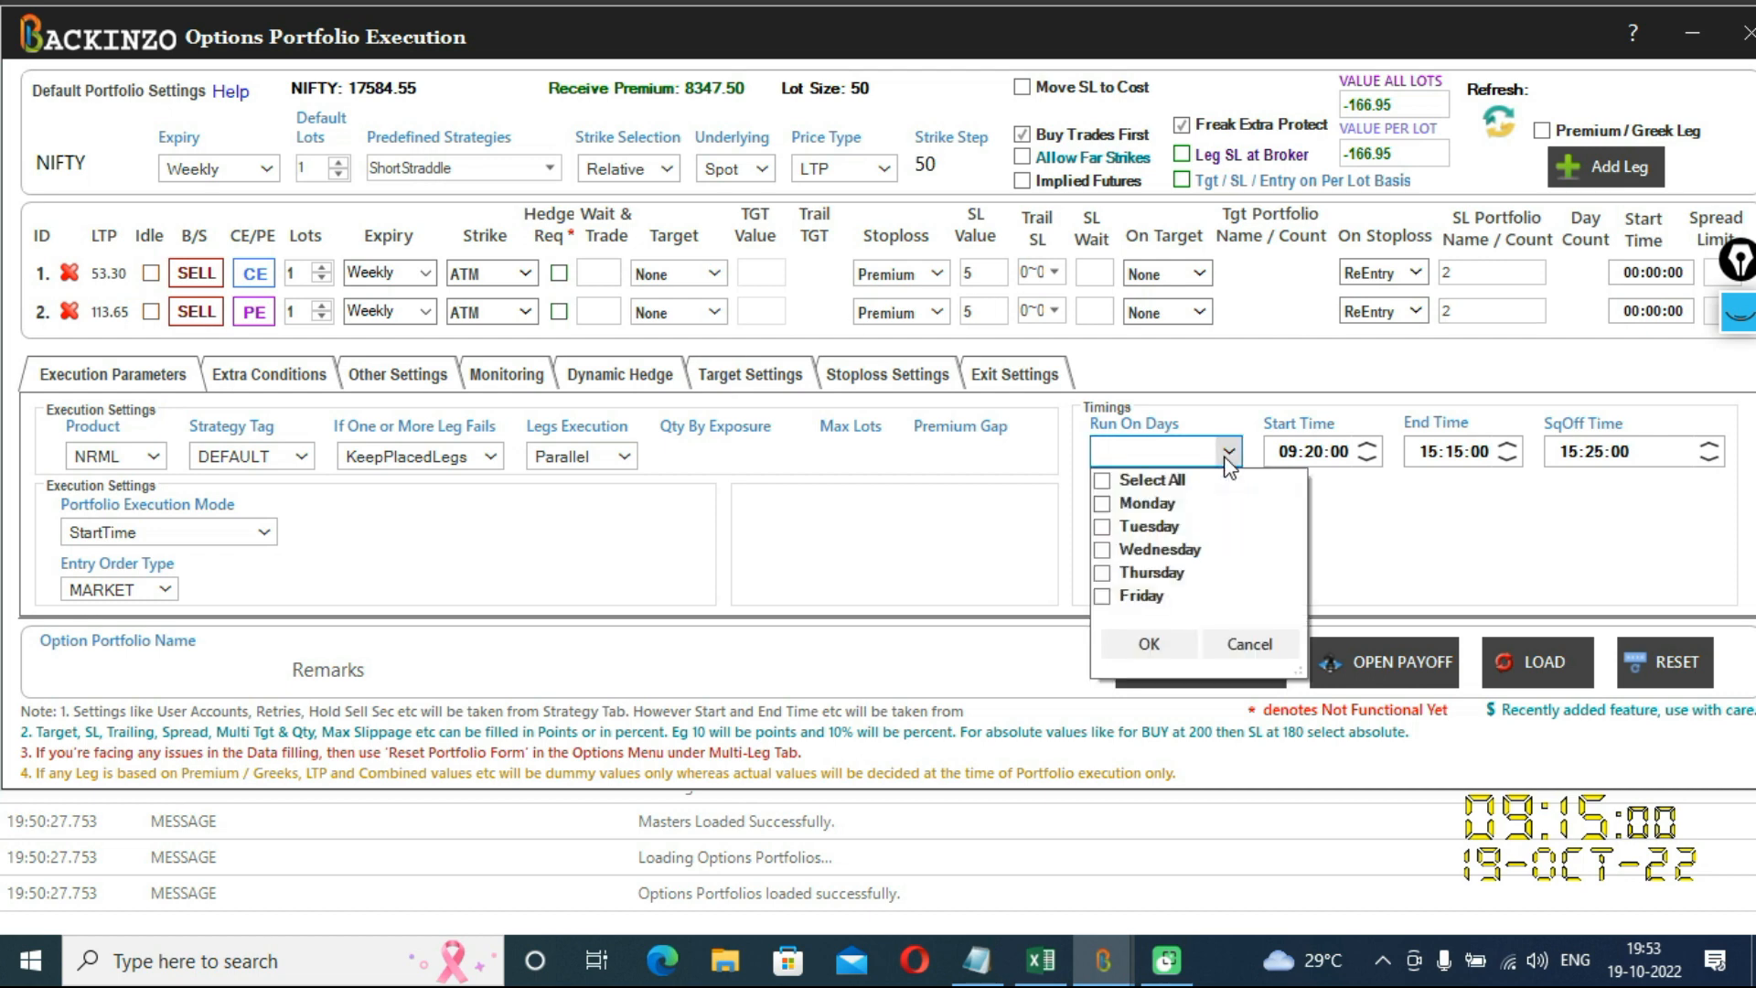
{"action": "left_click", "coordinate": [1134, 482]}
{"action": "left_click", "coordinate": [1174, 646]}
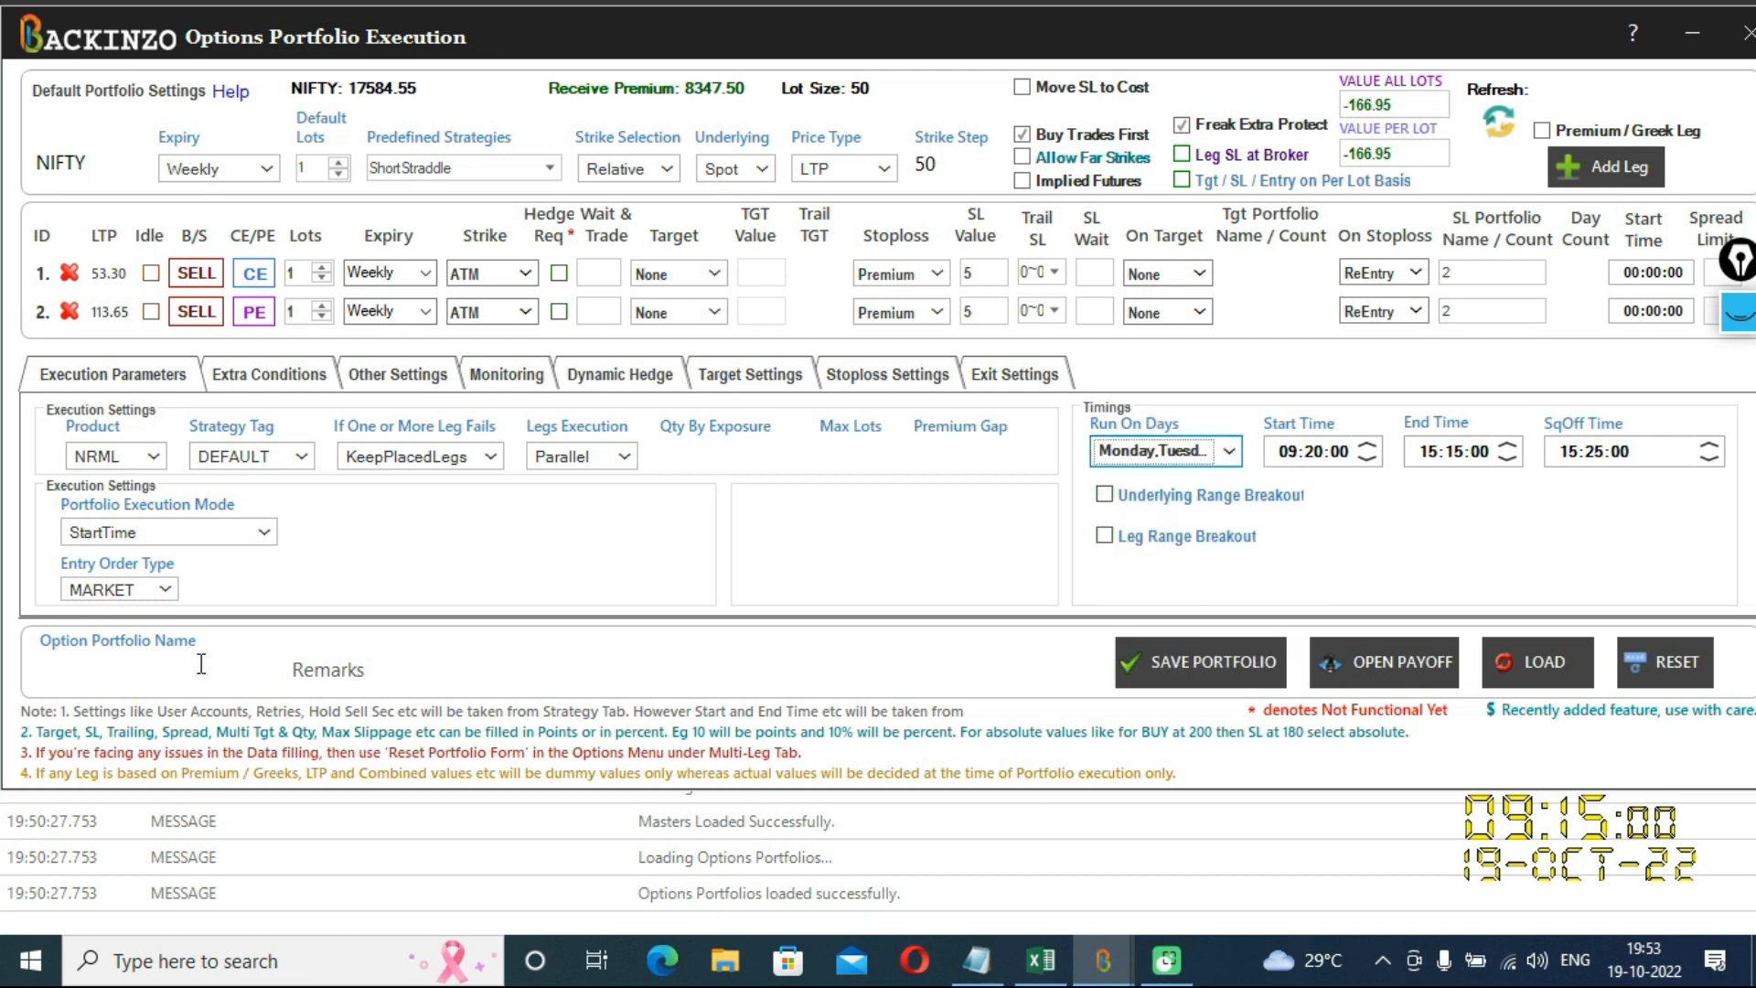
Name the option portfolio REENTRY 2 and save it
{"action": "left_click", "coordinate": [90, 667]}
{"action": "type", "text": "REEN"}
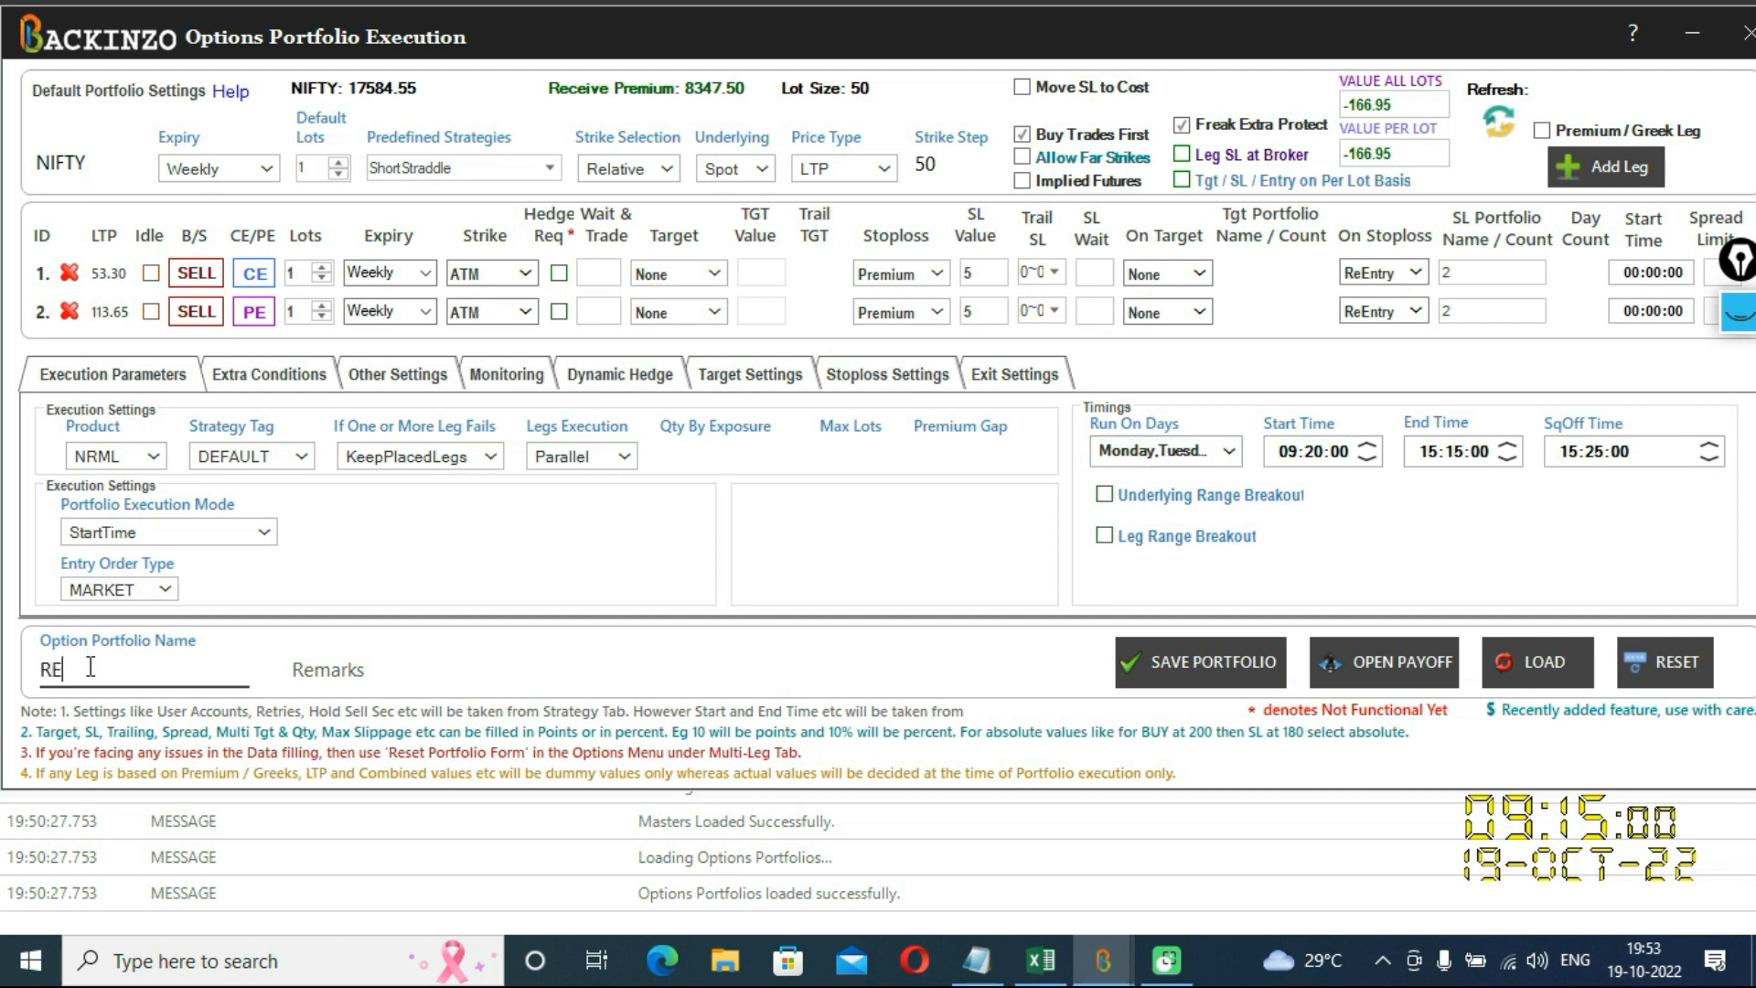
{"action": "type", "text": "TRY 2"}
{"action": "left_click", "coordinate": [1142, 679]}
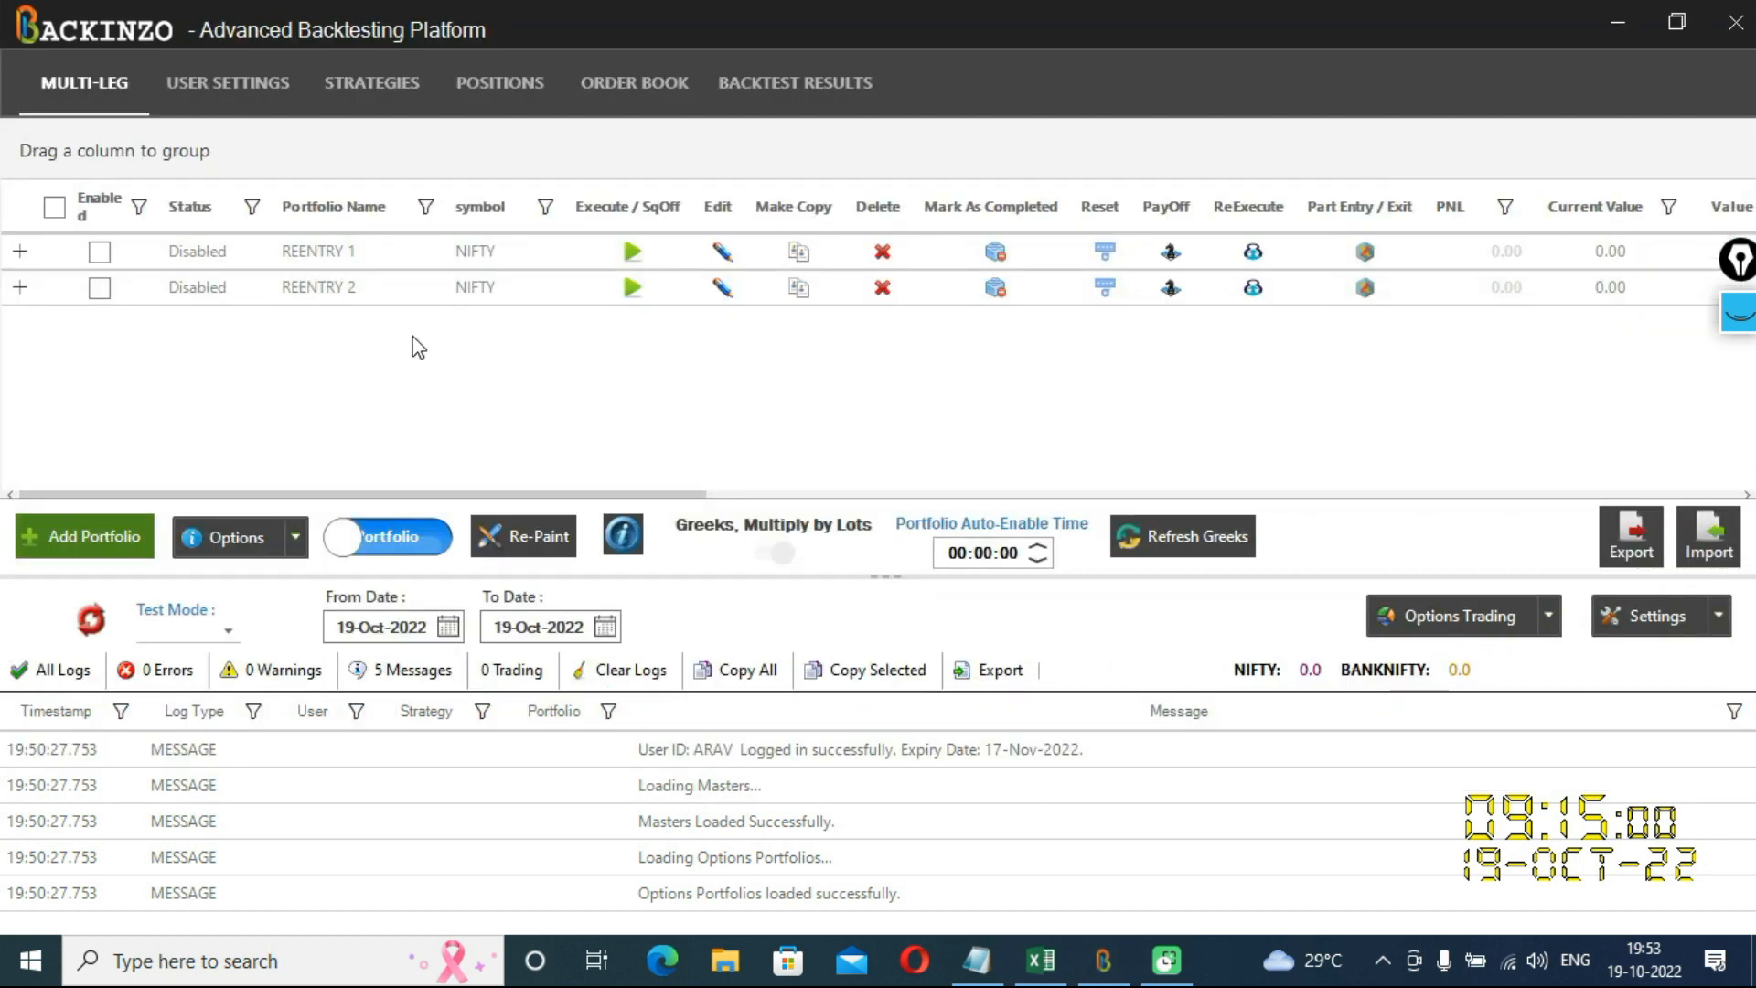
Delete the REENTRY 1 portfolio from the multi-leg list
{"action": "left_click", "coordinate": [881, 252]}
{"action": "left_click", "coordinate": [960, 567]}
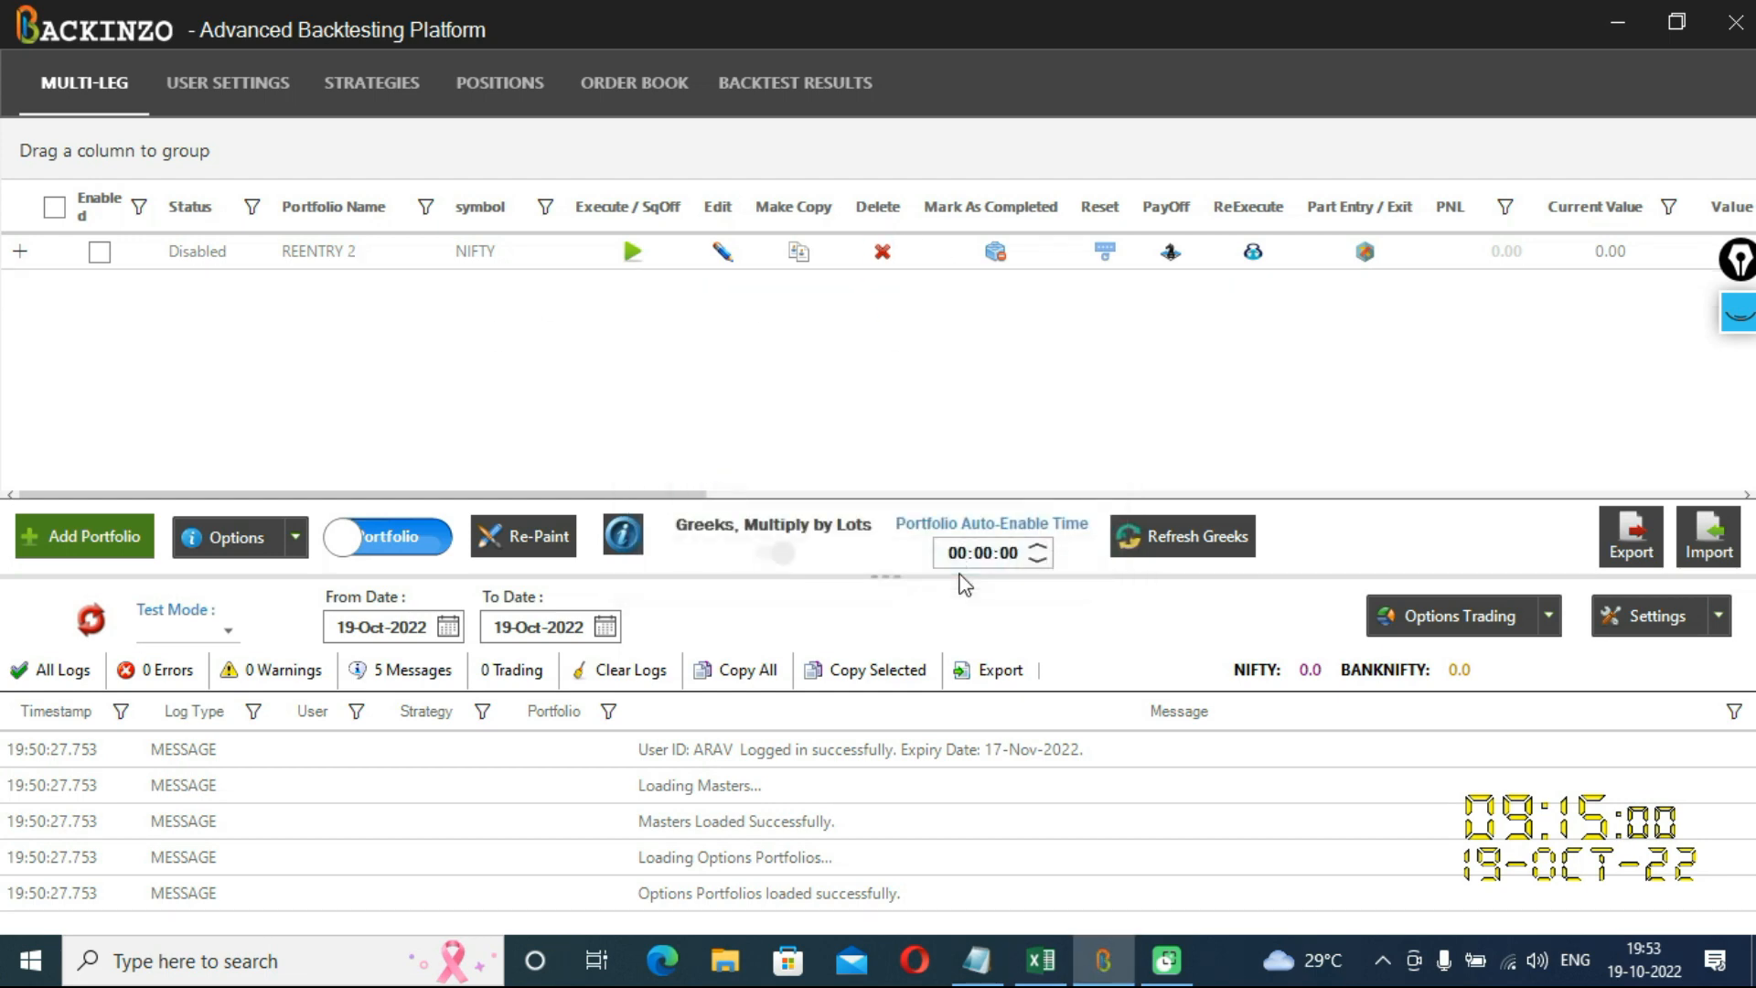
Switch to Excel and review the sold price and stoploss cells of the 18000 ce example before returning to Backinzo
{"action": "mouse_move", "coordinate": [1015, 969]}
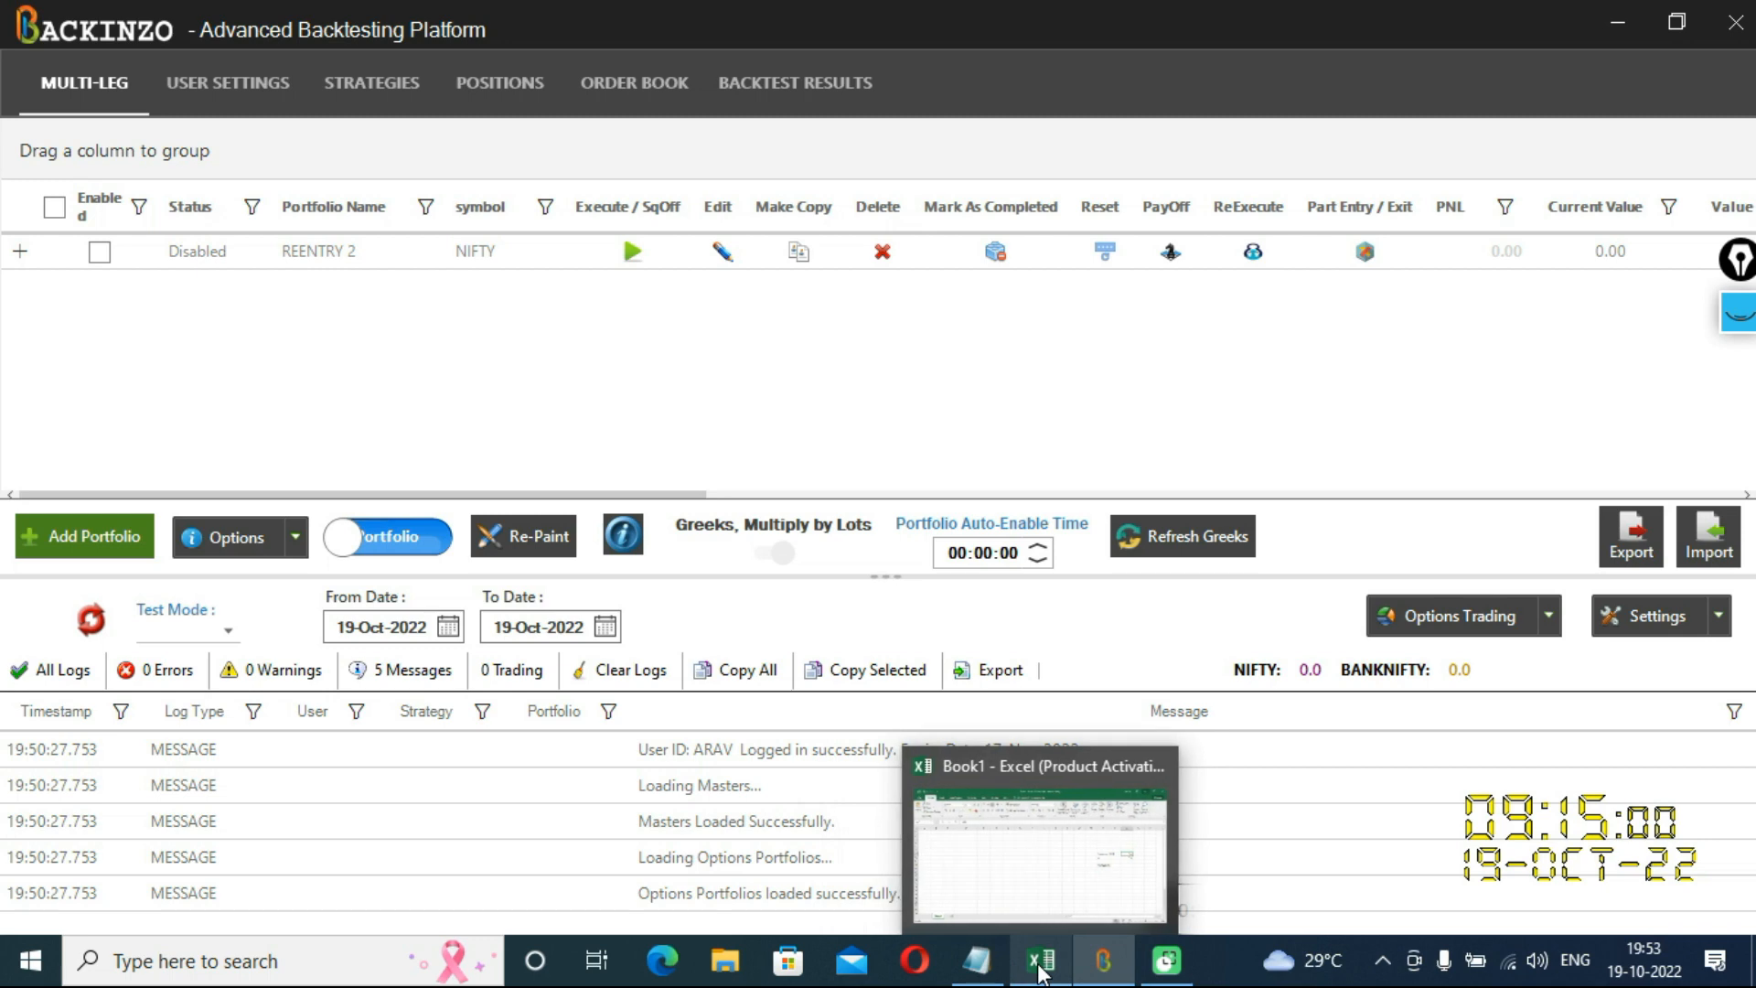
{"action": "left_click", "coordinate": [1066, 847]}
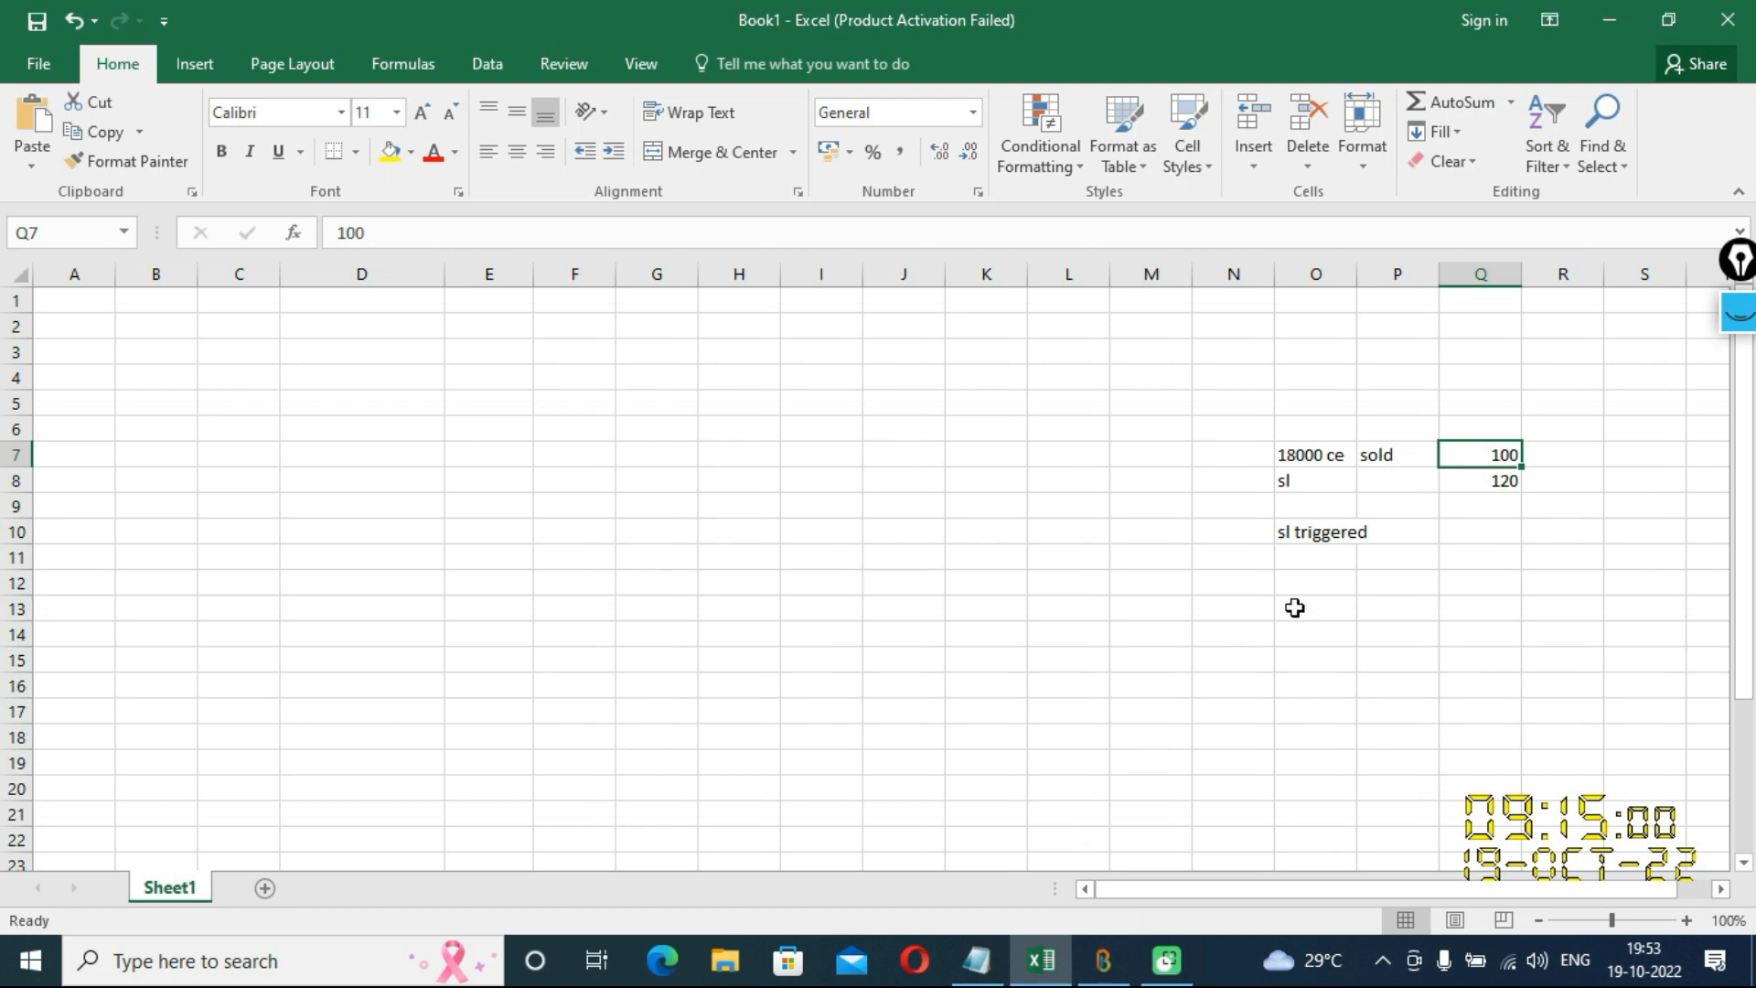
{"action": "left_click", "coordinate": [1508, 476]}
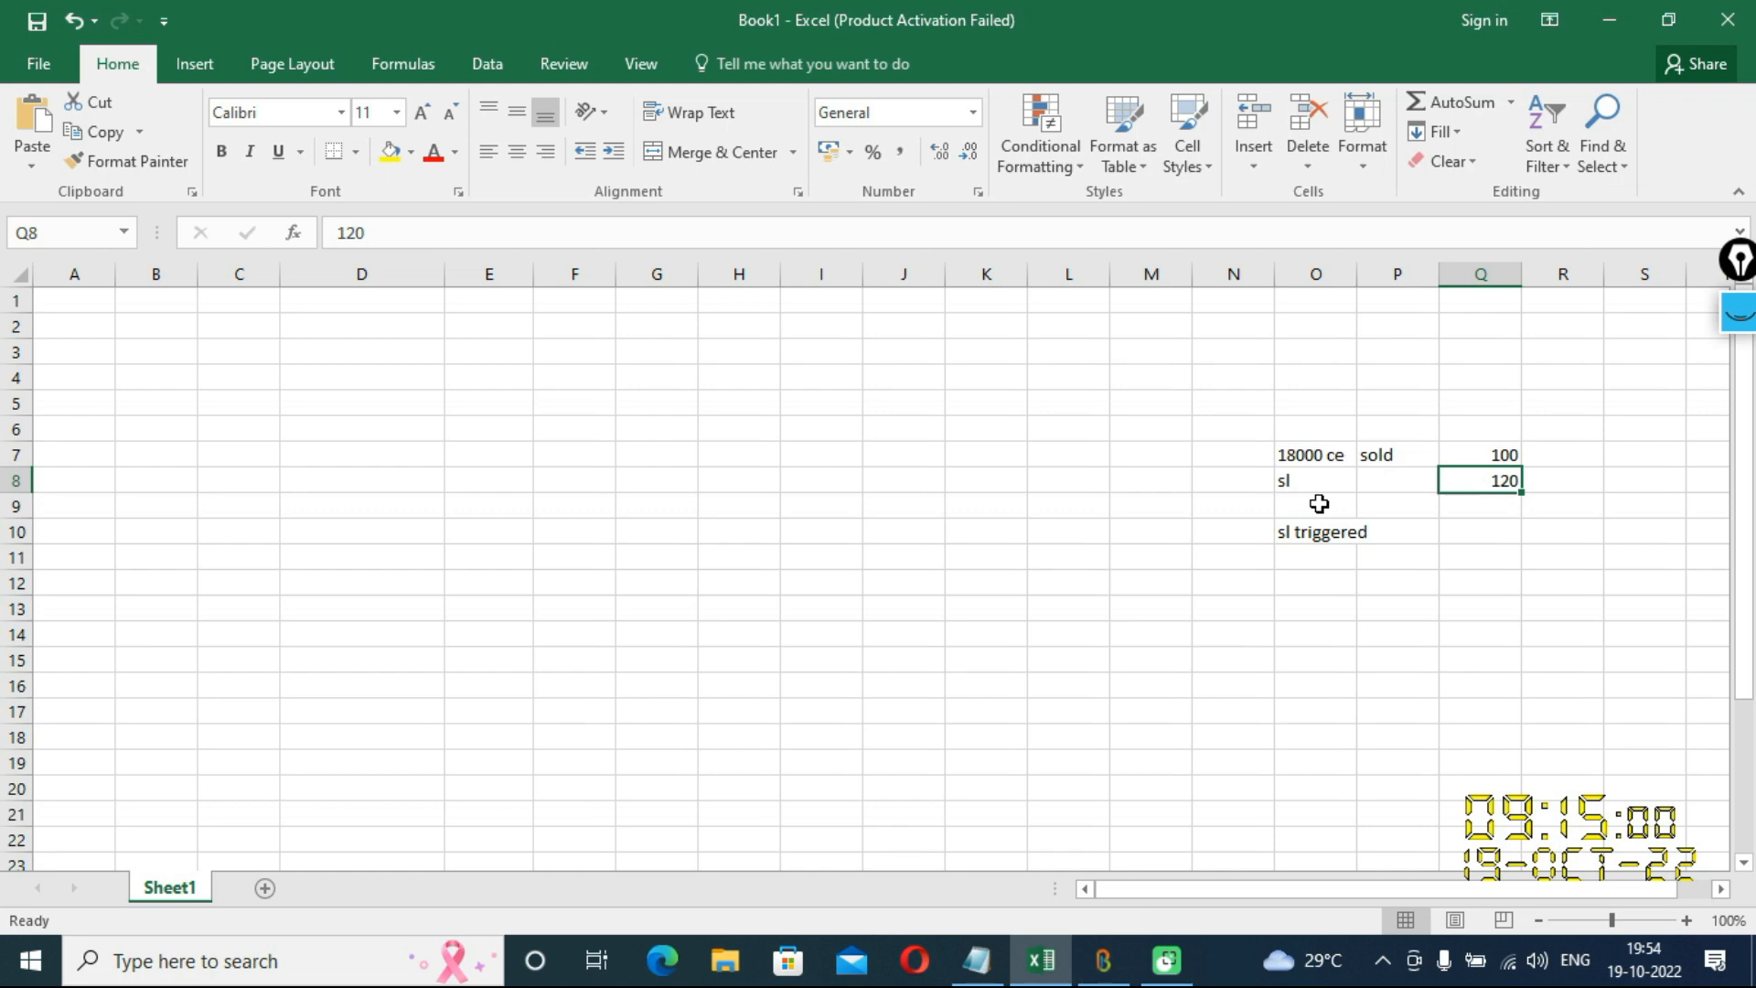
{"action": "left_click", "coordinate": [1312, 456]}
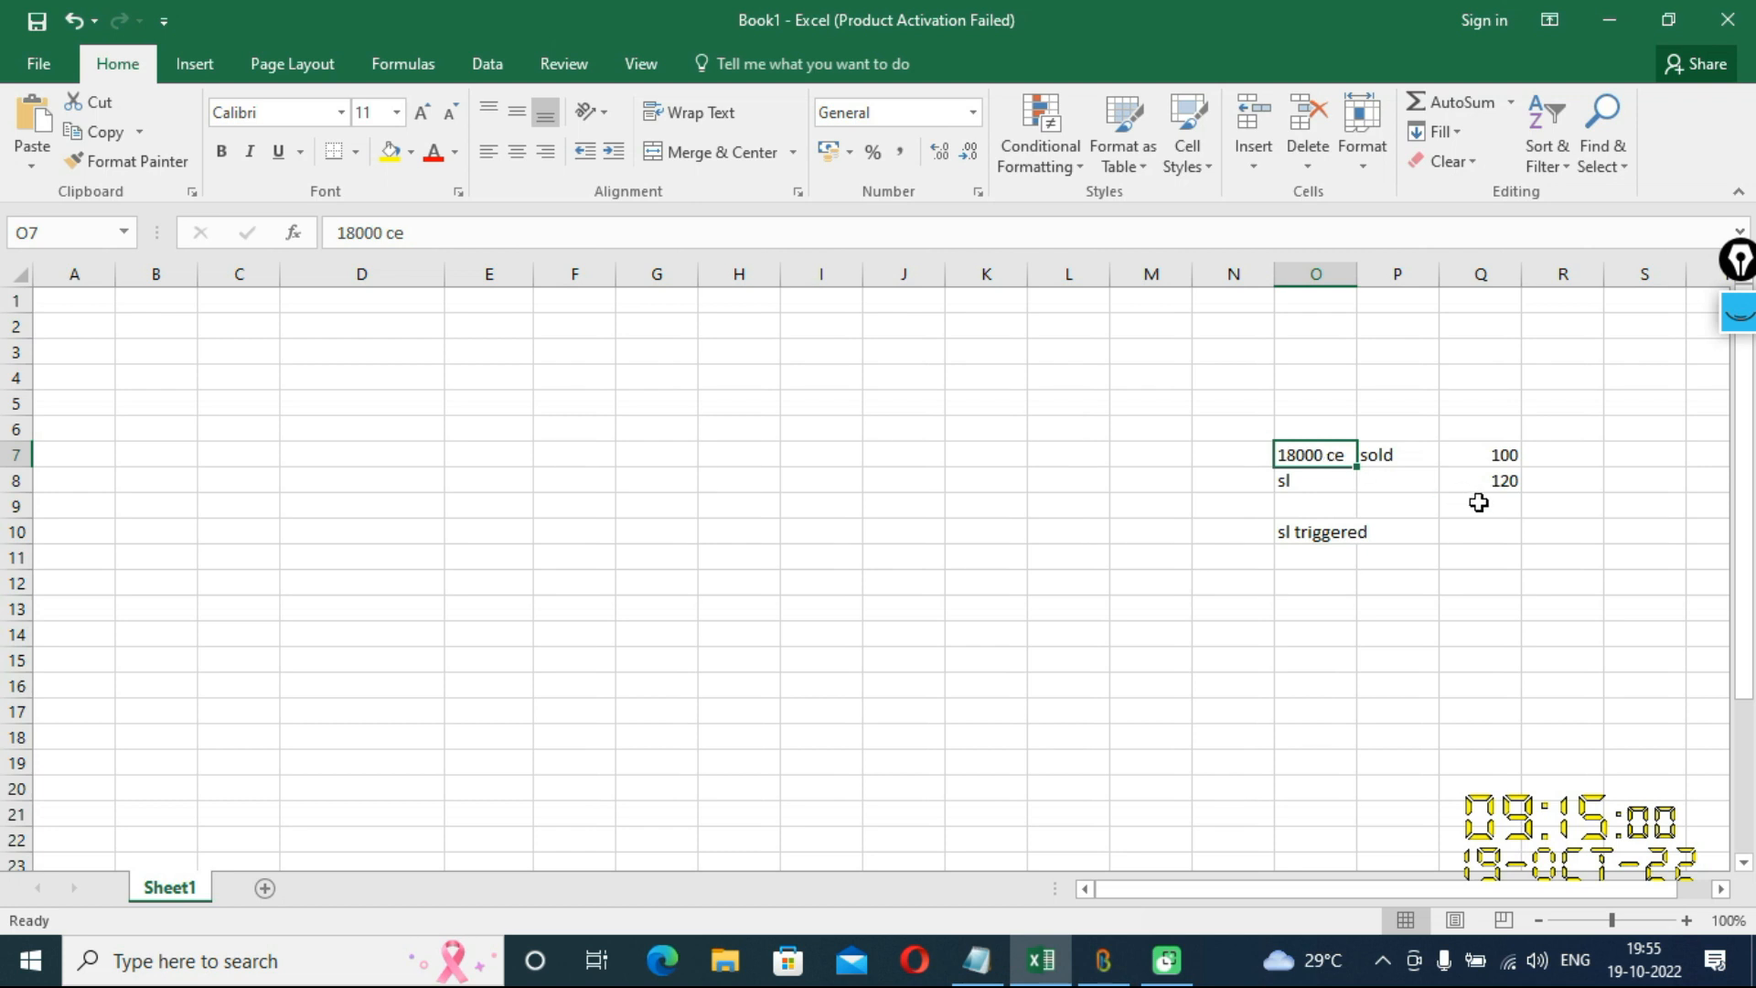
{"action": "left_click", "coordinate": [1484, 458]}
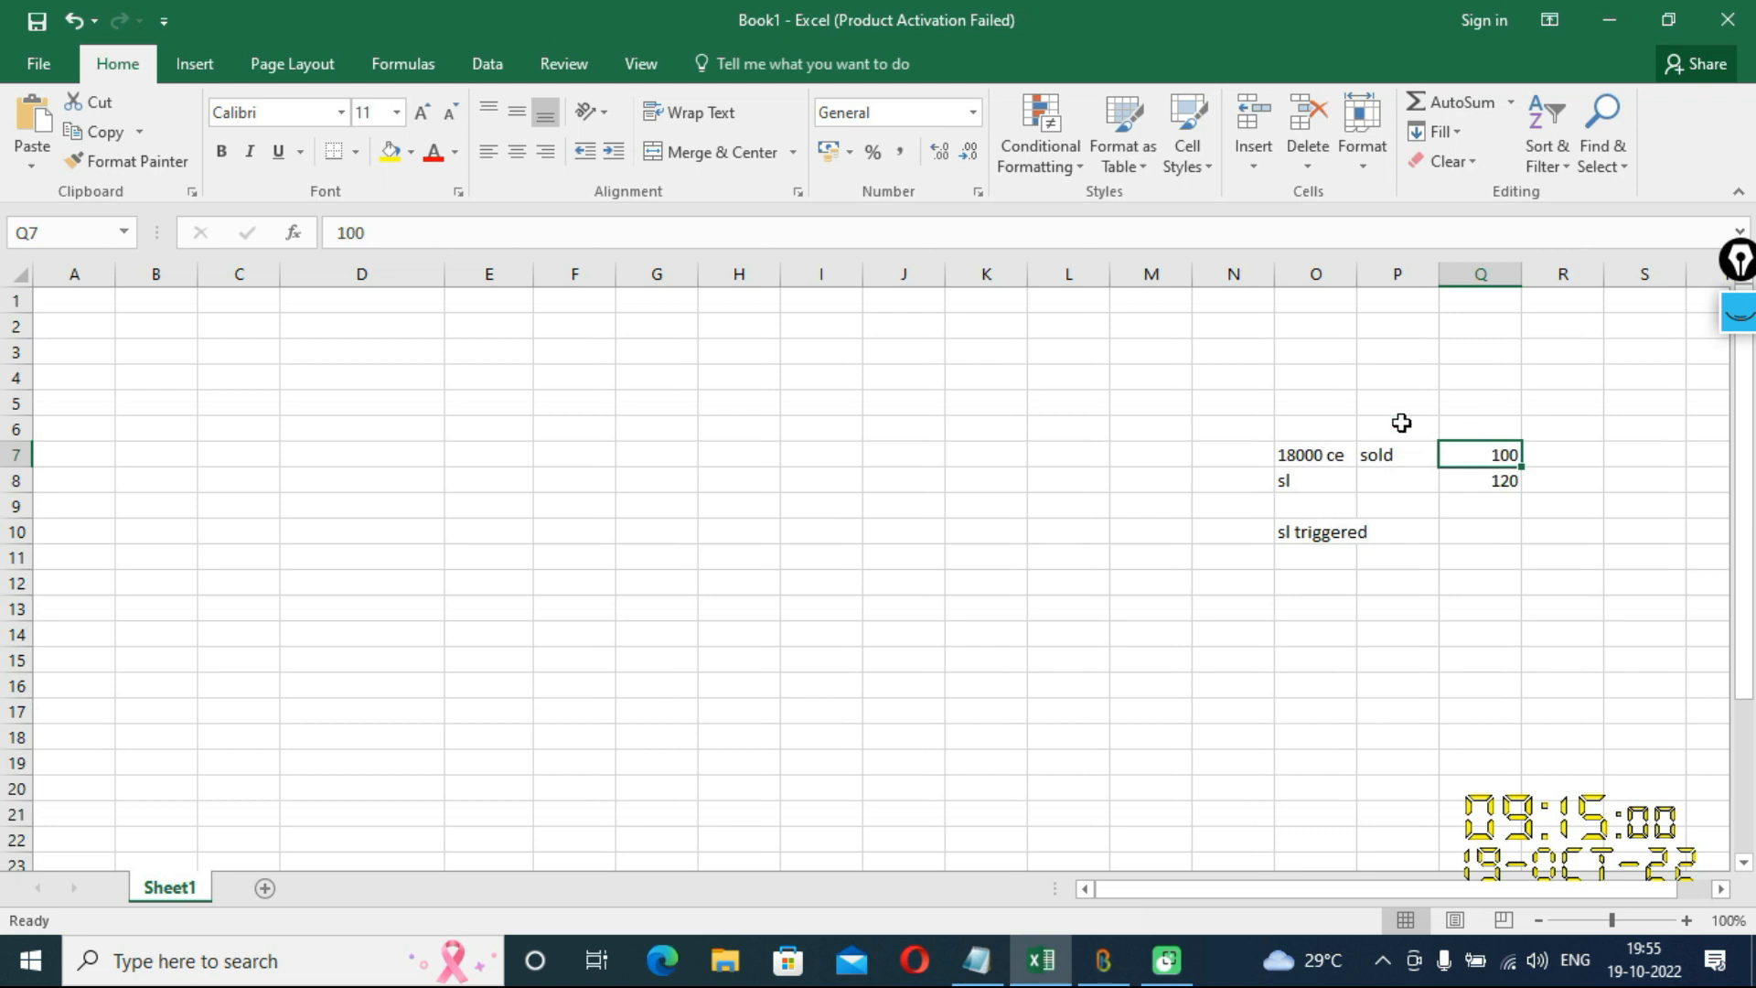
{"action": "left_click", "coordinate": [1306, 454]}
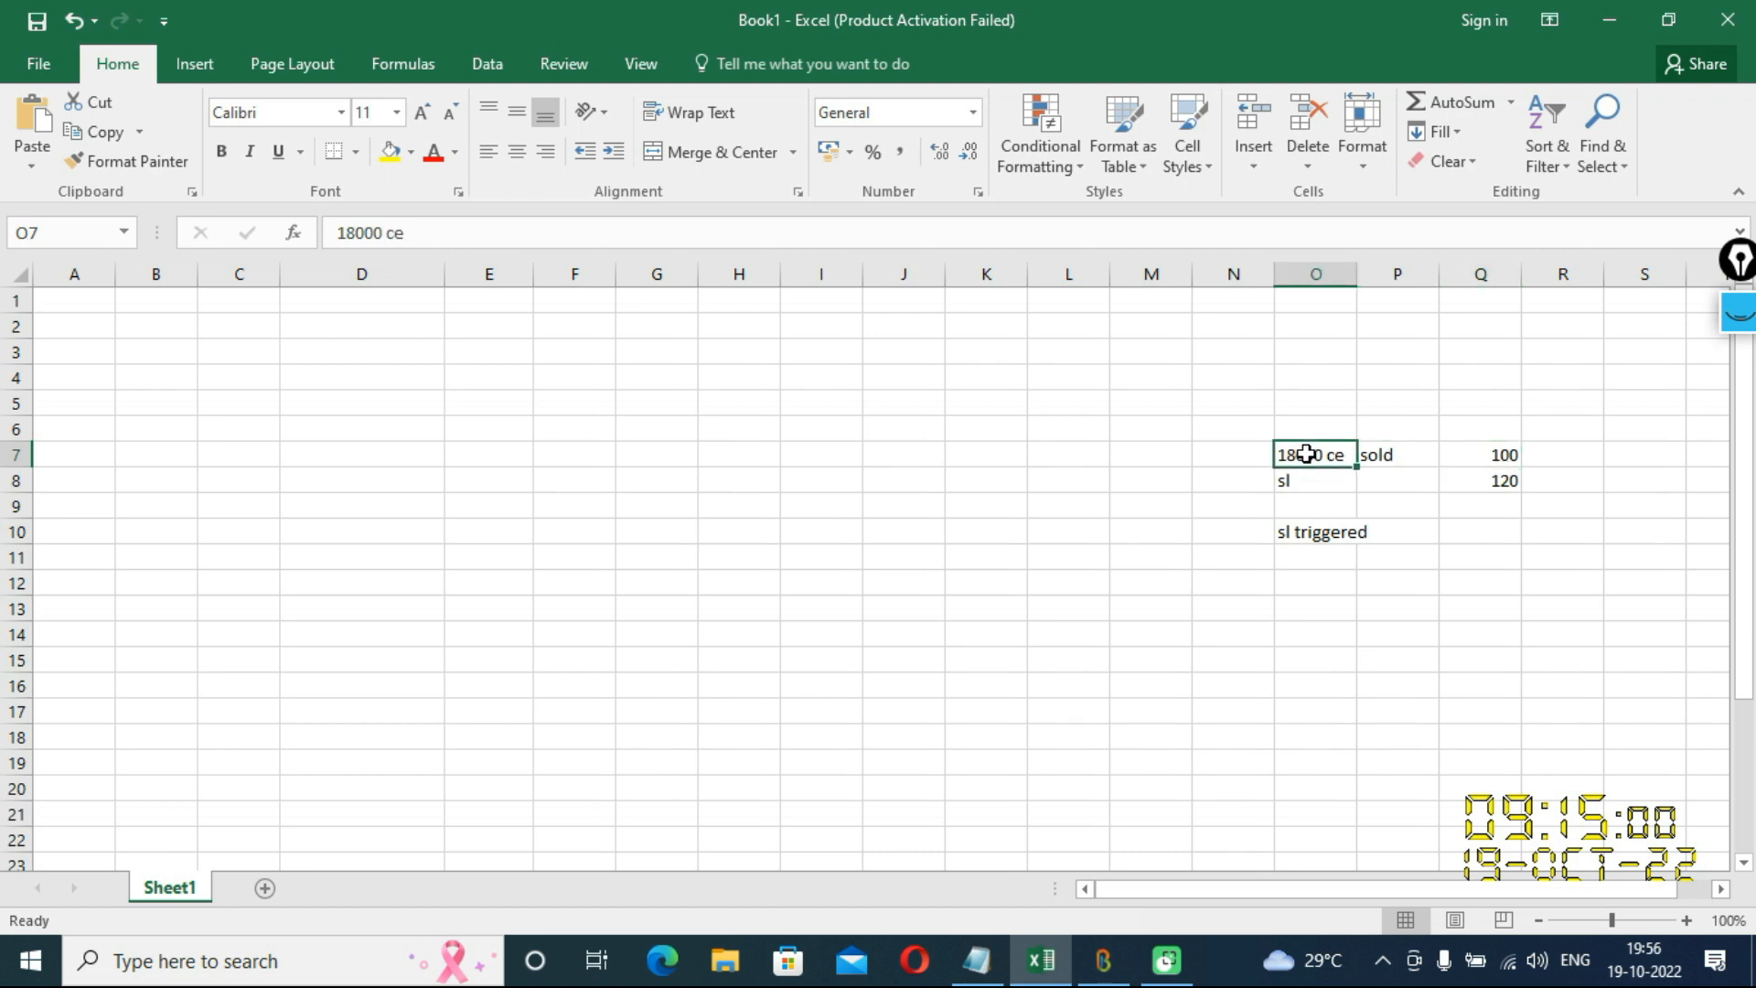
{"action": "left_click", "coordinate": [1487, 453]}
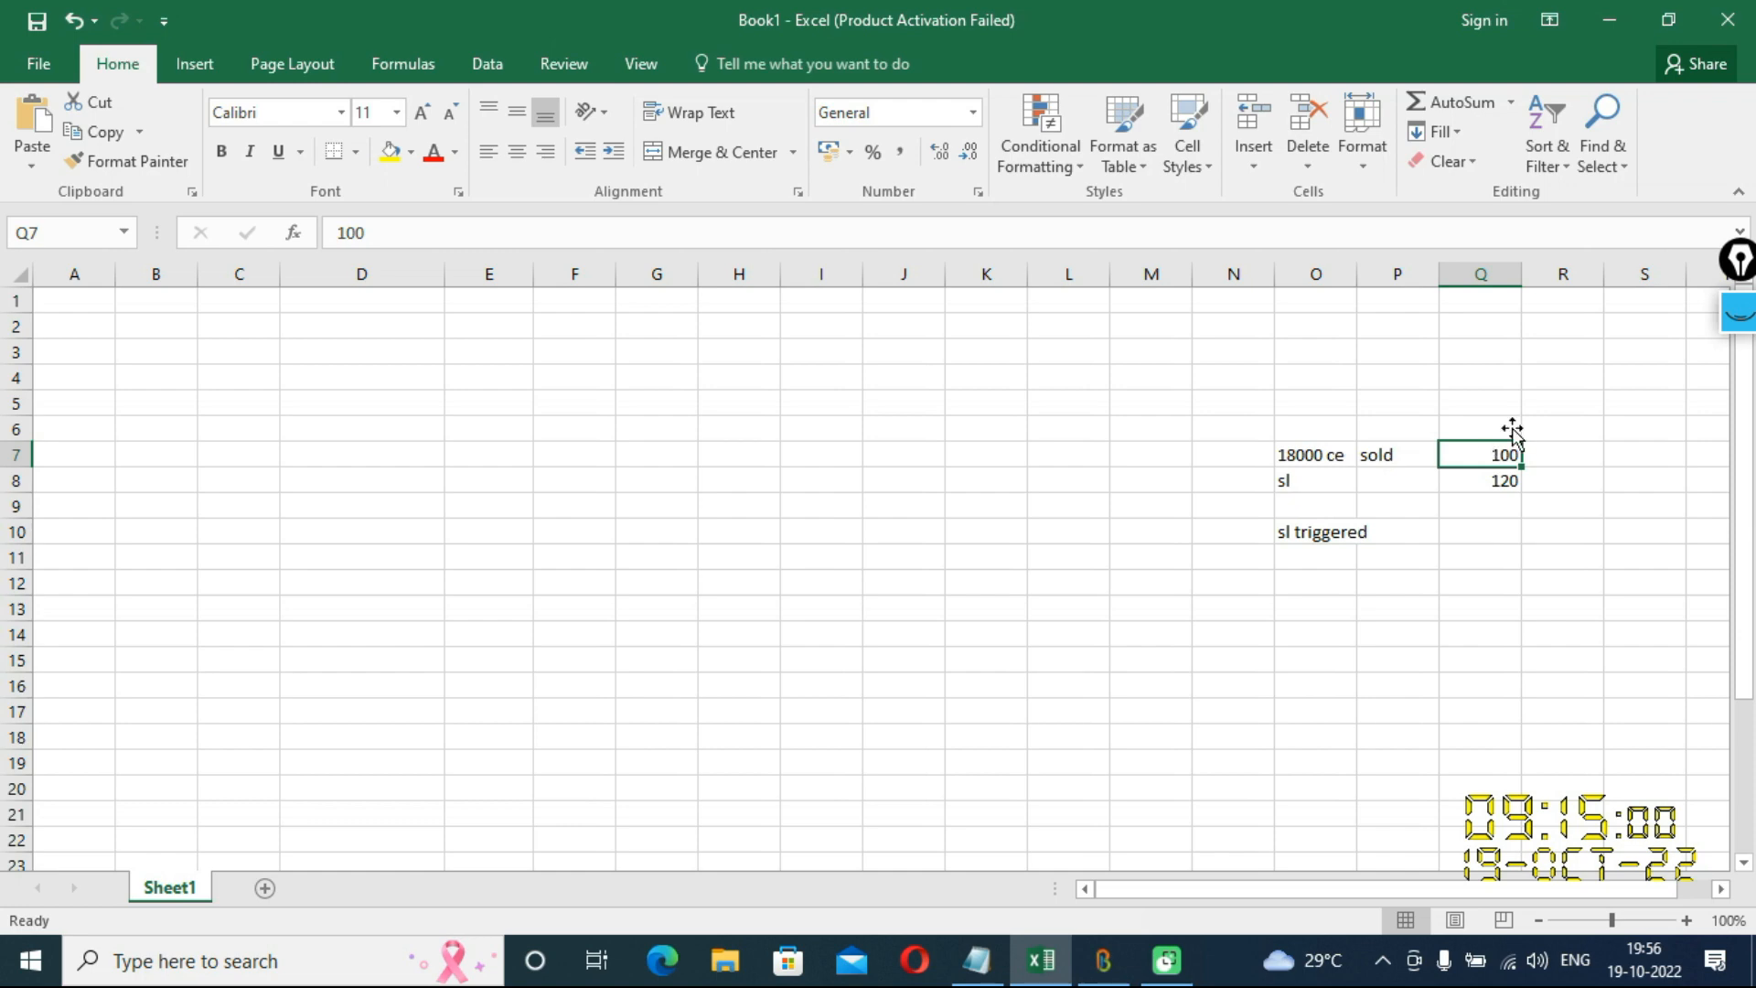
{"action": "left_click", "coordinate": [1610, 19]}
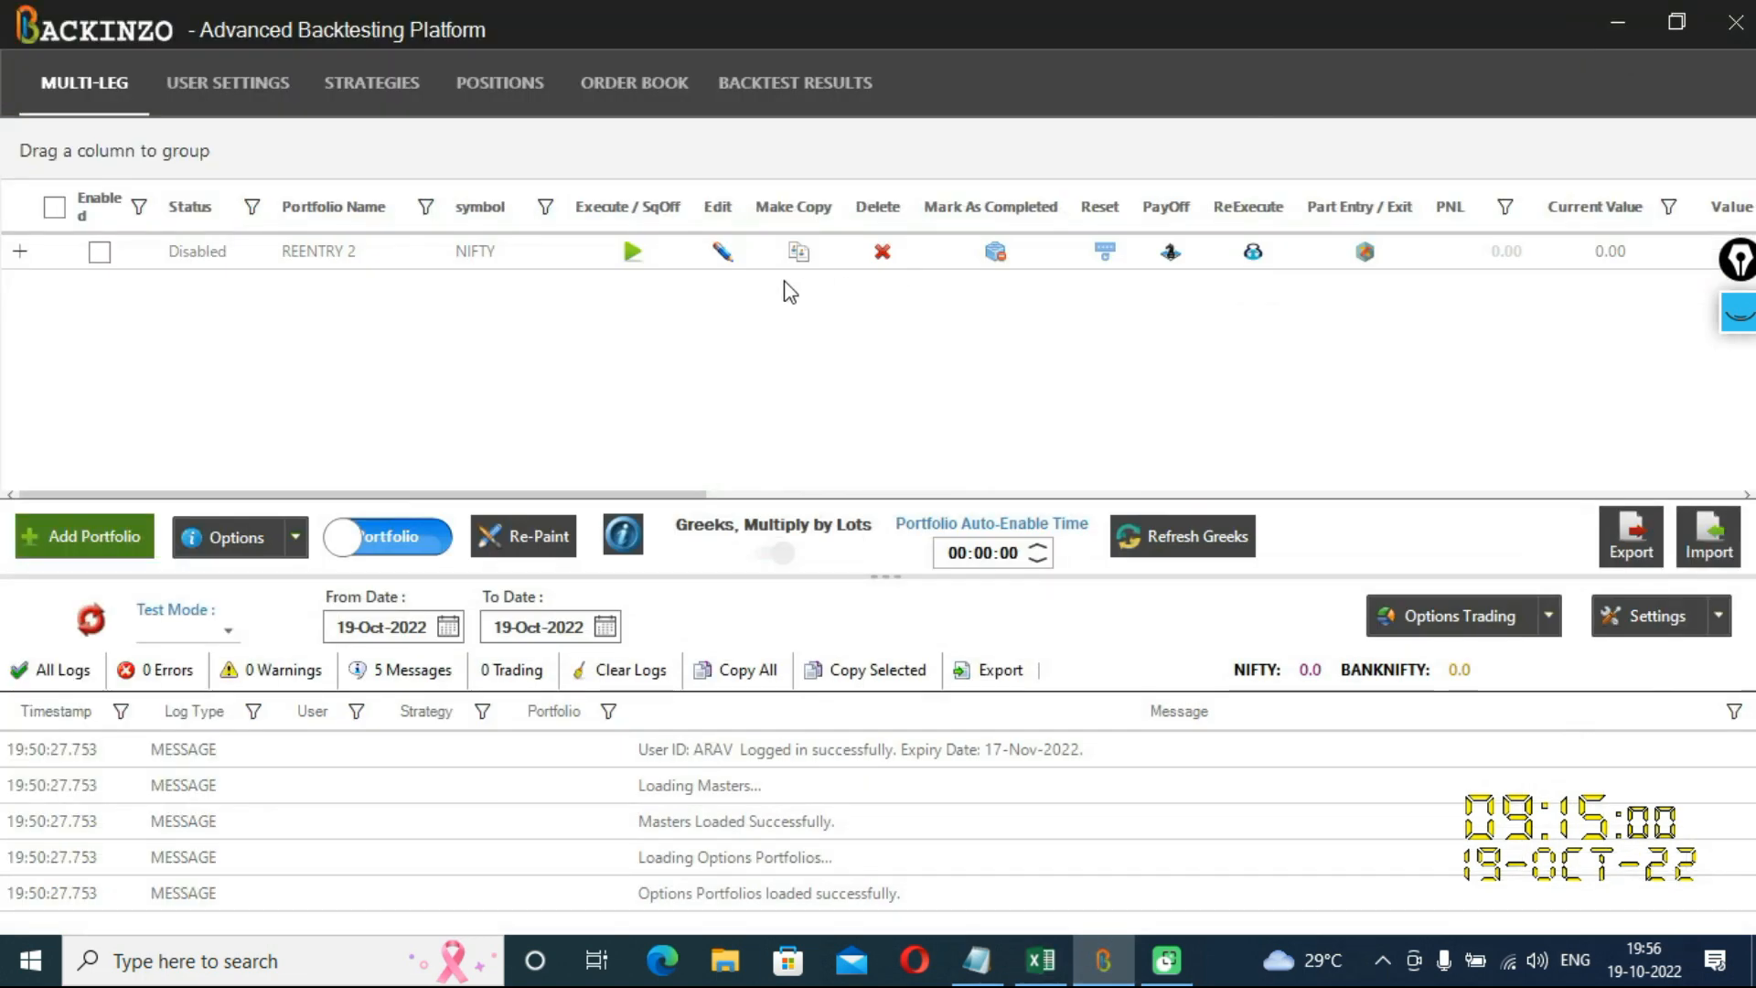
Open the REENTRY 2 portfolio for editing, review its Wait & Trade setting and save it without changes
{"action": "left_click", "coordinate": [722, 253]}
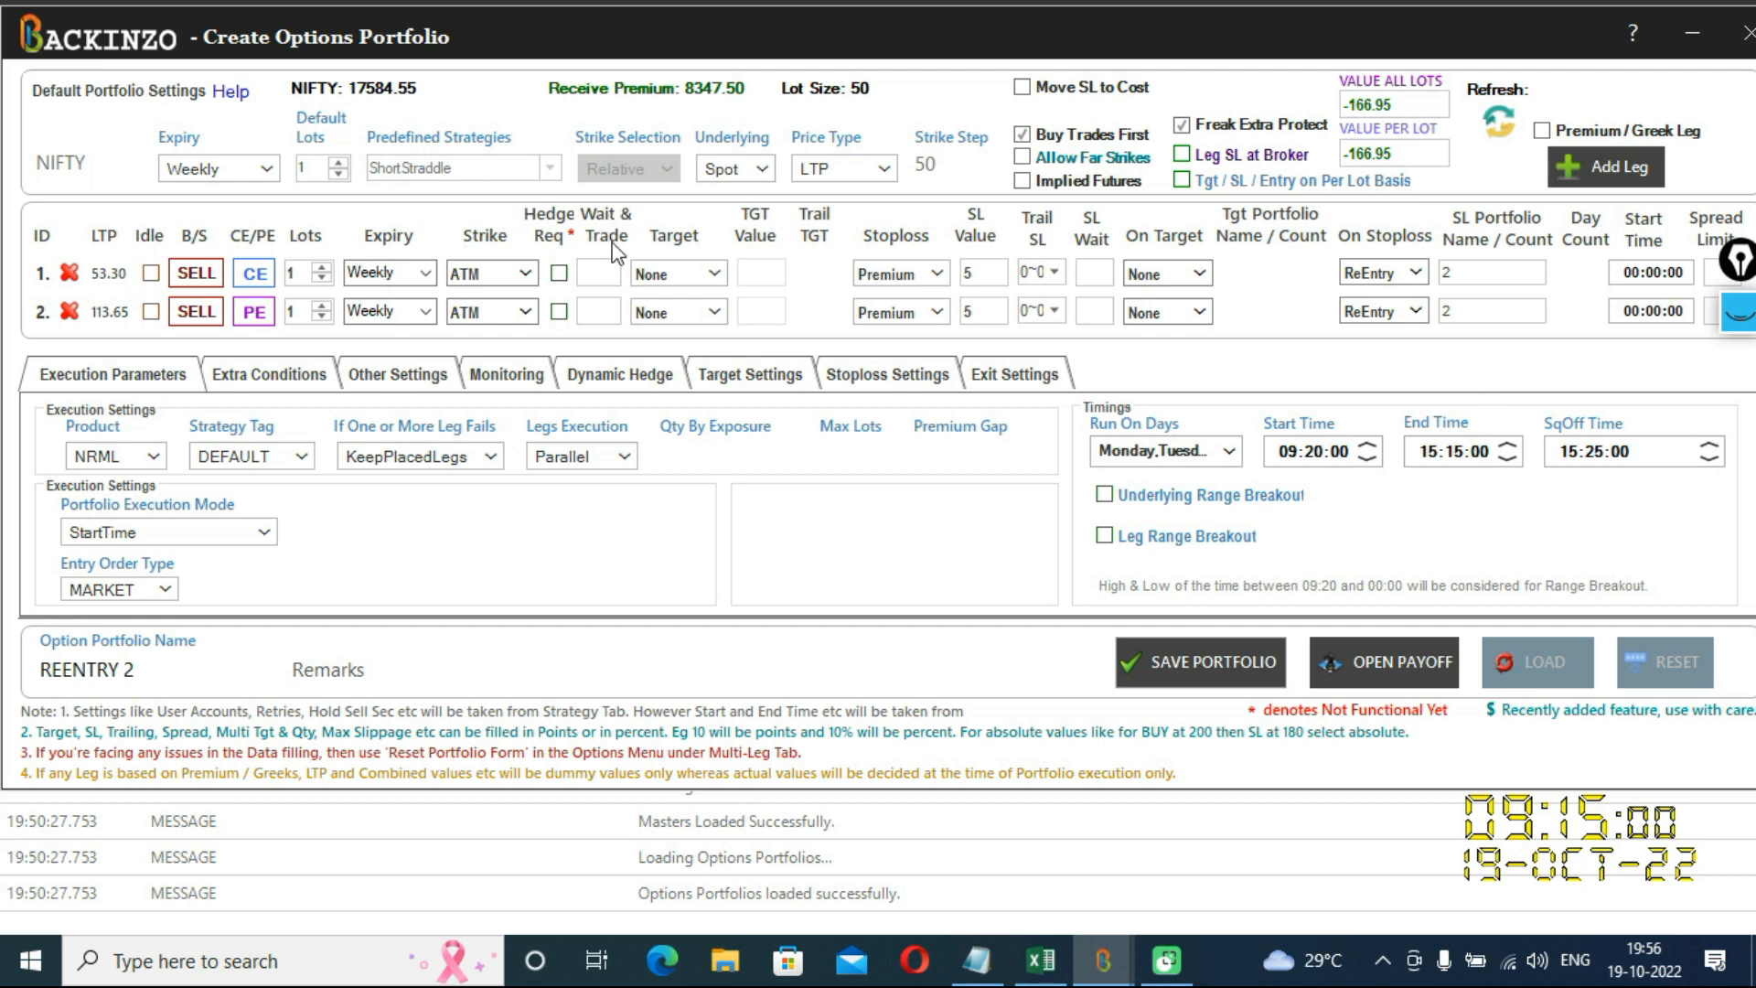
{"action": "mouse_move", "coordinate": [616, 255]}
{"action": "mouse_move", "coordinate": [1169, 553]}
{"action": "left_click", "coordinate": [1174, 663]}
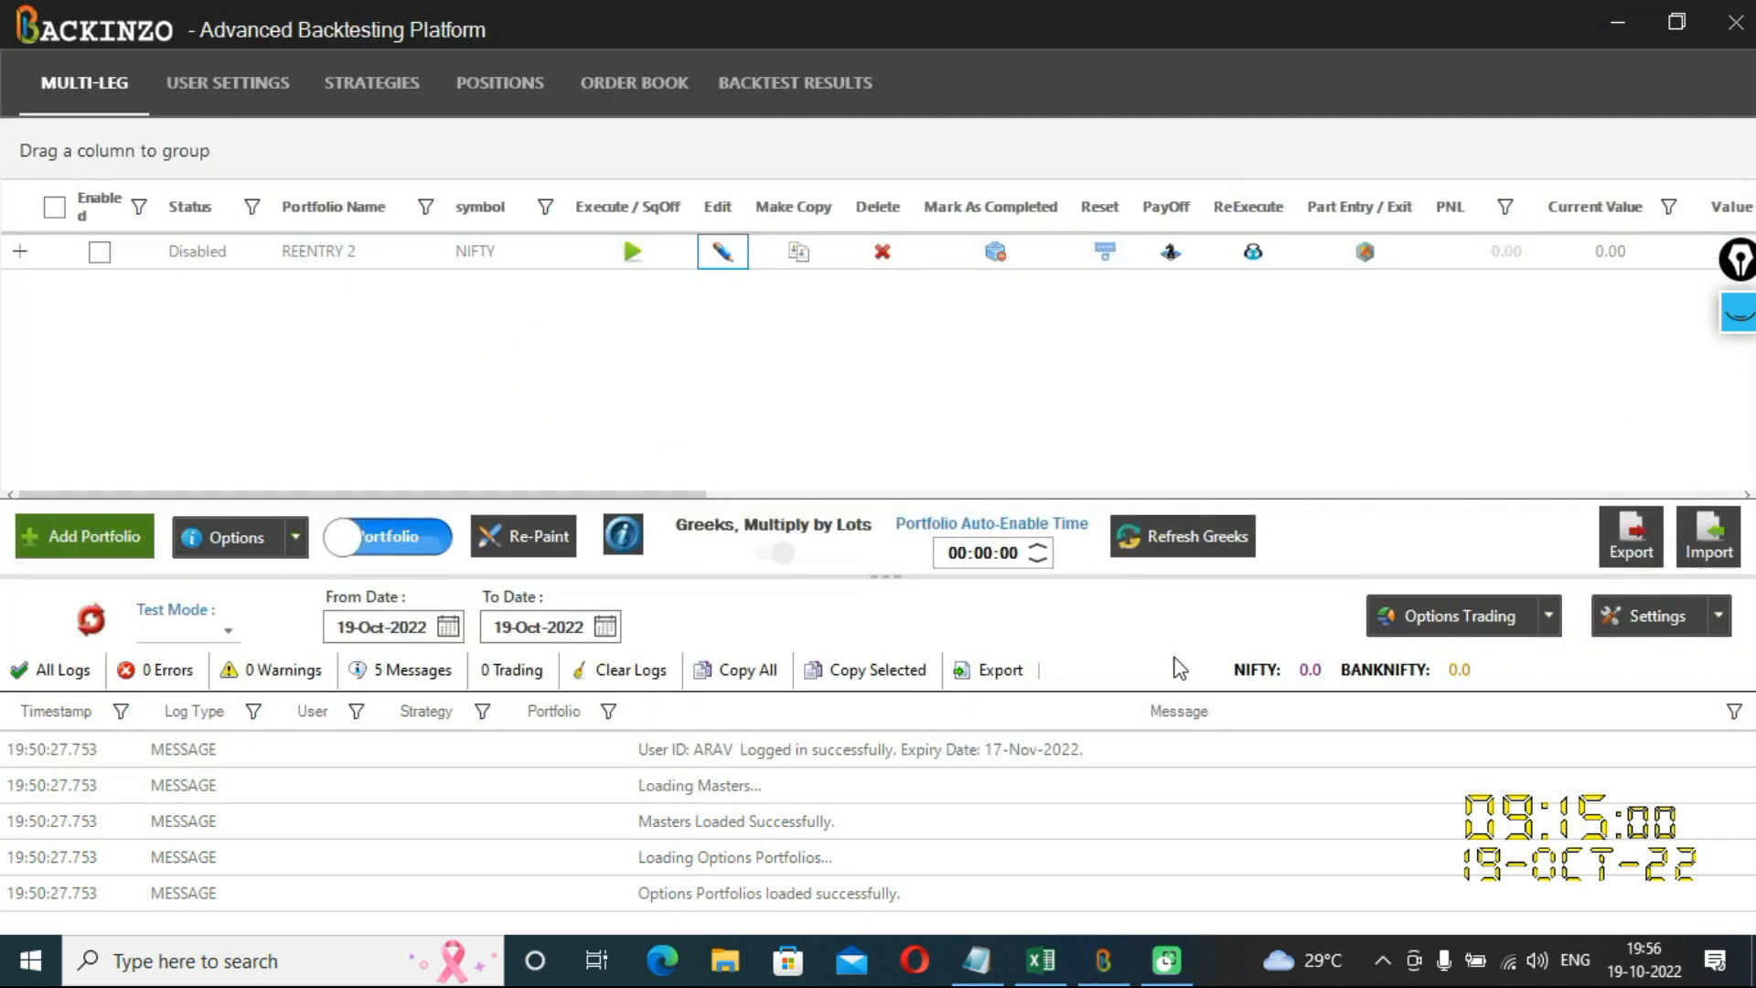
Enable the REENTRY 2 portfolio and recalibrate the test data
{"action": "left_click", "coordinate": [99, 253]}
{"action": "left_click", "coordinate": [90, 620]}
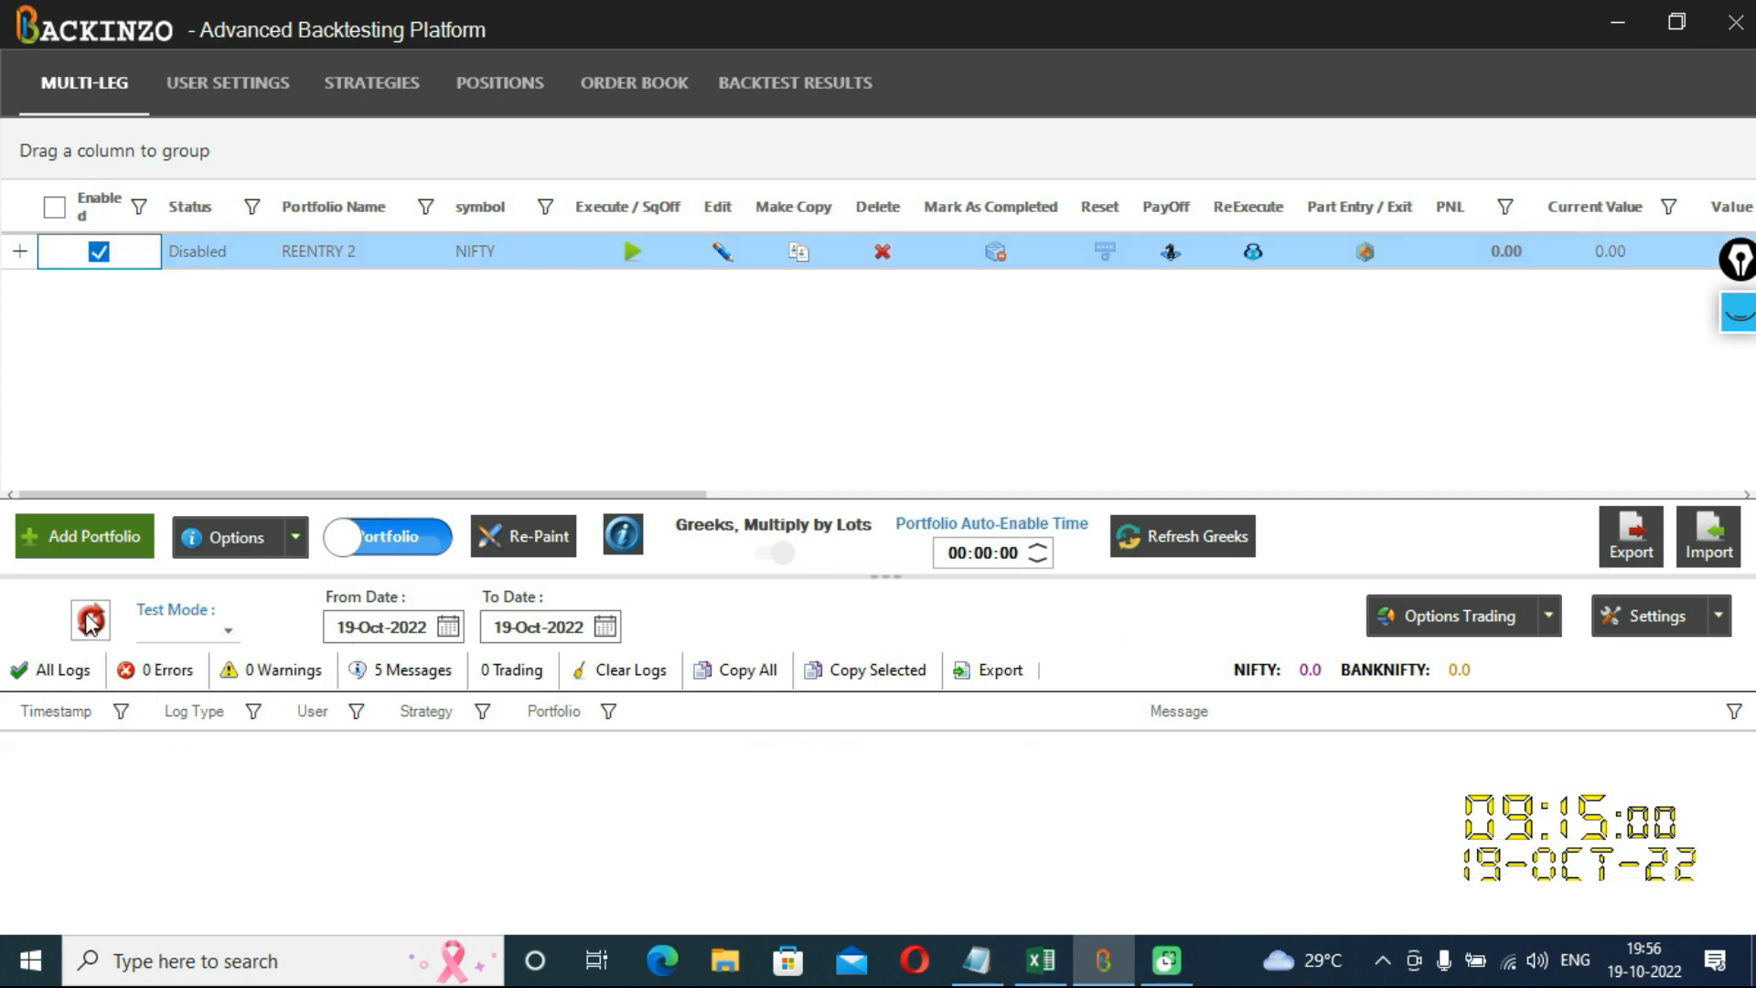
Start a Simulate test run from 18-Oct-2022 with strict timings enabled
{"action": "left_click", "coordinate": [227, 630]}
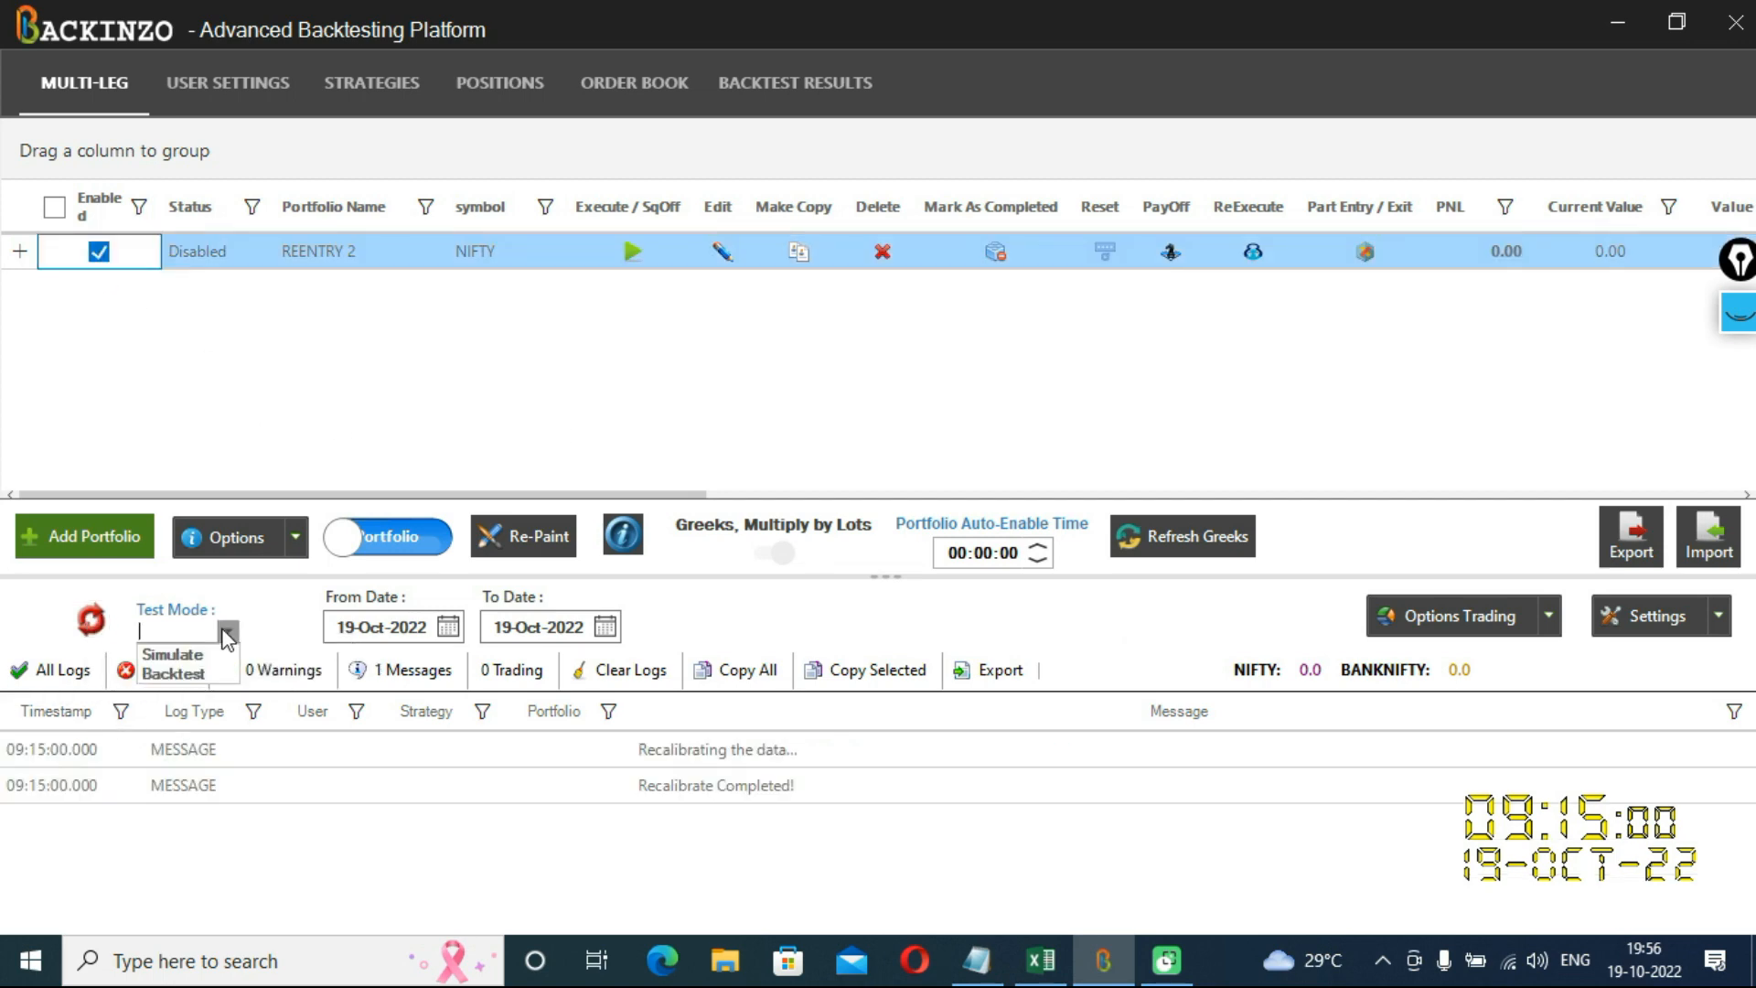
{"action": "left_click", "coordinate": [173, 654]}
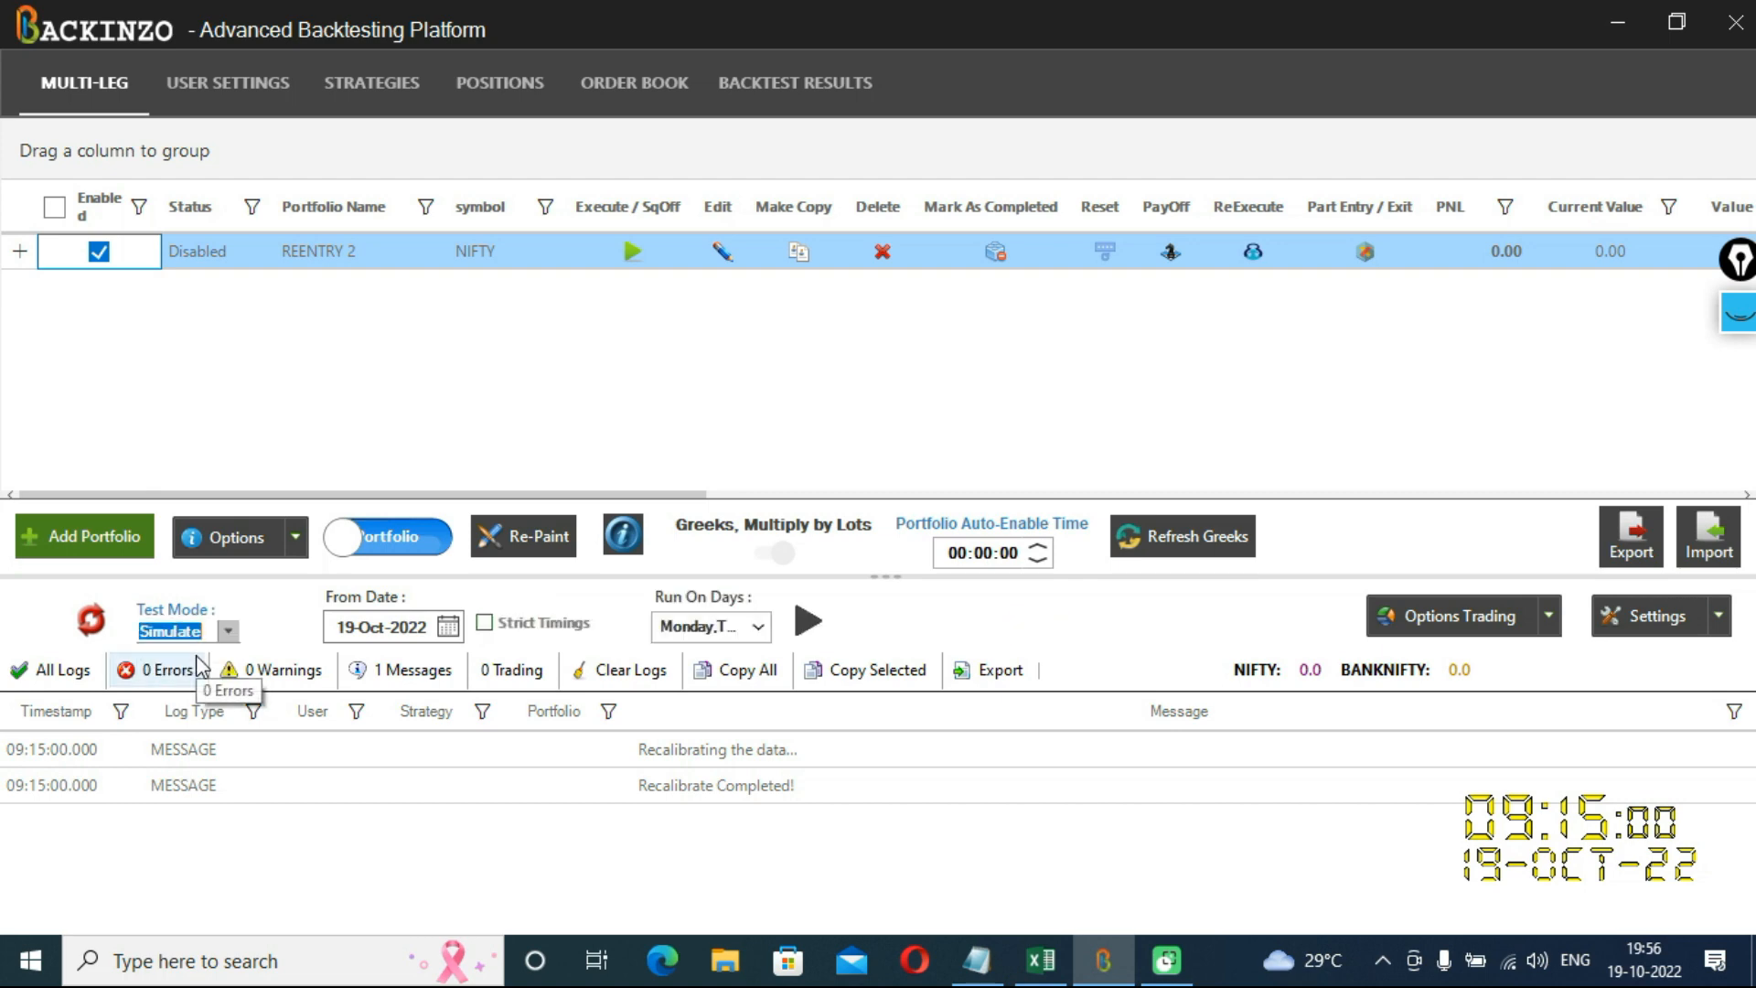
{"action": "left_click", "coordinate": [449, 627]}
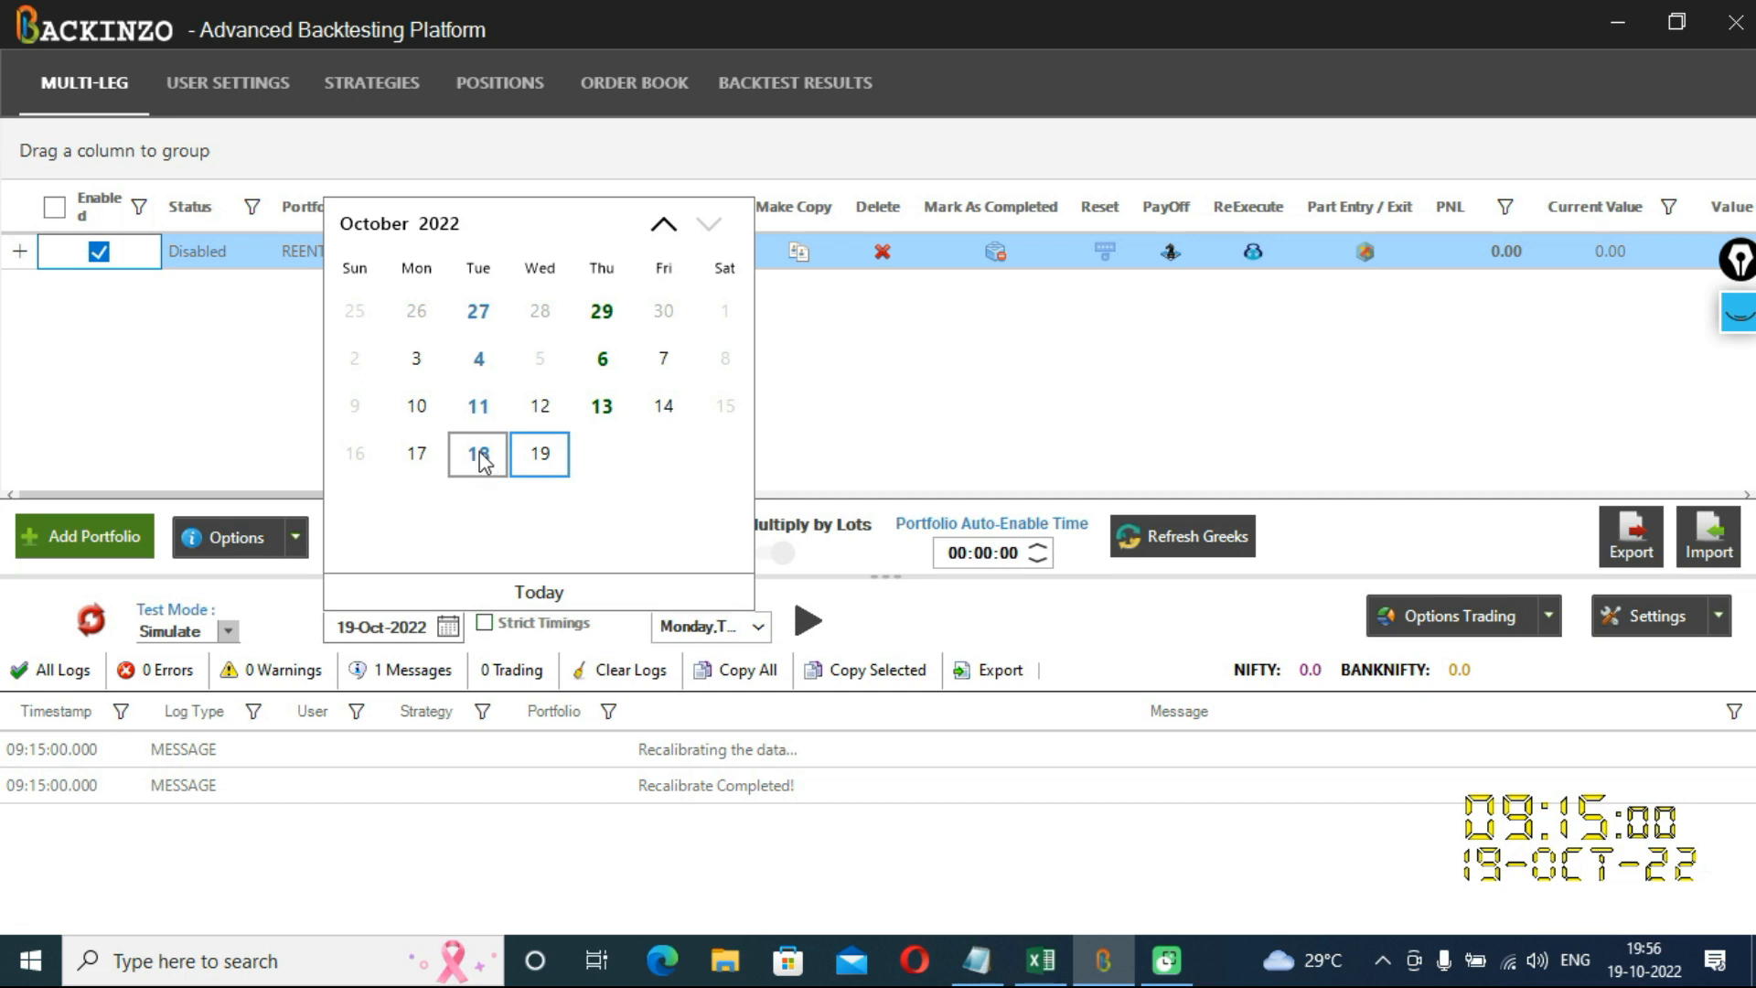
{"action": "left_click", "coordinate": [480, 456]}
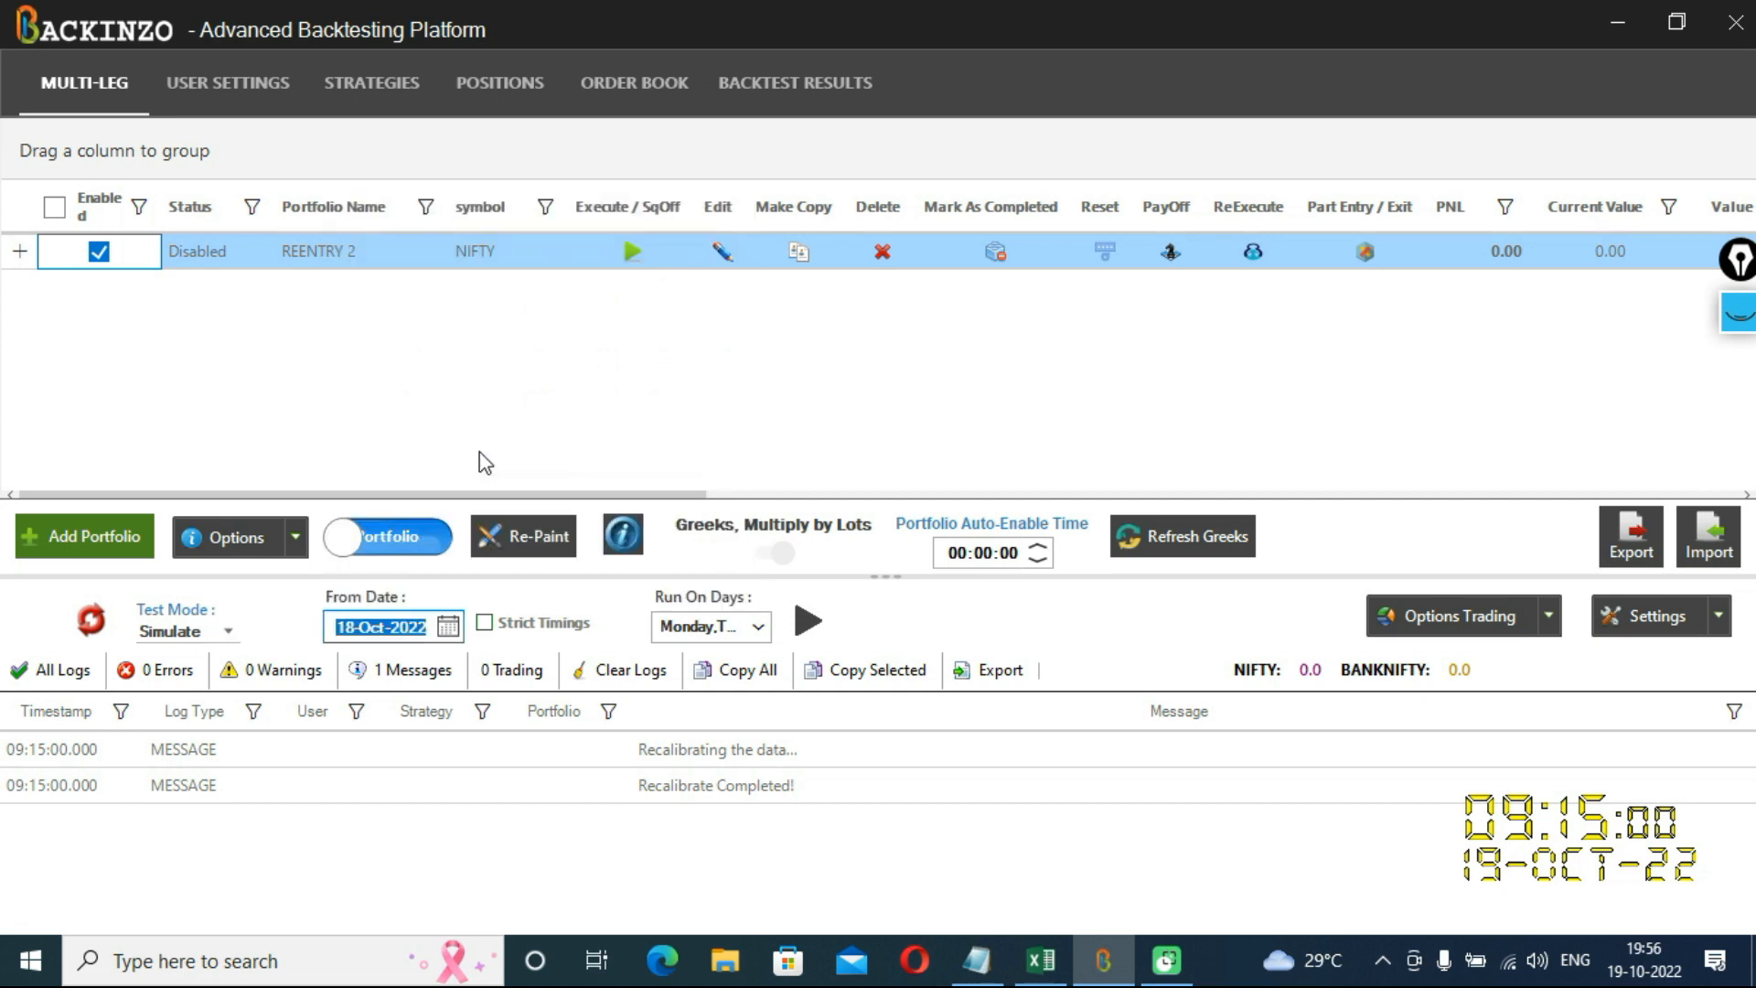
{"action": "left_click", "coordinate": [481, 625]}
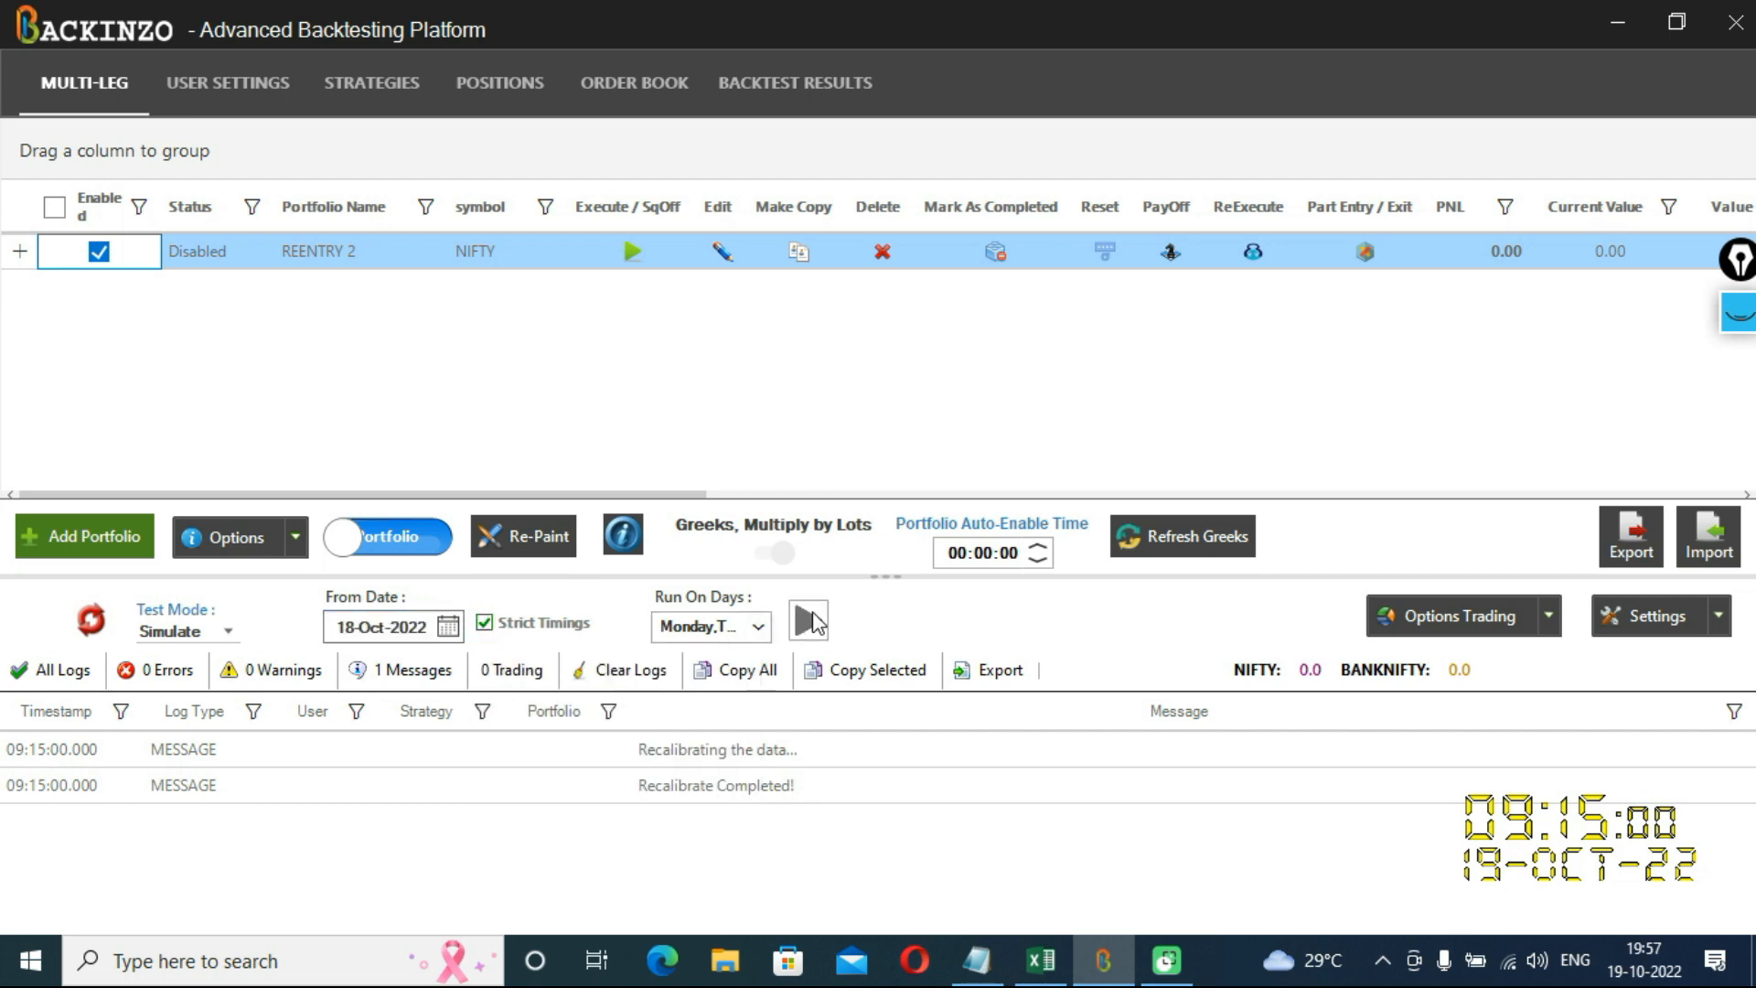
{"action": "left_click", "coordinate": [809, 621]}
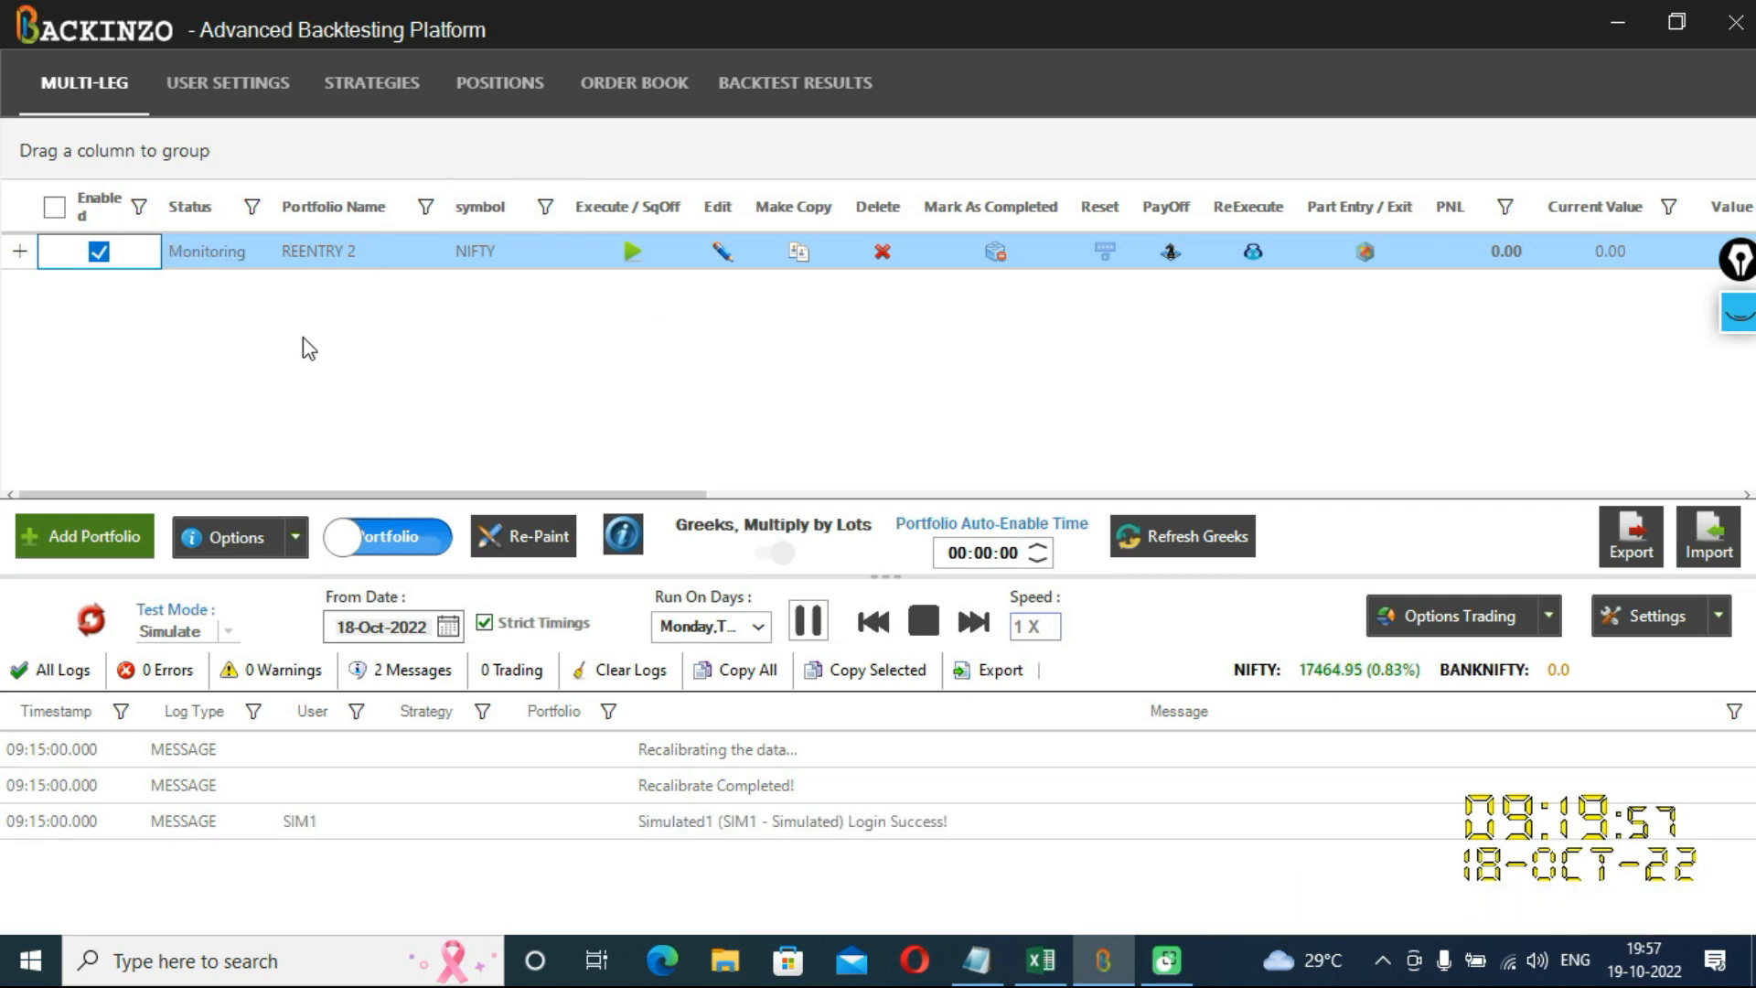
Check the simulated positions and expand the REENTRY 2 portfolio to inspect its individual legs
{"action": "left_click", "coordinate": [508, 84]}
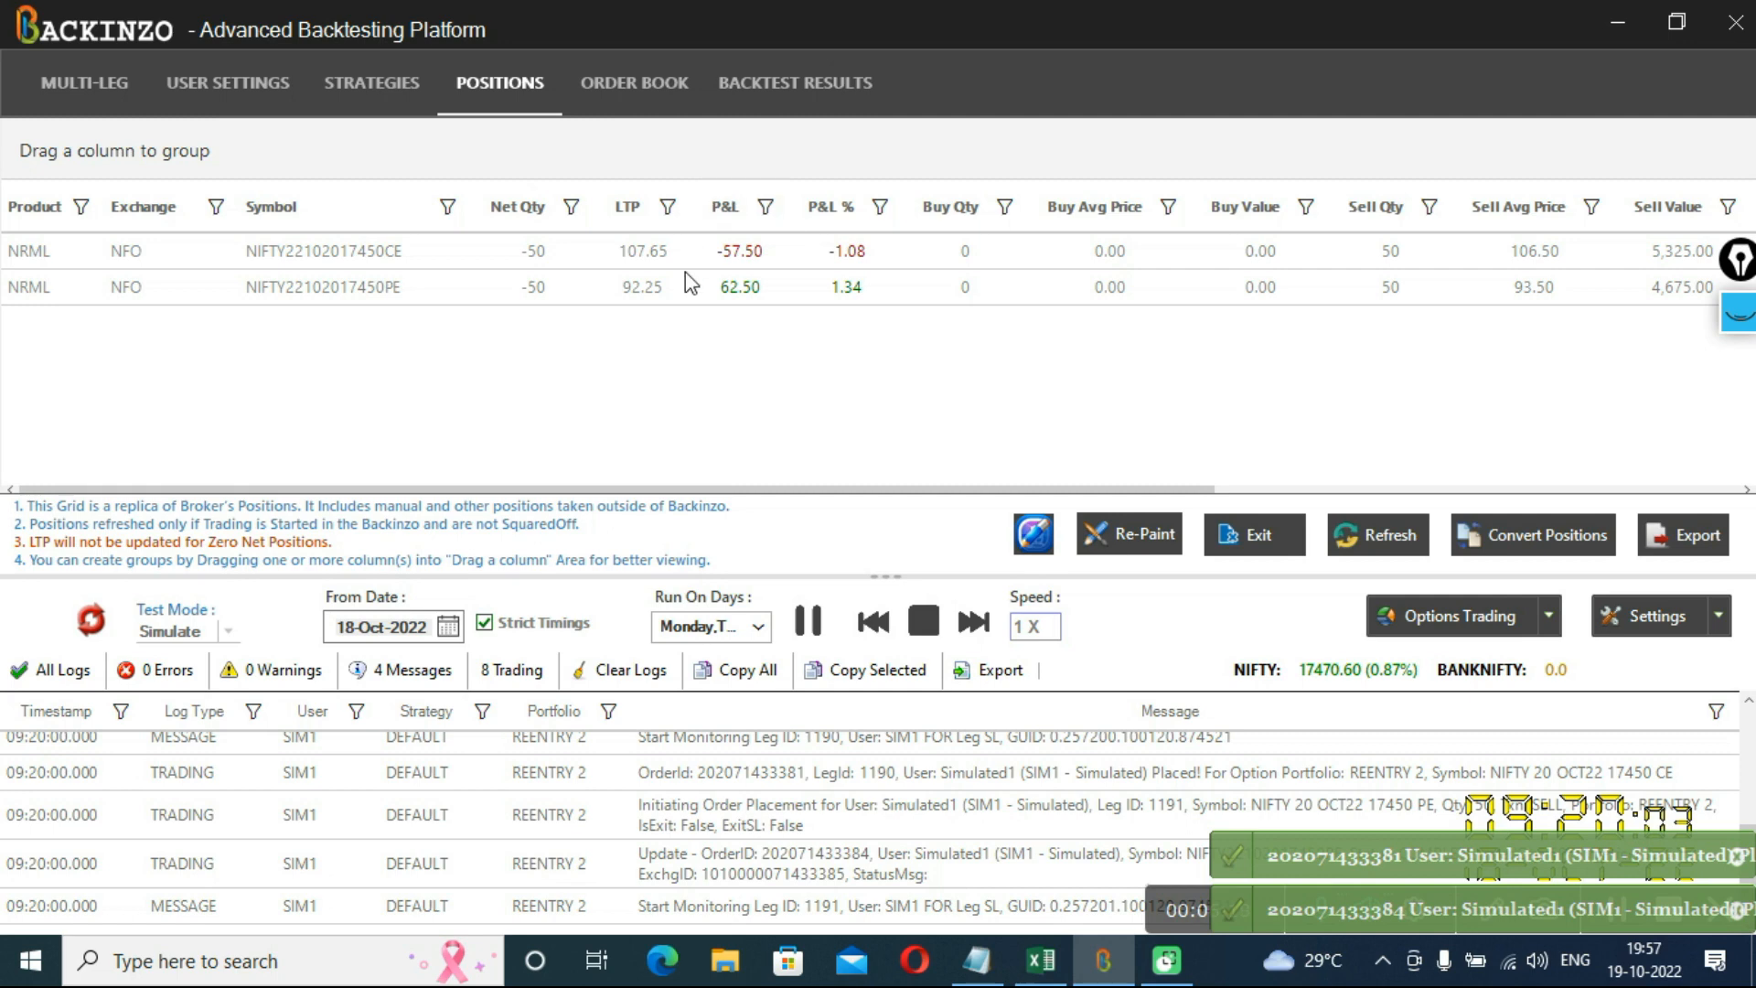
{"action": "left_click", "coordinate": [68, 79]}
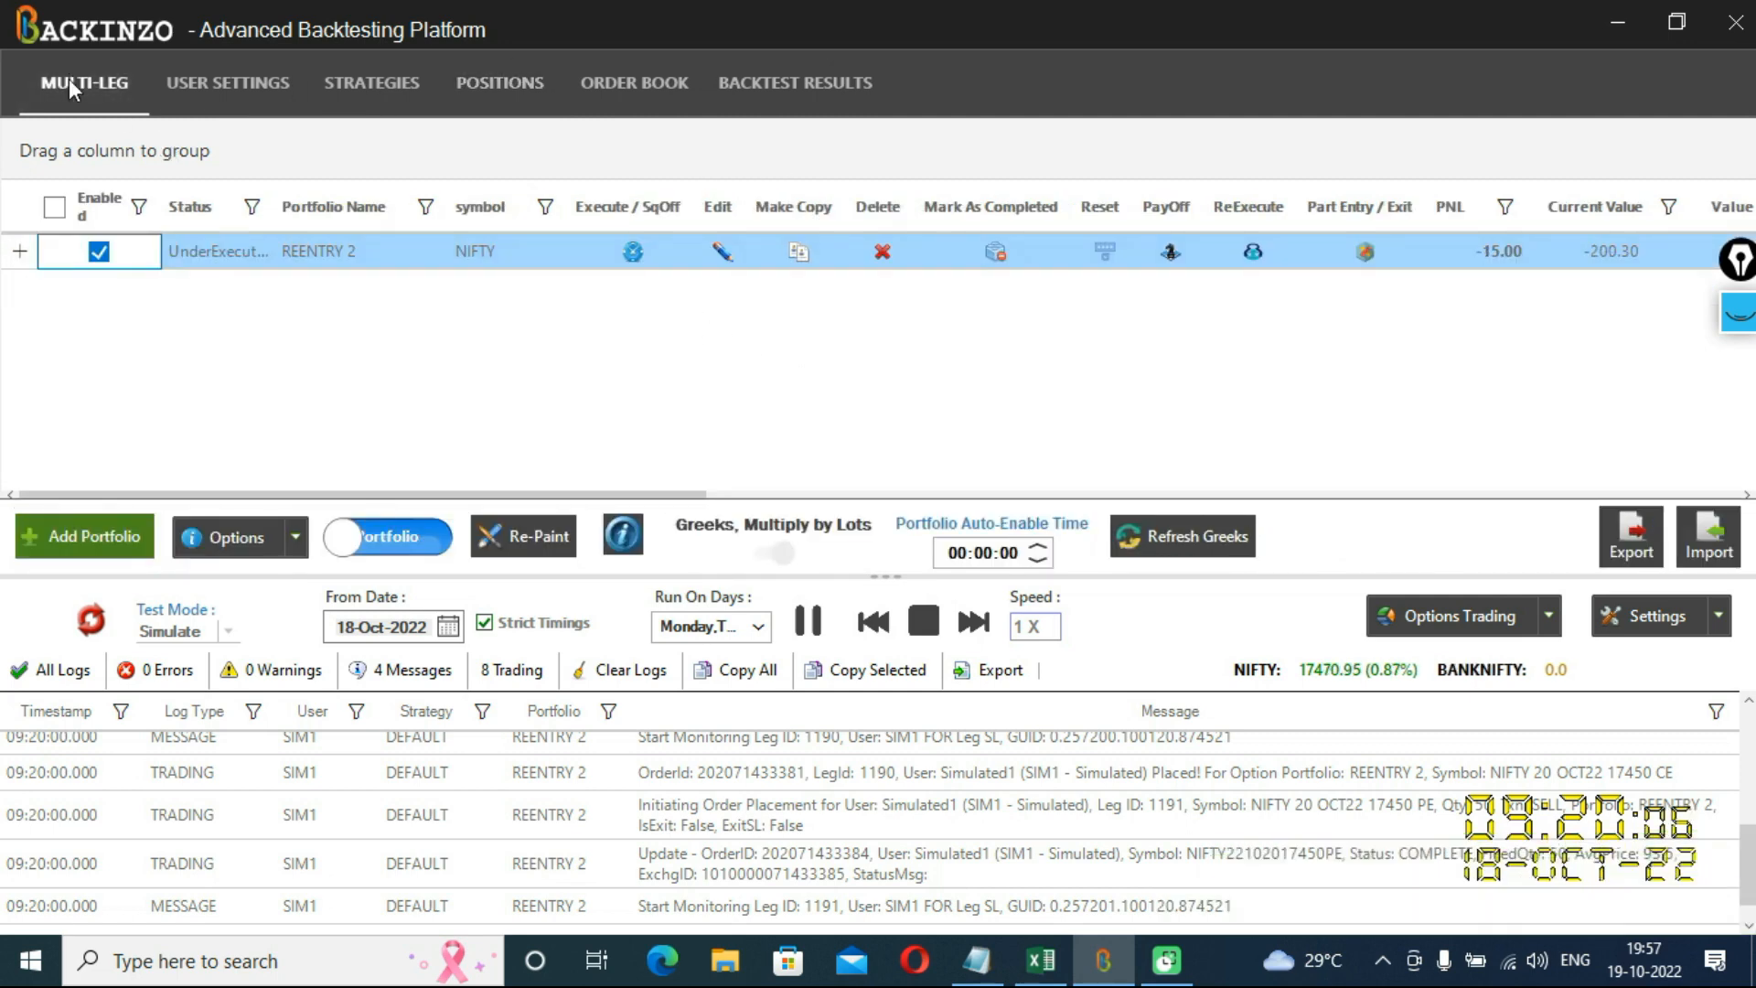
{"action": "left_click", "coordinate": [20, 256]}
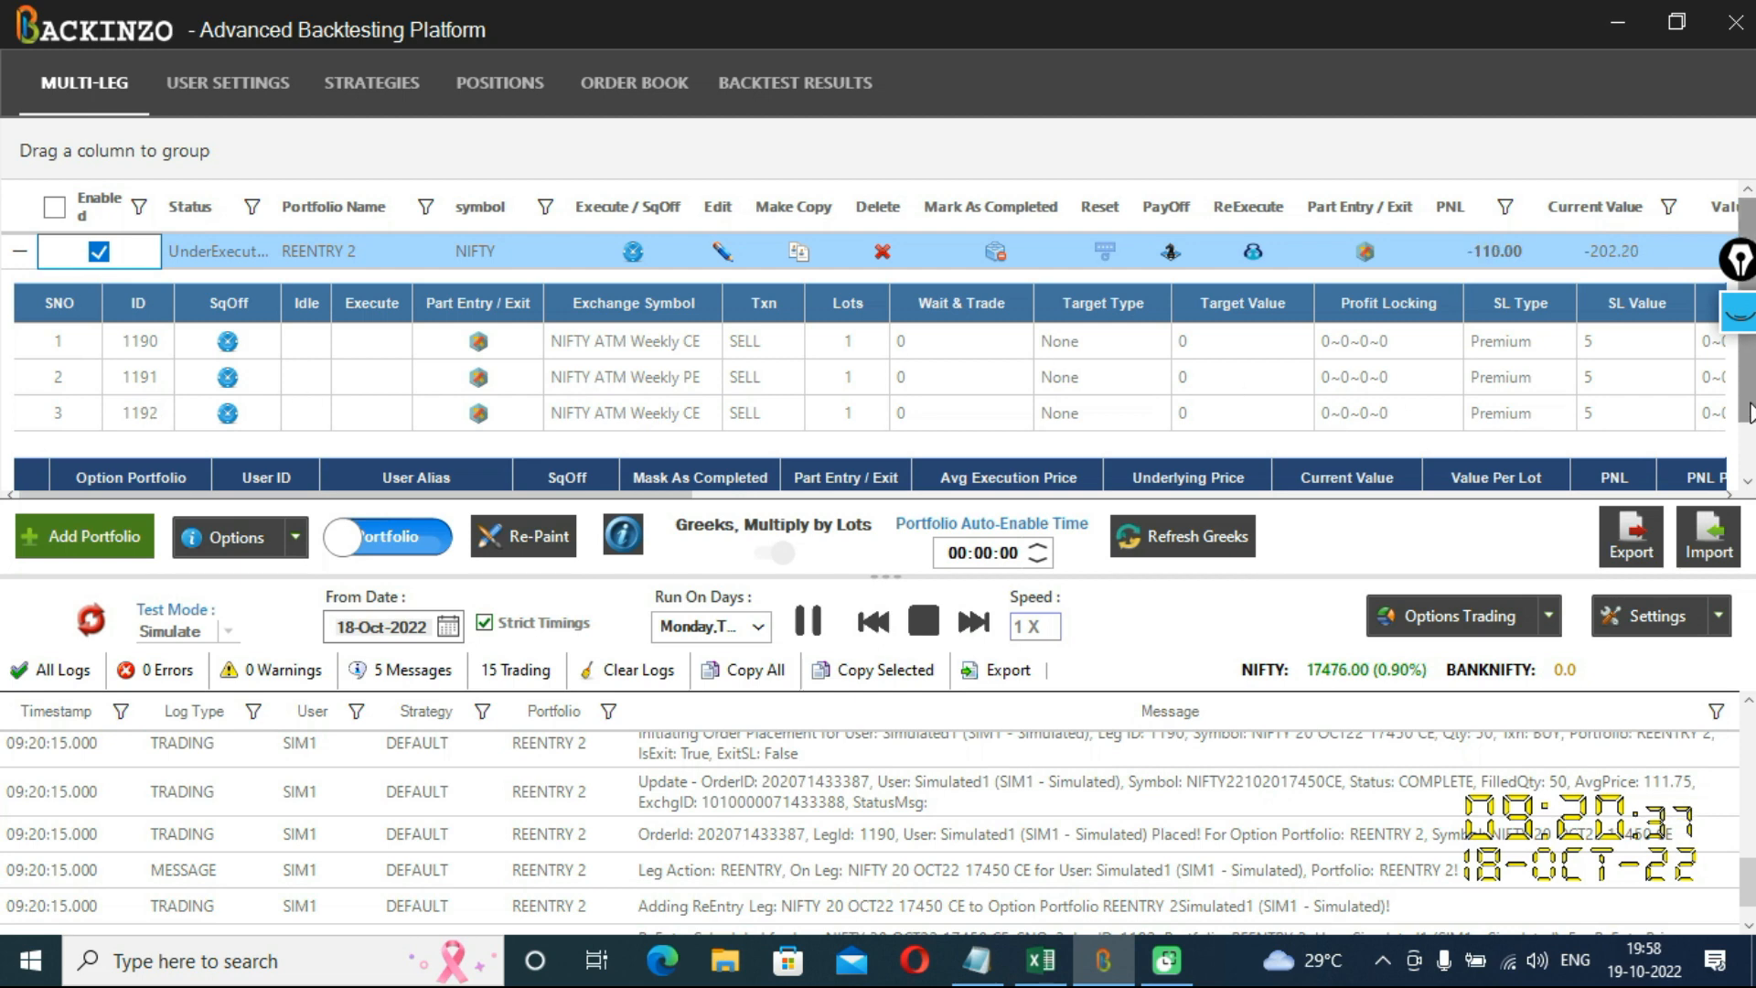
Expand the SIM1 entry of the REENTRY 2 portfolio and inspect its executed NIFTY legs
{"action": "scroll", "coordinate": [1749, 494], "scroll_direction": "down", "scroll_amount": 2}
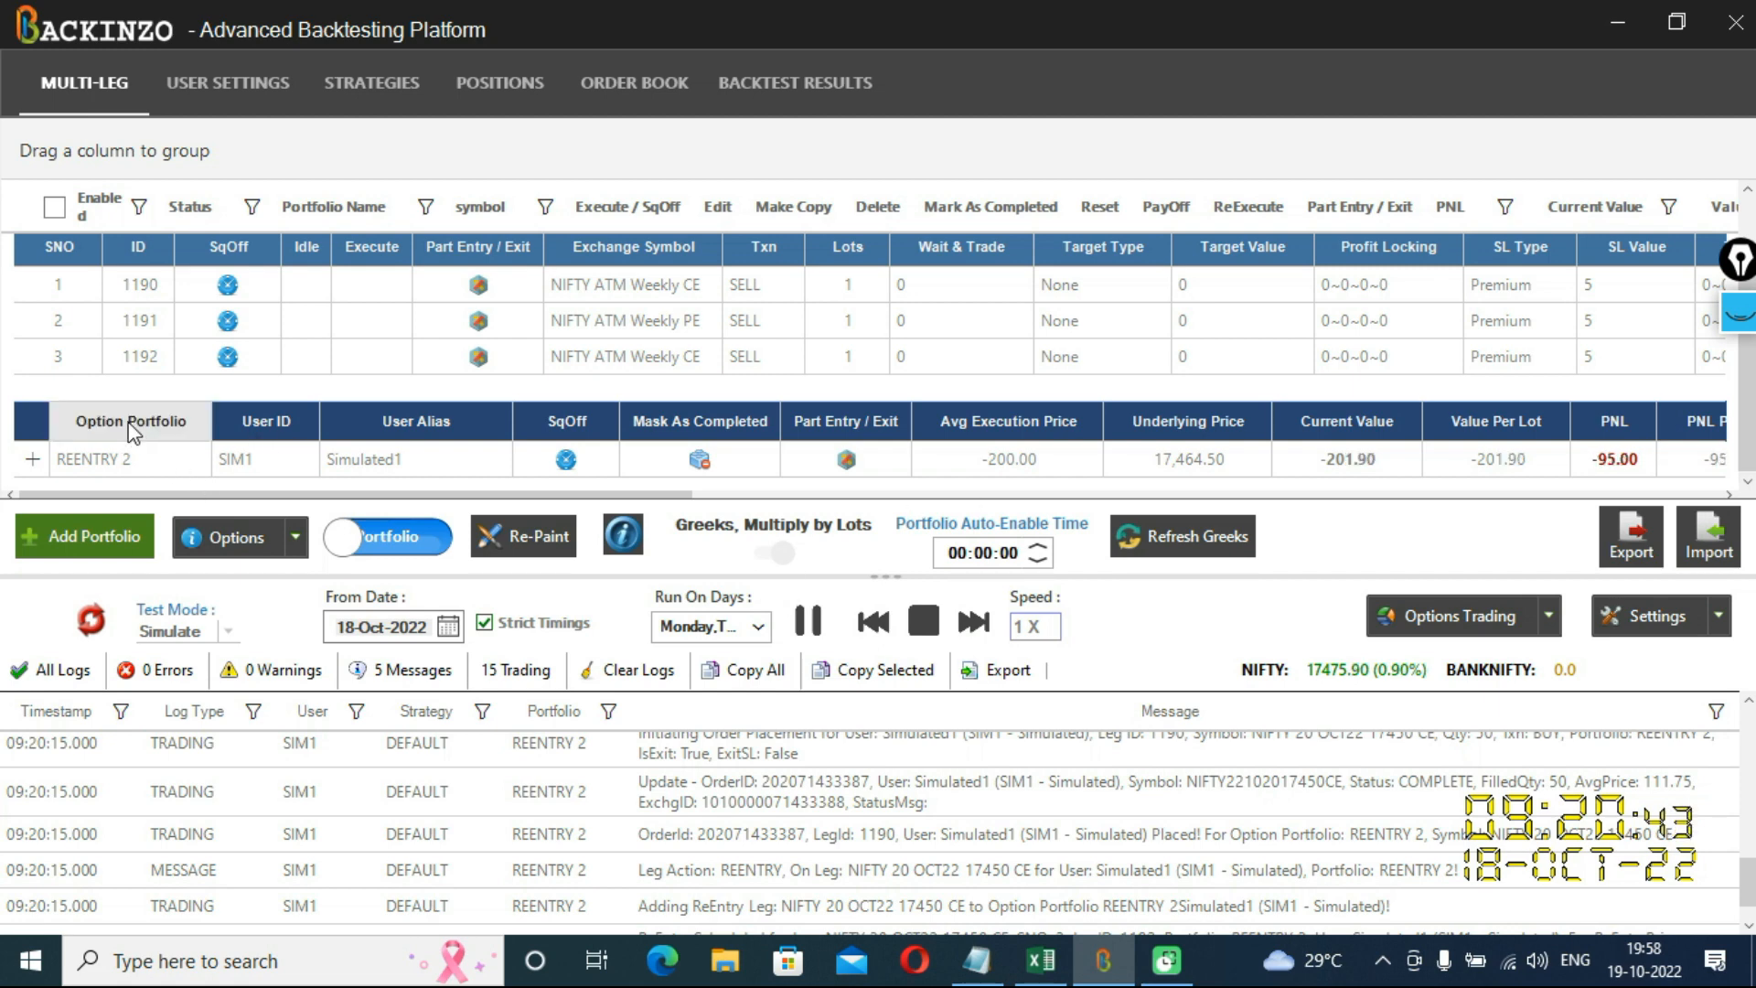
{"action": "left_click", "coordinate": [34, 466]}
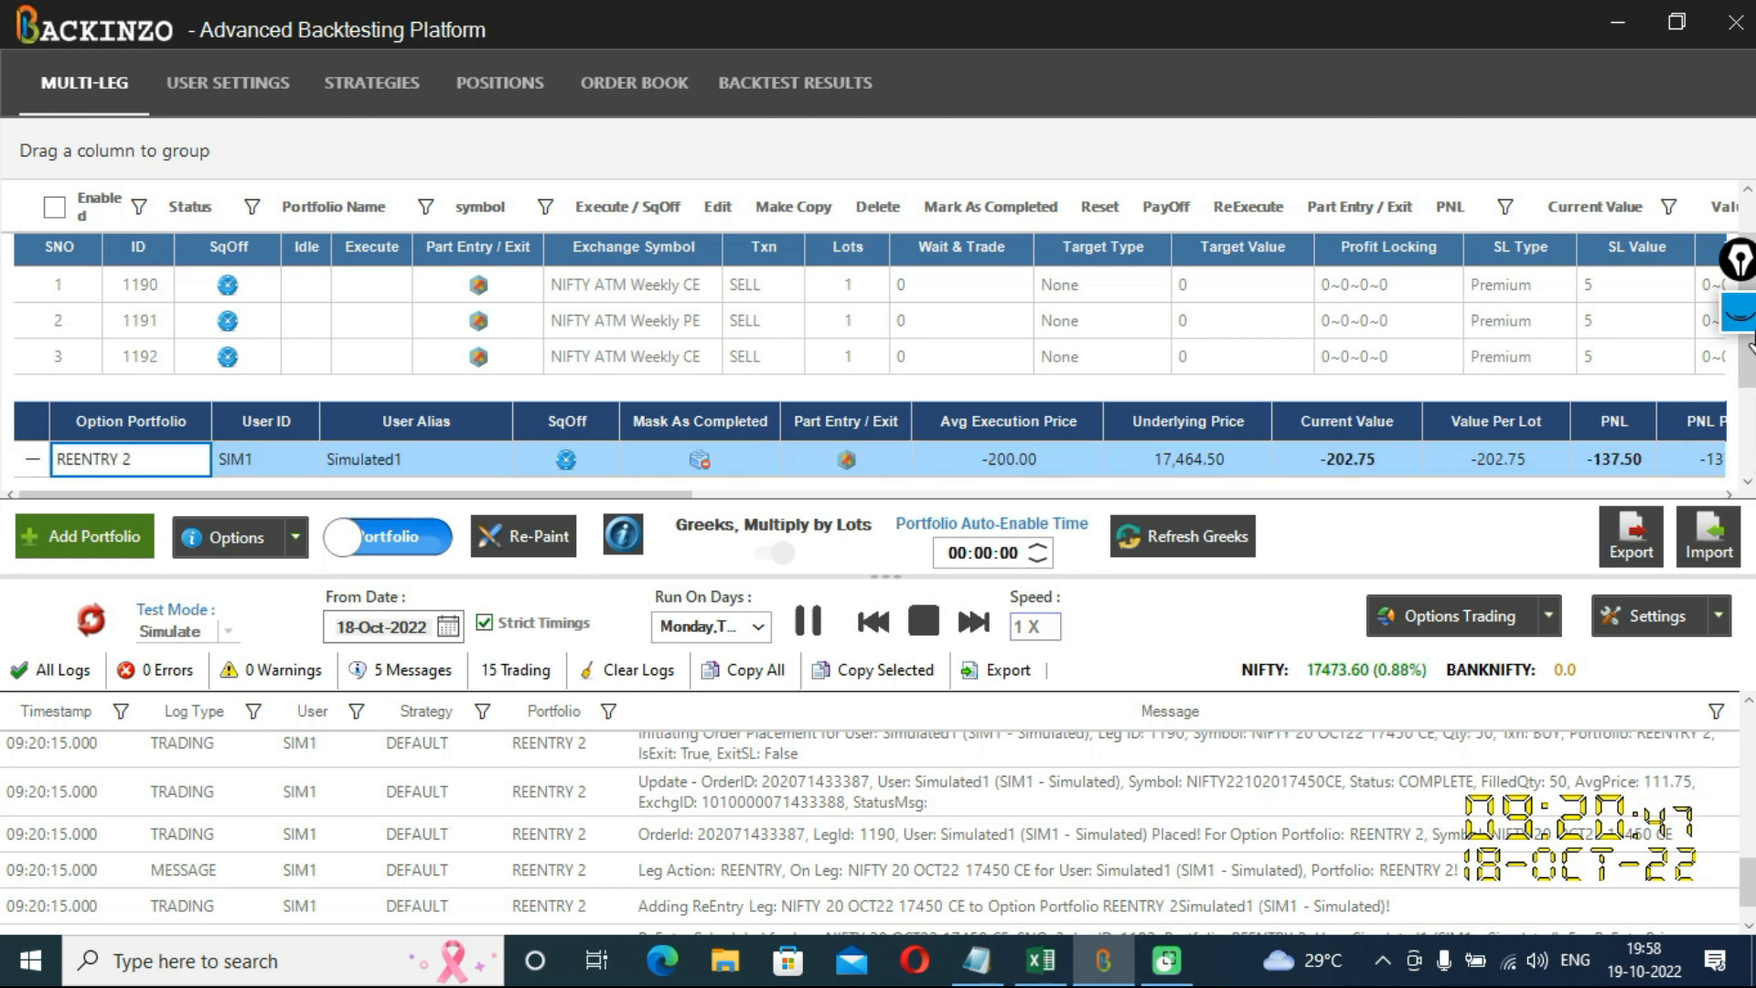
{"action": "left_click_drag", "start_coordinate": [1751, 384], "coordinate": [1751, 467]}
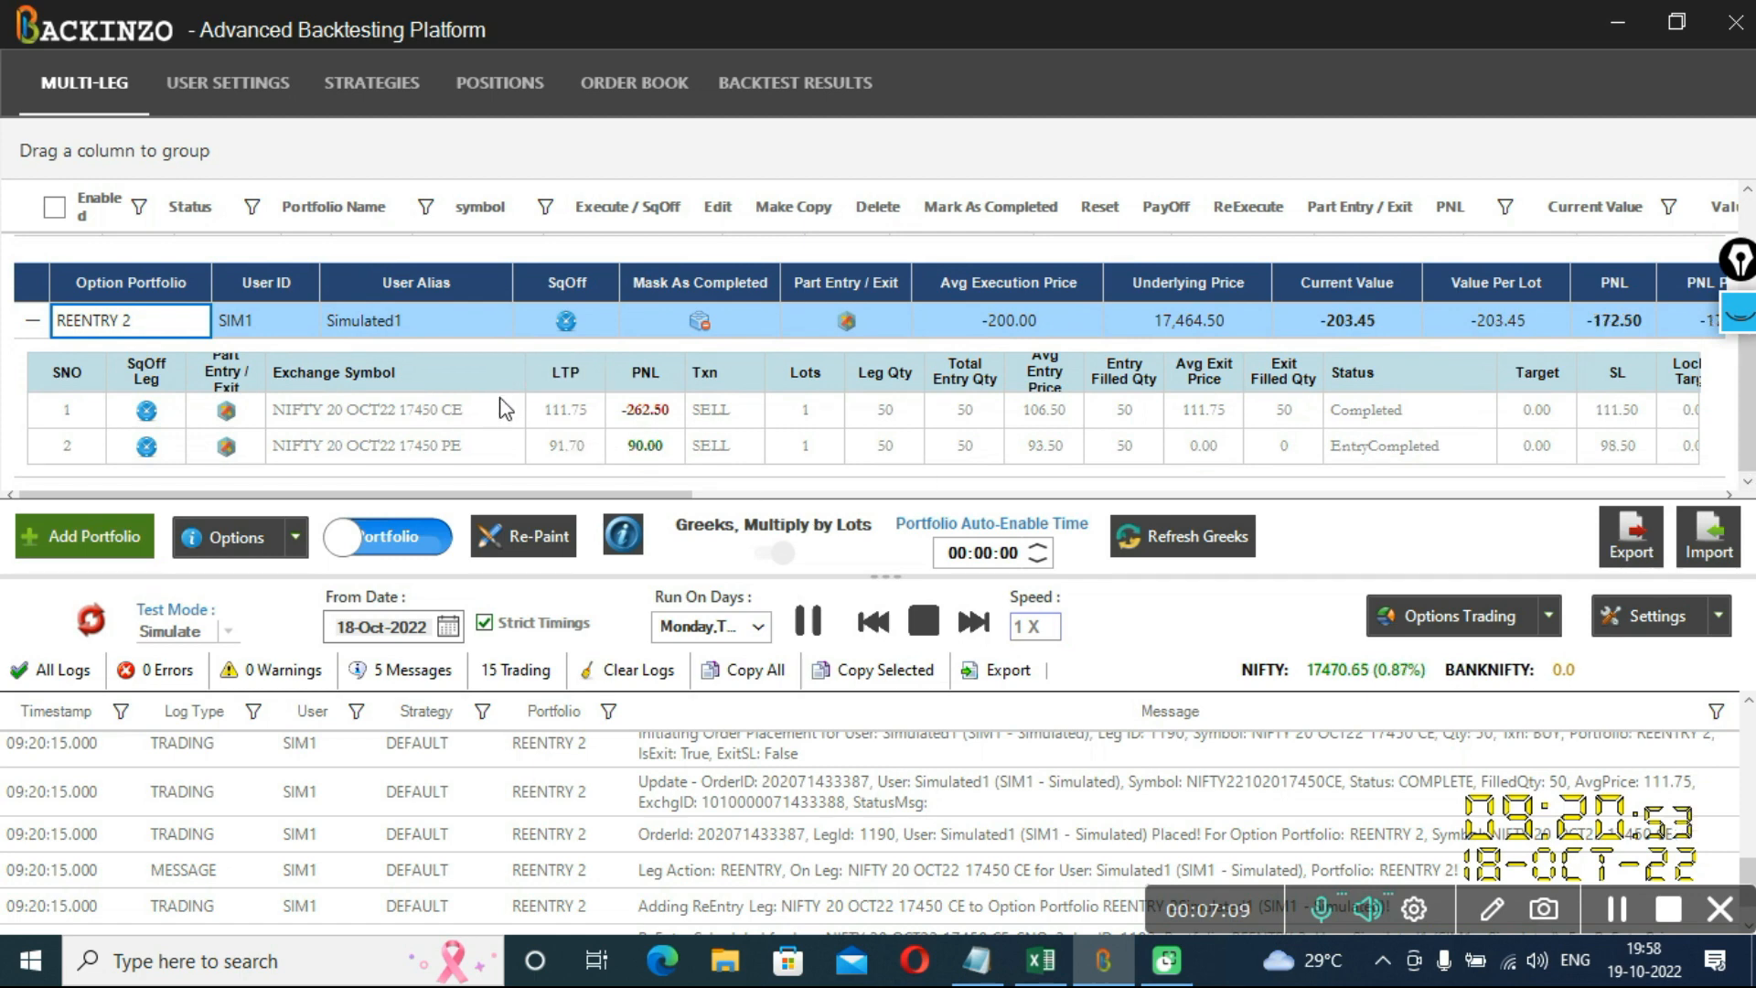
{"action": "left_click_drag", "start_coordinate": [1749, 435], "coordinate": [1748, 337]}
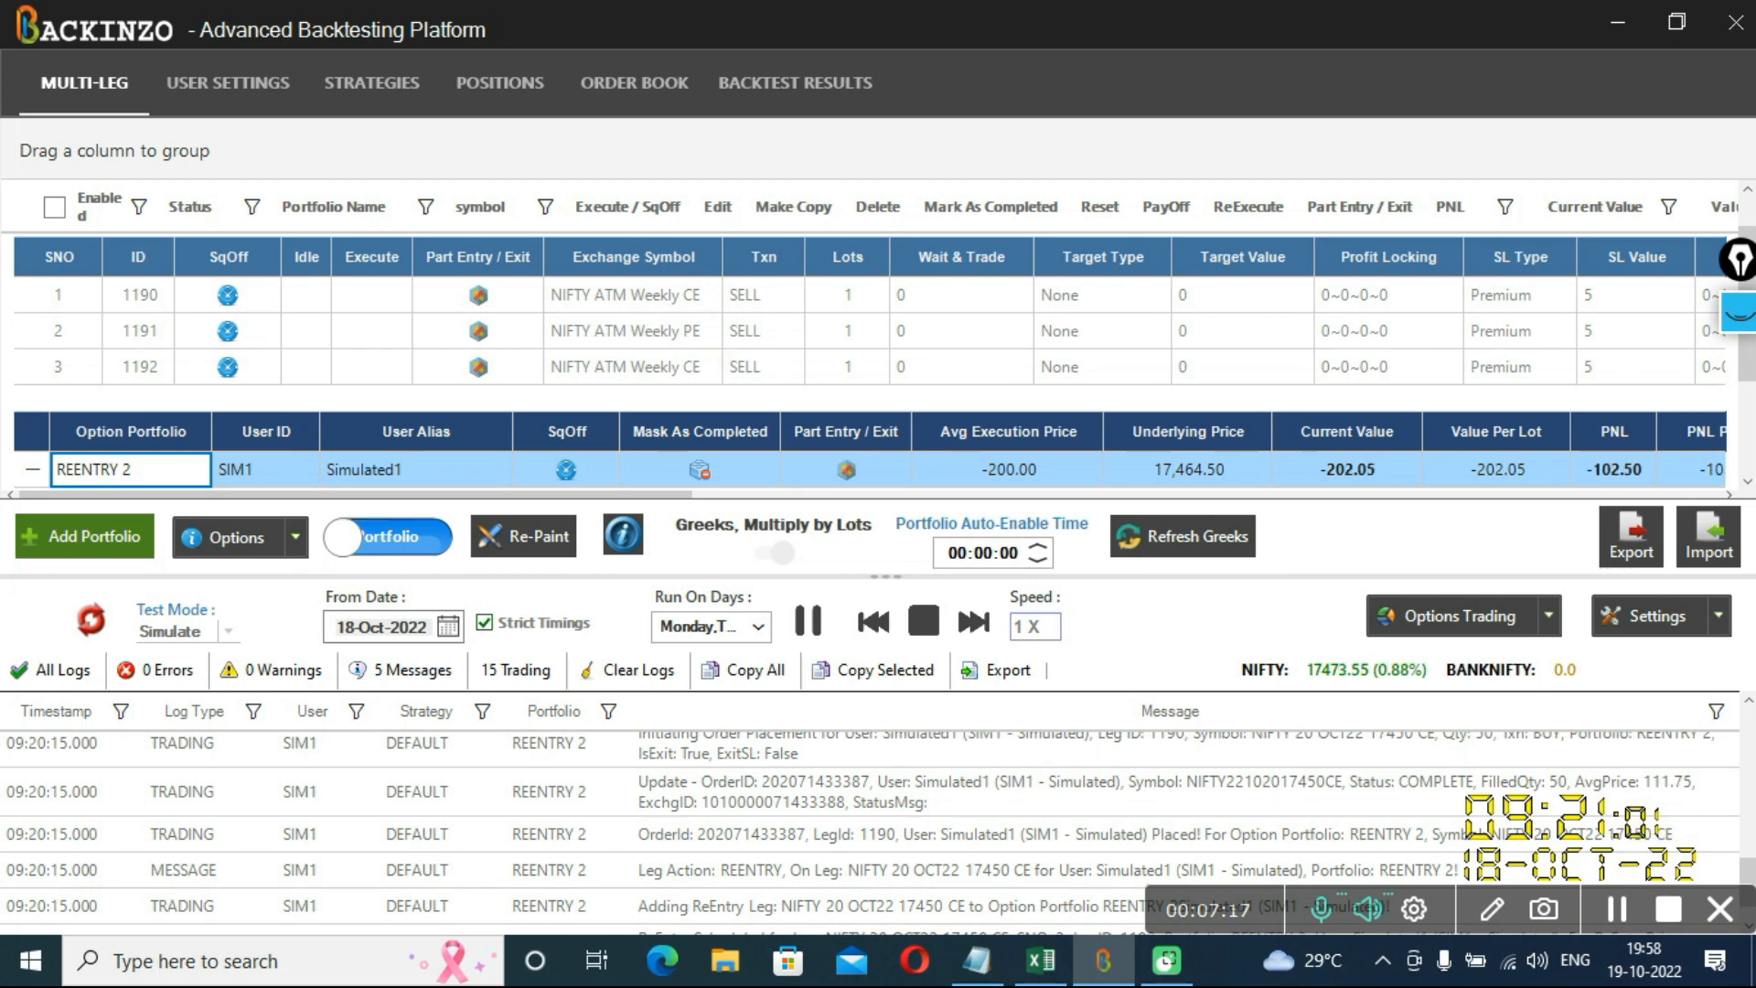
{"action": "left_click_drag", "start_coordinate": [1749, 372], "coordinate": [1753, 483]}
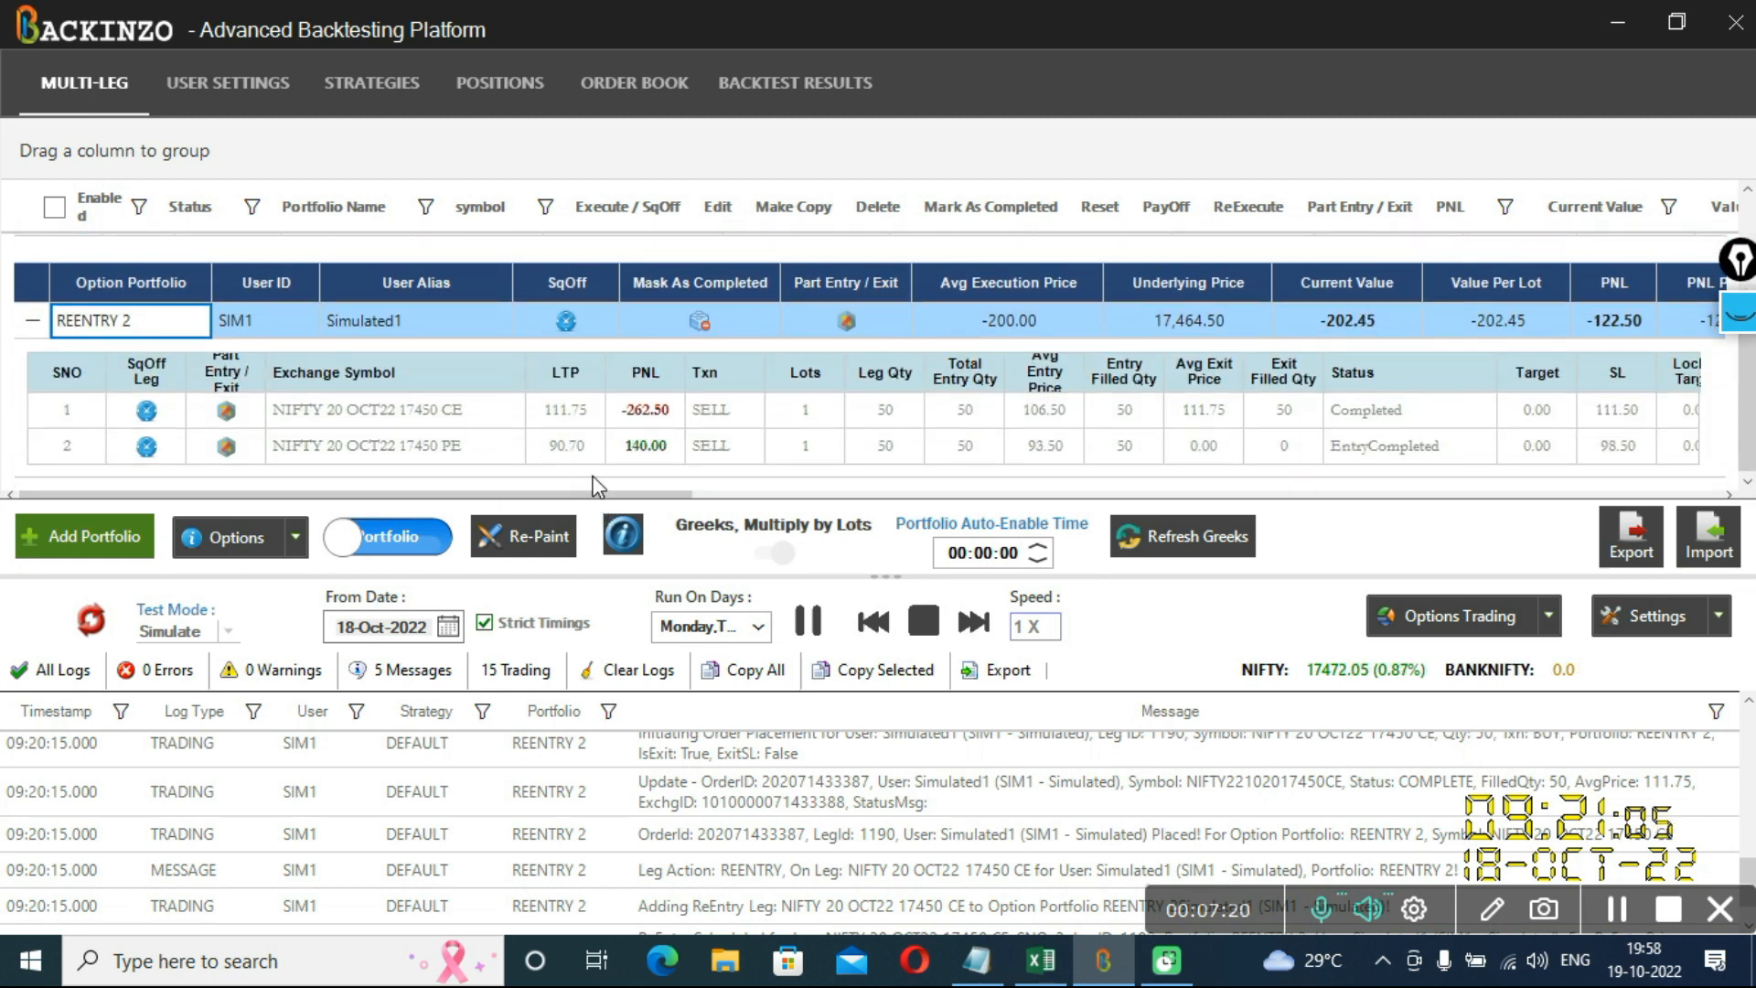
Mark the Avg Entry Price column and the first leg's 17450 CE symbol and entry price with the annotation pen, and clear the marks
{"action": "left_click", "coordinate": [1740, 315]}
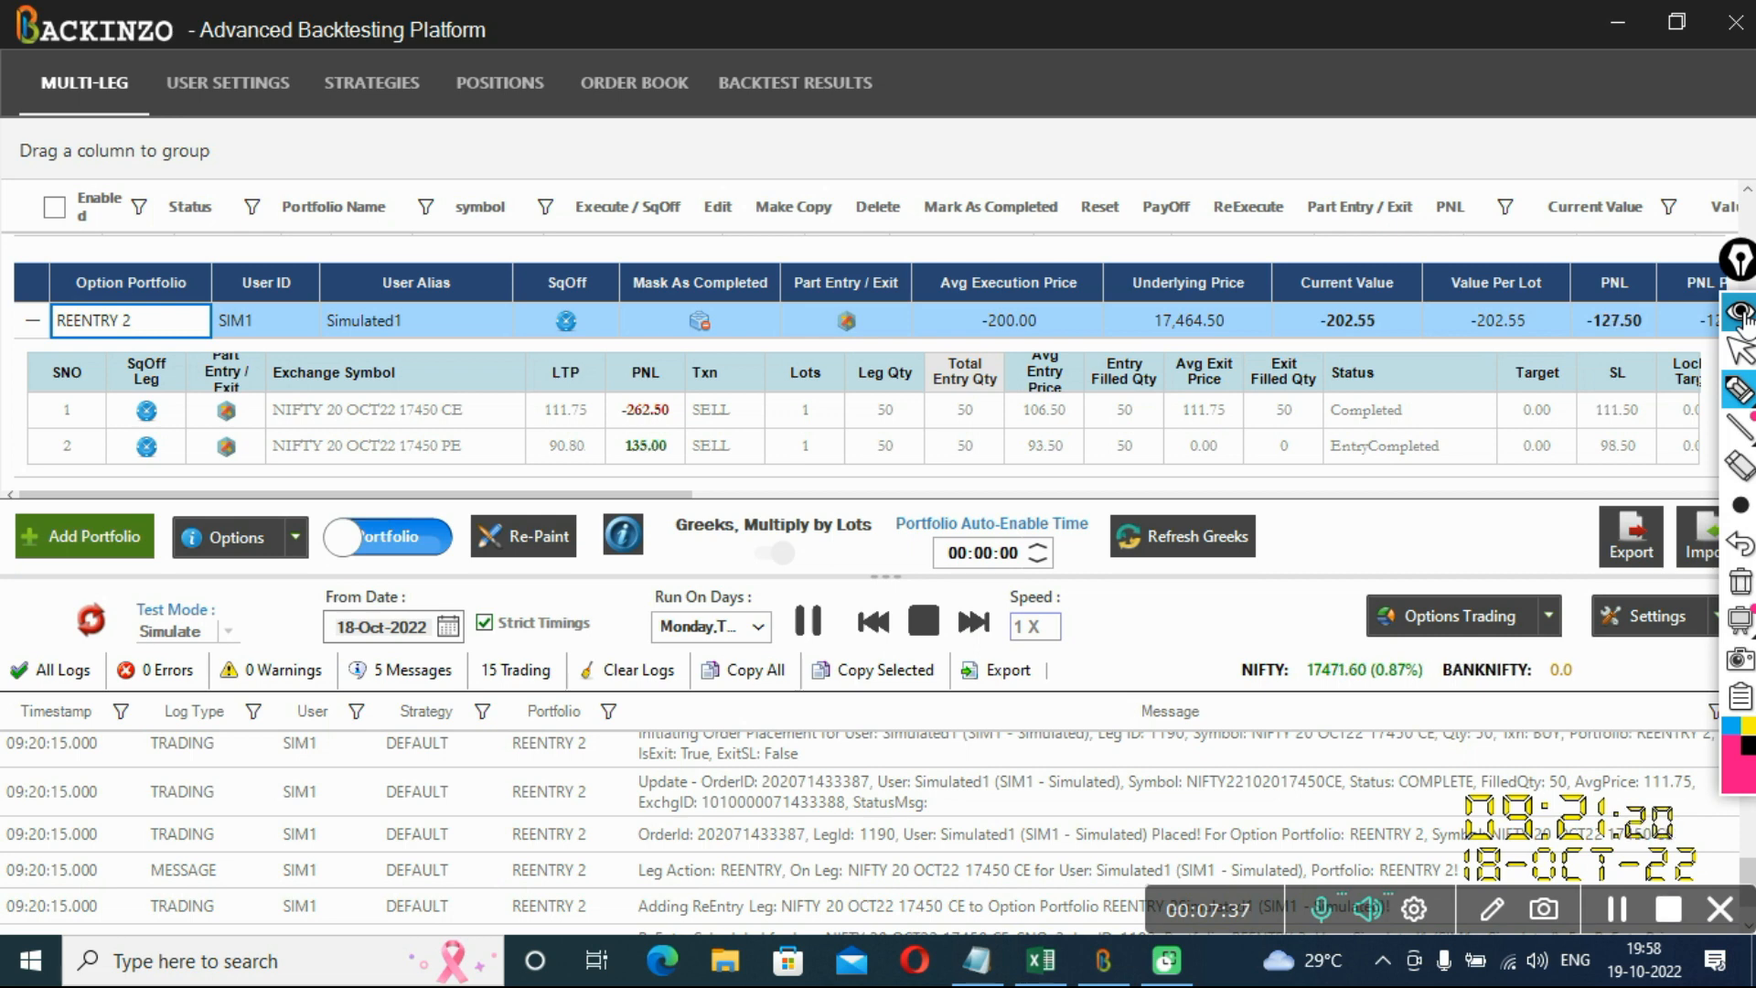
{"action": "left_click", "coordinate": [1740, 390]}
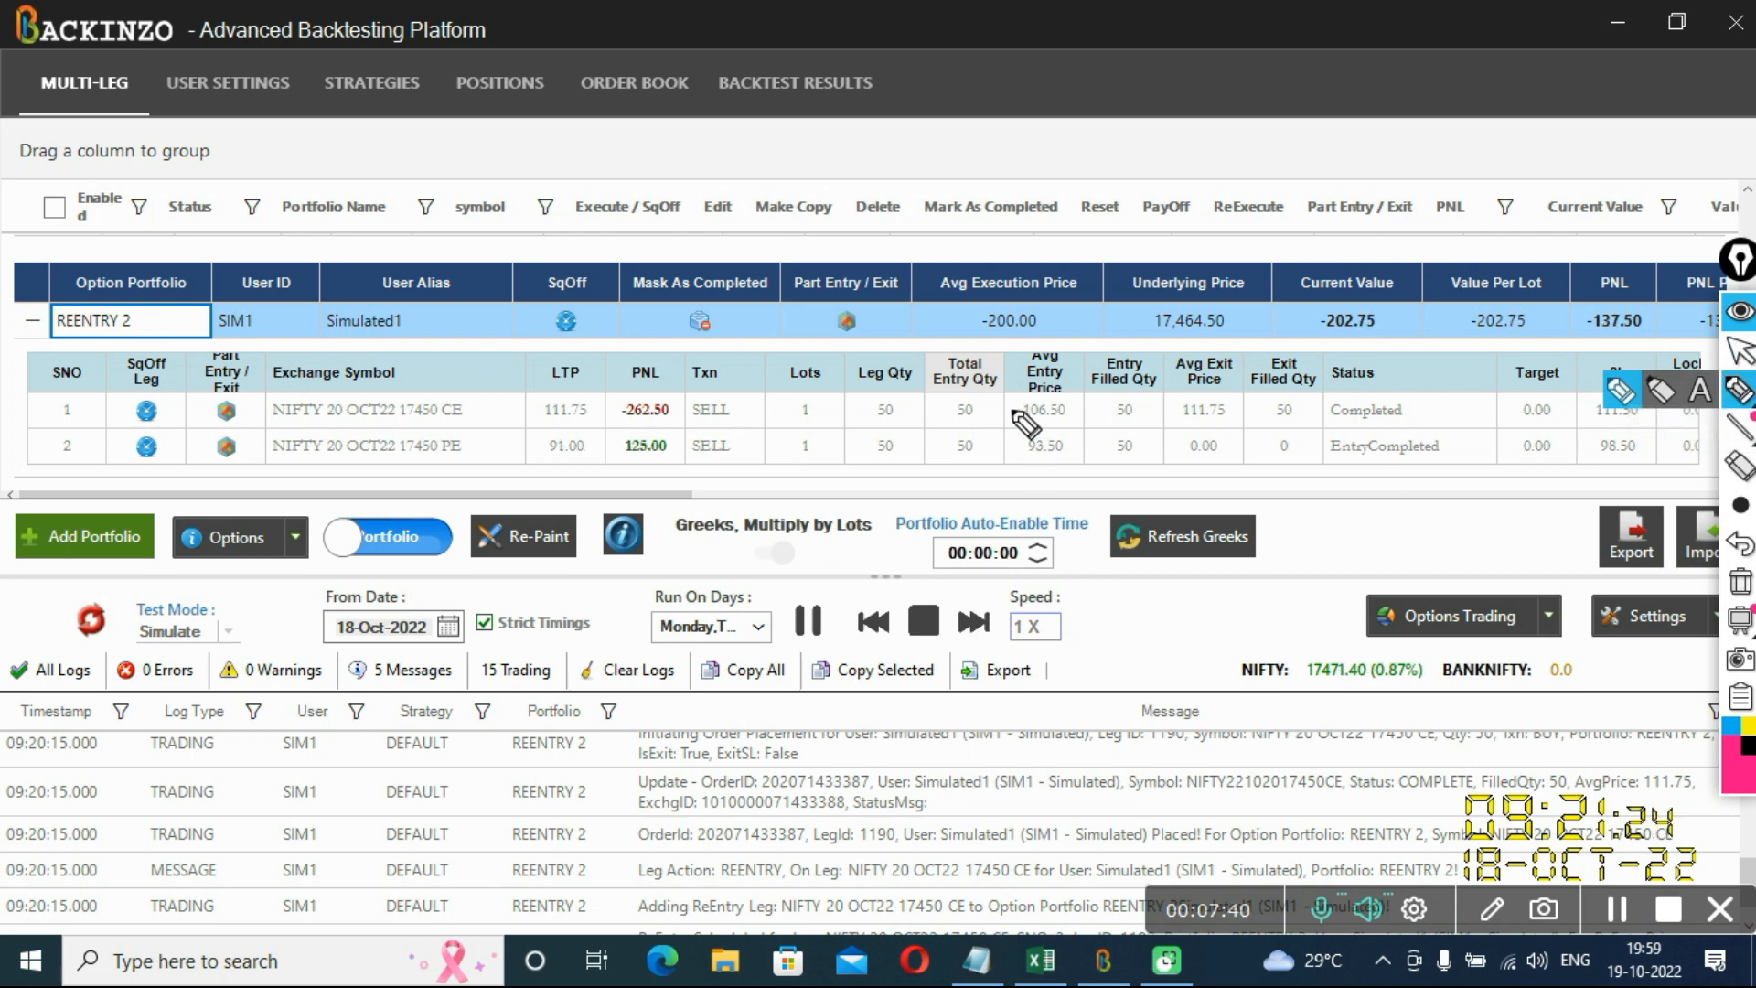
{"action": "left_click_drag", "start_coordinate": [1052, 340], "coordinate": [1154, 291]}
{"action": "left_click_drag", "start_coordinate": [1017, 420], "coordinate": [1068, 422]}
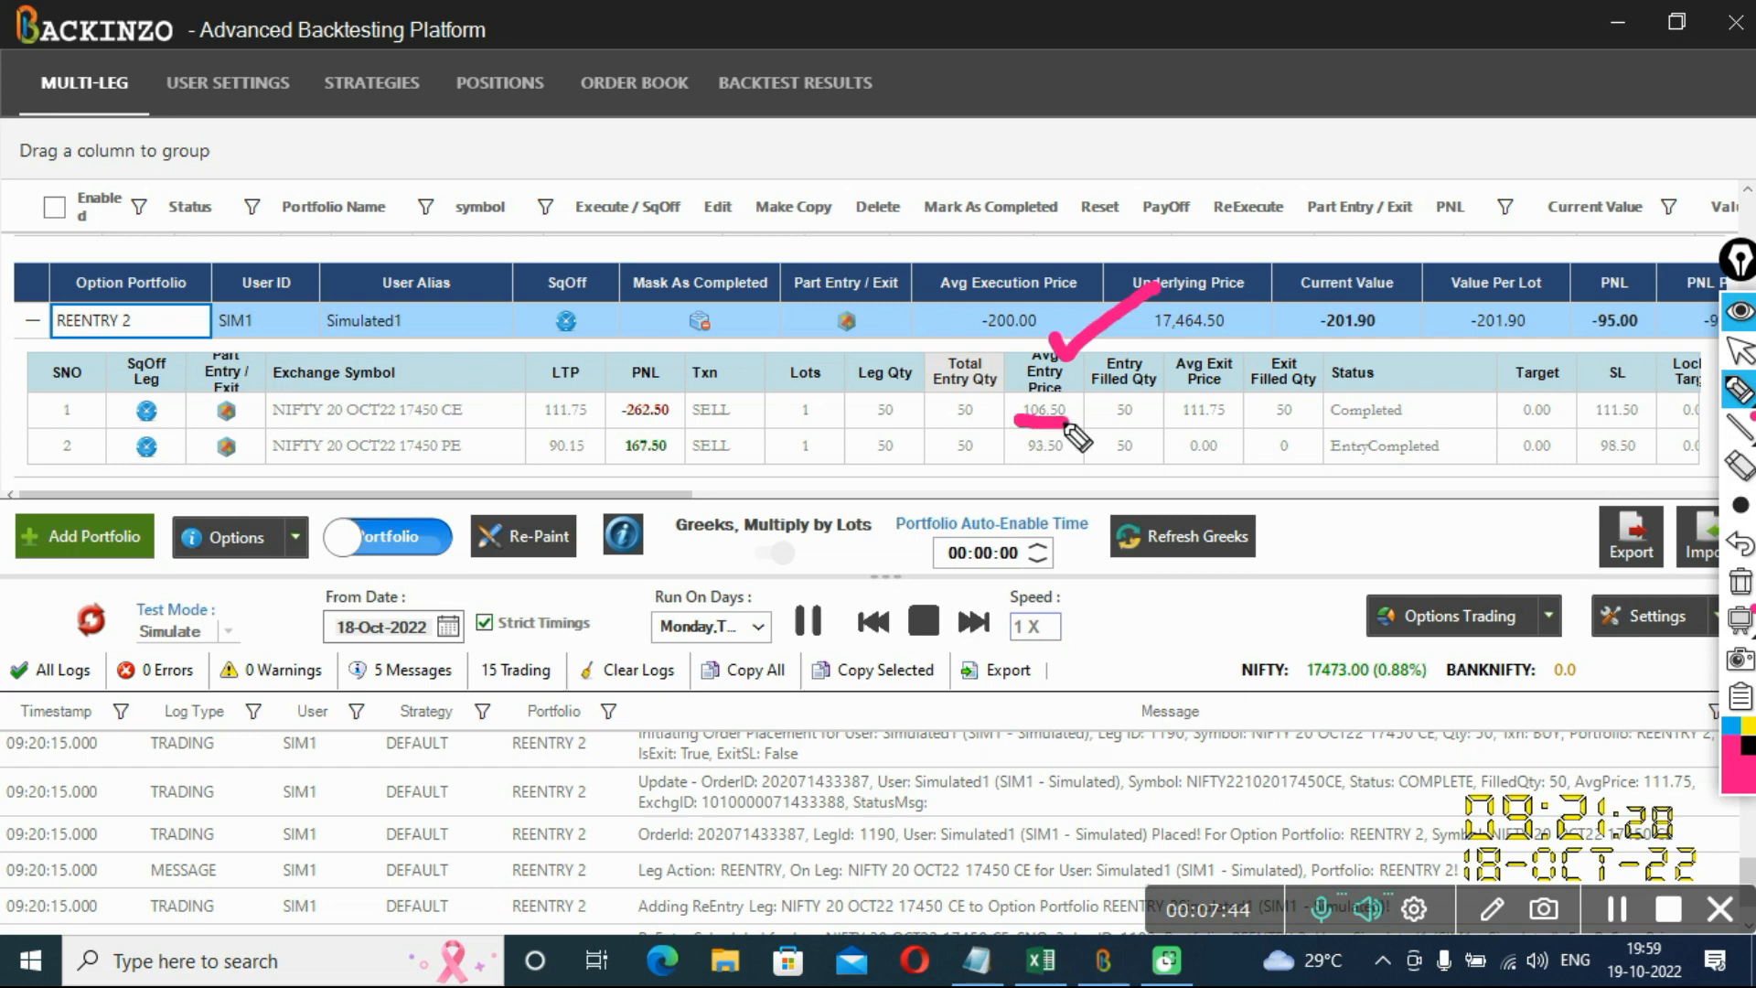
{"action": "left_click_drag", "start_coordinate": [386, 422], "coordinate": [471, 423]}
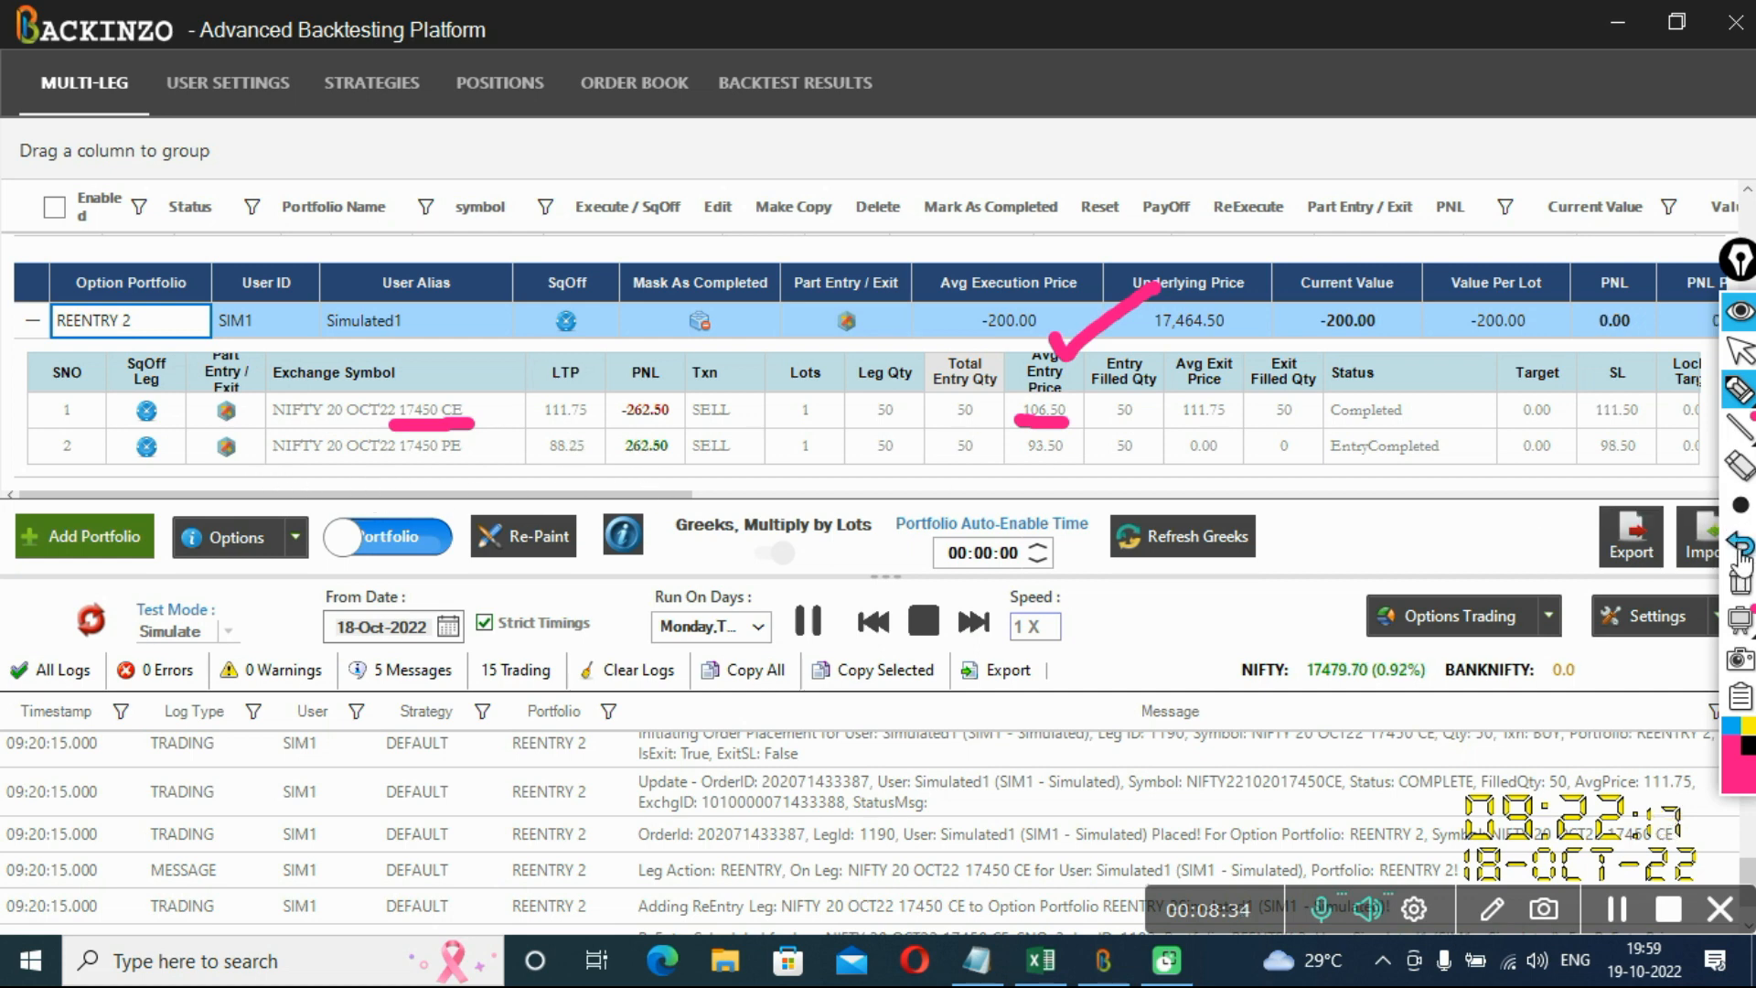
{"action": "left_click", "coordinate": [1740, 585]}
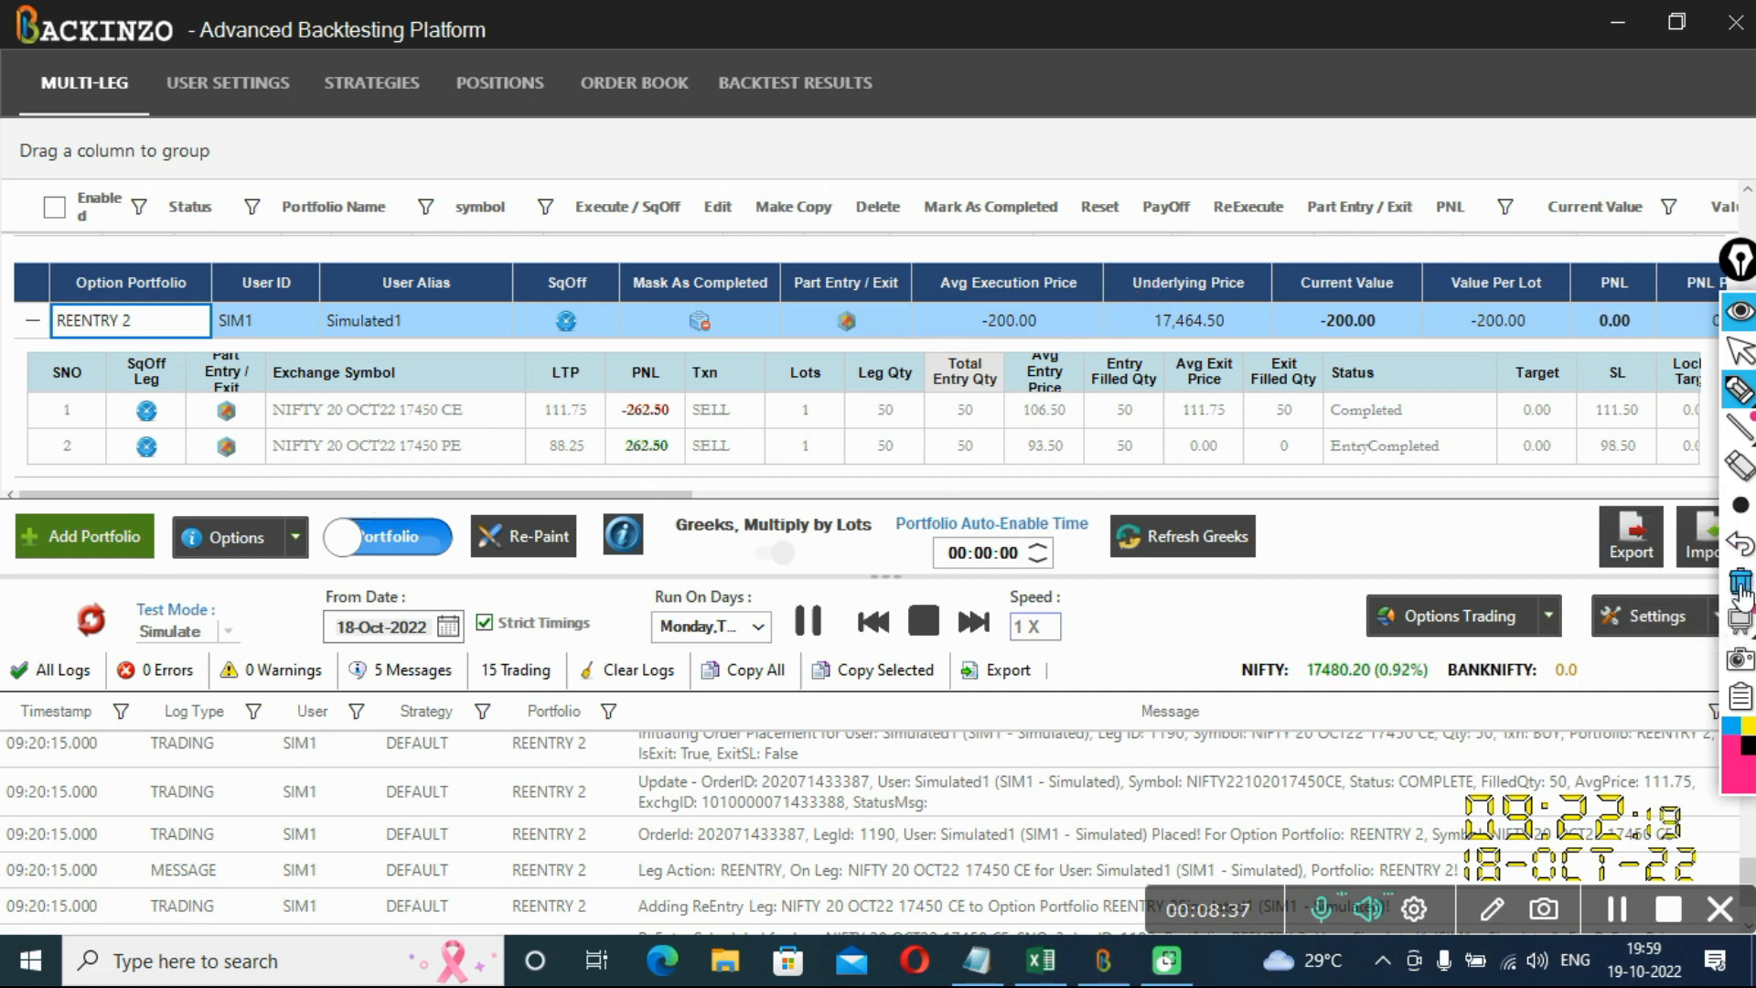
{"action": "left_click", "coordinate": [1743, 313]}
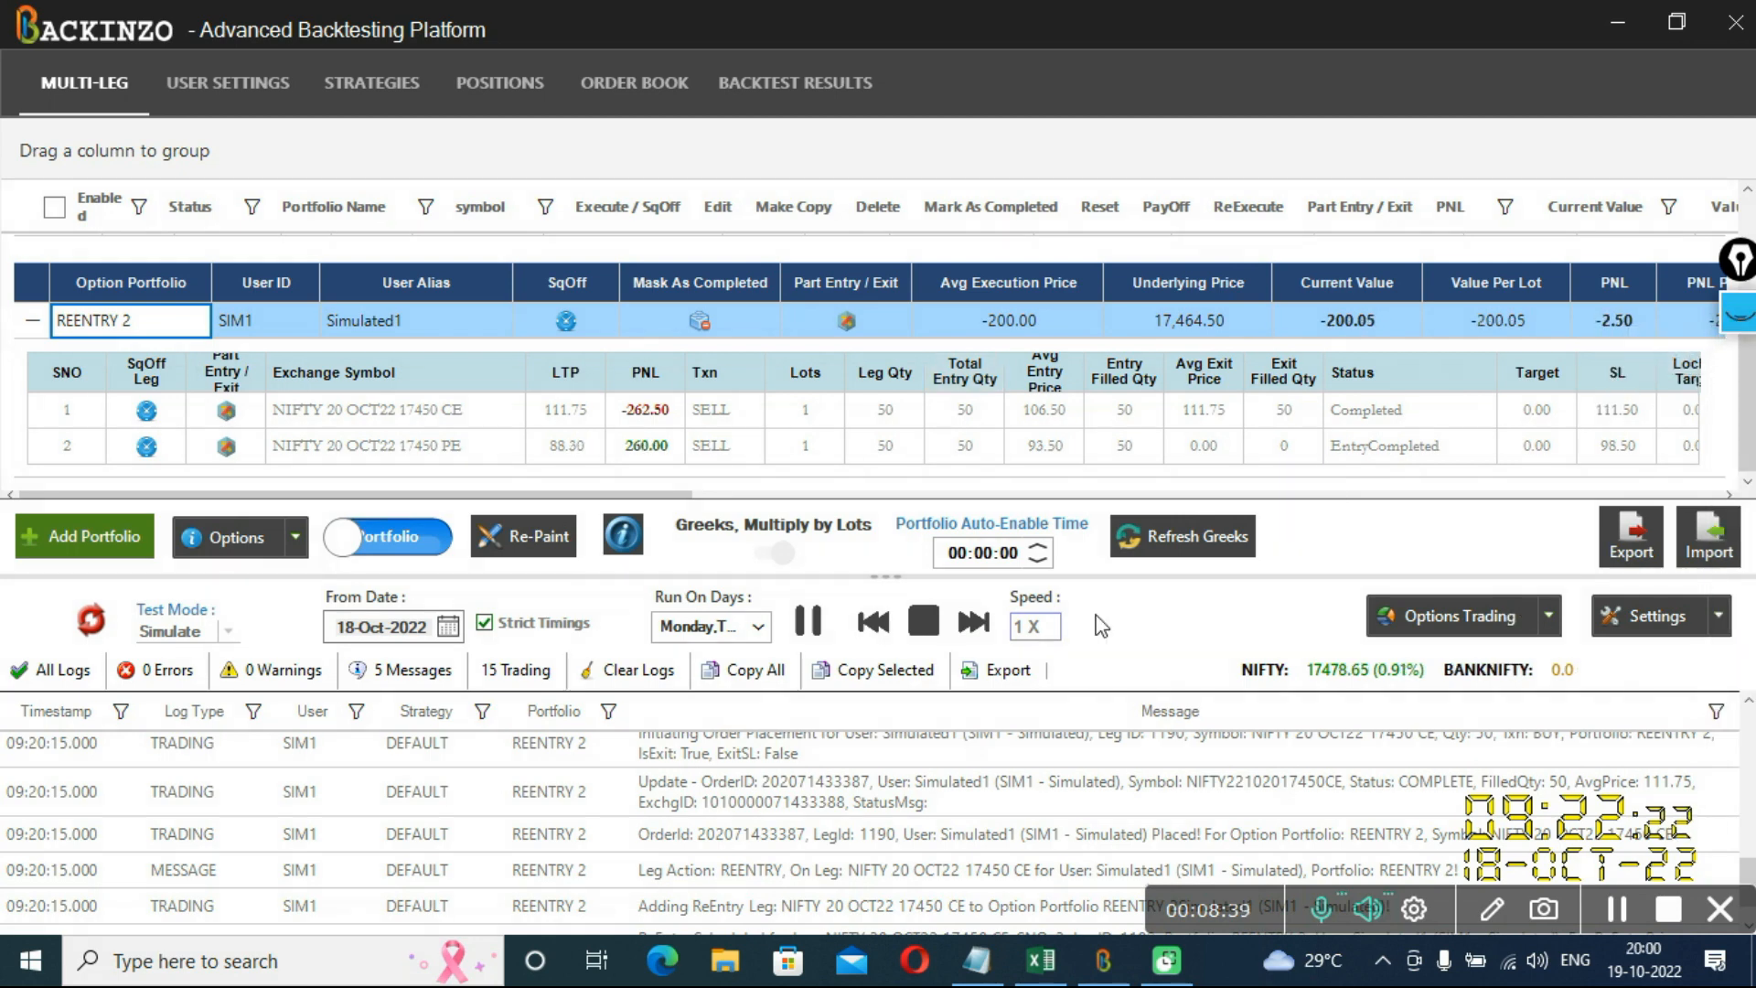
Raise the simulation speed to 62 X
{"action": "left_click", "coordinate": [973, 625]}
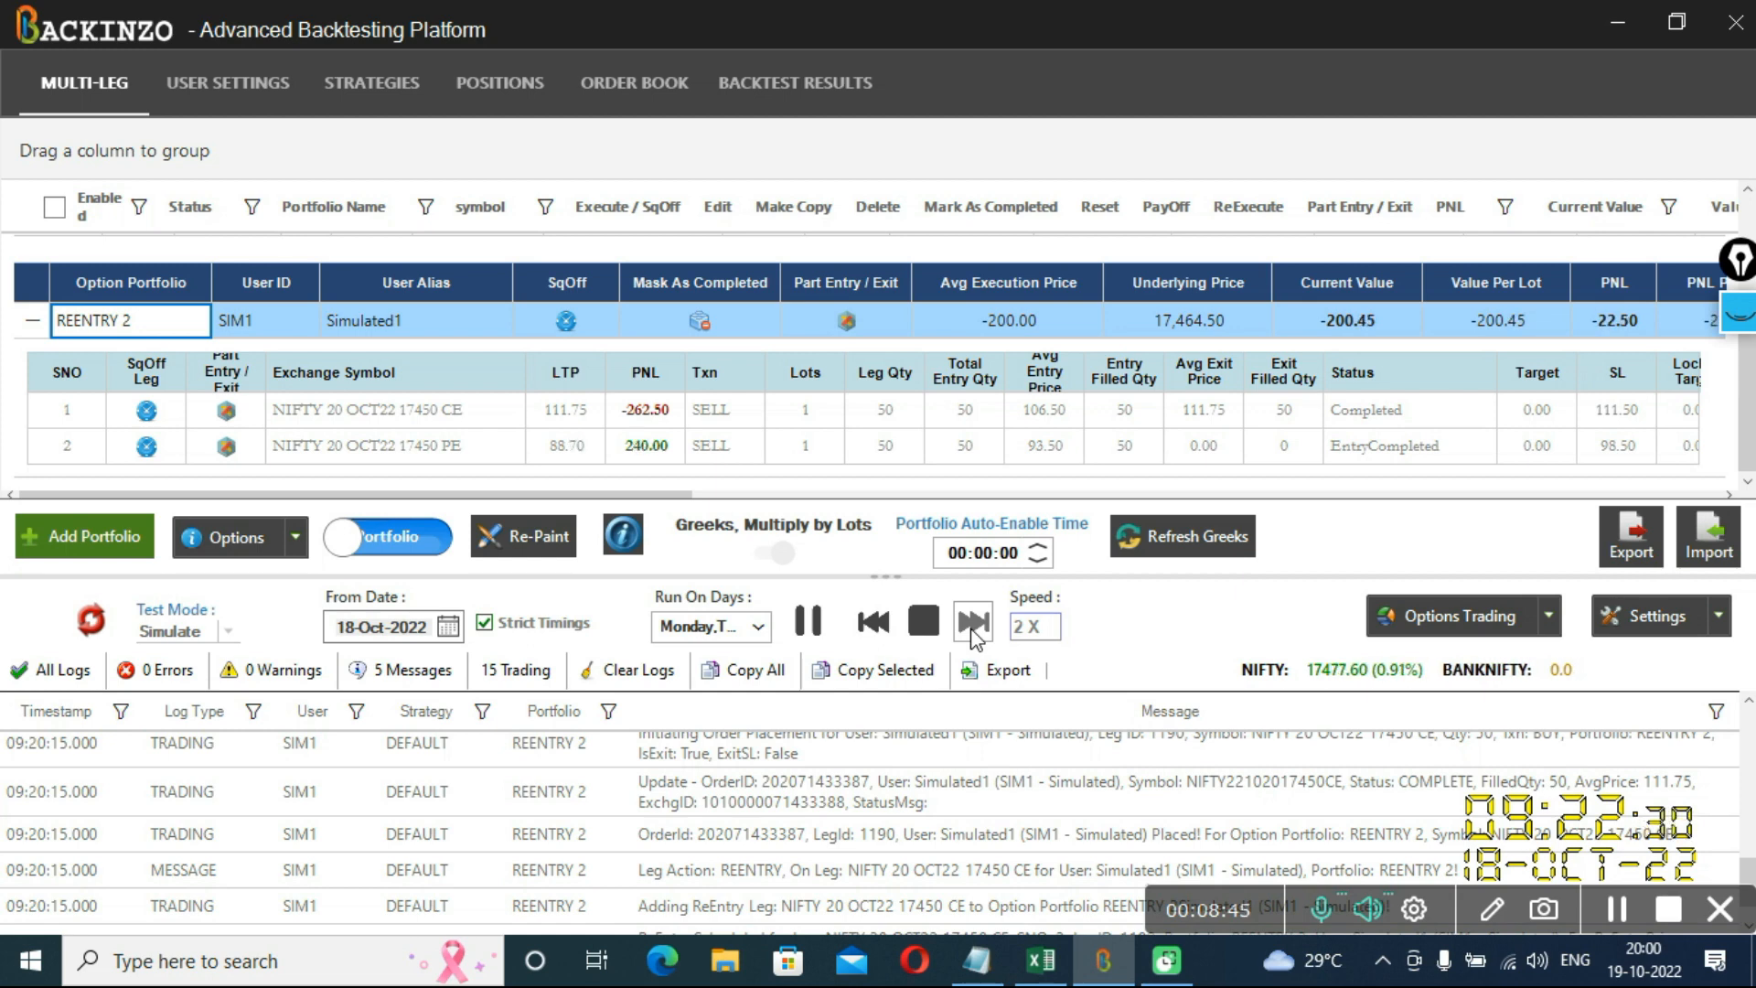
{"action": "left_click", "coordinate": [972, 625]}
{"action": "left_click", "coordinate": [973, 625]}
{"action": "left_click", "coordinate": [973, 624]}
{"action": "left_click", "coordinate": [973, 625]}
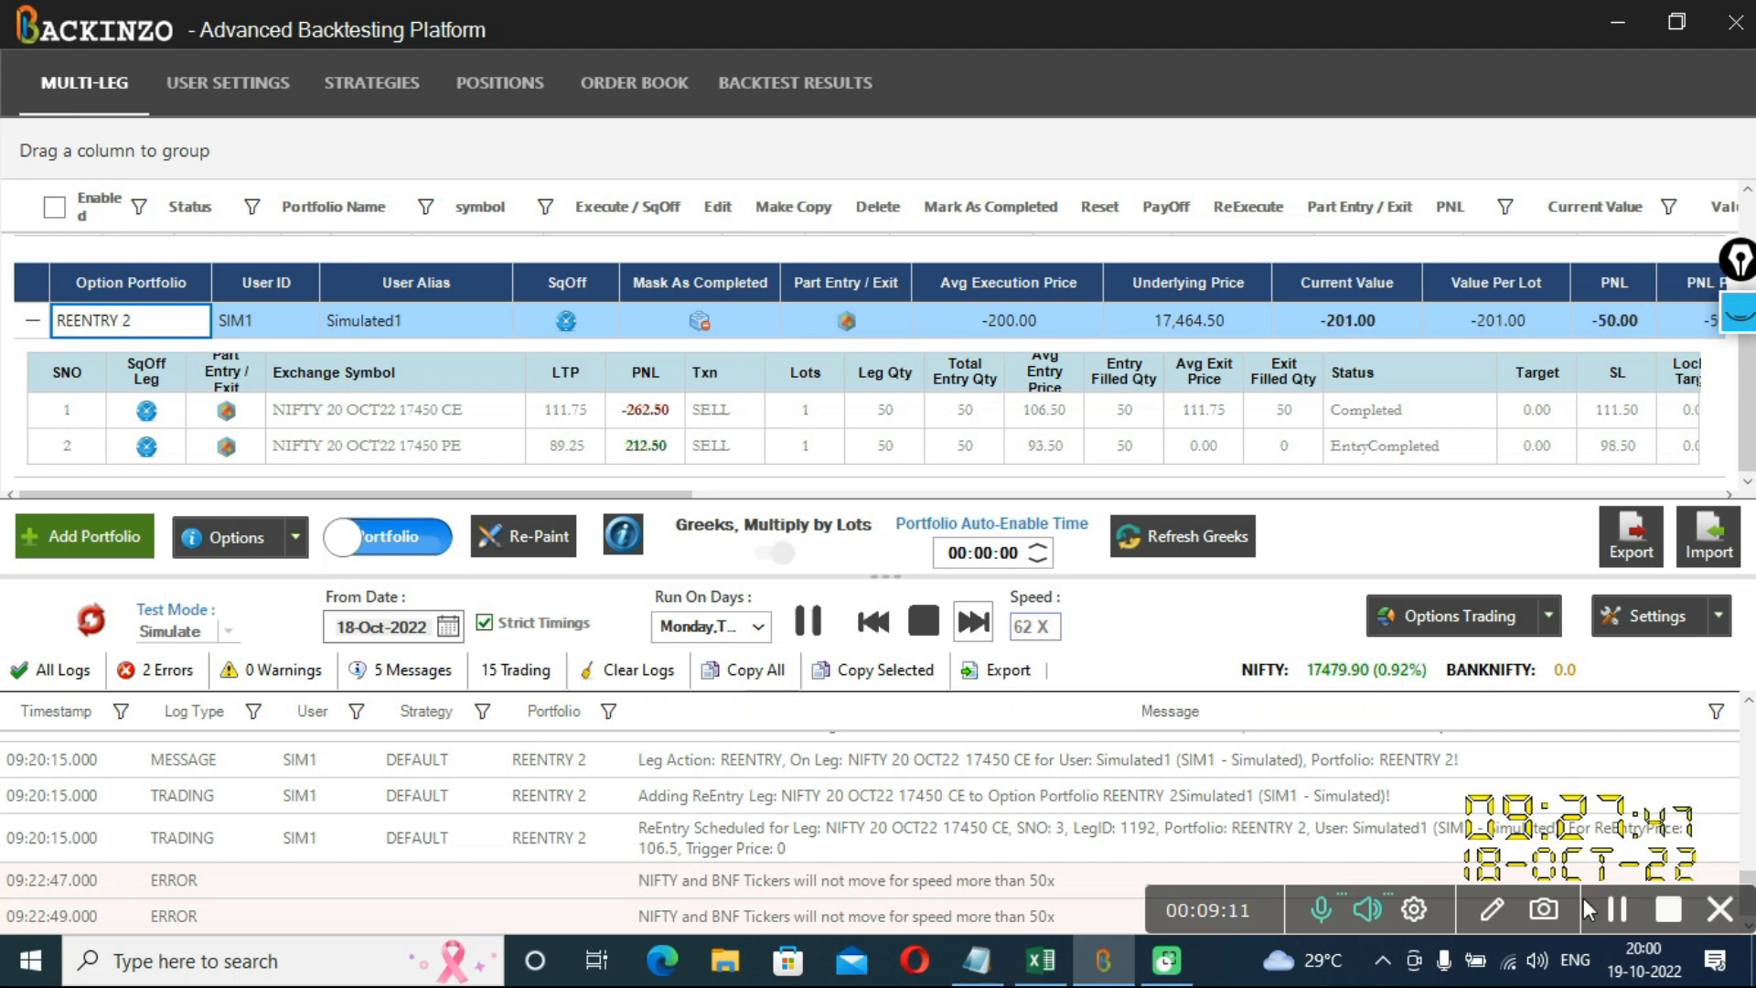
Check the backtest results and the REENTRY 2 legs while raising the simulation speed to 100 X
{"action": "left_click", "coordinate": [783, 79]}
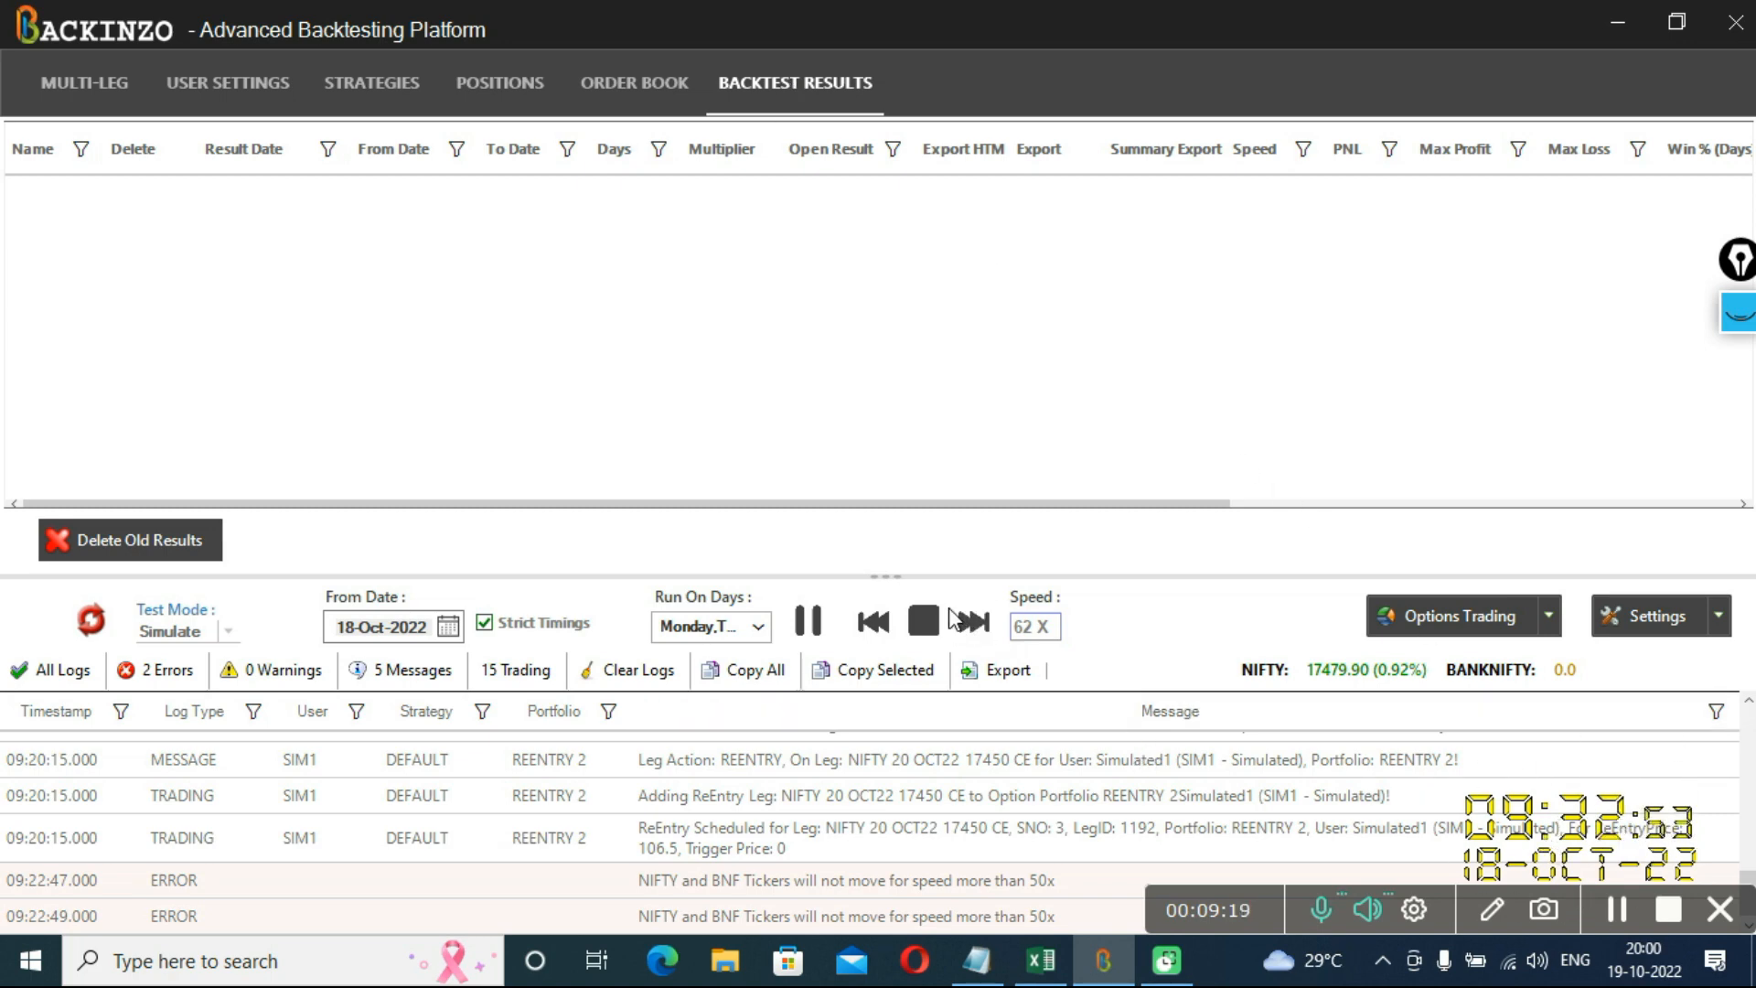
{"action": "left_click", "coordinate": [971, 627]}
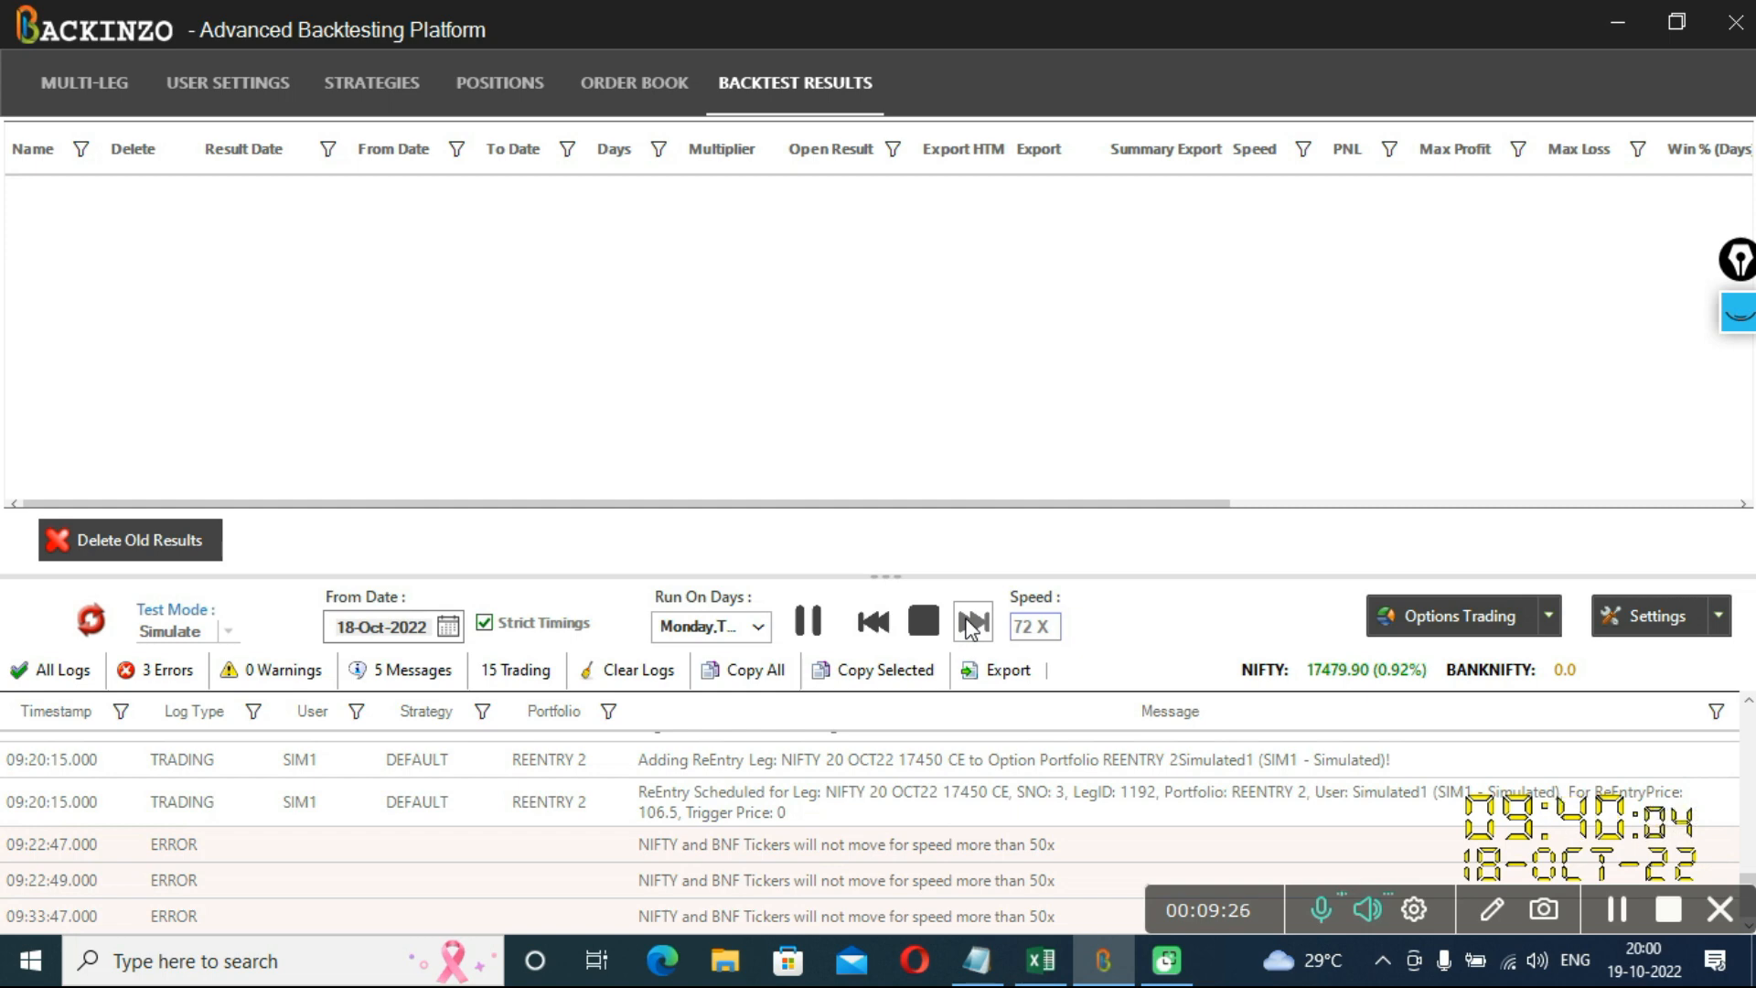
{"action": "left_click", "coordinate": [114, 86]}
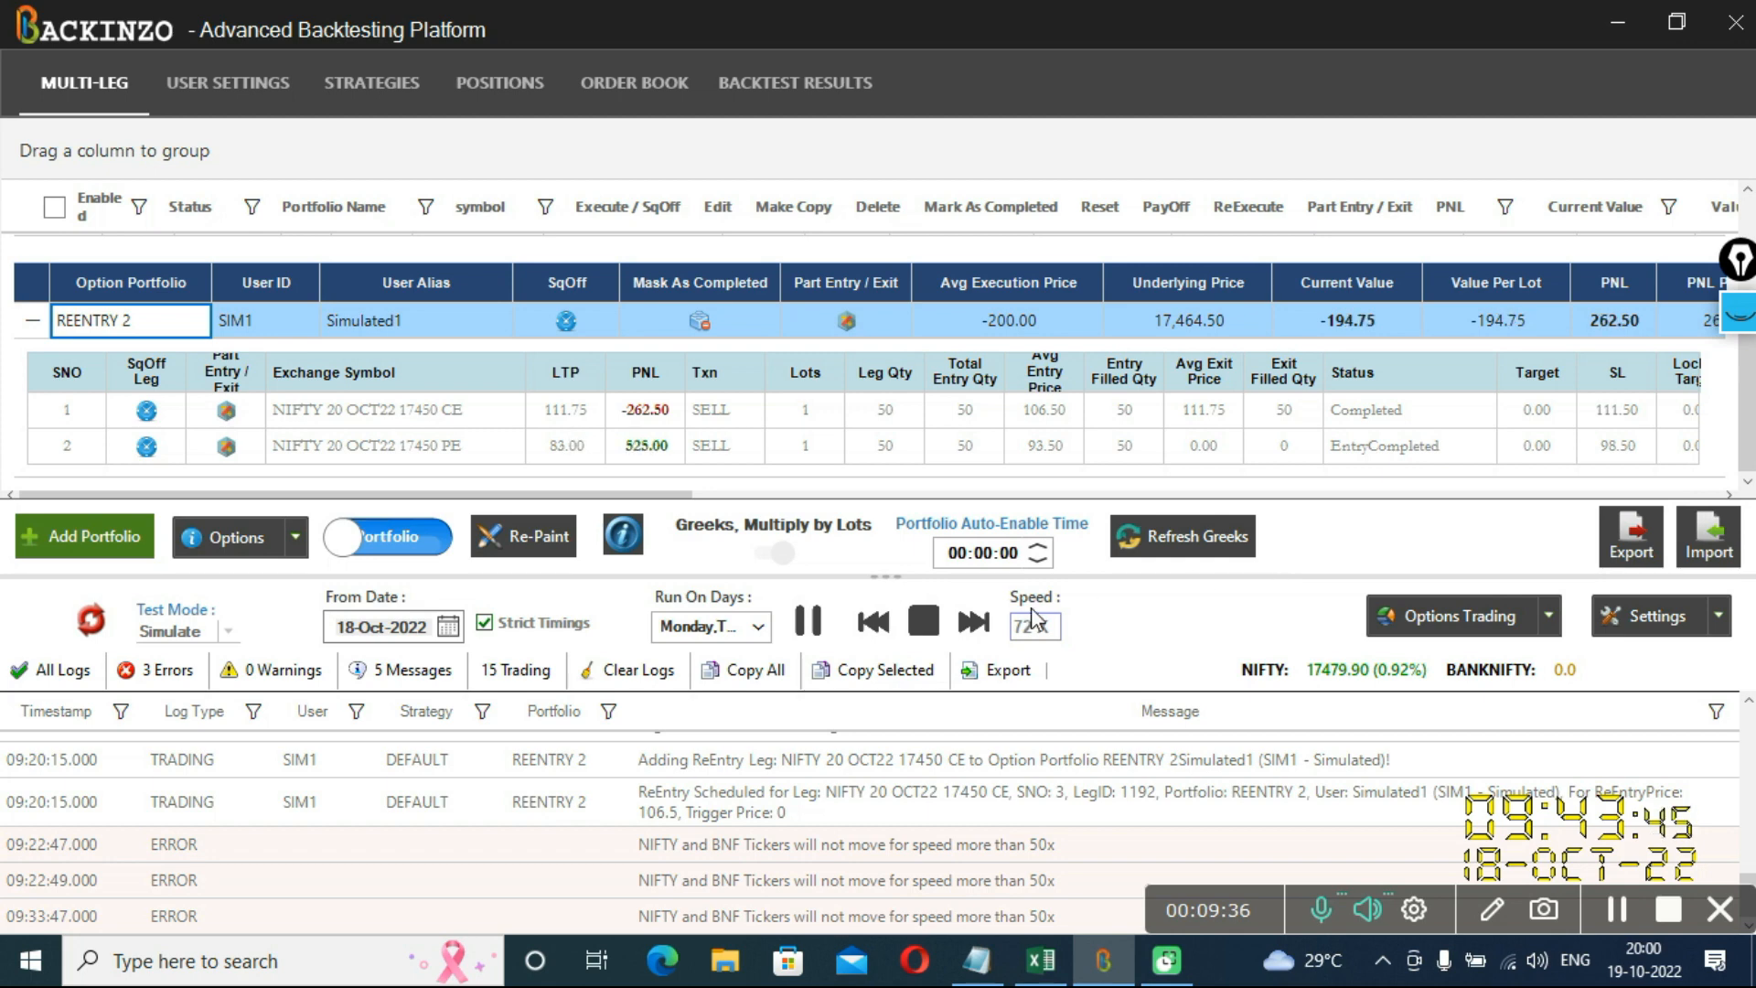
{"action": "left_click", "coordinate": [971, 628]}
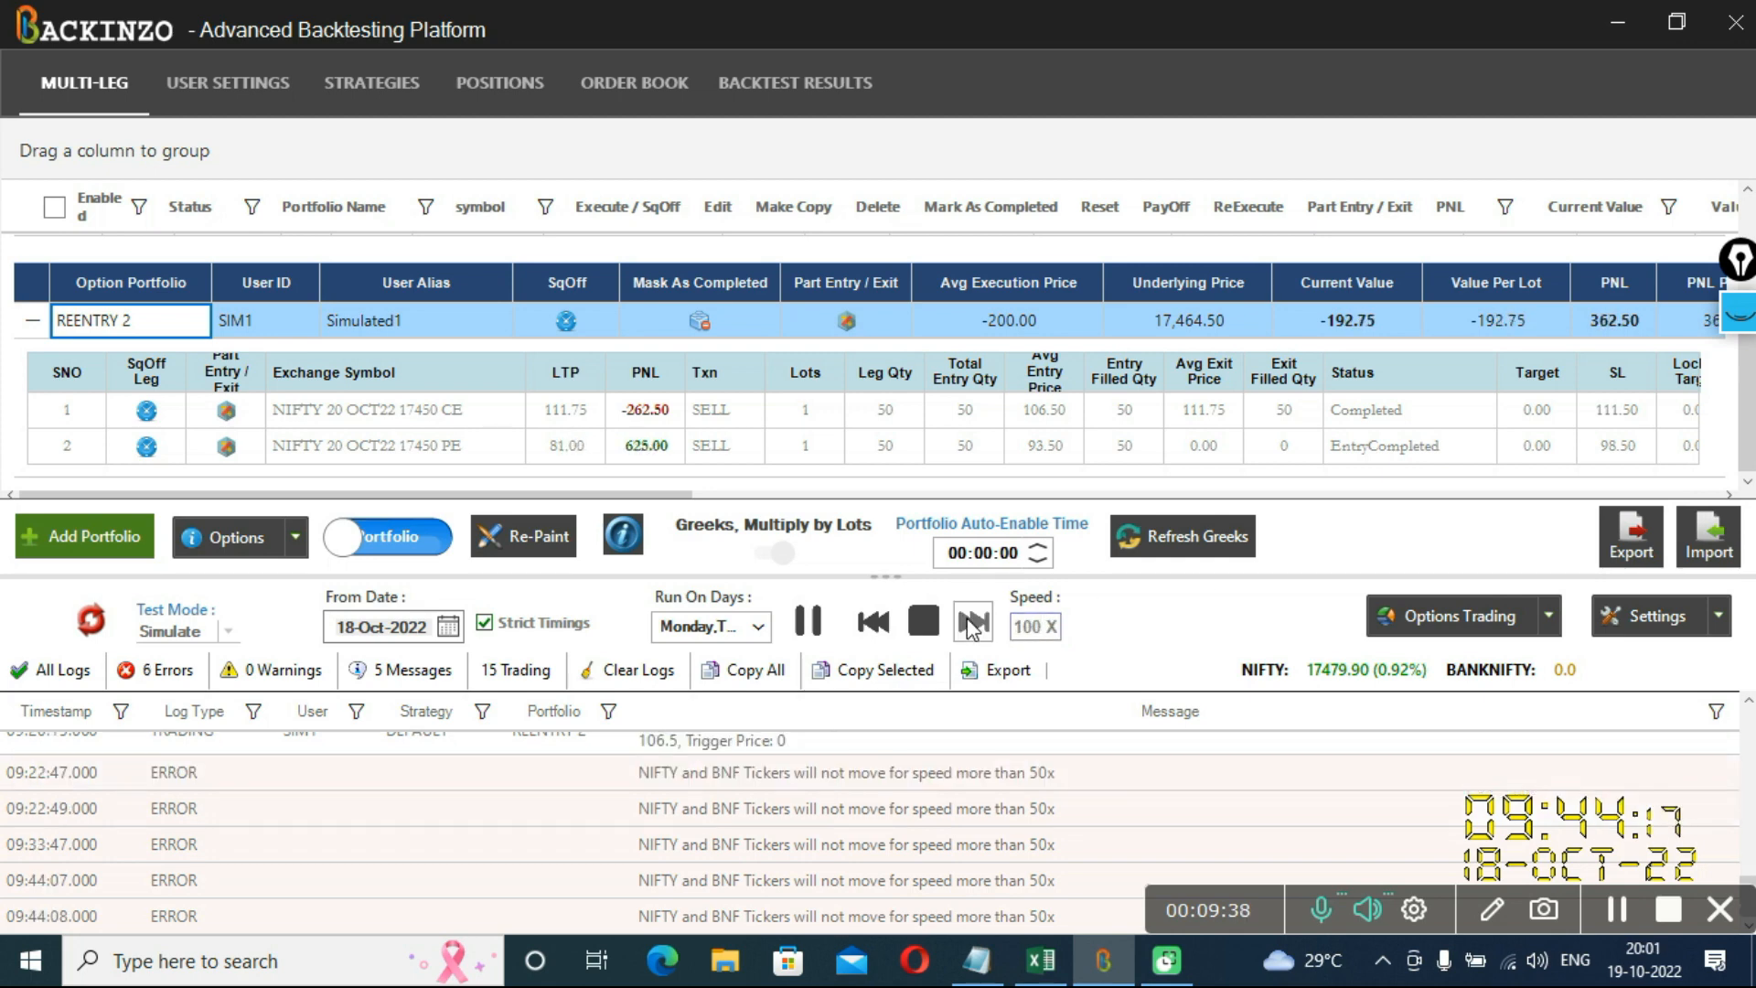
Check the backtest results again and inspect all executed legs of the REENTRY 2 portfolio
{"action": "left_click", "coordinate": [848, 84]}
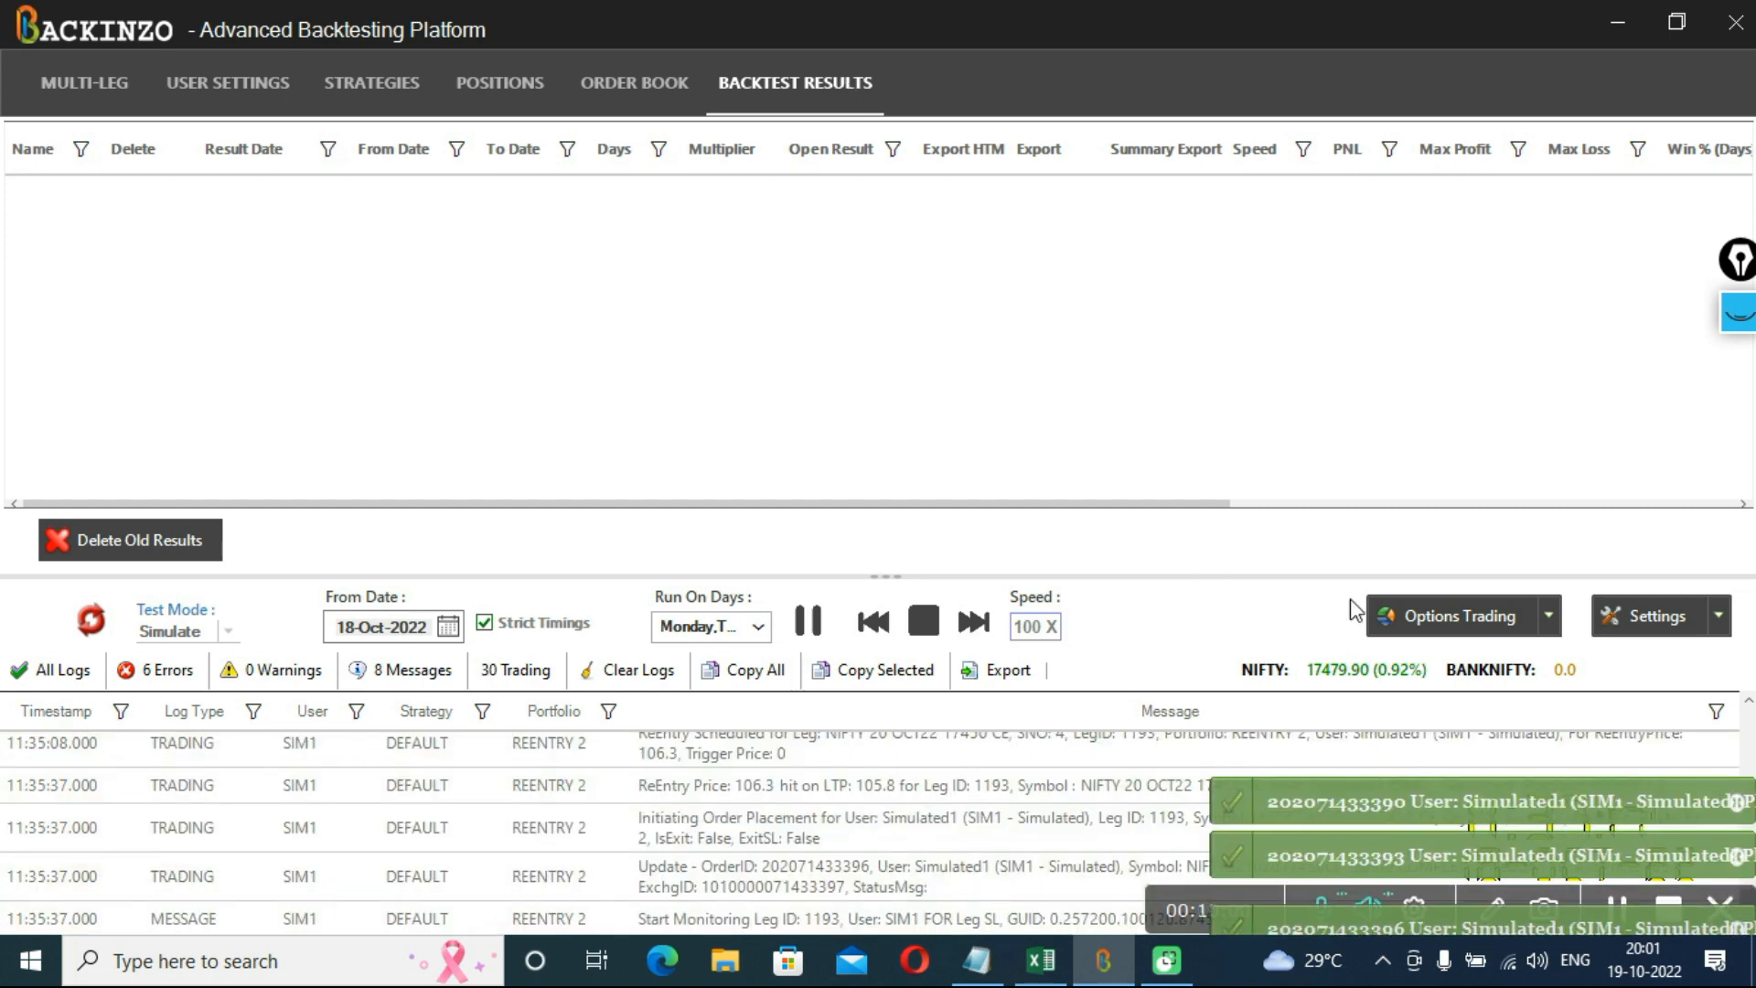
{"action": "left_click", "coordinate": [48, 75]}
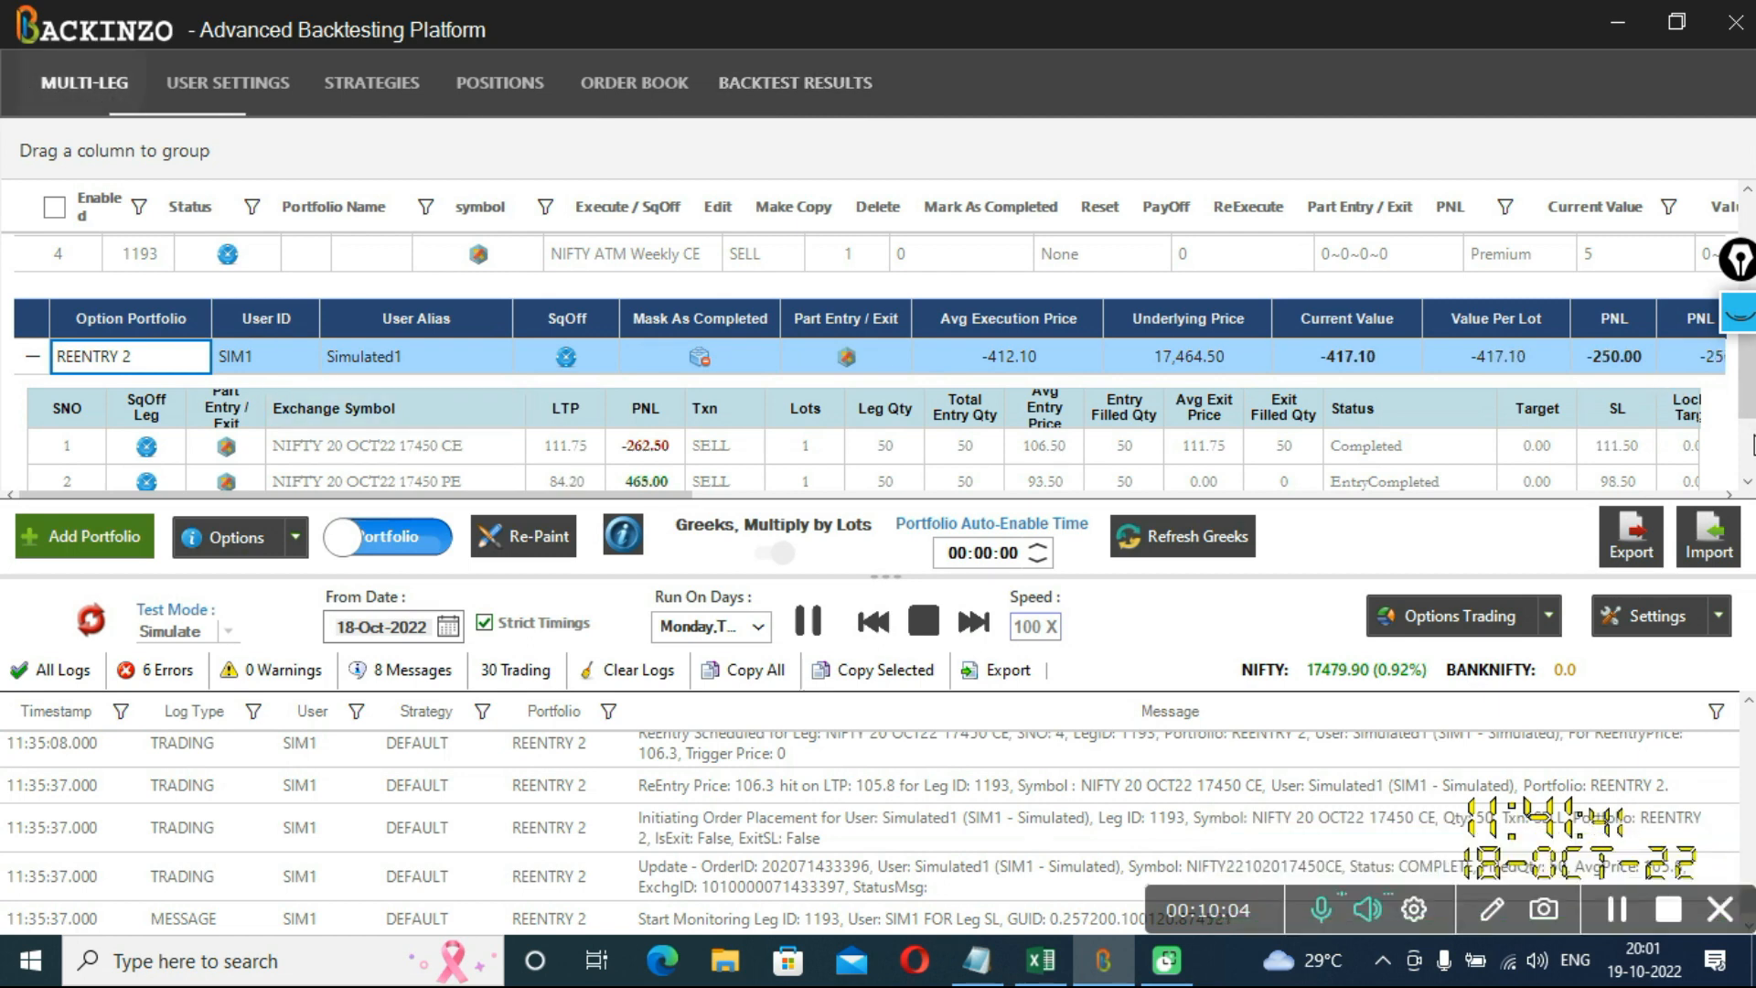
{"action": "scroll", "coordinate": [1706, 391], "scroll_direction": "down", "scroll_amount": 1}
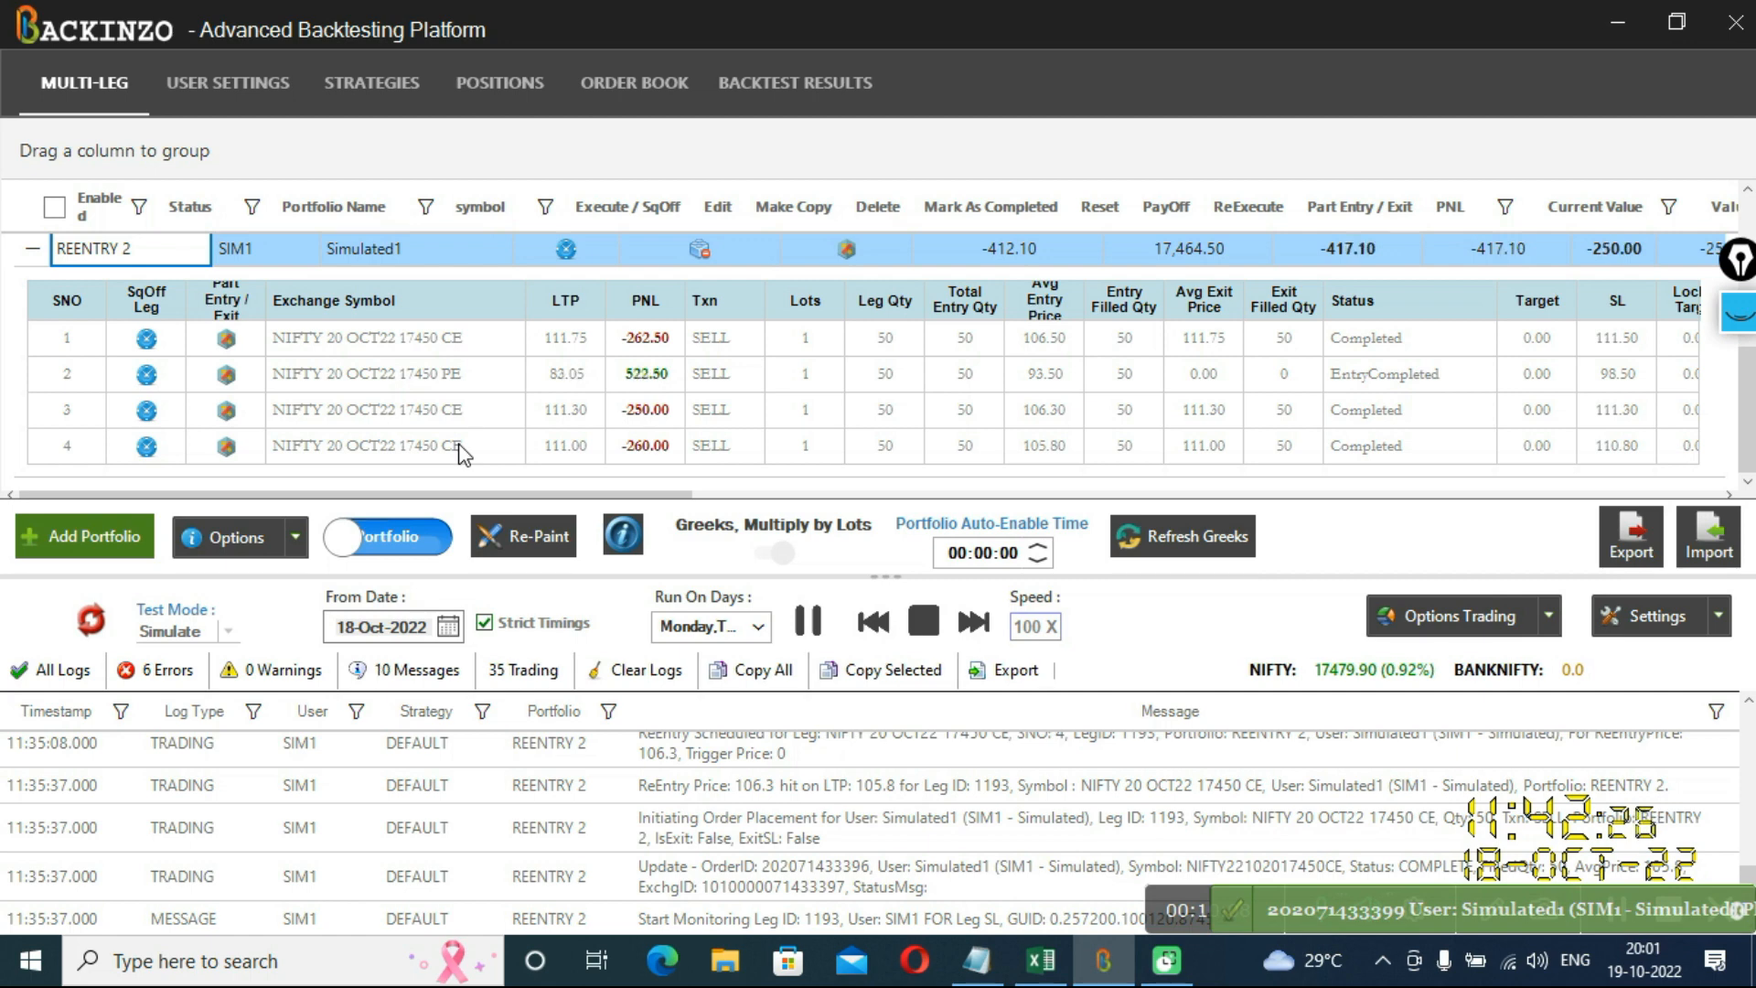
Reduce the simulation speed to 7 X
{"action": "left_click", "coordinate": [874, 626]}
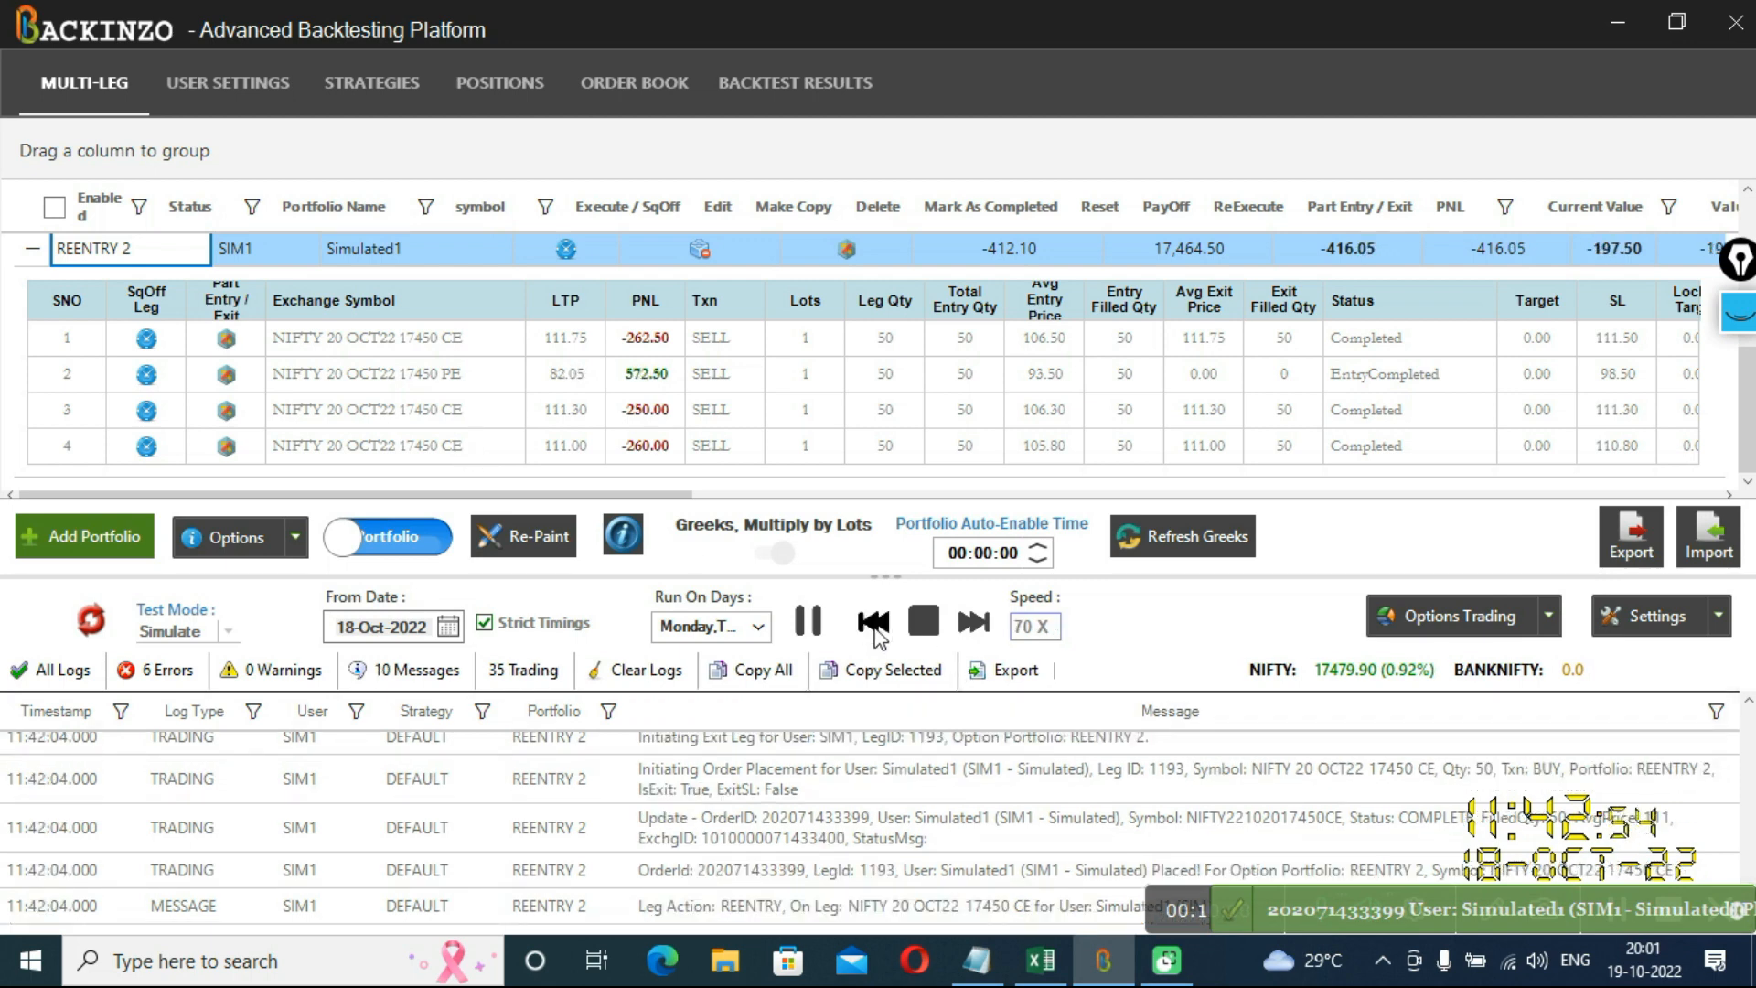
{"action": "left_click", "coordinate": [874, 627]}
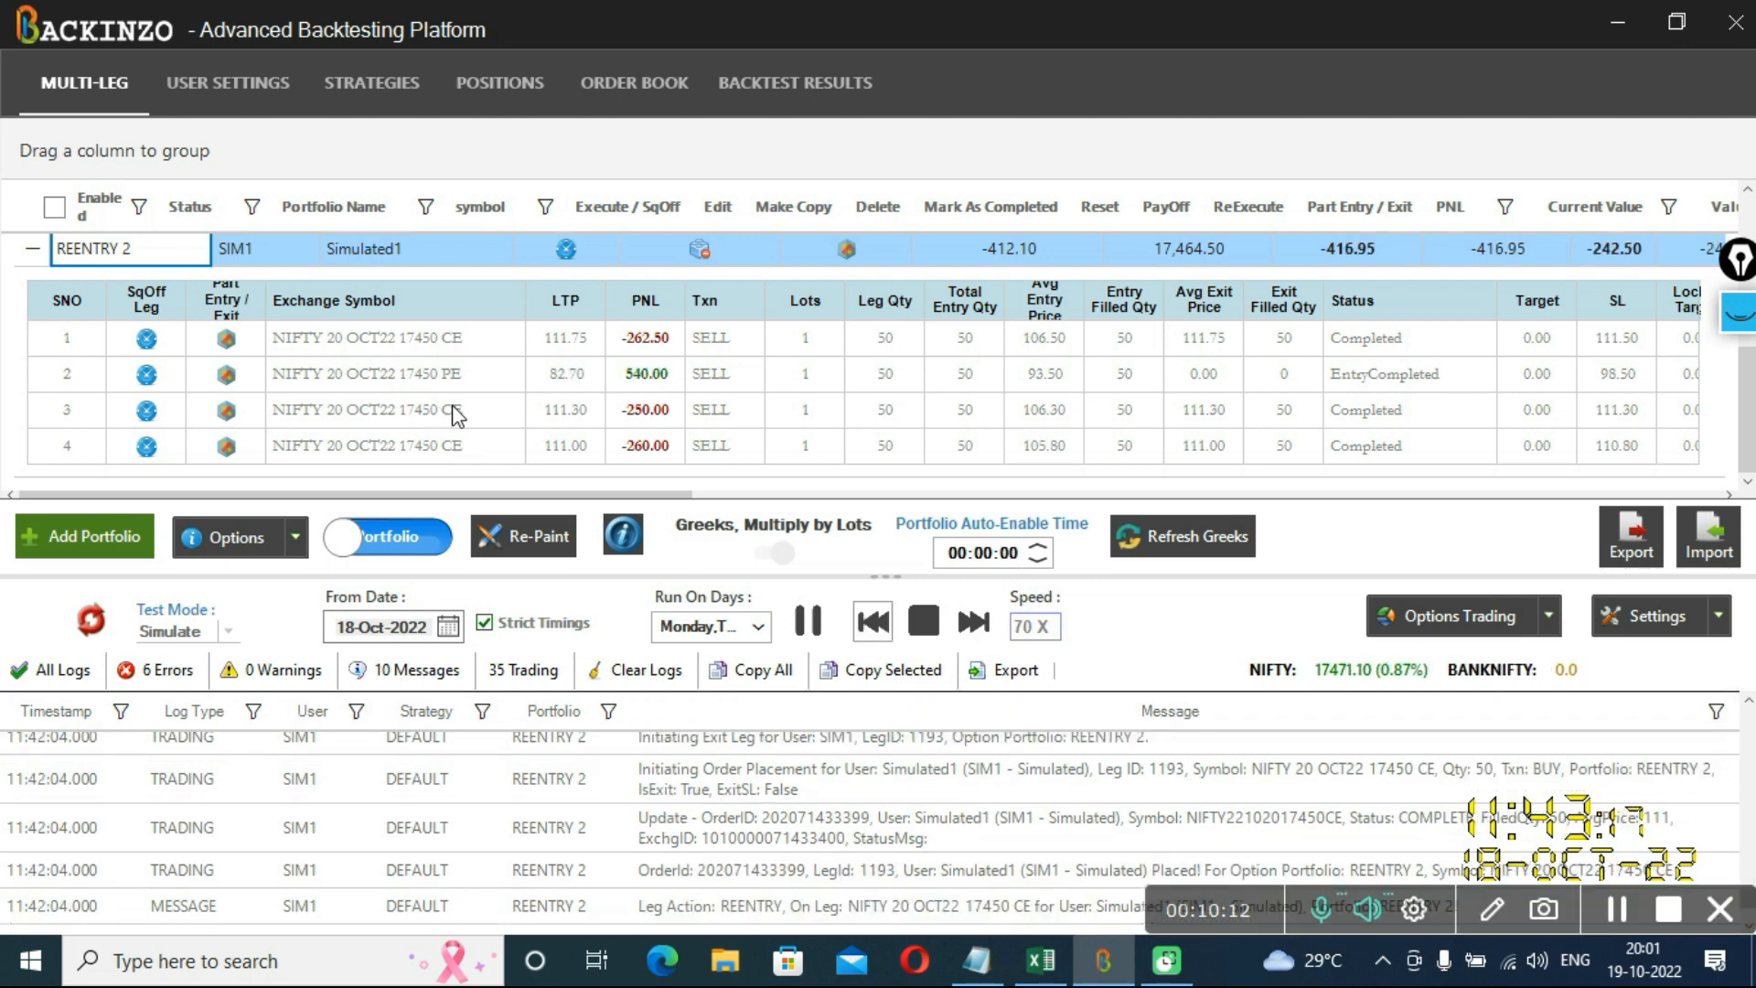
{"action": "left_click", "coordinate": [872, 624]}
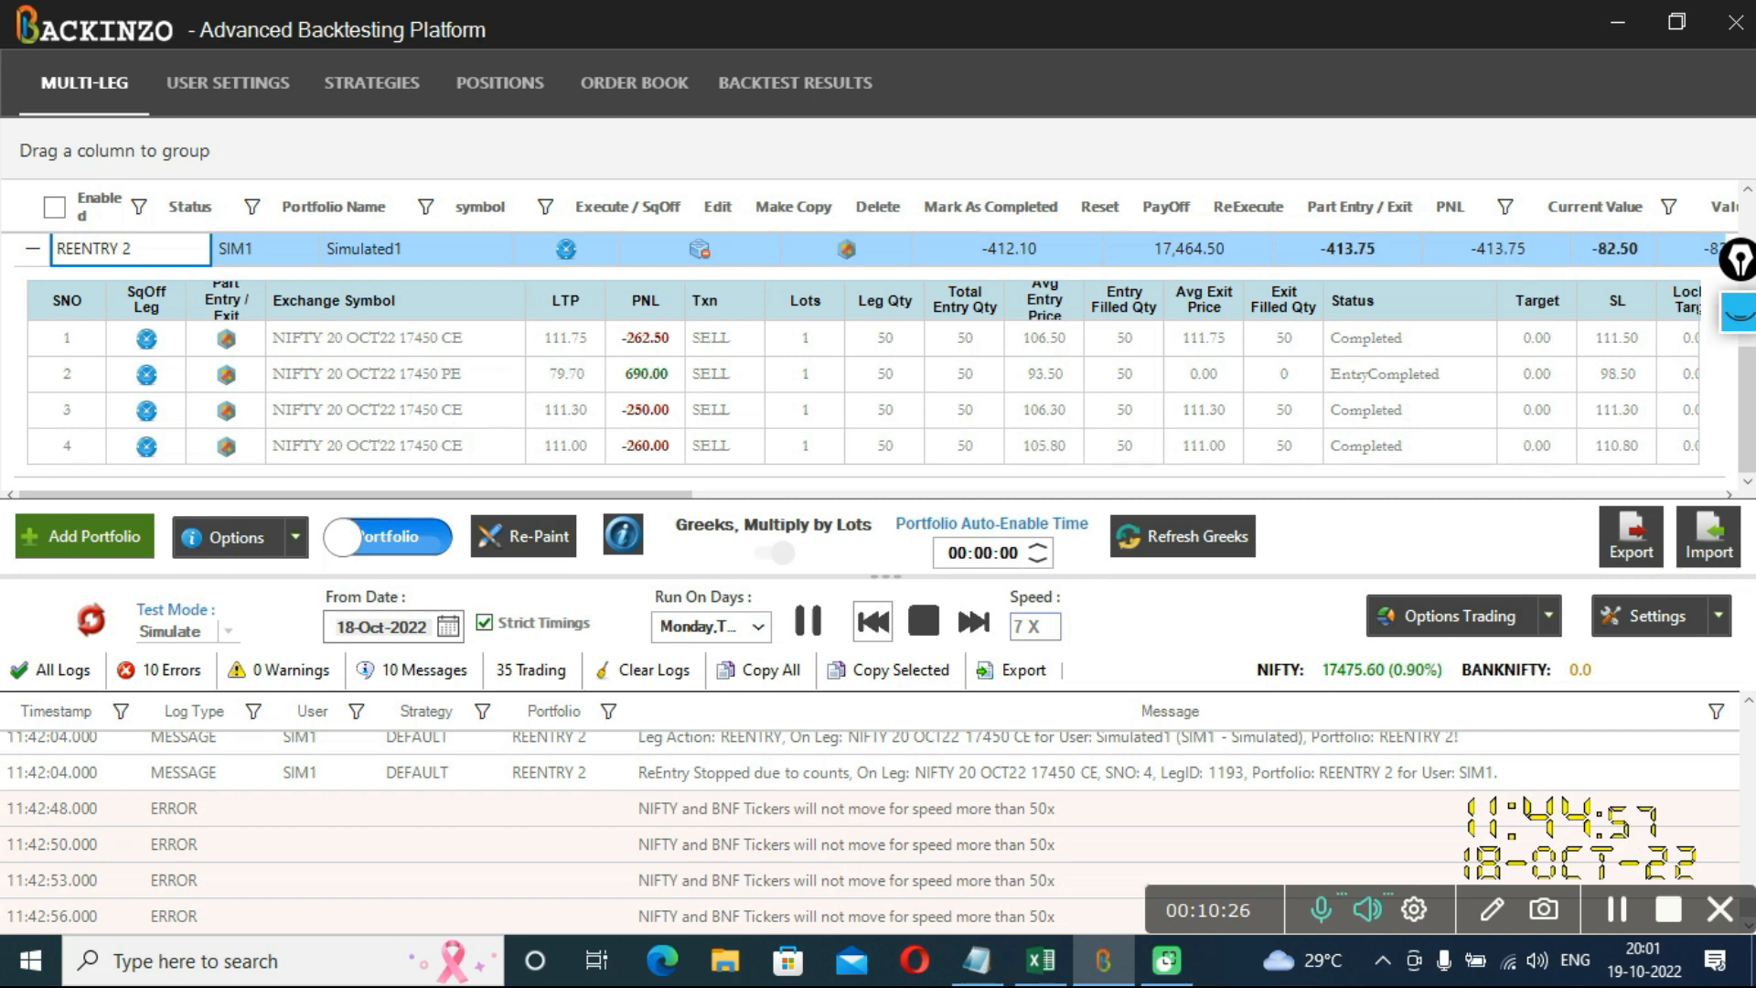
Underline the 17450 CE symbols of legs 1, 3 and 4 with the annotation pen
{"action": "left_click", "coordinate": [1735, 313]}
{"action": "left_click", "coordinate": [1744, 390]}
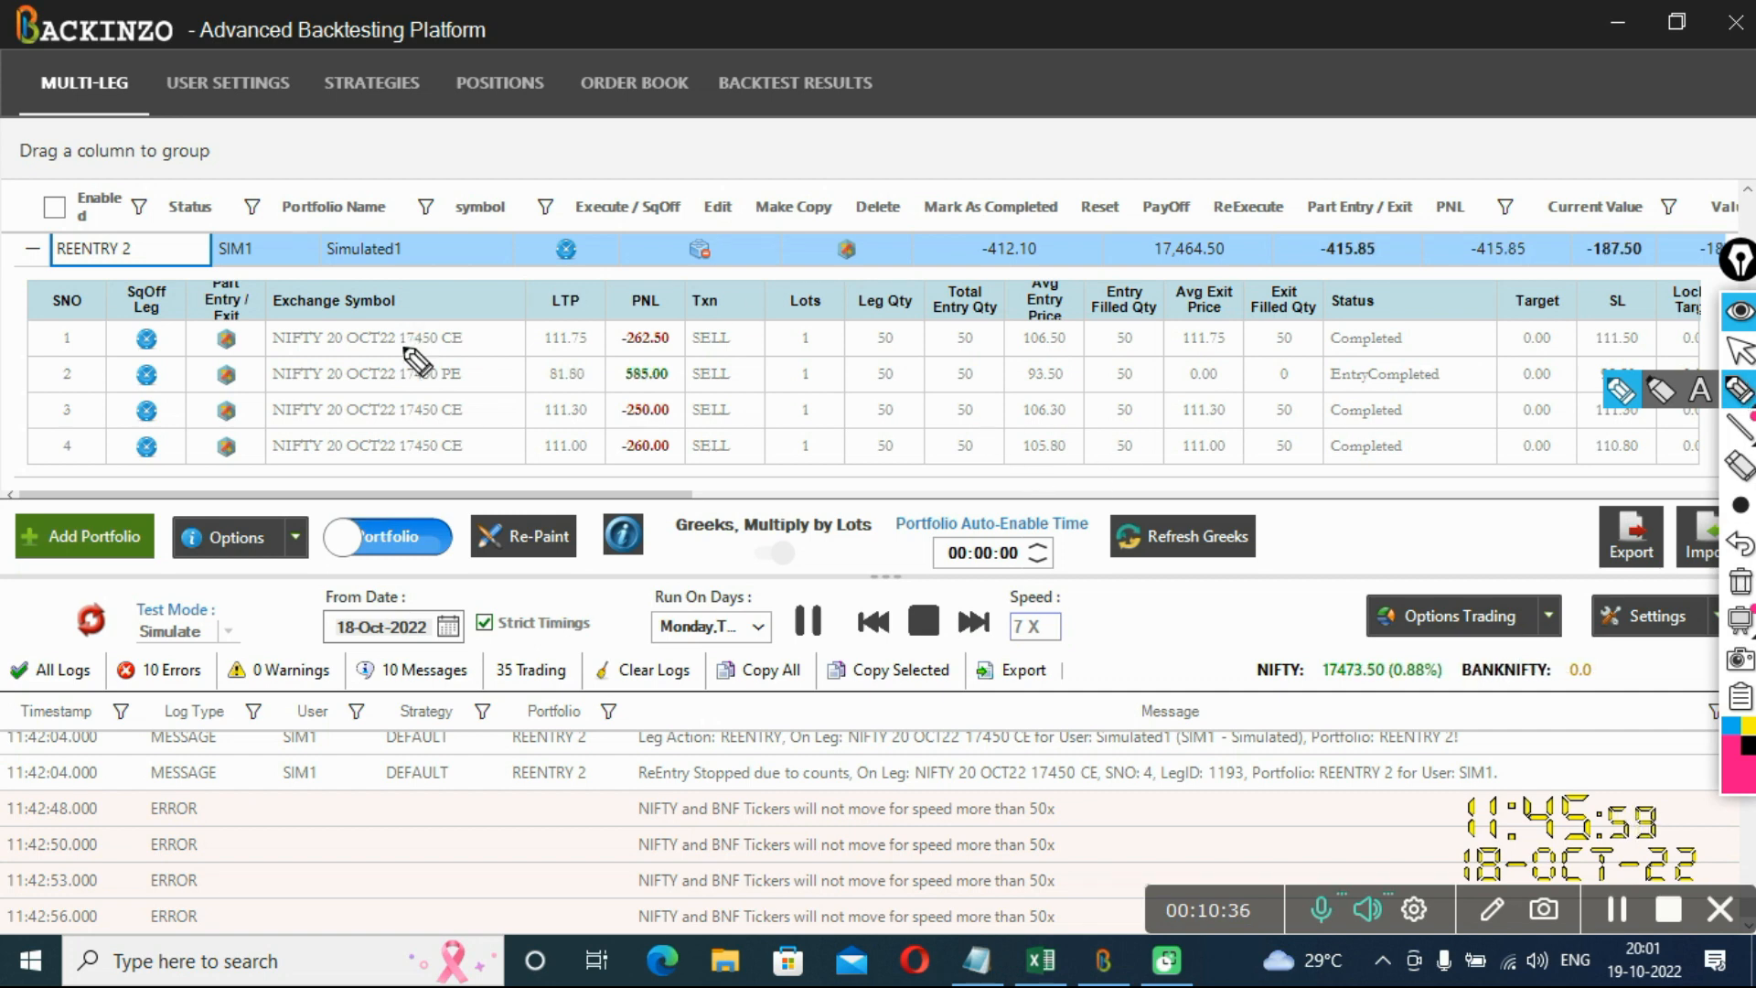
{"action": "left_click_drag", "start_coordinate": [399, 350], "coordinate": [469, 359]}
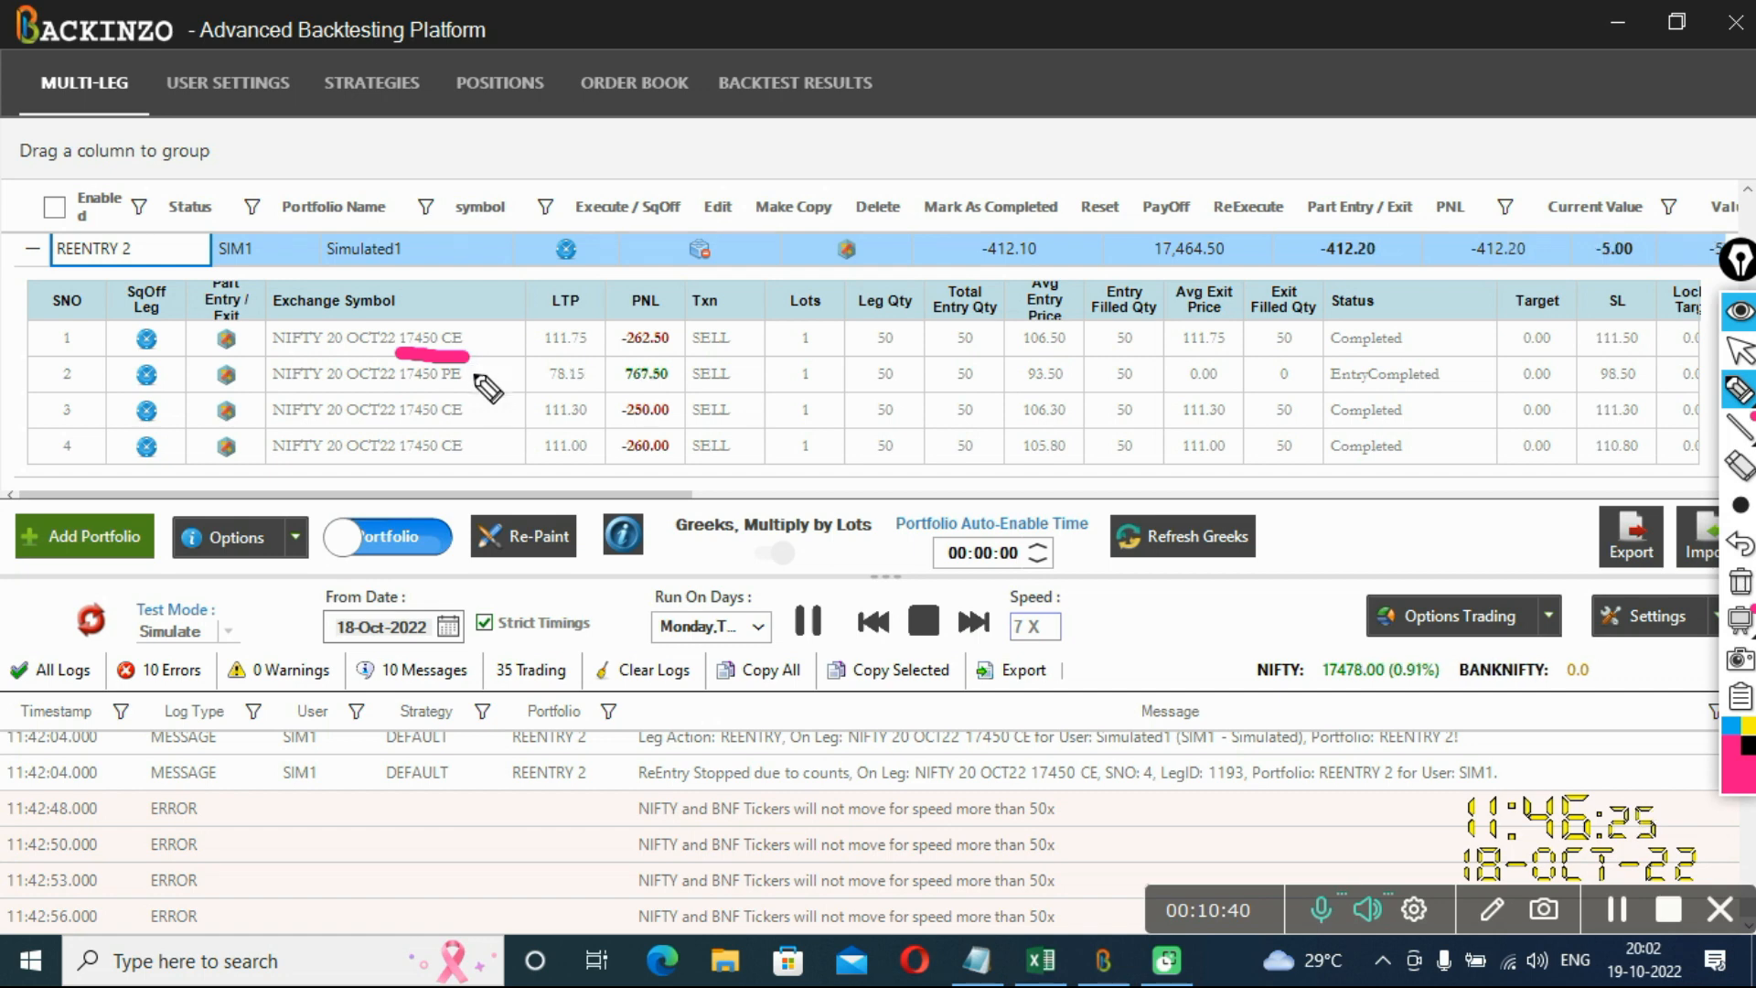
{"action": "mouse_move", "coordinate": [393, 424]}
{"action": "left_mouse_down"}
{"action": "mouse_move", "coordinate": [467, 425]}
{"action": "mouse_move", "coordinate": [409, 467]}
{"action": "mouse_move", "coordinate": [468, 468]}
{"action": "left_mouse_up"}
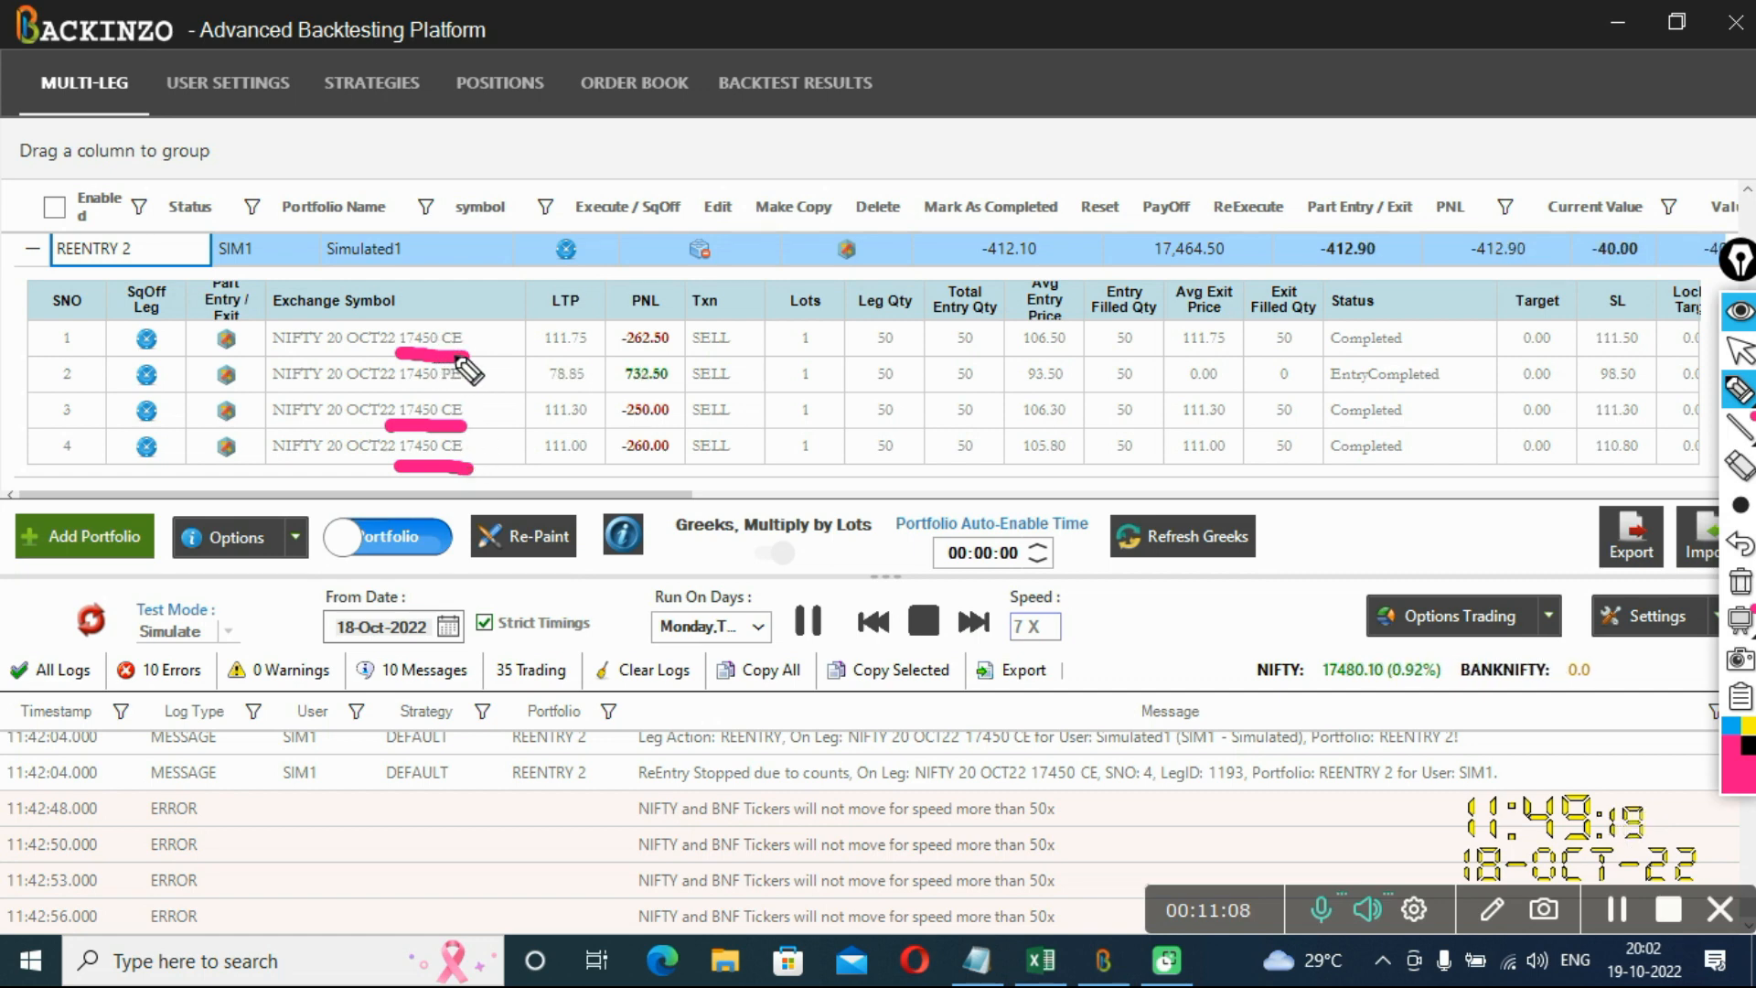
Tick the Avg Entry Price heading and the leg 3 symbol, and underline the entry prices of legs 1, 3 and 4
{"action": "left_click", "coordinate": [1054, 256]}
{"action": "left_click_drag", "start_coordinate": [1054, 256], "coordinate": [1134, 230]}
{"action": "left_click_drag", "start_coordinate": [1019, 357], "coordinate": [1070, 356]}
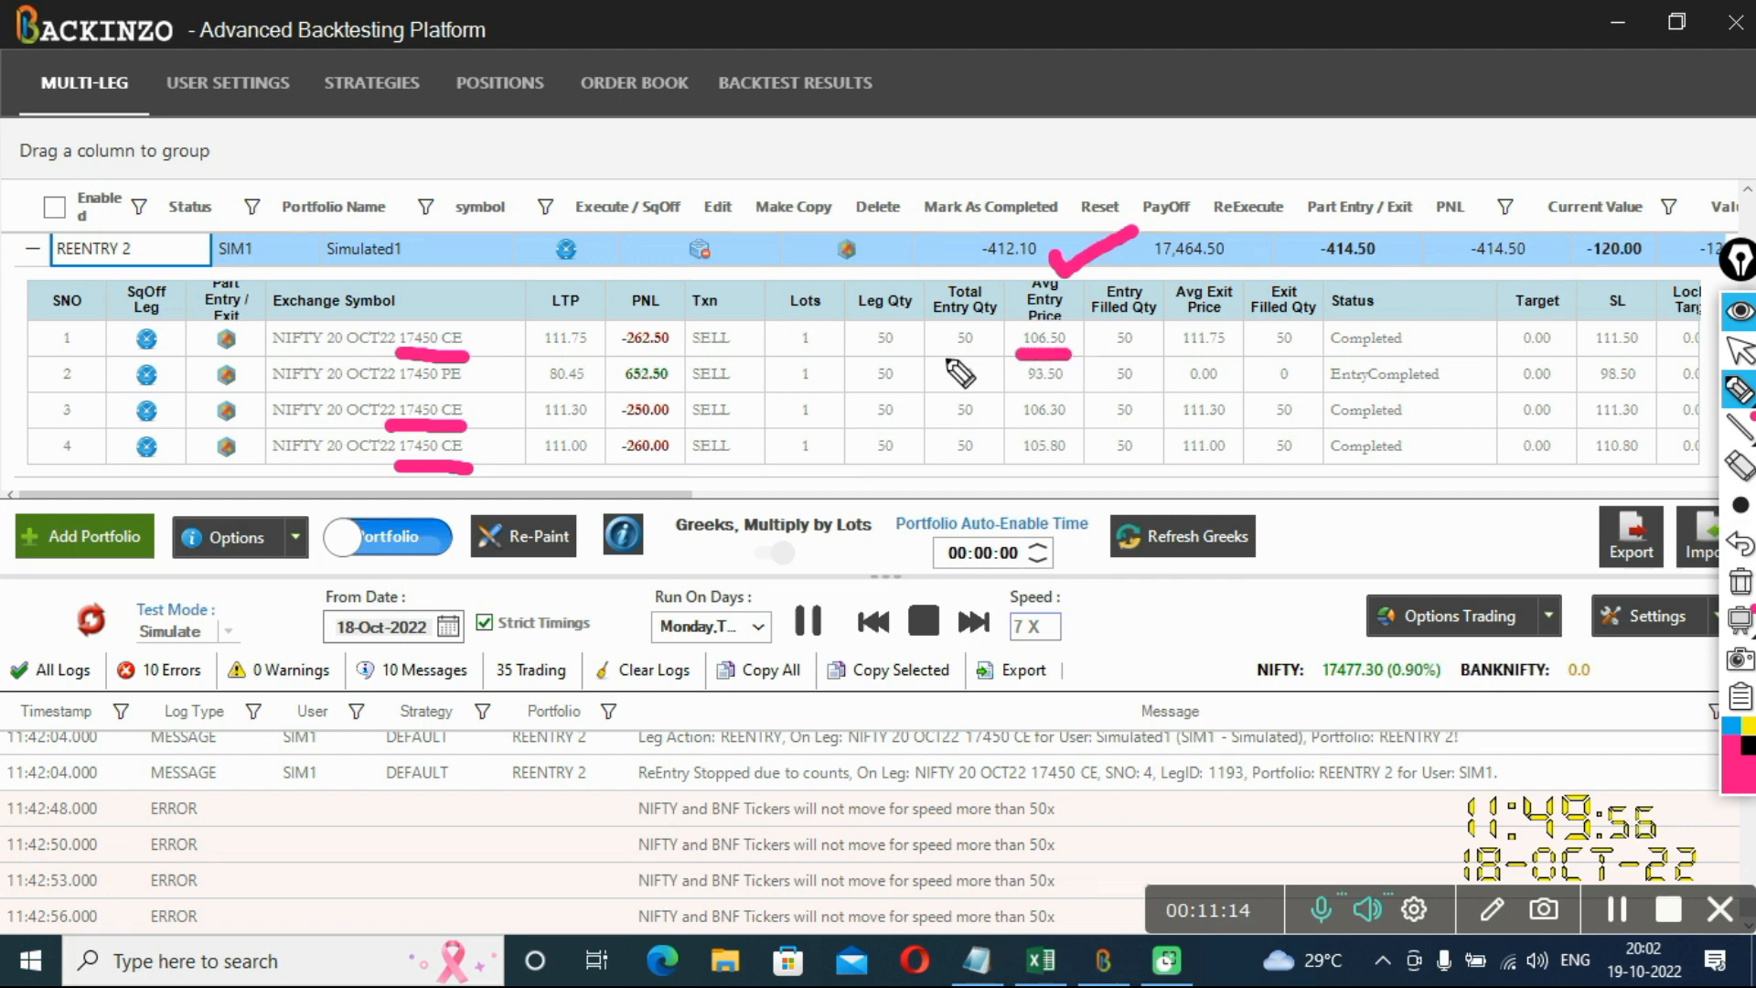
{"action": "left_click_drag", "start_coordinate": [483, 402], "coordinate": [534, 393]}
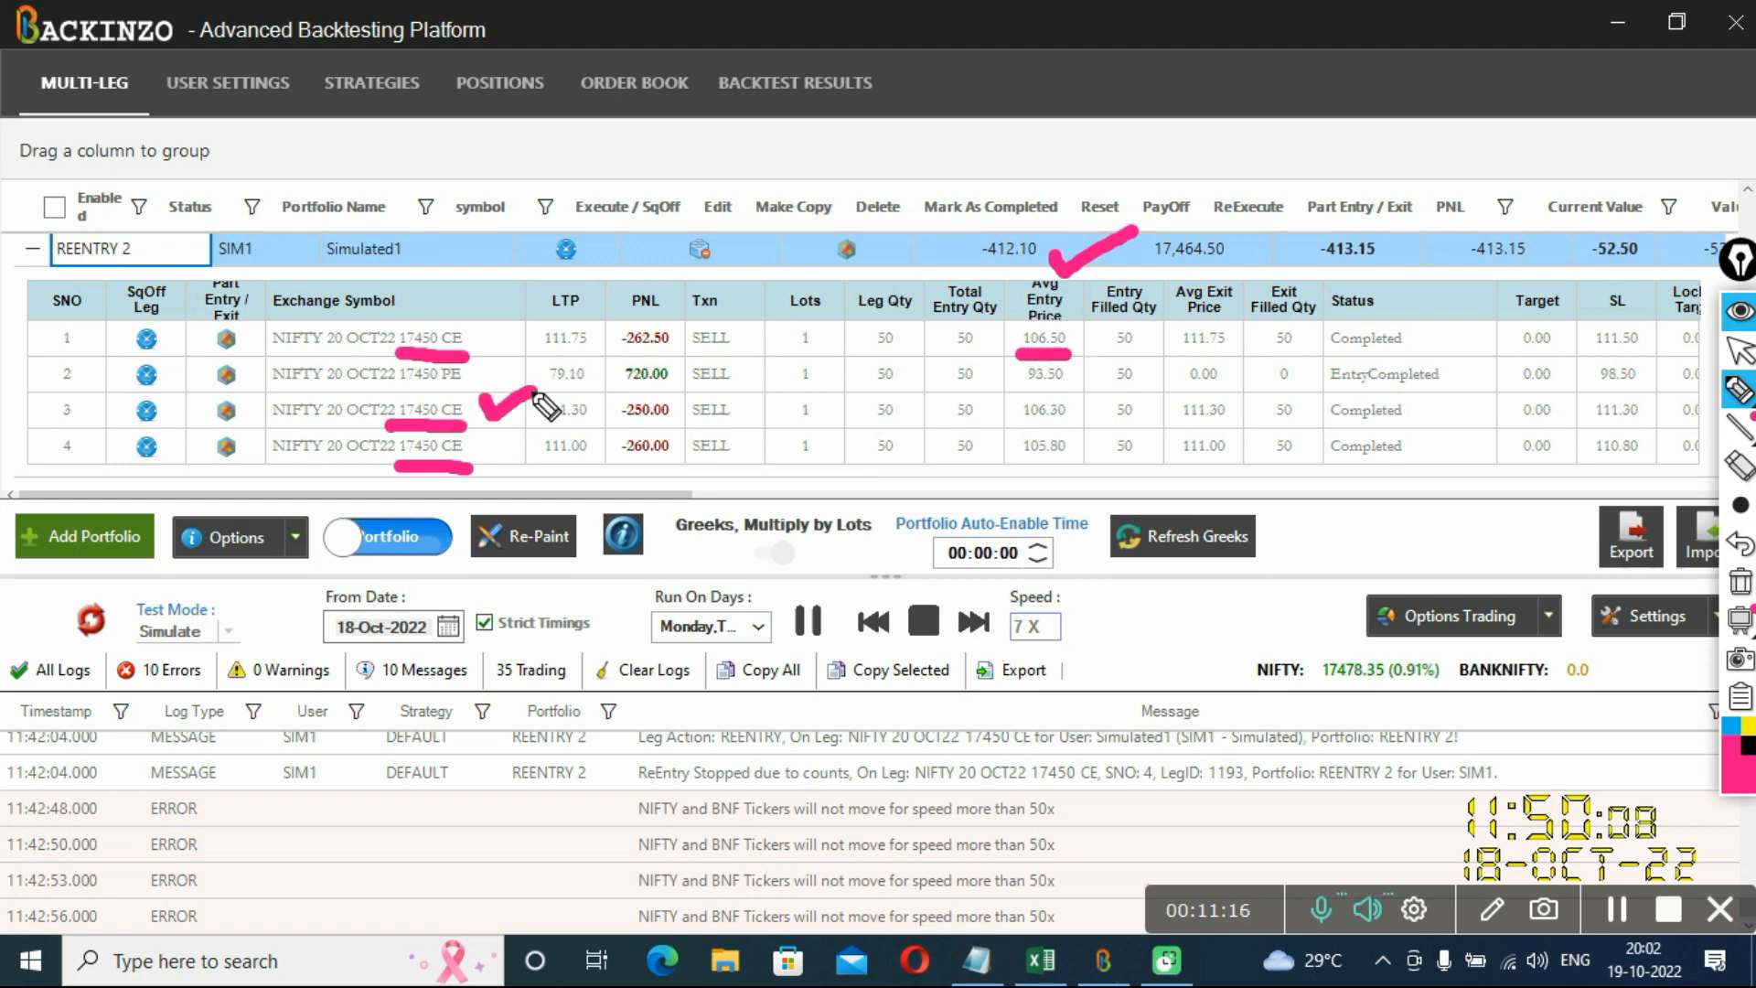
{"action": "left_click_drag", "start_coordinate": [1008, 425], "coordinate": [1081, 428]}
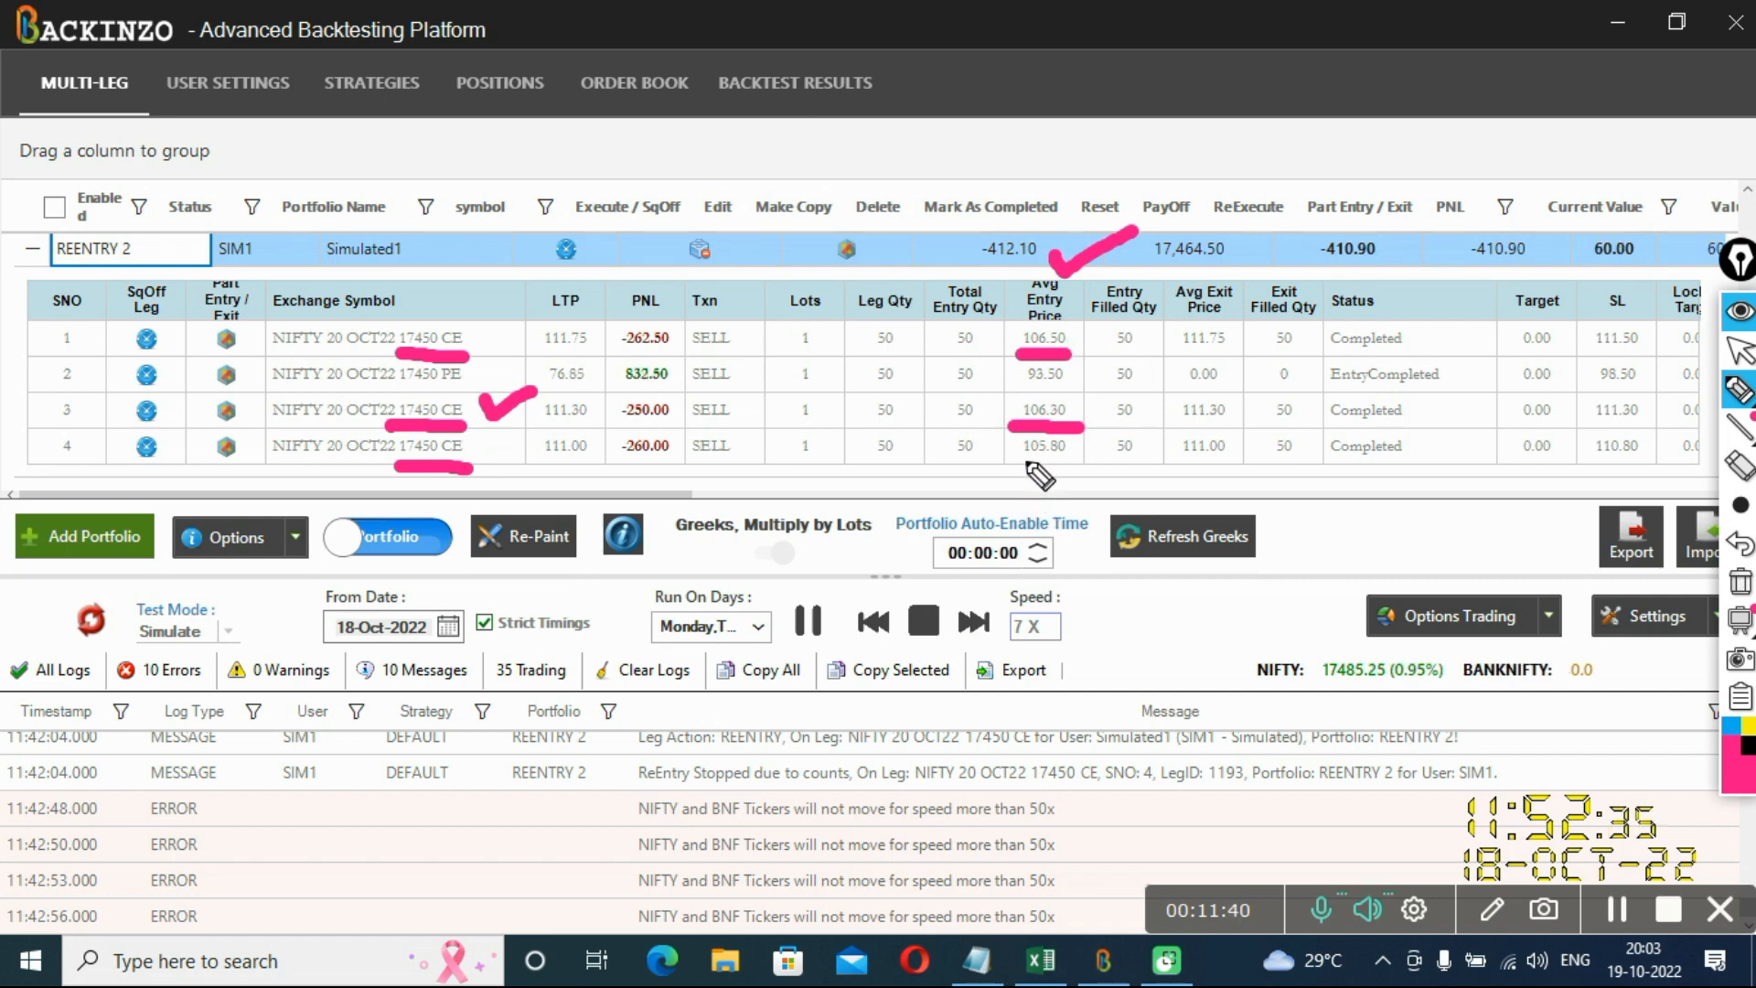
{"action": "left_click_drag", "start_coordinate": [1018, 463], "coordinate": [1068, 464]}
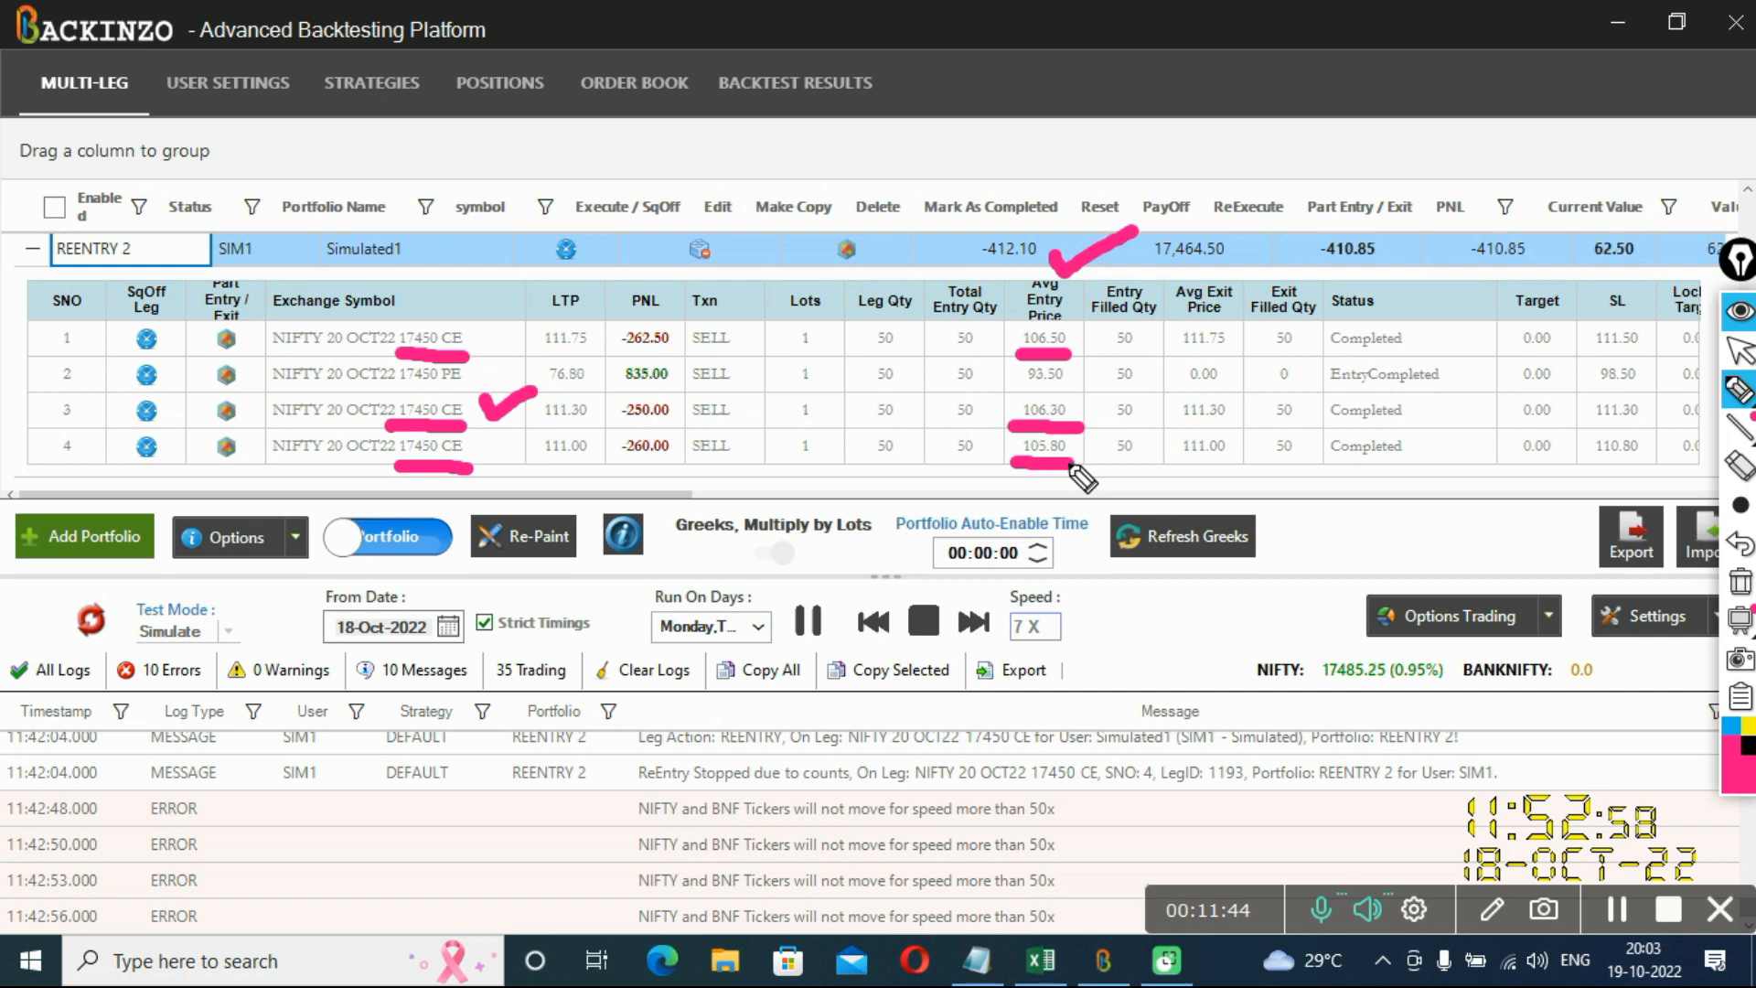
Mark the Status column, leg 1's filled quantities and the re-entry legs 3 and 4, and clear all pen annotations
{"action": "left_click_drag", "start_coordinate": [1385, 291], "coordinate": [1481, 243]}
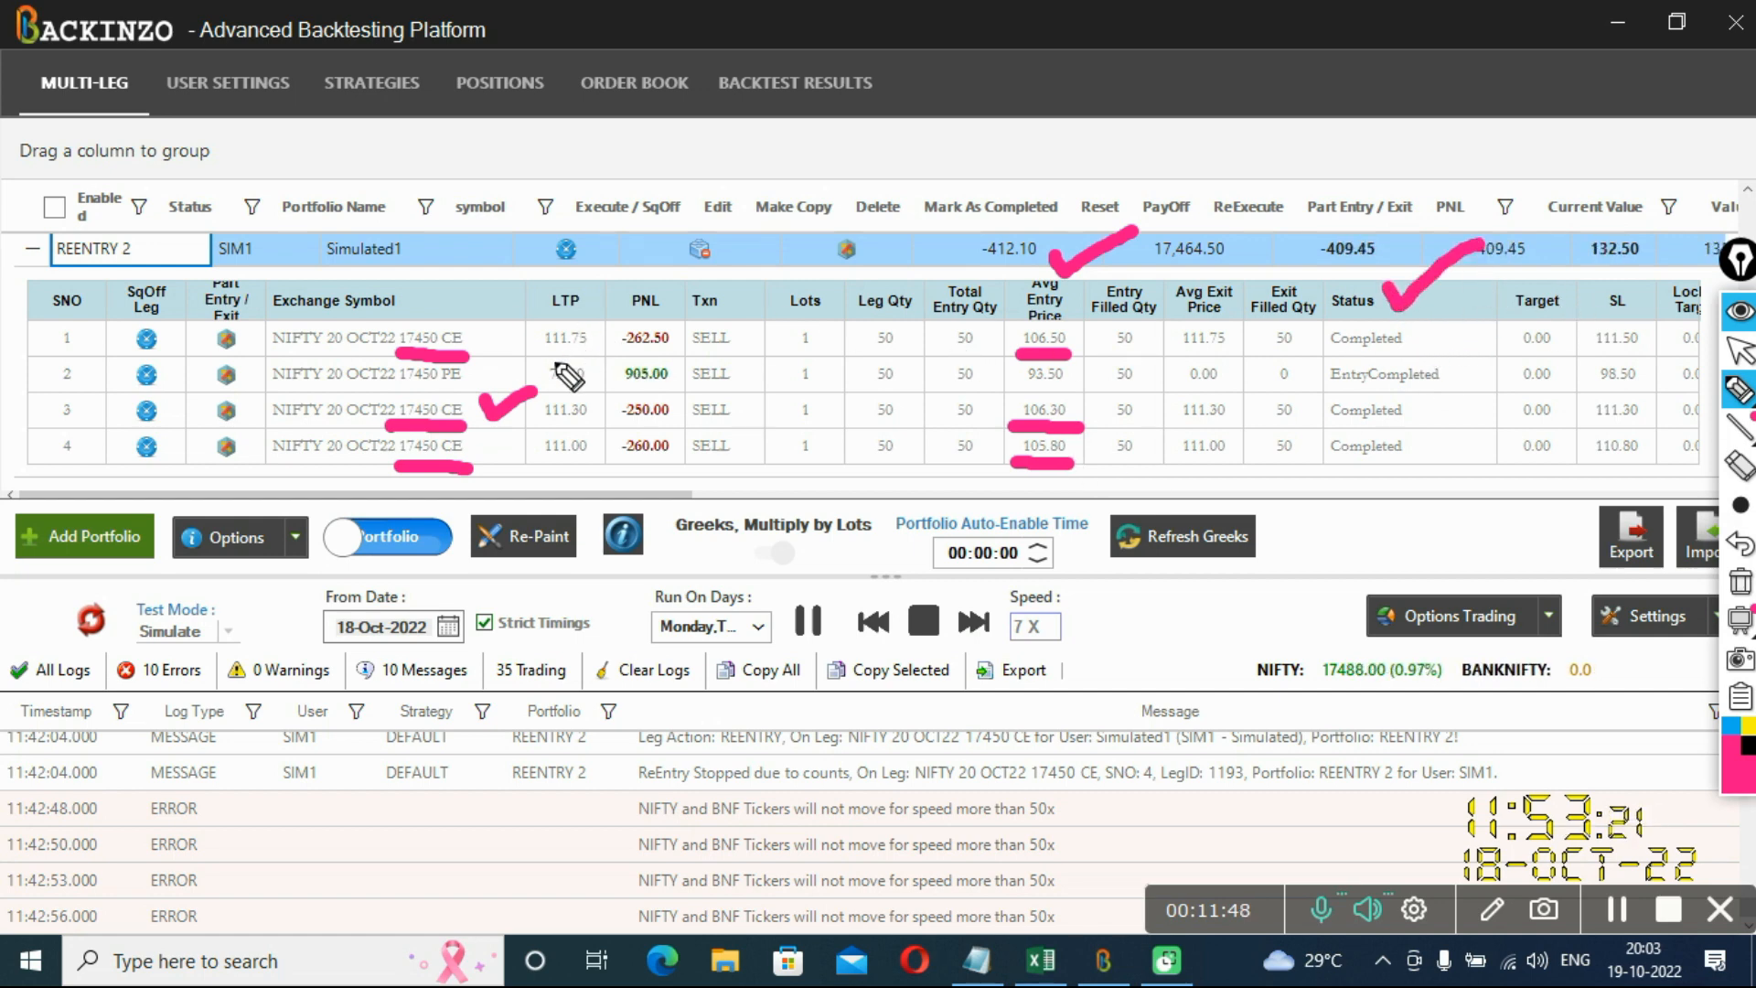
{"action": "mouse_move", "coordinate": [1152, 320]}
{"action": "left_mouse_down"}
{"action": "mouse_move", "coordinate": [1096, 334]}
{"action": "mouse_move", "coordinate": [1101, 355]}
{"action": "mouse_move", "coordinate": [1150, 353]}
{"action": "left_mouse_up"}
{"action": "mouse_move", "coordinate": [1319, 322]}
{"action": "left_mouse_down"}
{"action": "mouse_move", "coordinate": [1276, 315]}
{"action": "mouse_move", "coordinate": [1262, 357]}
{"action": "mouse_move", "coordinate": [1310, 362]}
{"action": "mouse_move", "coordinate": [1319, 331]}
{"action": "mouse_move", "coordinate": [1438, 352]}
{"action": "mouse_move", "coordinate": [1467, 318]}
{"action": "left_mouse_up"}
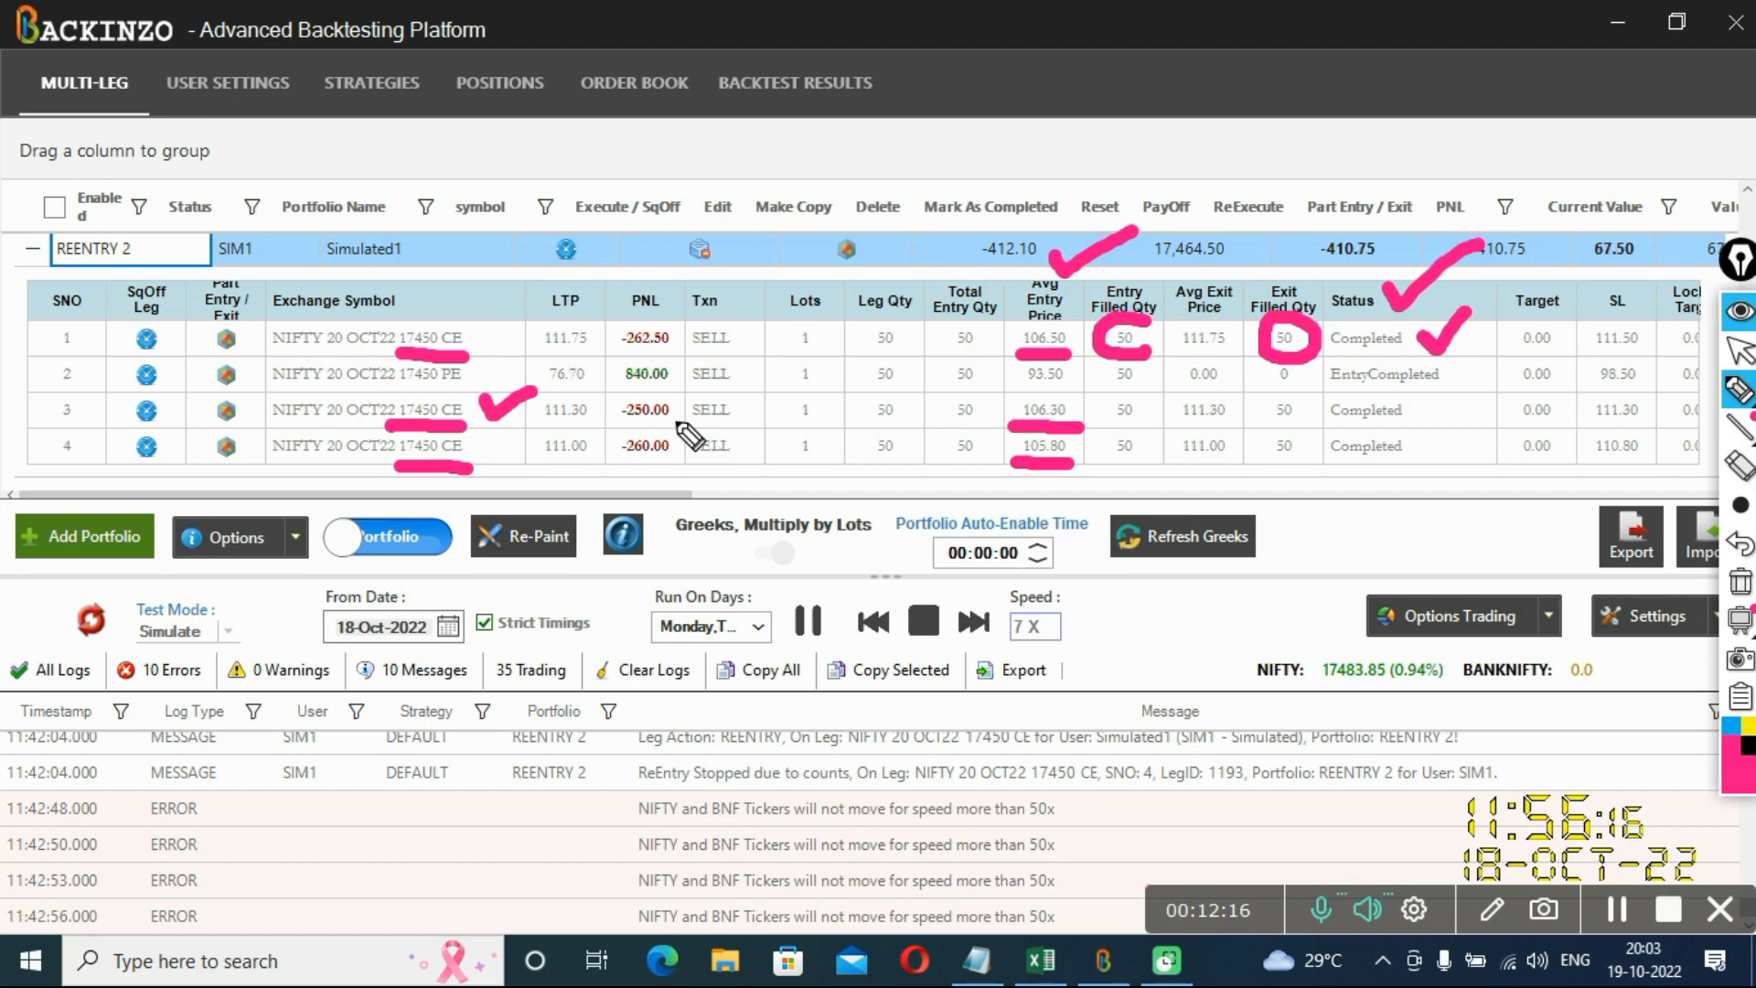
{"action": "mouse_move", "coordinate": [1437, 407]}
{"action": "left_mouse_down"}
{"action": "mouse_move", "coordinate": [1452, 424]}
{"action": "mouse_move", "coordinate": [1493, 382]}
{"action": "left_mouse_up"}
{"action": "mouse_move", "coordinate": [1436, 437]}
{"action": "left_mouse_down"}
{"action": "mouse_move", "coordinate": [1452, 457]}
{"action": "mouse_move", "coordinate": [1500, 424]}
{"action": "left_mouse_up"}
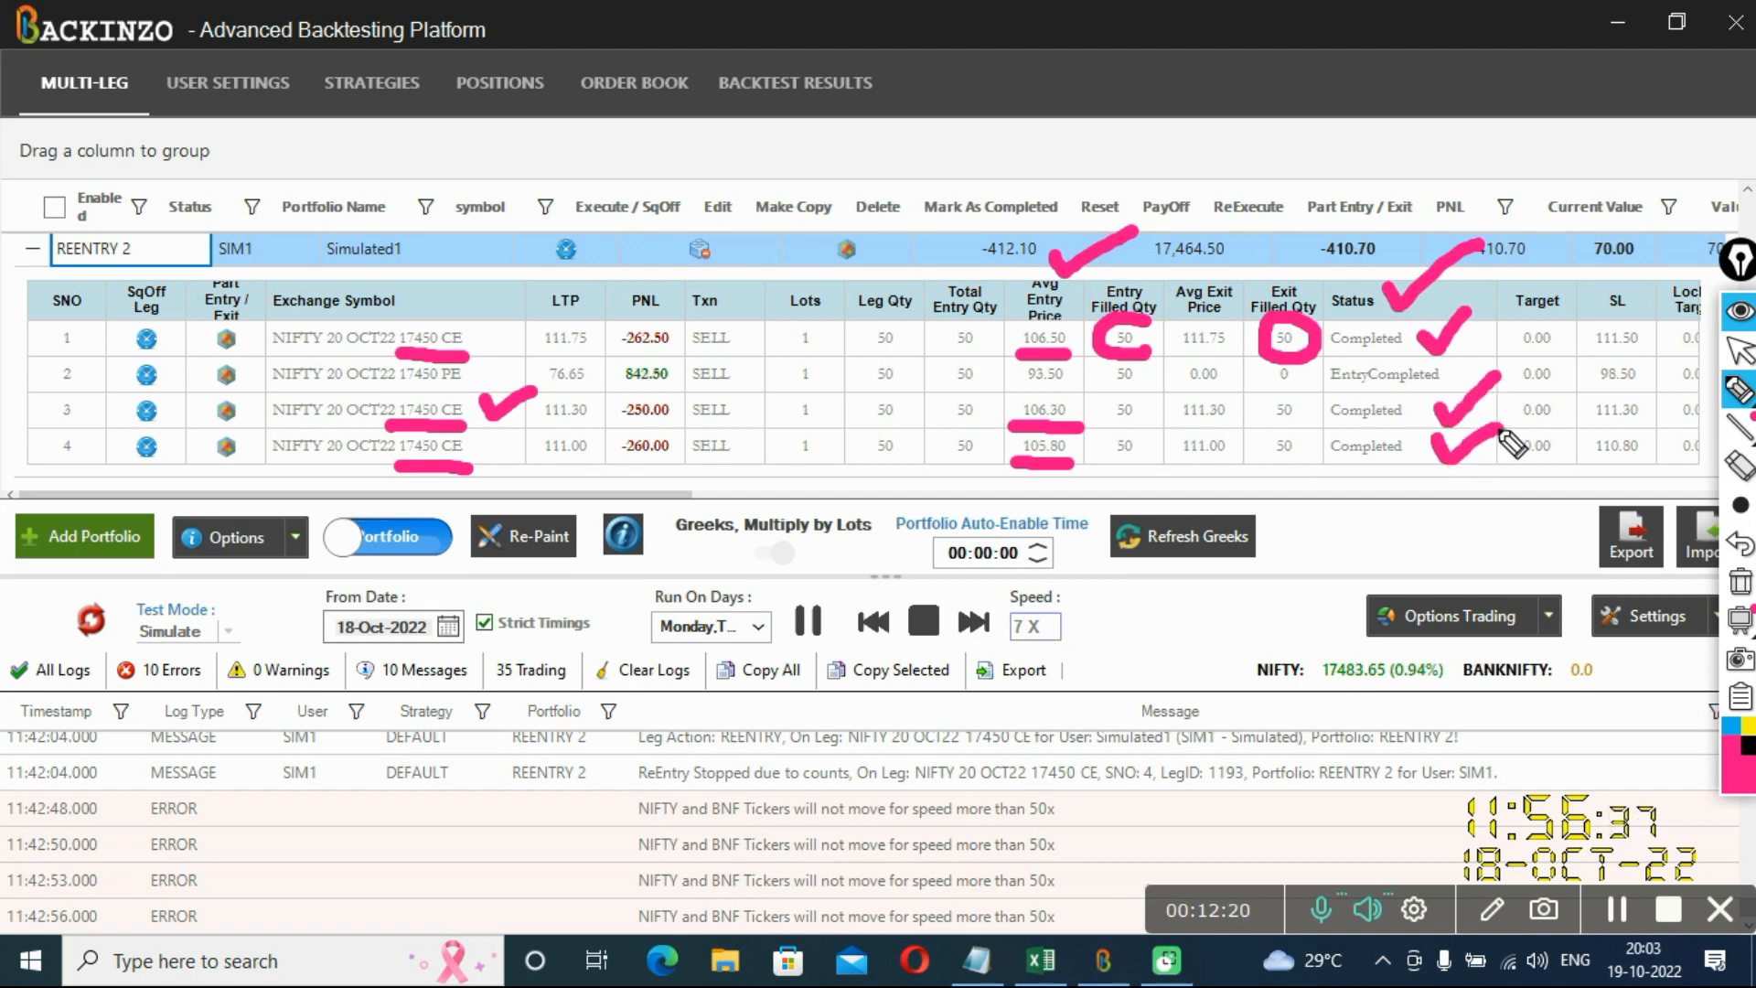
{"action": "mouse_move", "coordinate": [271, 388]}
{"action": "left_mouse_down"}
{"action": "mouse_move", "coordinate": [247, 391]}
{"action": "mouse_move", "coordinate": [249, 462]}
{"action": "mouse_move", "coordinate": [287, 474]}
{"action": "left_mouse_up"}
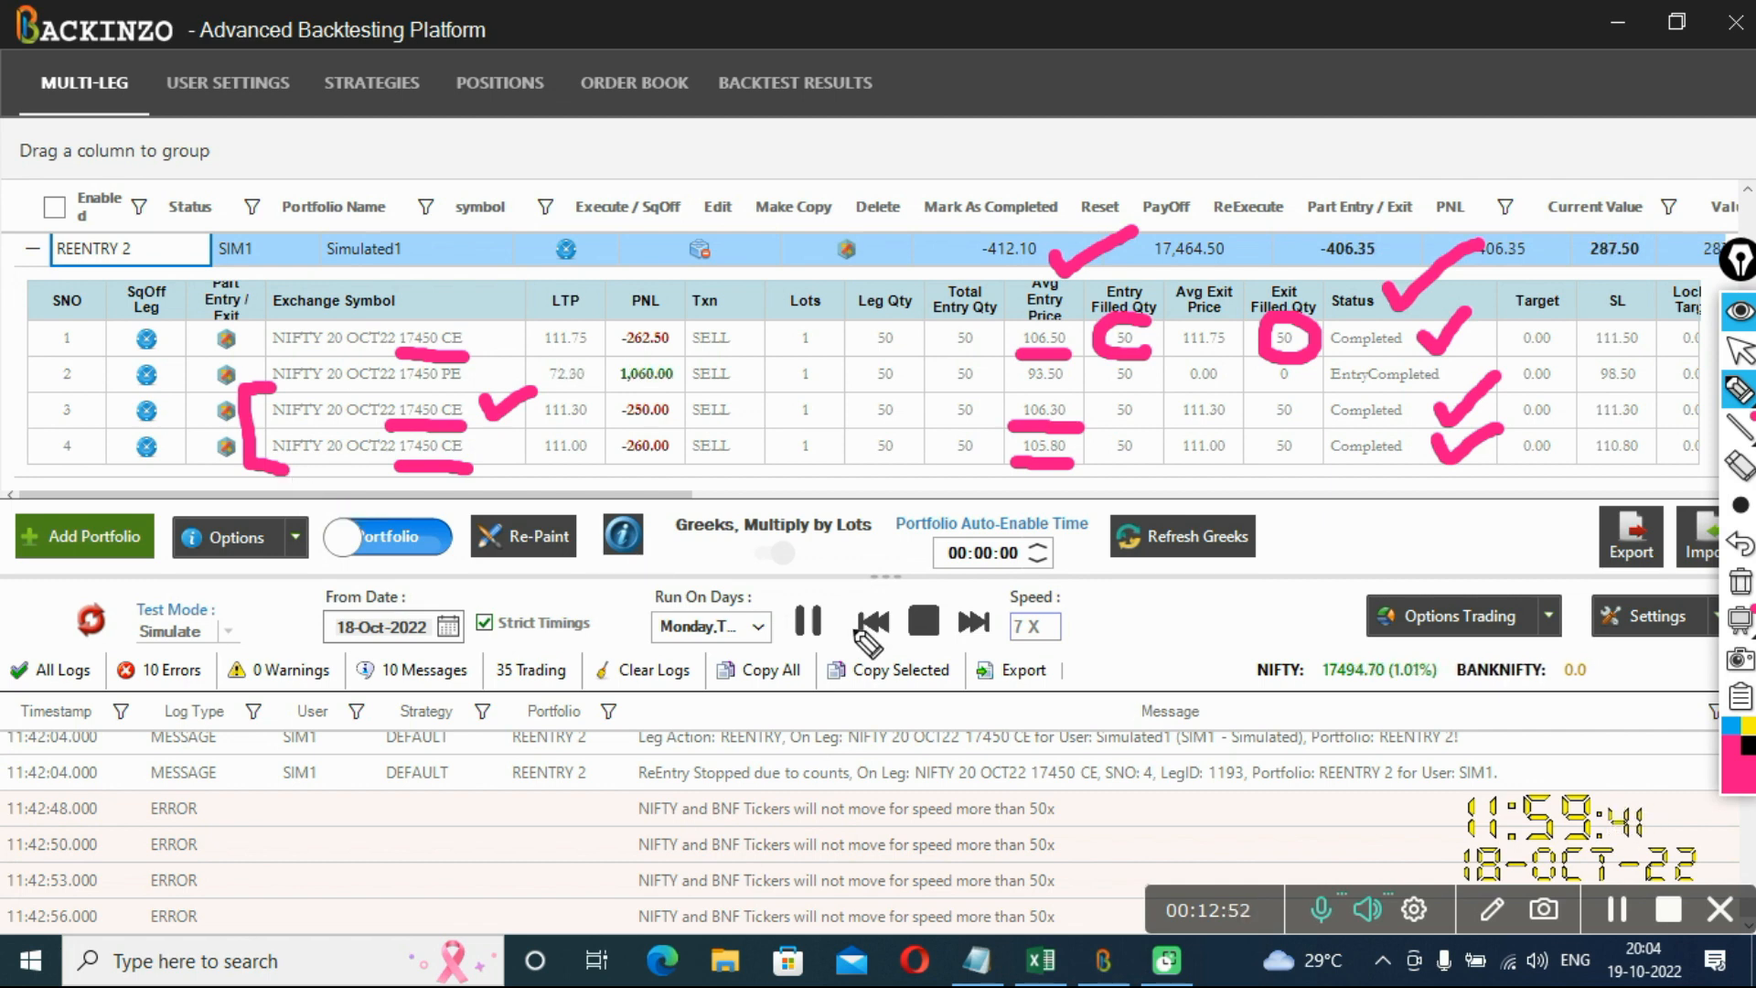
{"action": "left_click", "coordinate": [1742, 583]}
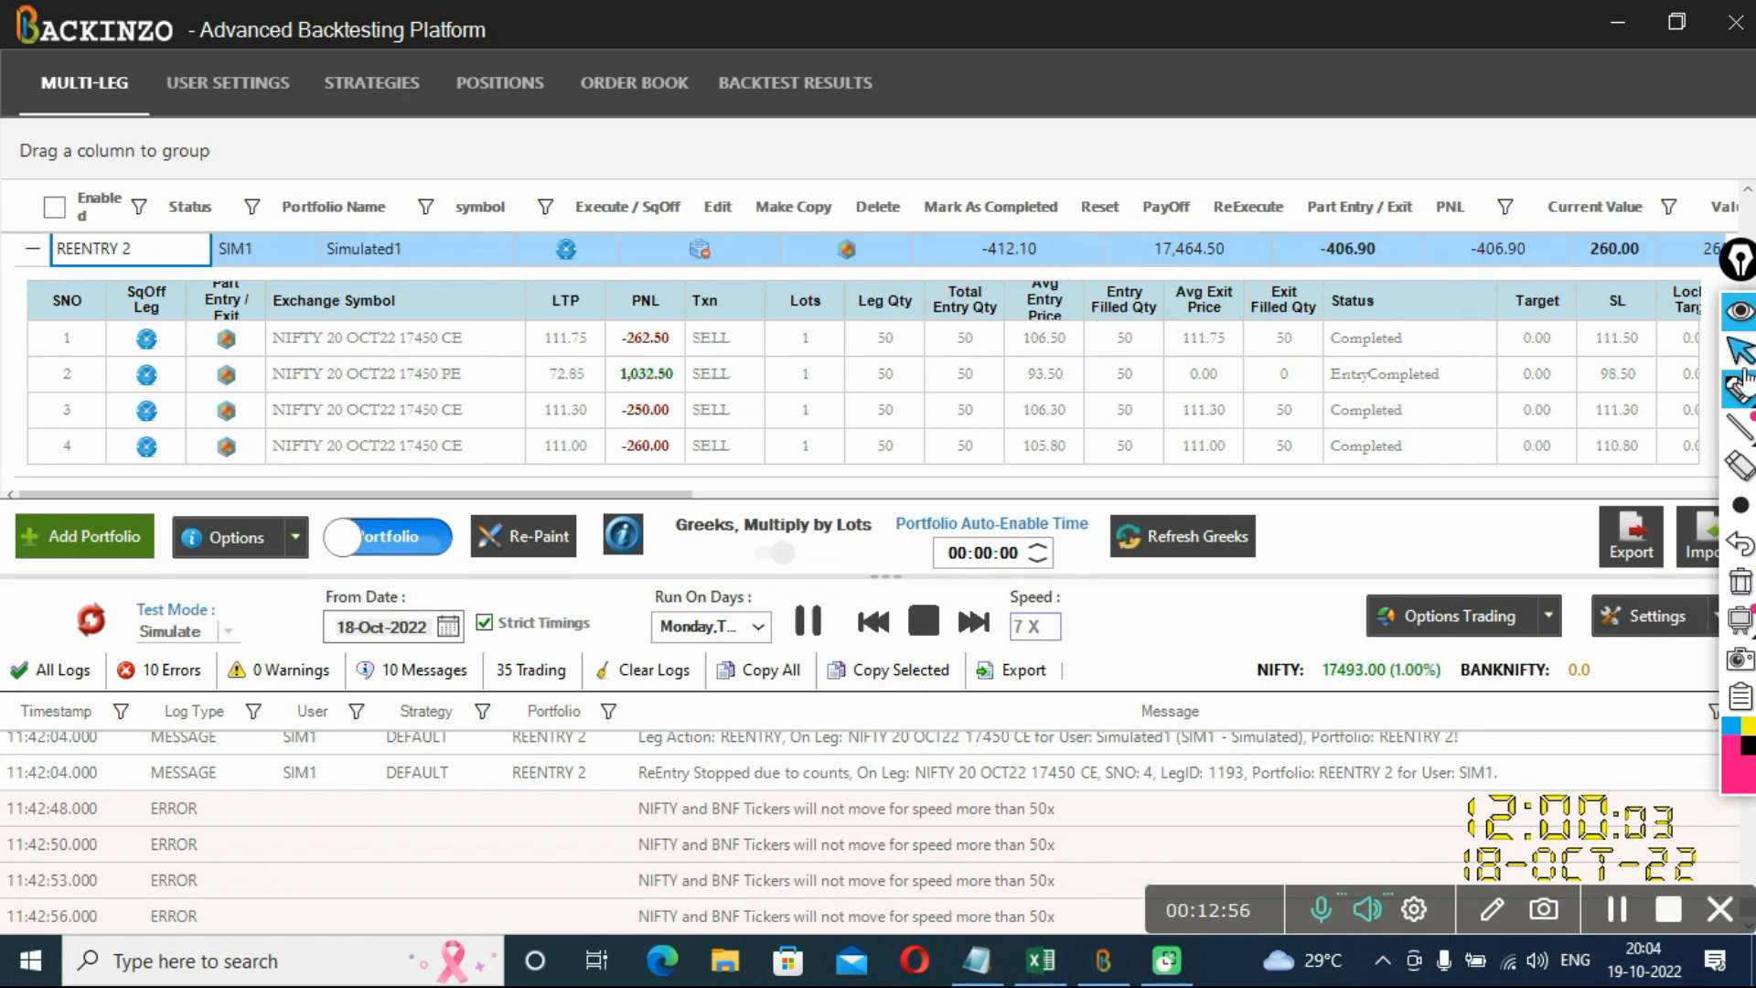
{"action": "left_click", "coordinate": [1742, 320]}
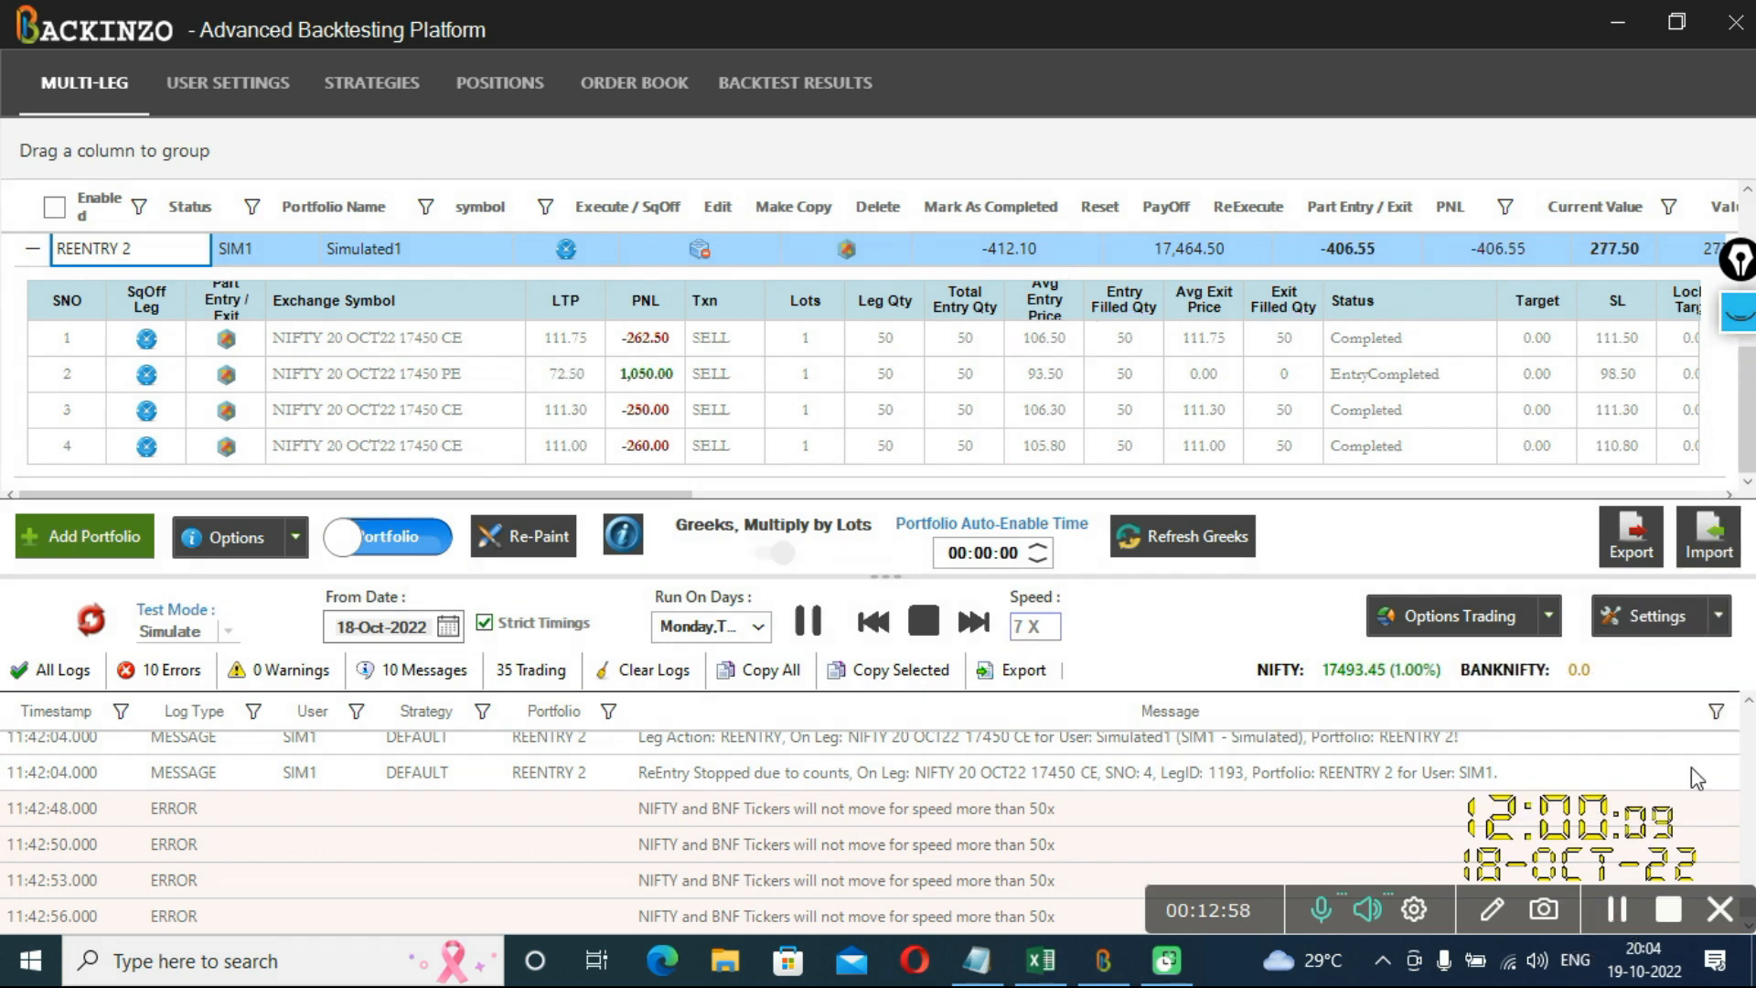
{"action": "left_click", "coordinate": [1658, 913]}
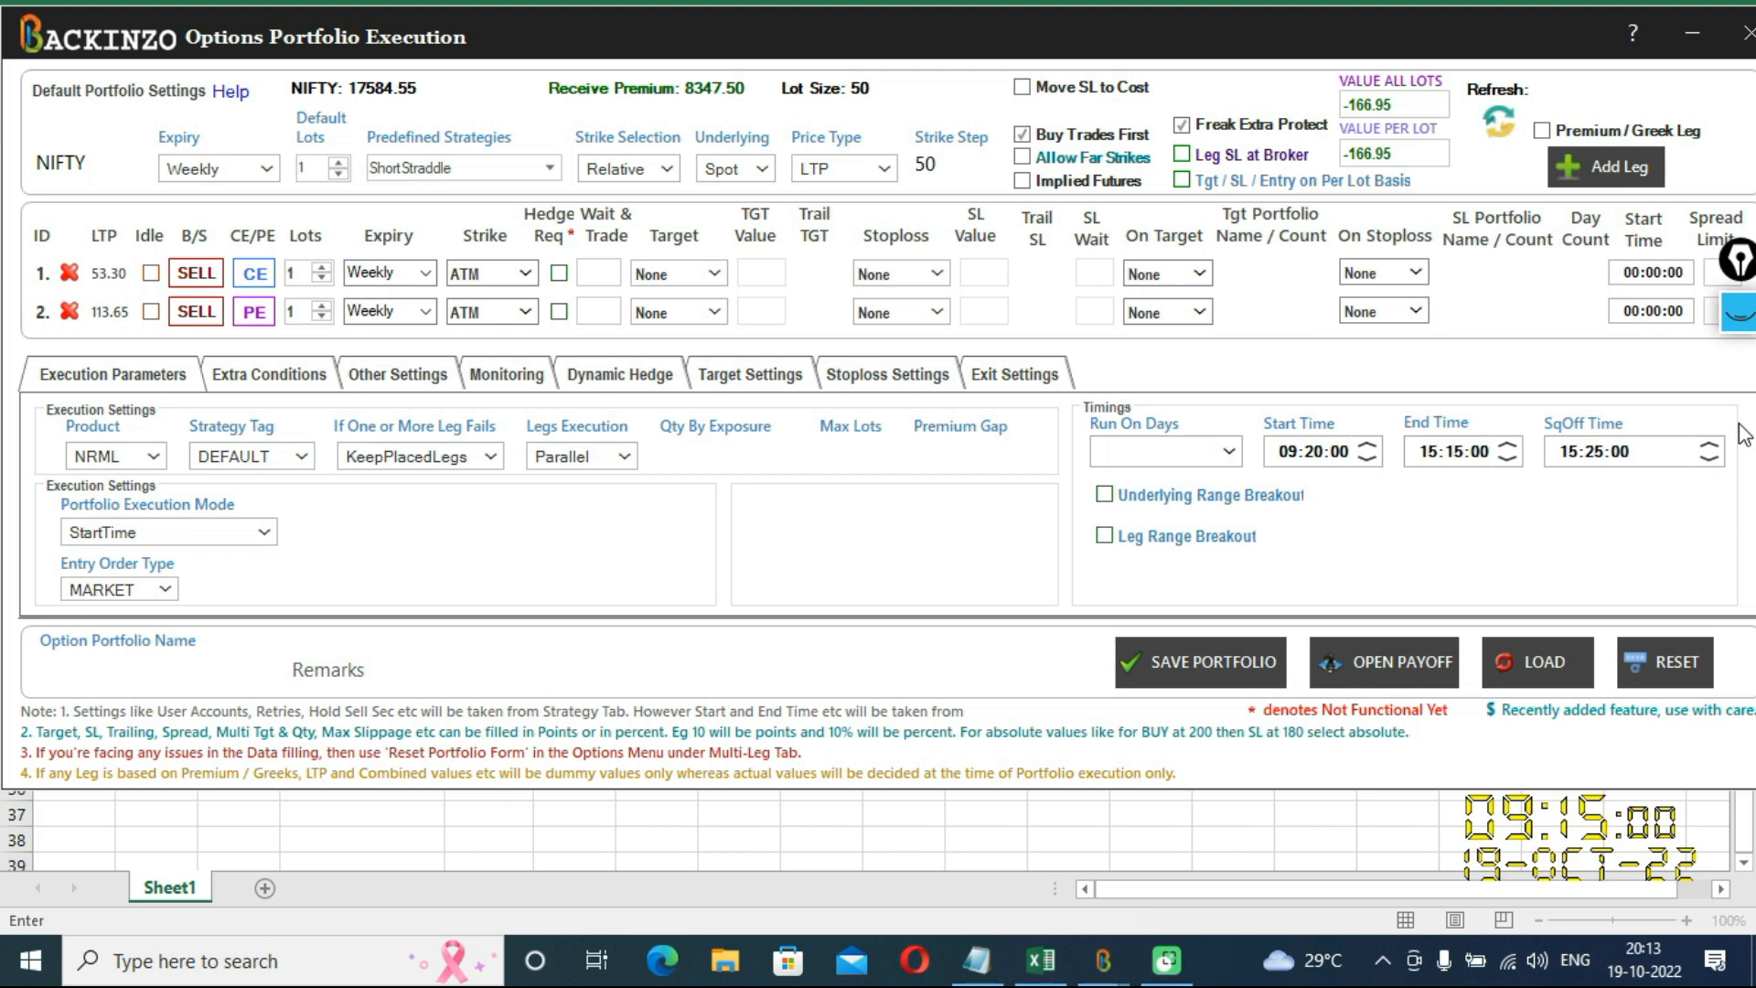
Bracket the four sections of the options portfolio form and circle the Monitoring heading with the annotation pen, and clear the marks
{"action": "left_click", "coordinate": [1742, 319]}
{"action": "mouse_move", "coordinate": [1745, 501]}
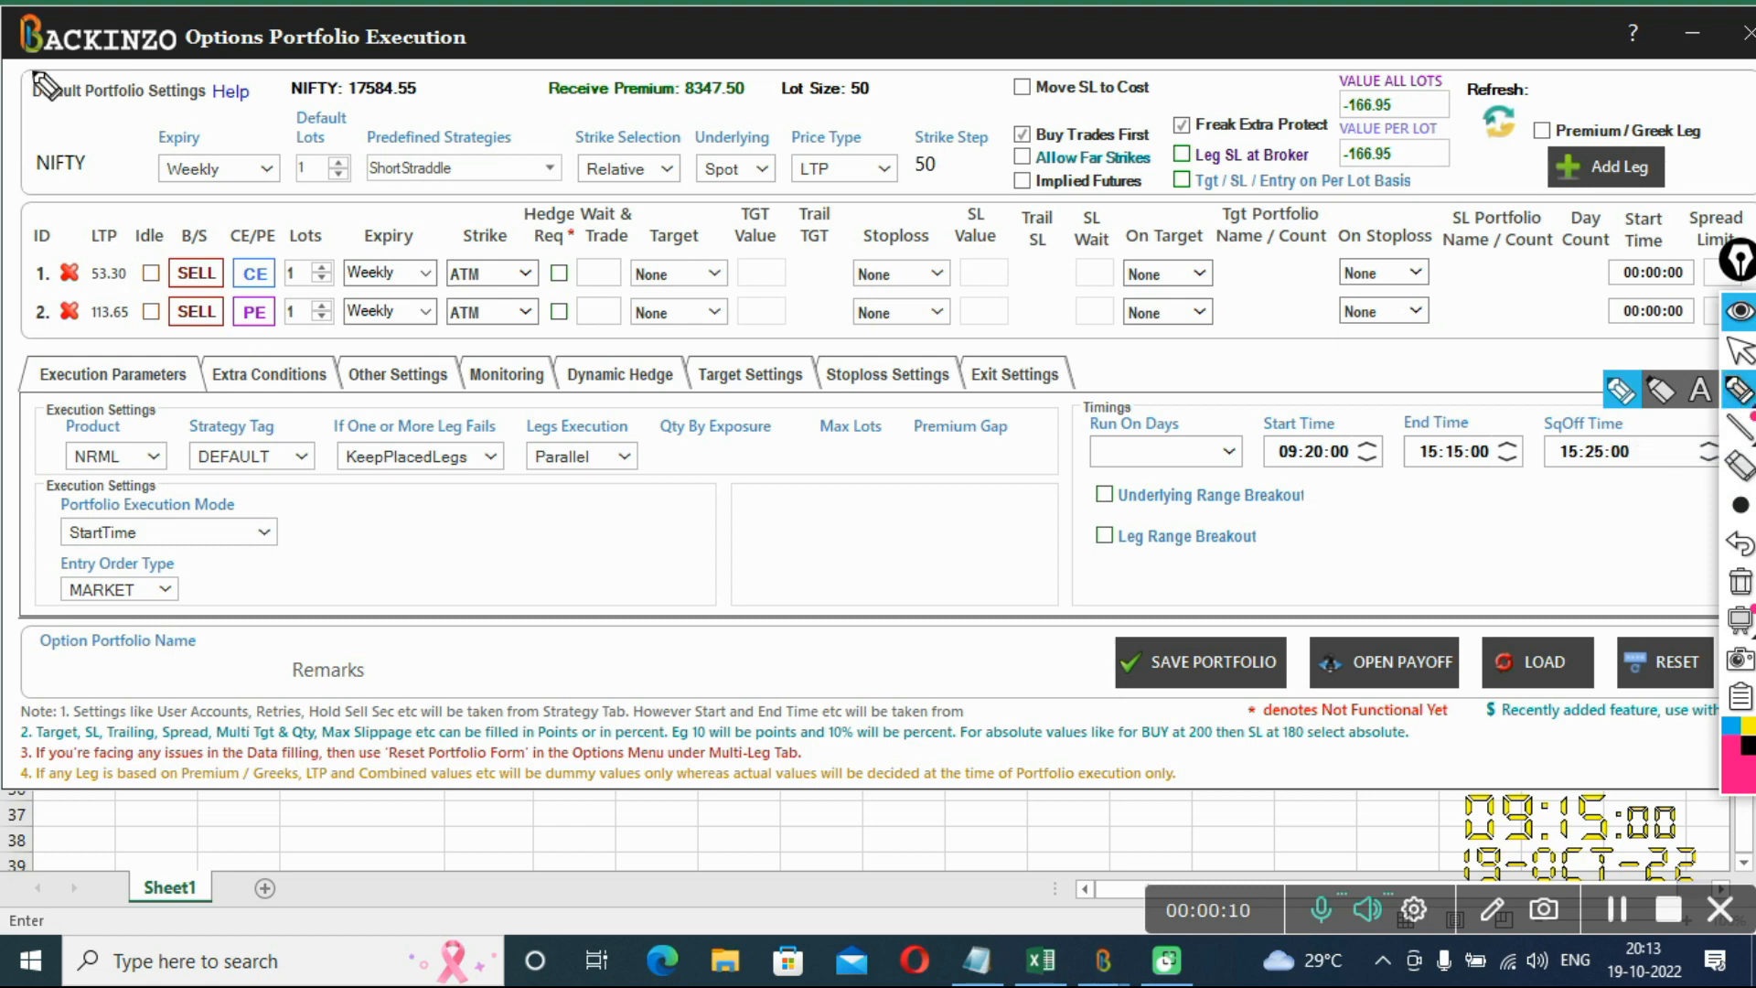
{"action": "mouse_move", "coordinate": [38, 67]}
{"action": "left_mouse_down"}
{"action": "mouse_move", "coordinate": [7, 146]}
{"action": "mouse_move", "coordinate": [36, 192]}
{"action": "mouse_move", "coordinate": [9, 220]}
{"action": "mouse_move", "coordinate": [8, 343]}
{"action": "mouse_move", "coordinate": [33, 350]}
{"action": "mouse_move", "coordinate": [5, 373]}
{"action": "mouse_move", "coordinate": [5, 567]}
{"action": "mouse_move", "coordinate": [9, 592]}
{"action": "mouse_move", "coordinate": [33, 596]}
{"action": "mouse_move", "coordinate": [9, 682]}
{"action": "mouse_move", "coordinate": [39, 691]}
{"action": "left_mouse_up"}
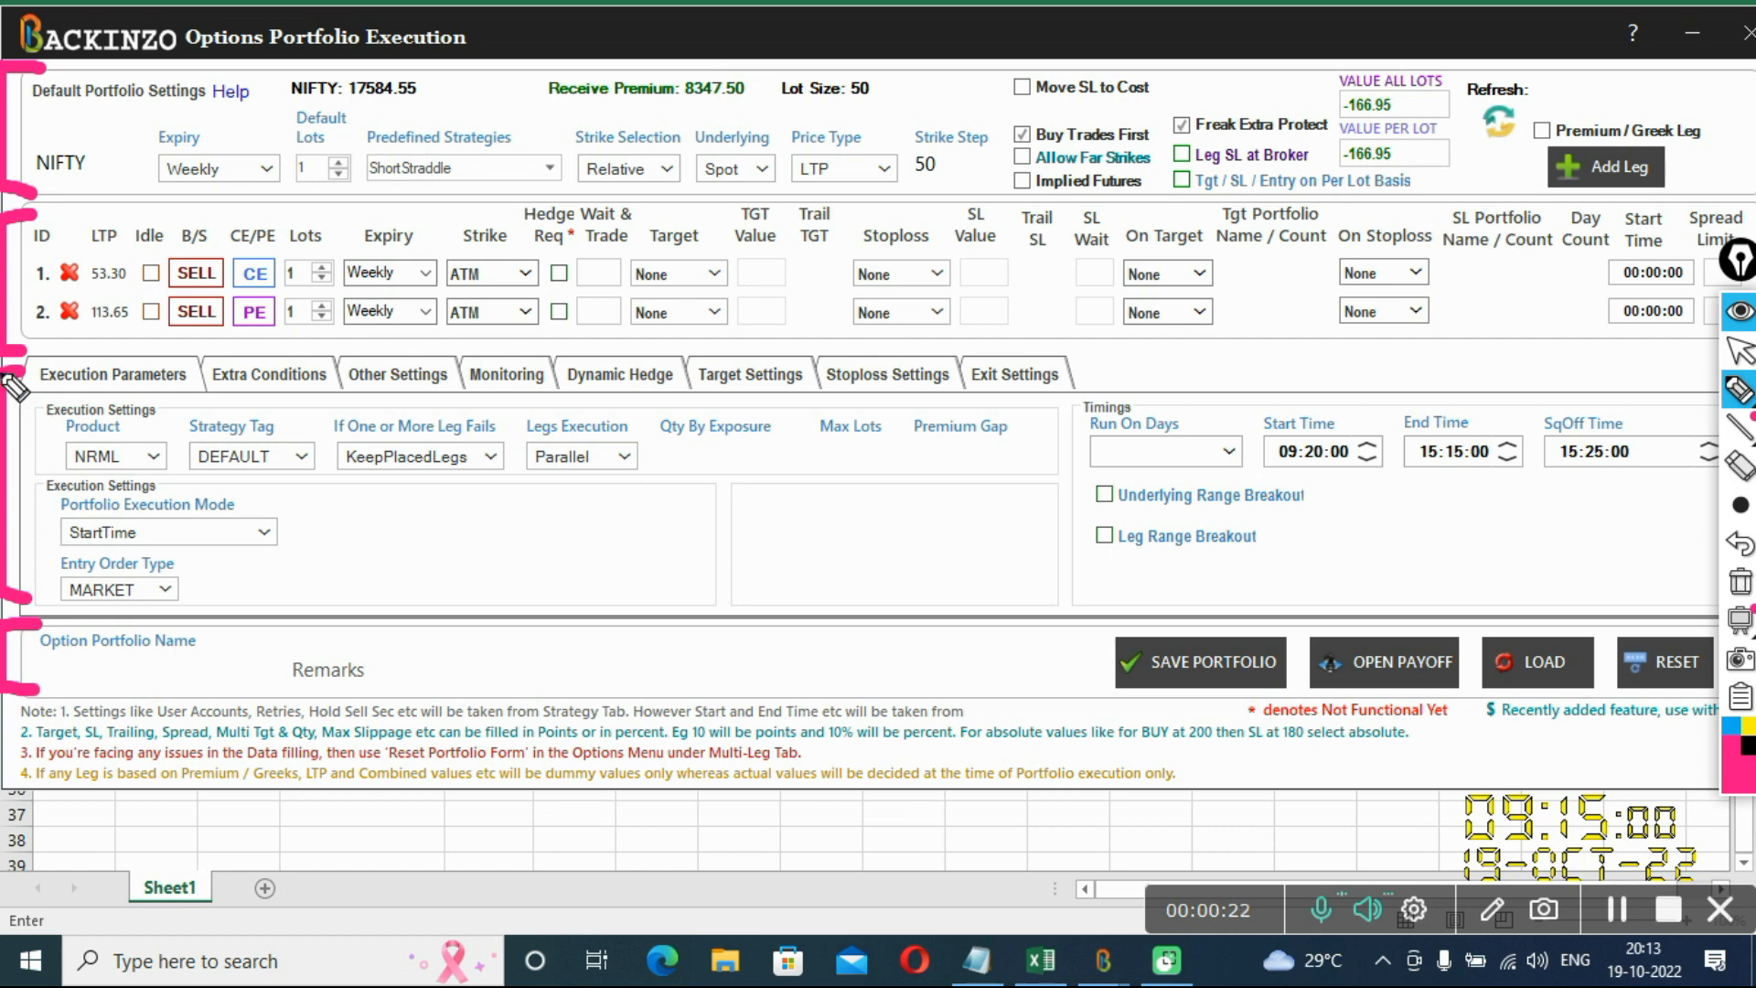
{"action": "mouse_move", "coordinate": [503, 340]}
{"action": "left_mouse_down"}
{"action": "mouse_move", "coordinate": [455, 377]}
{"action": "mouse_move", "coordinate": [541, 397]}
{"action": "mouse_move", "coordinate": [526, 337]}
{"action": "mouse_move", "coordinate": [501, 343]}
{"action": "left_mouse_up"}
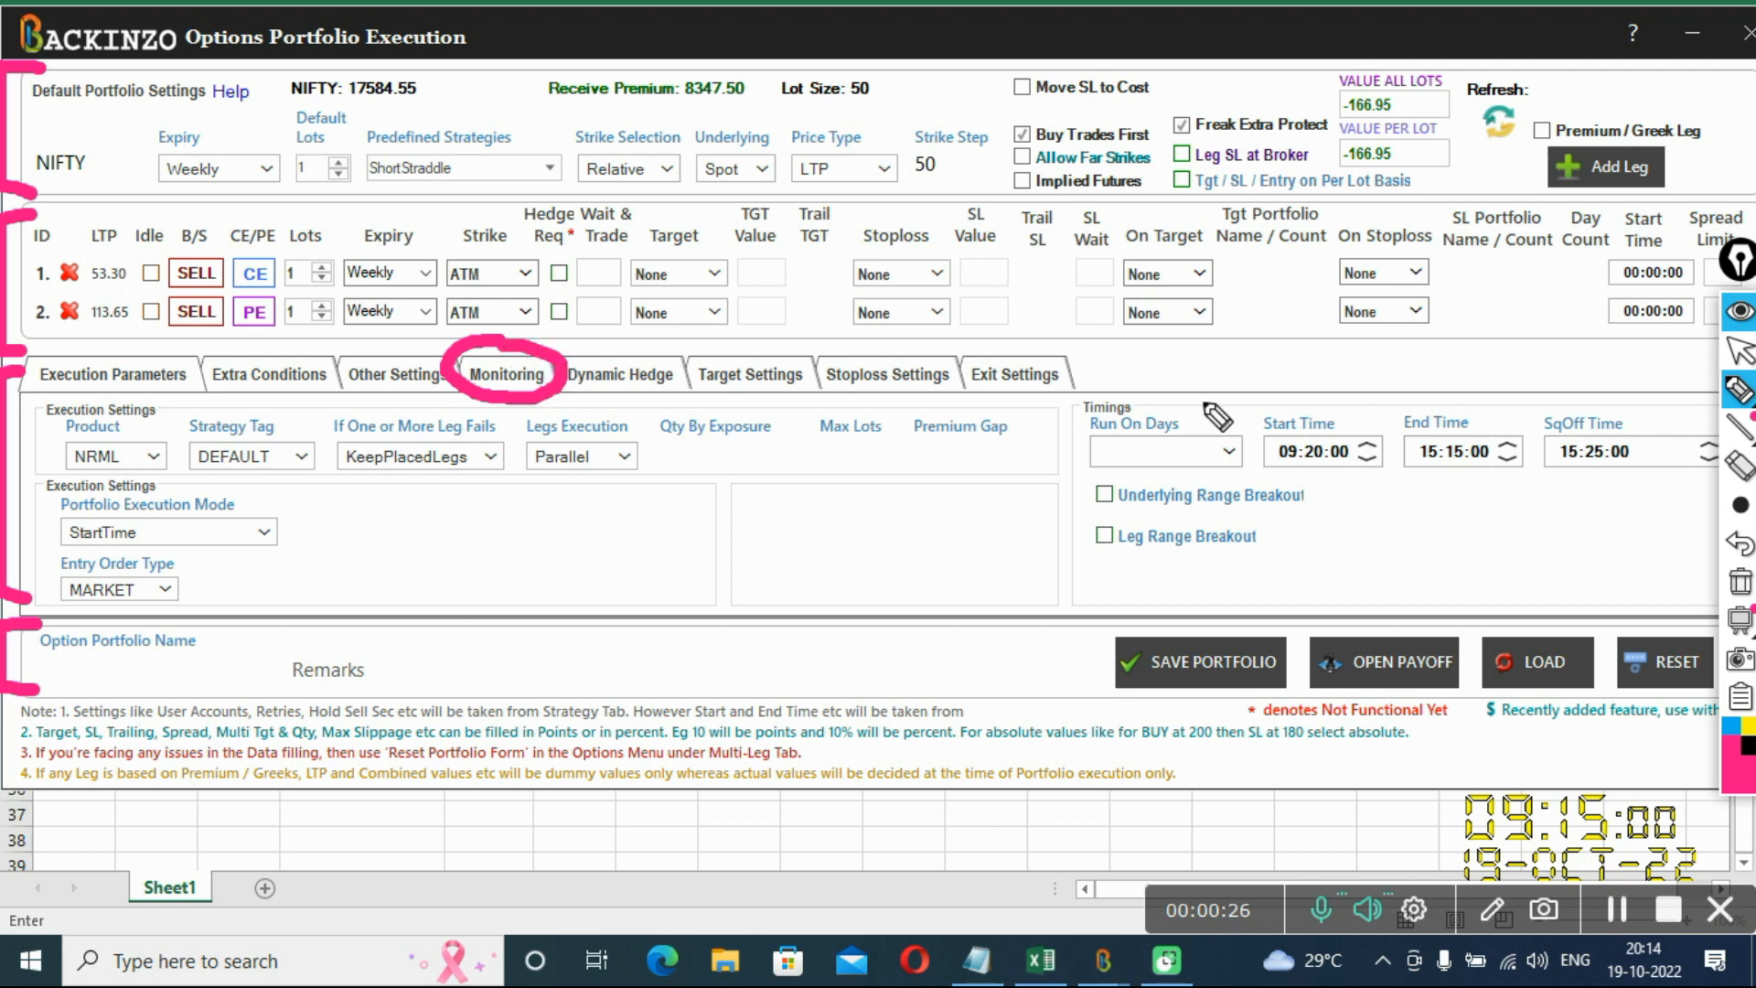
{"action": "left_click", "coordinate": [1740, 582]}
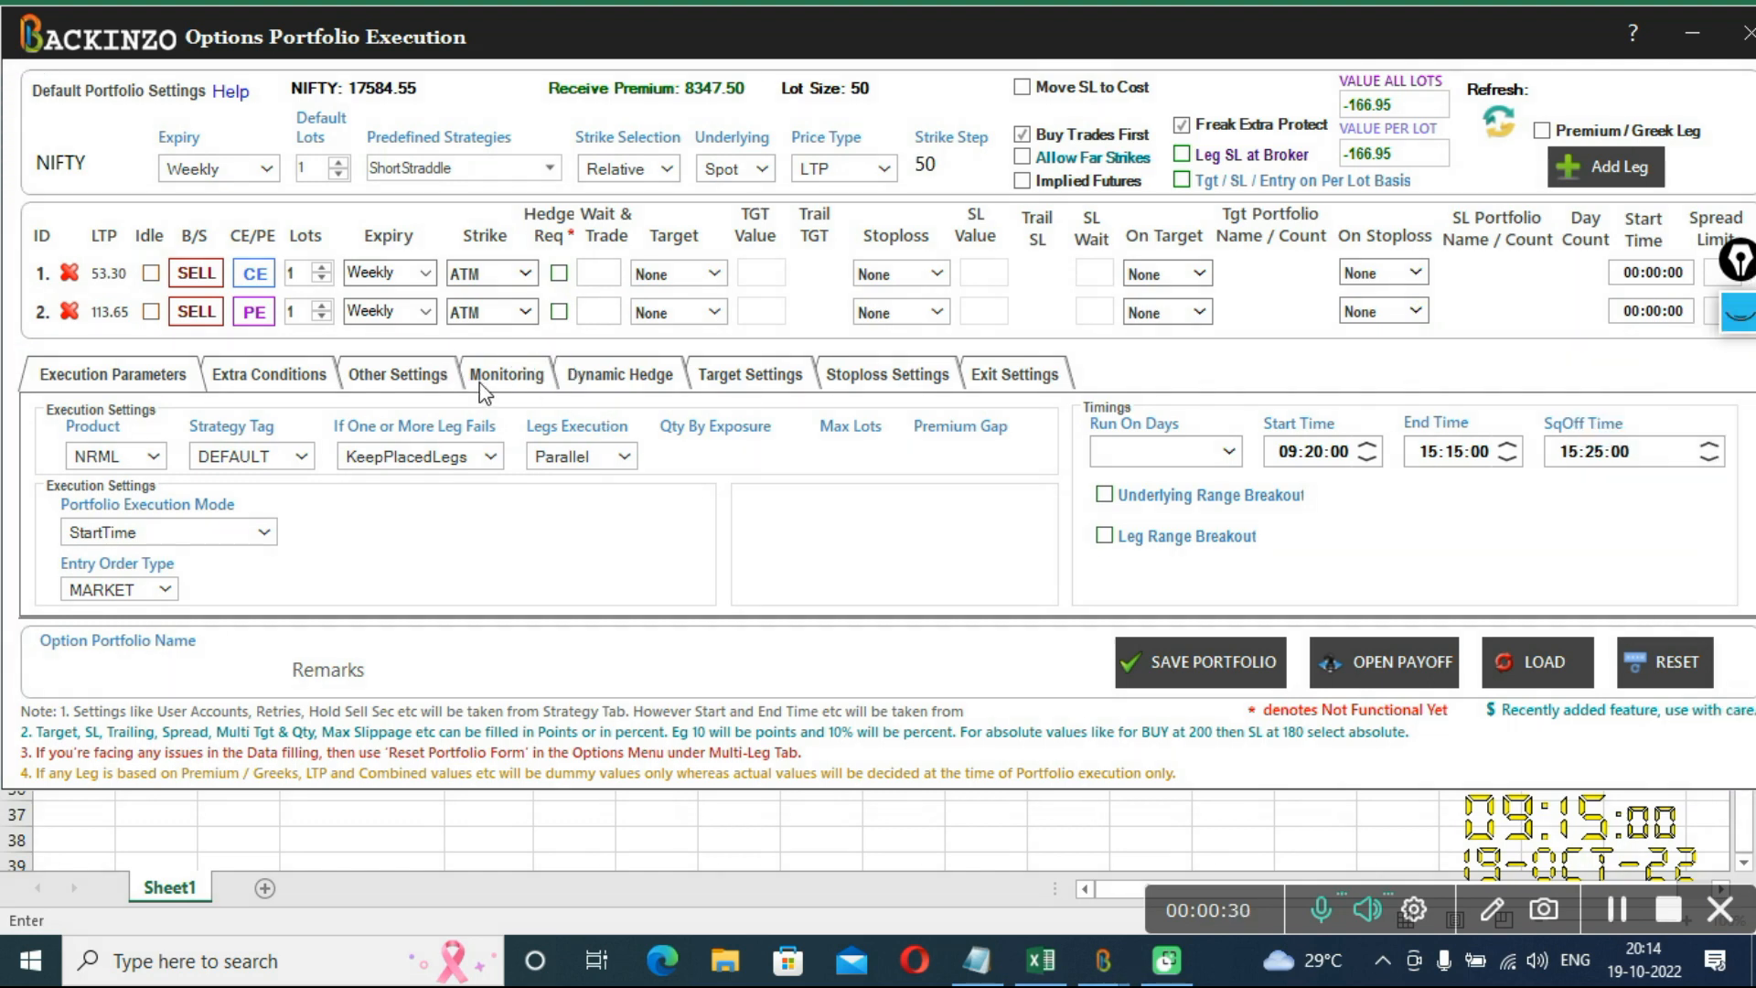
In the Monitoring settings, compare the Realtime and MinuteClose choices for ReEntry Monitoring, leaving MinuteClose selected
{"action": "left_click", "coordinate": [505, 375]}
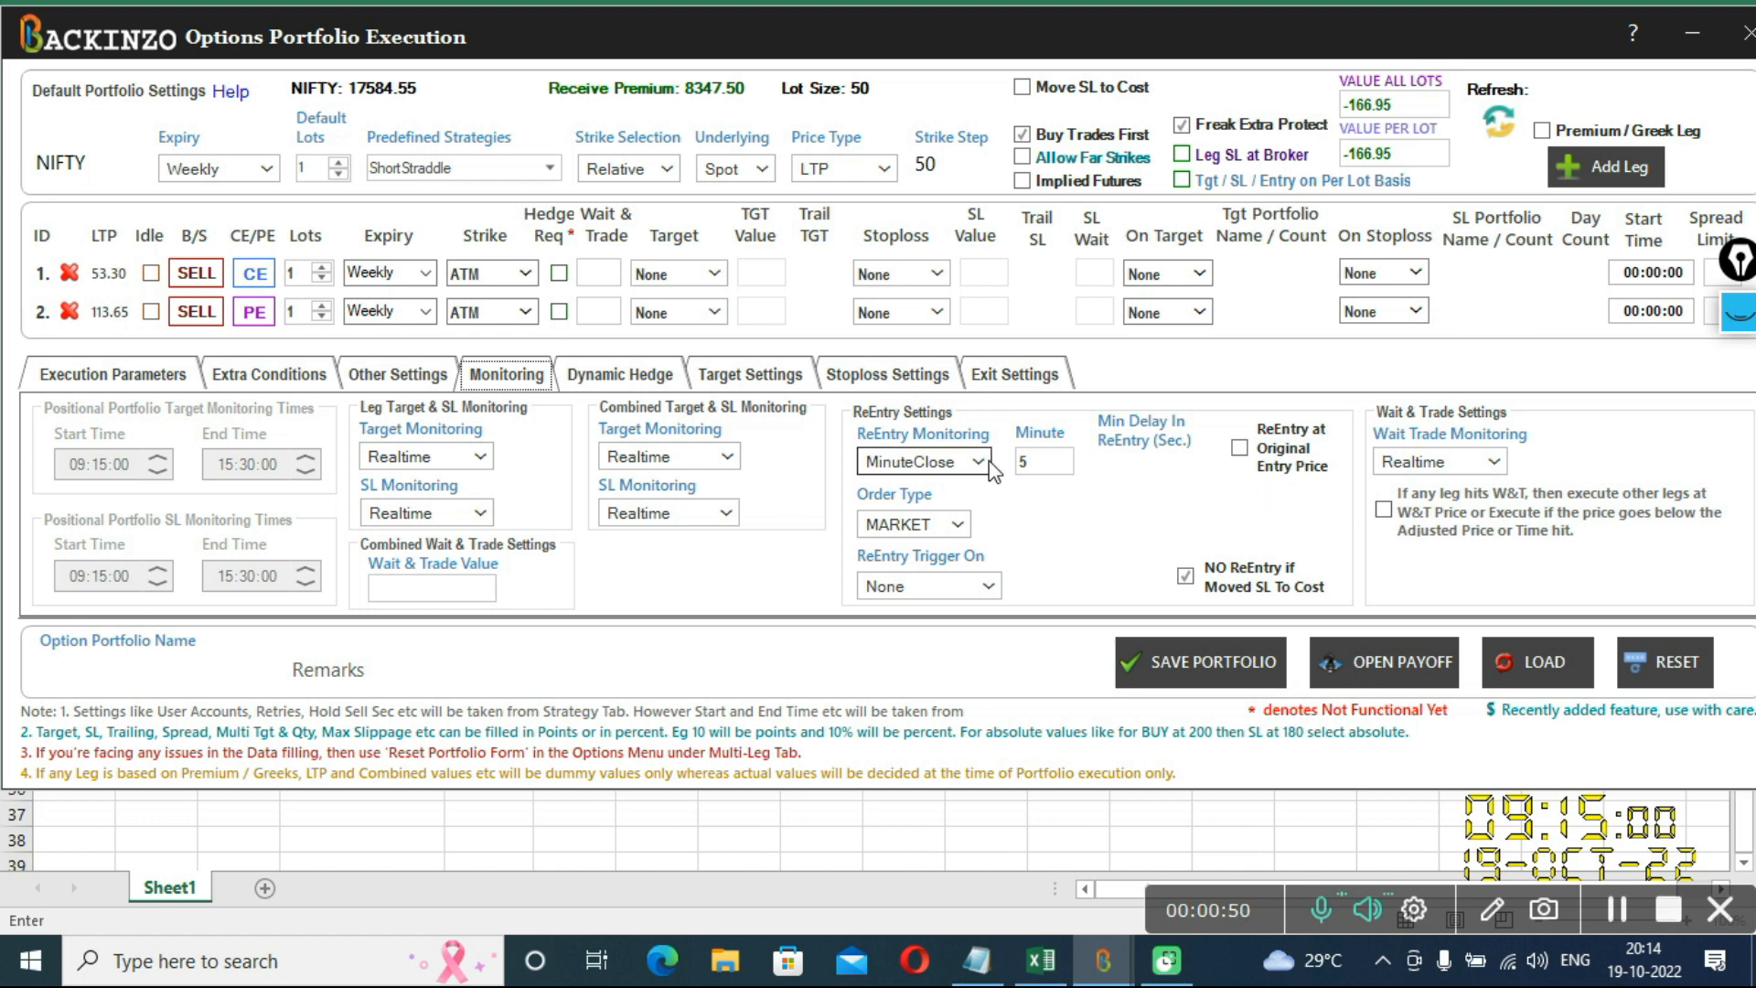
{"action": "mouse_move", "coordinate": [989, 459]}
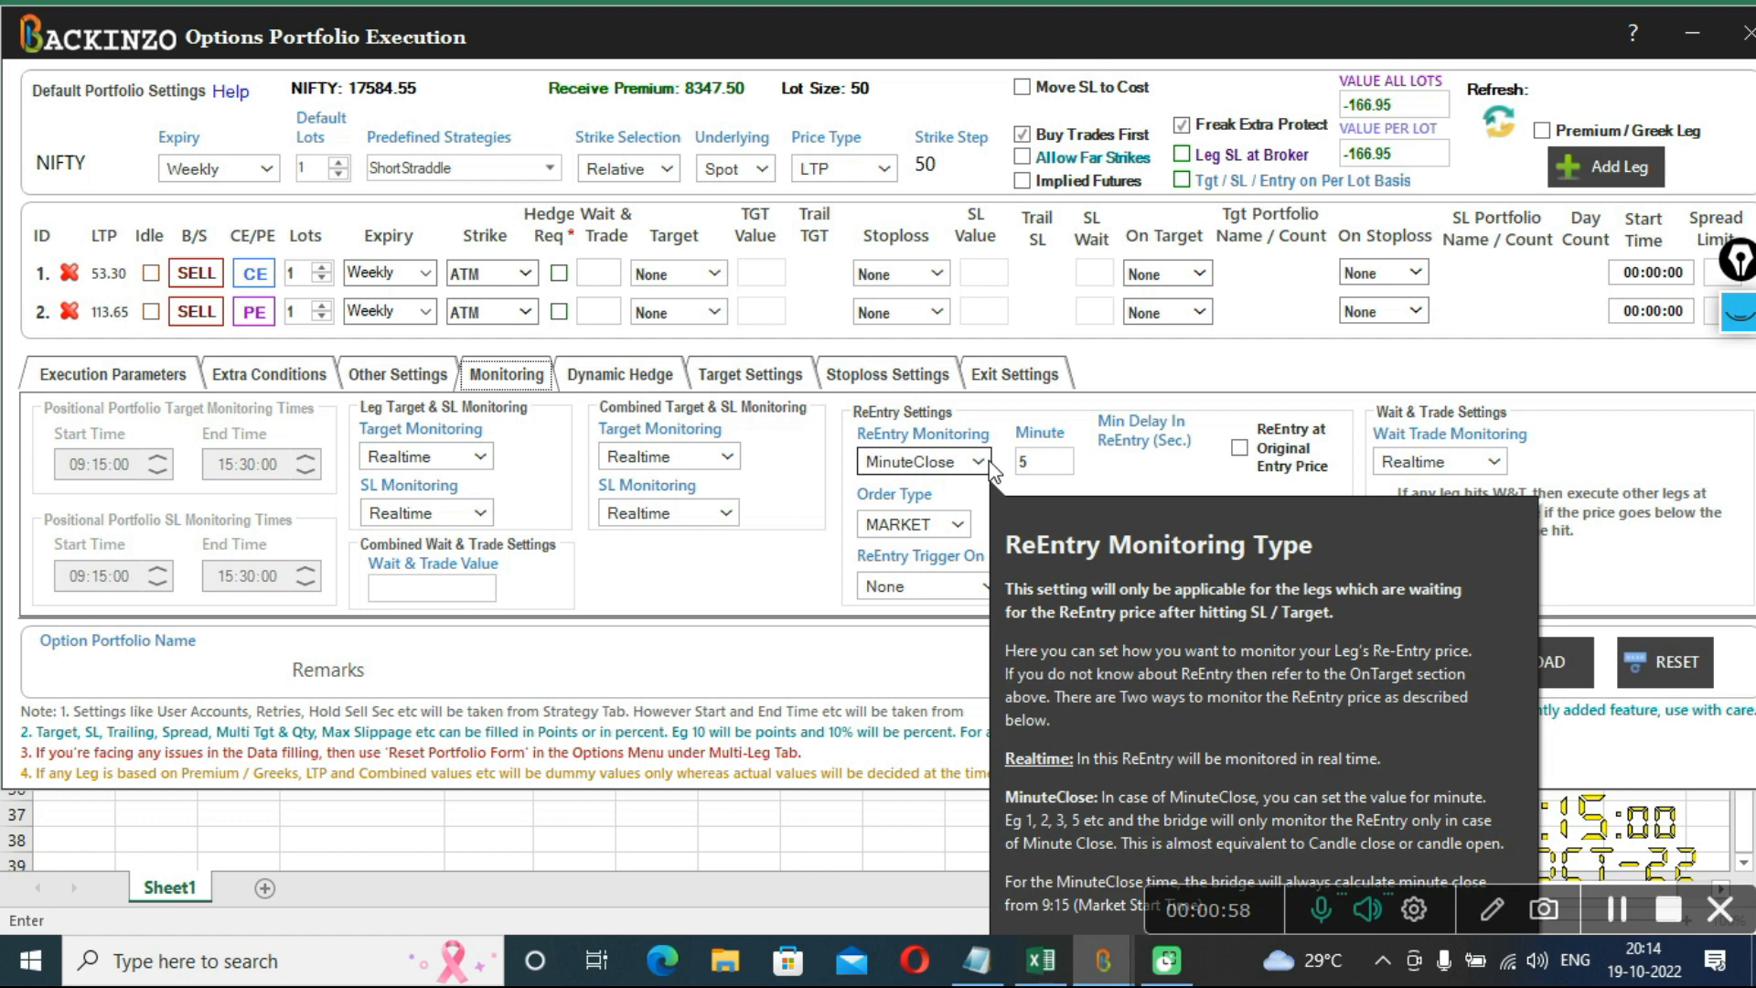
{"action": "left_click", "coordinate": [993, 472]}
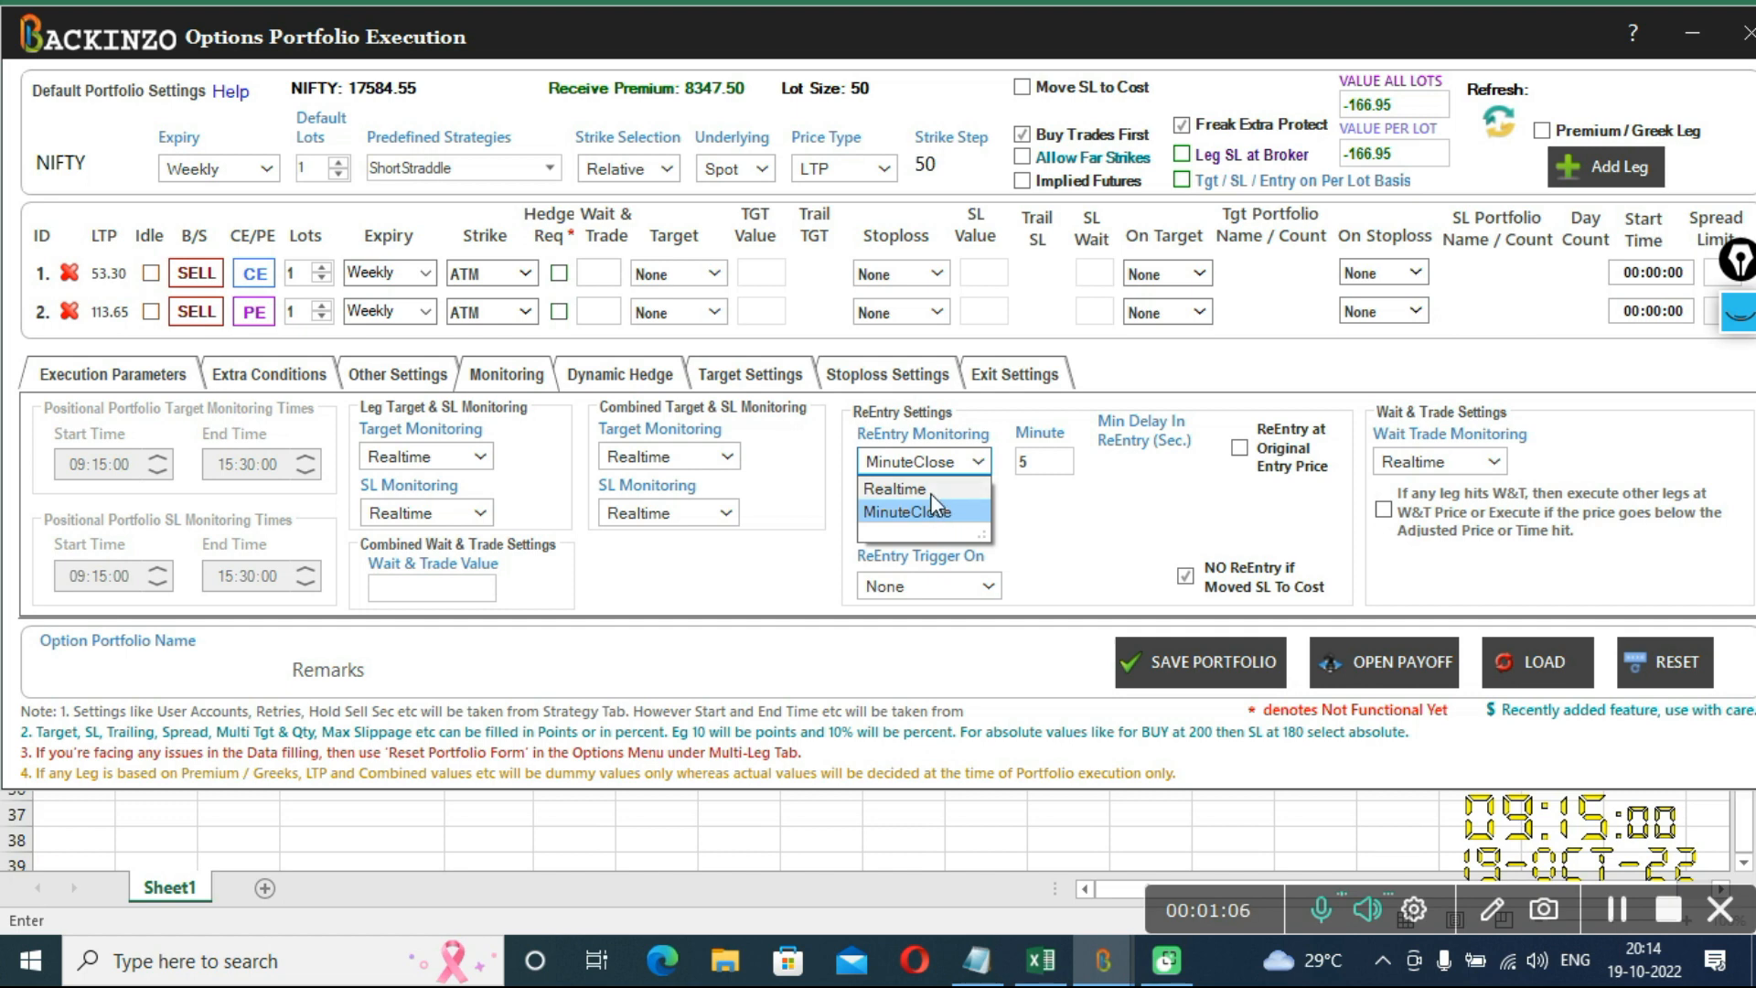
{"action": "left_click", "coordinate": [932, 491]}
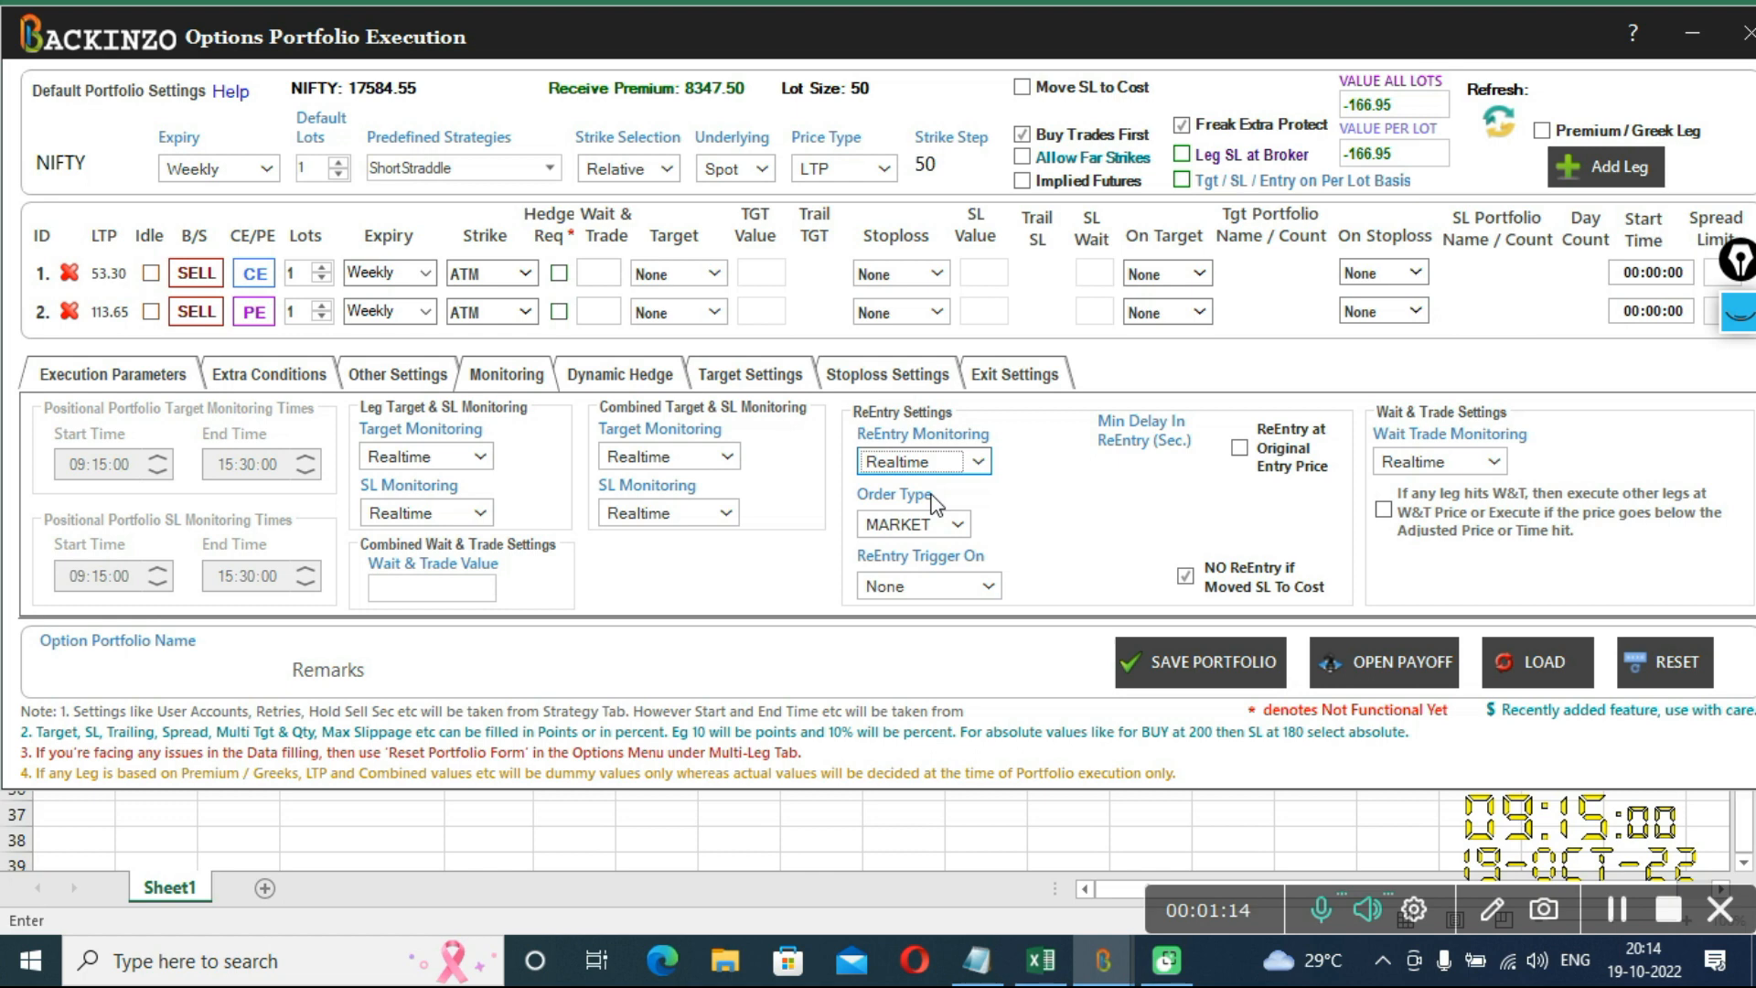
{"action": "left_click", "coordinate": [977, 462]}
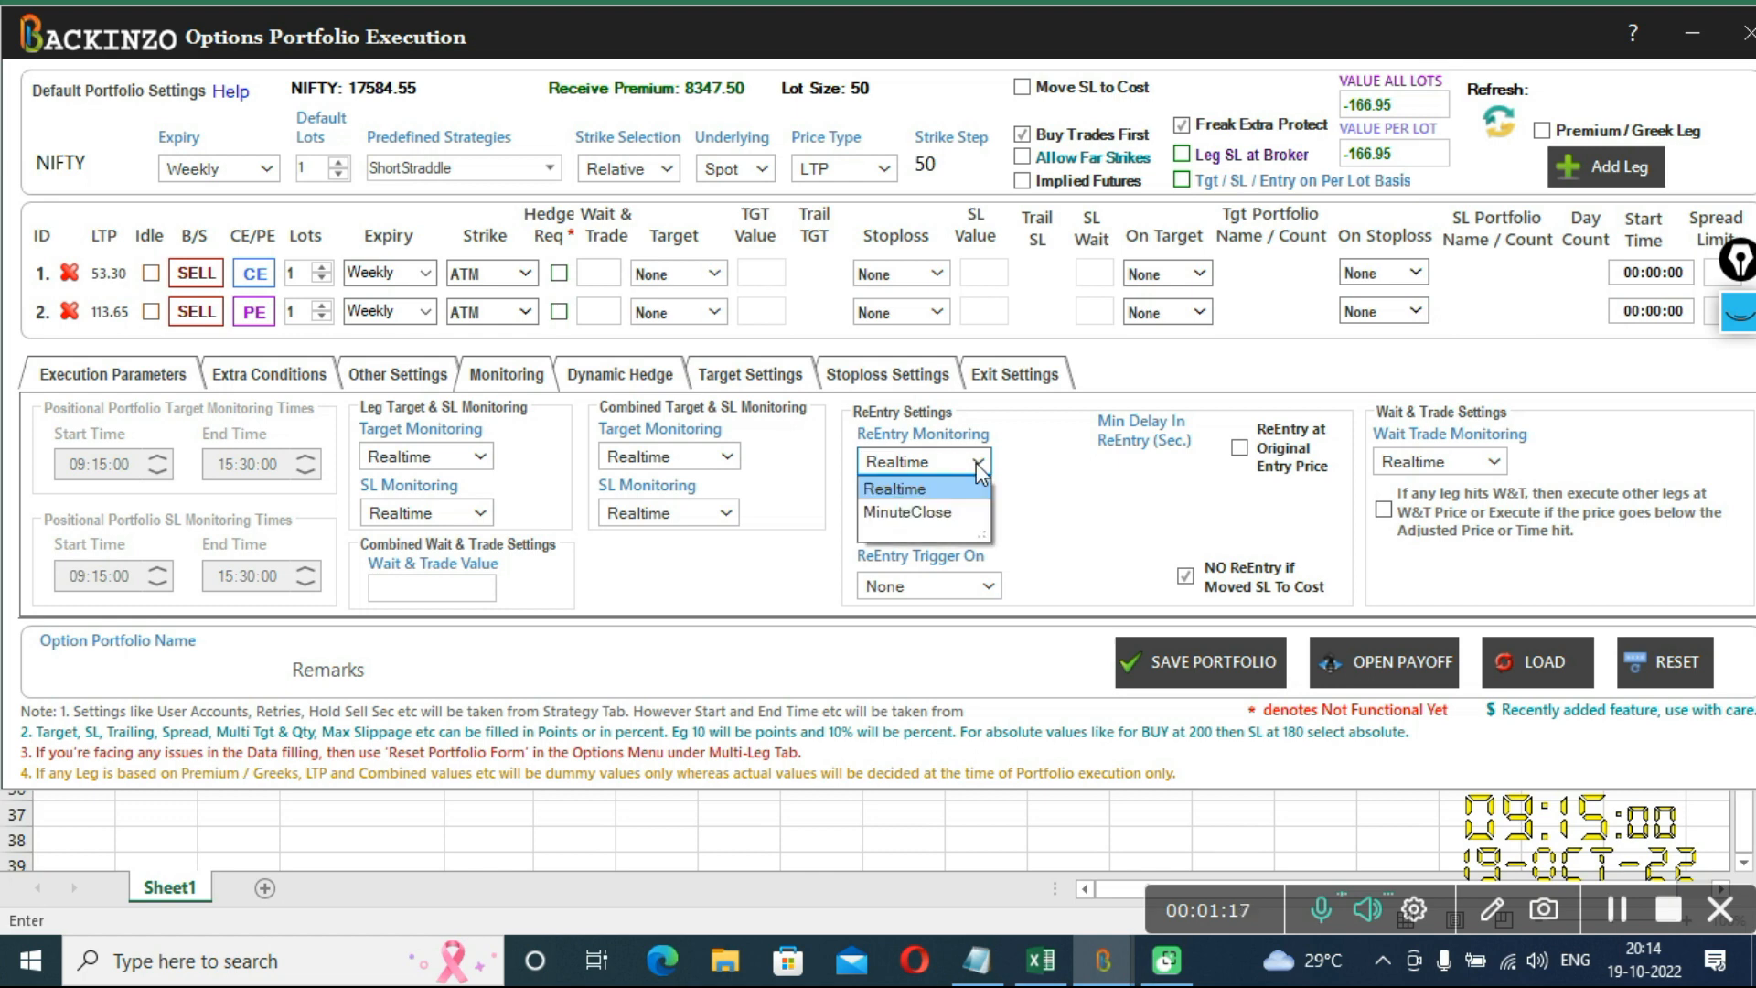
{"action": "left_click", "coordinate": [963, 517]}
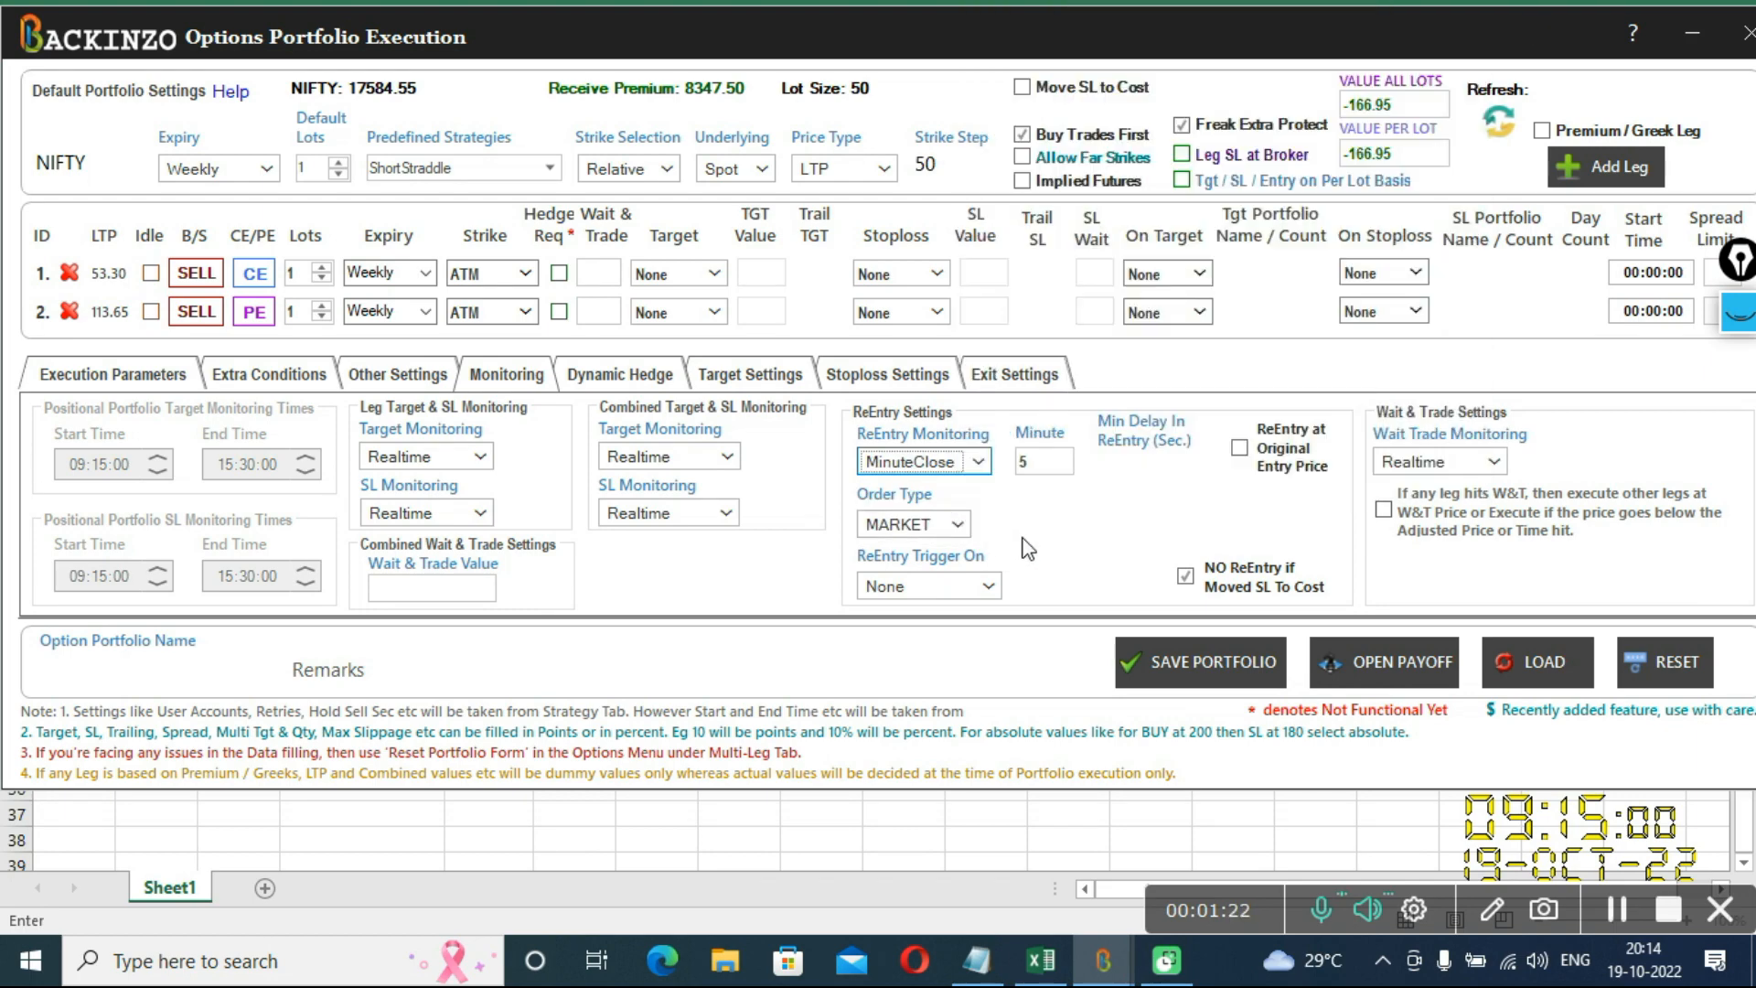
{"action": "left_click", "coordinate": [976, 462]}
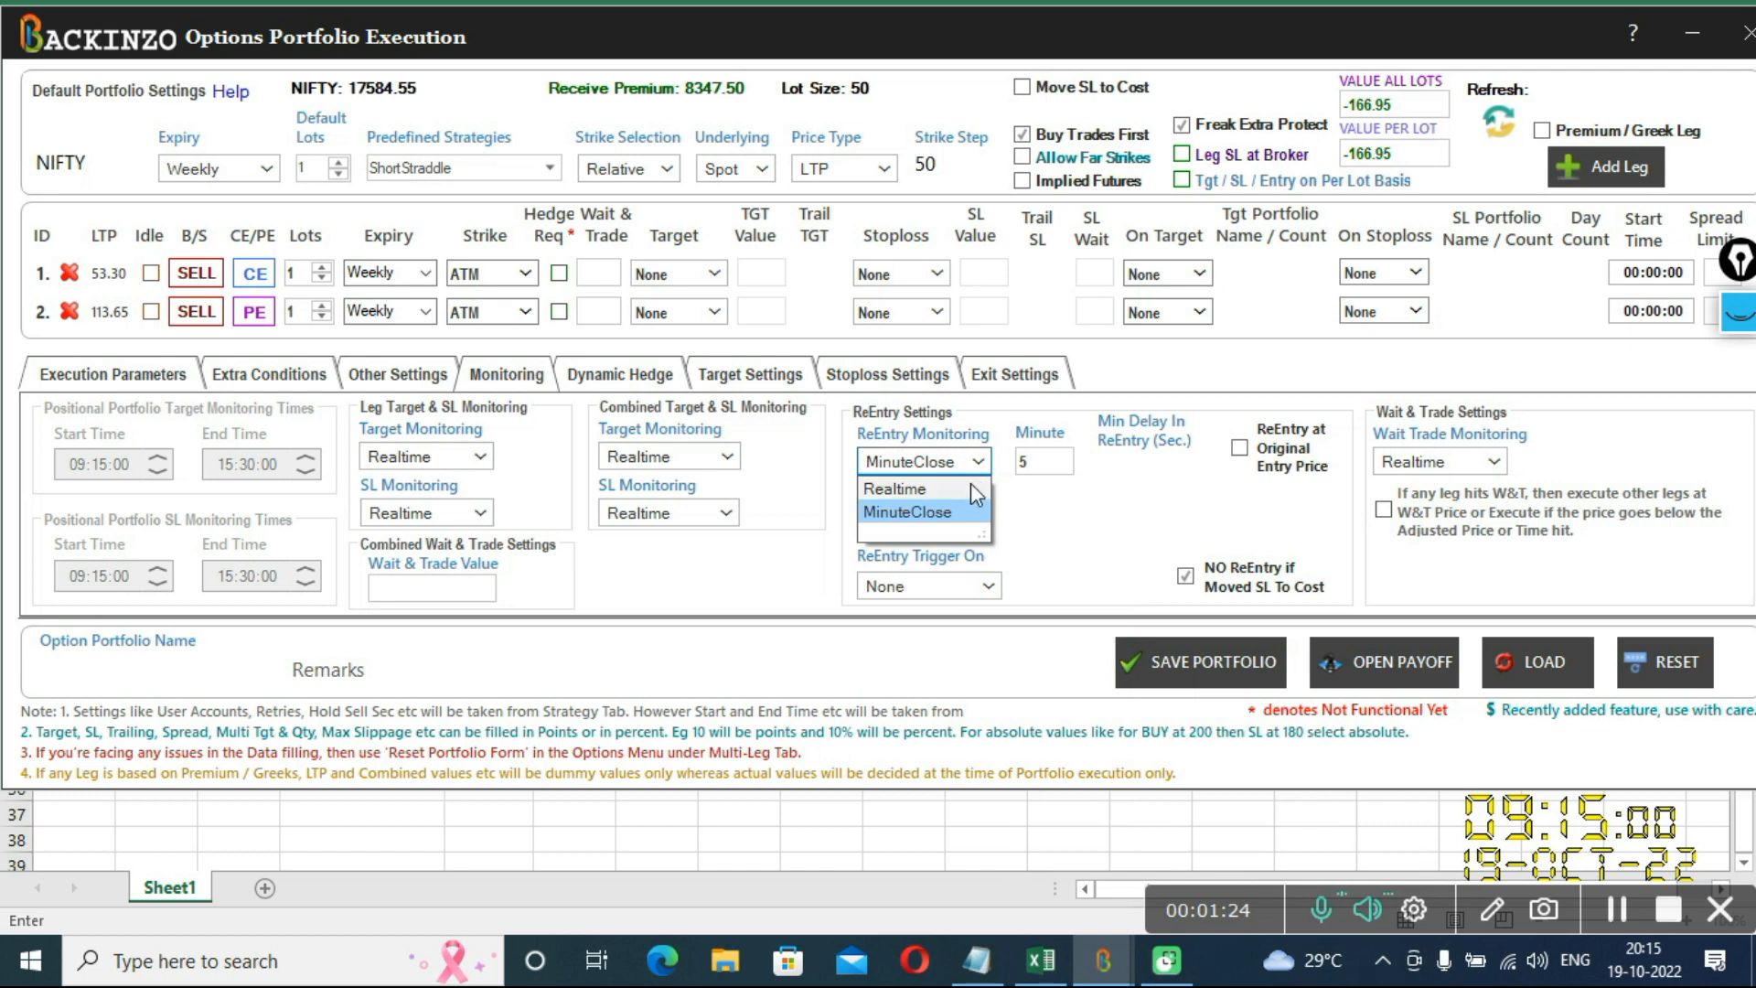
{"action": "left_click", "coordinate": [950, 490]}
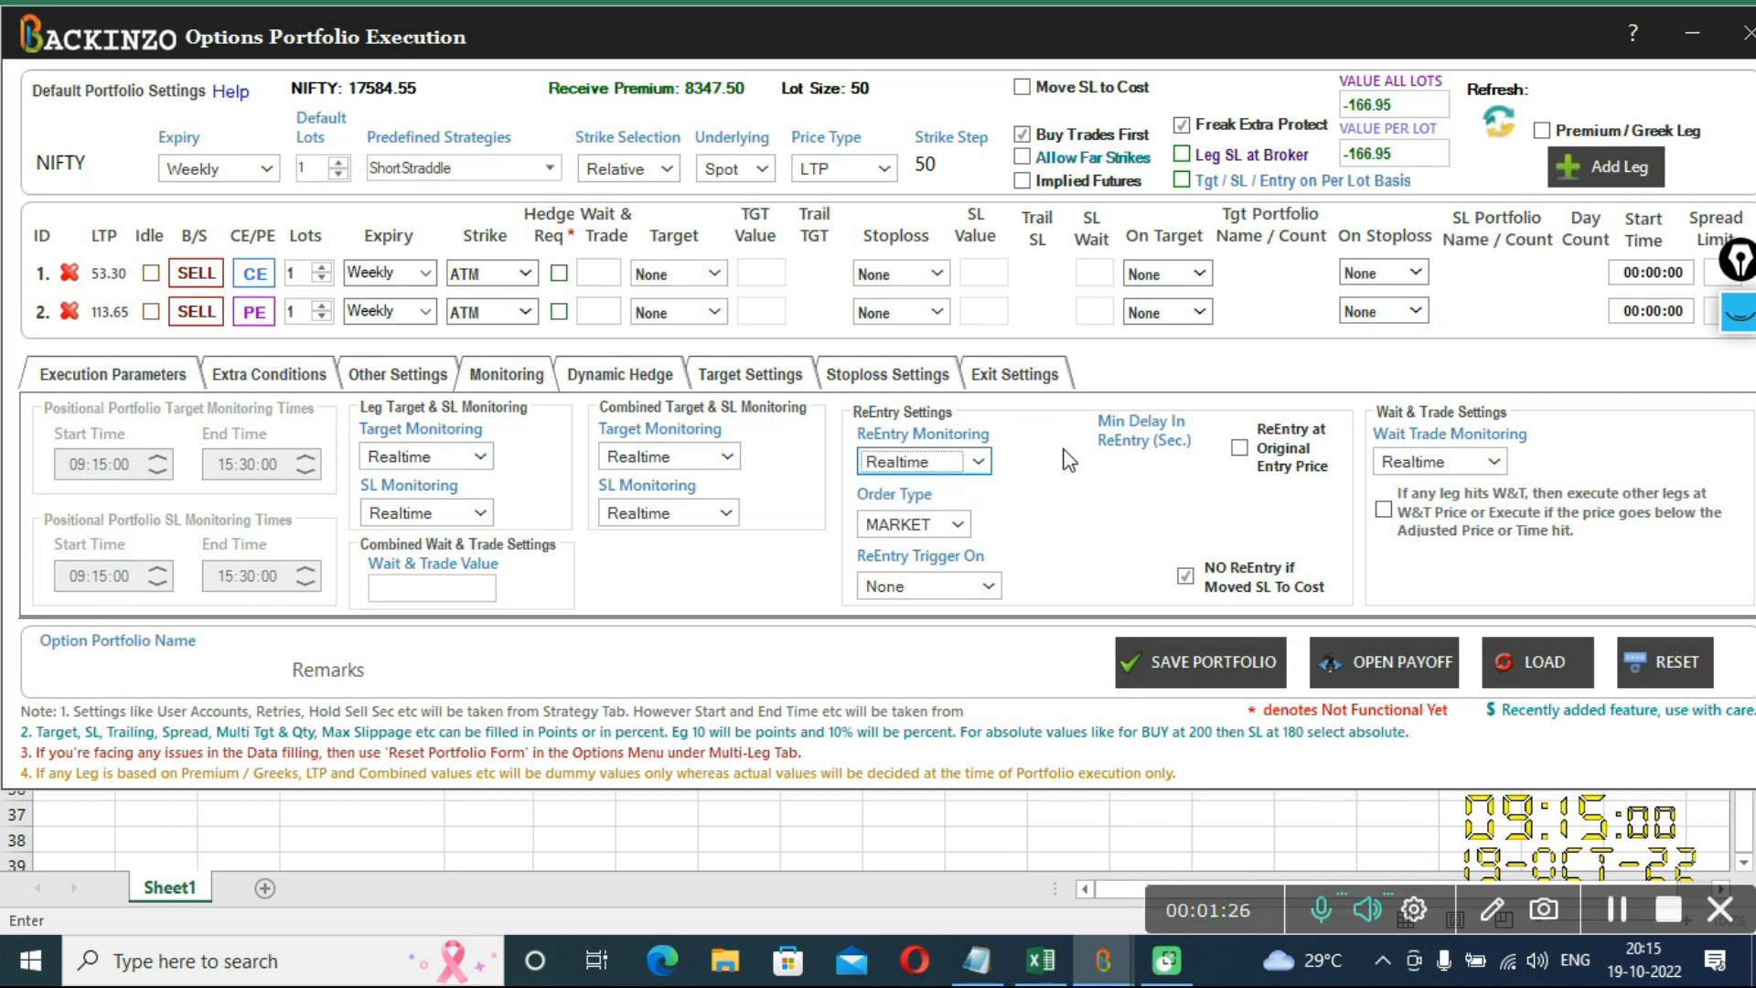
{"action": "left_click", "coordinate": [979, 462]}
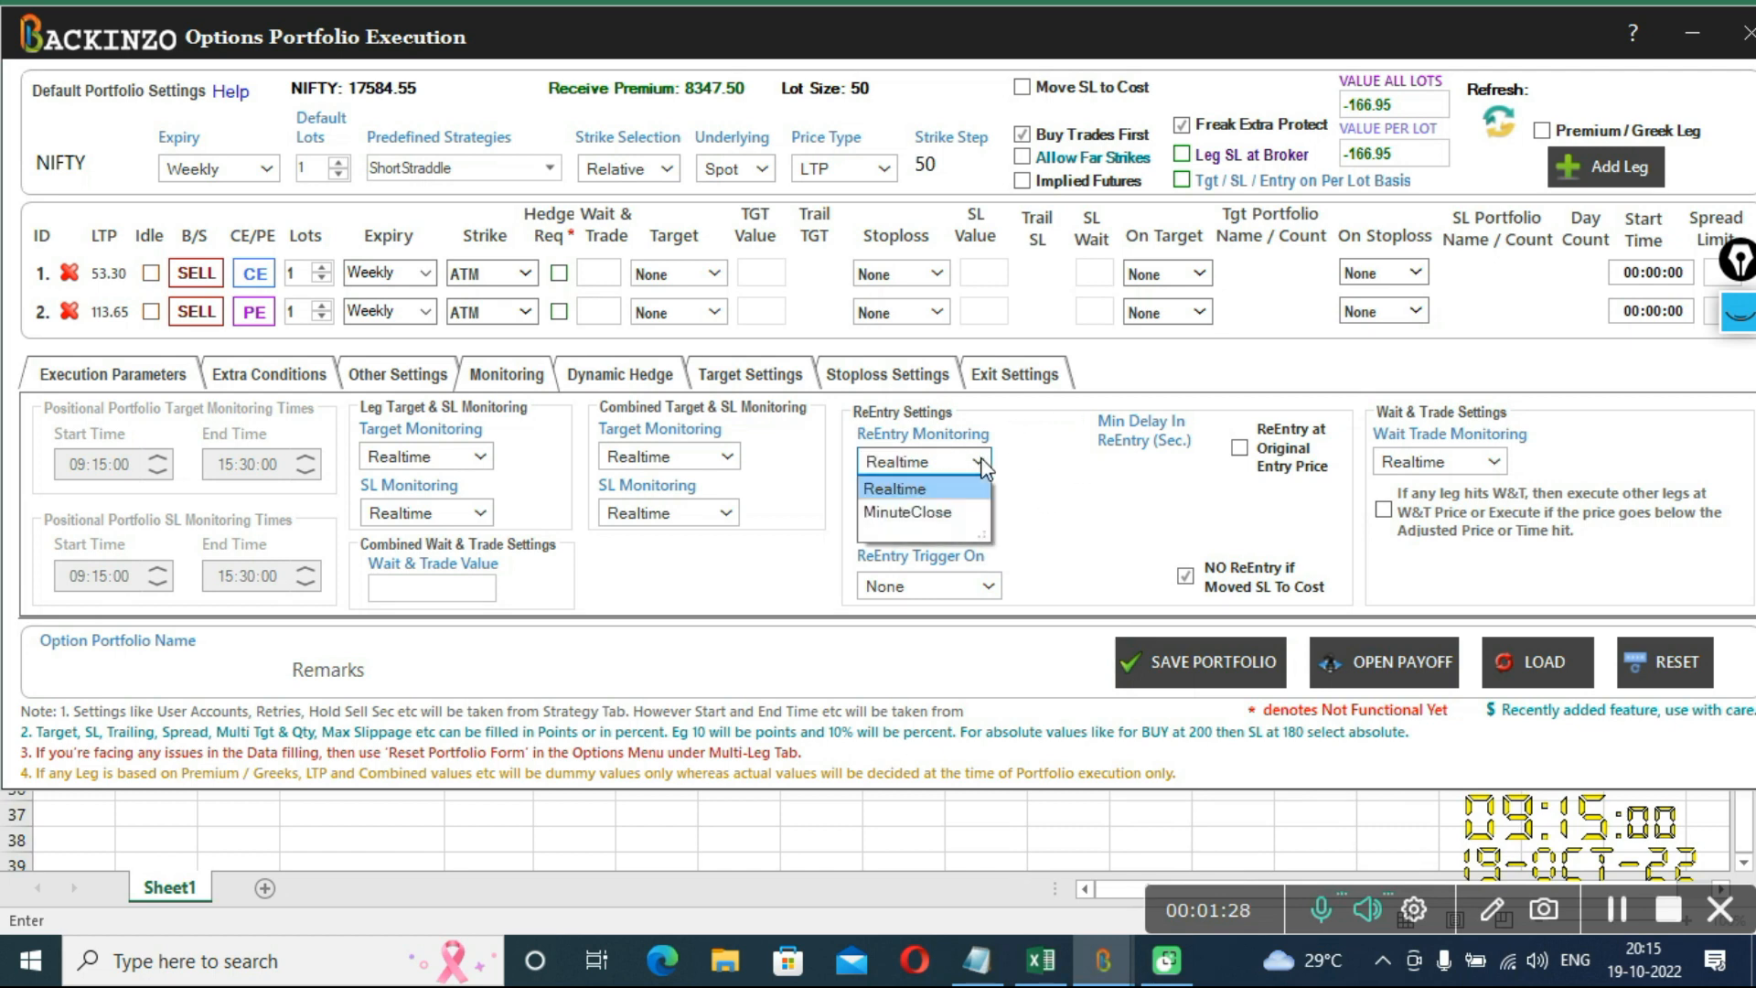
{"action": "left_click", "coordinate": [941, 512]}
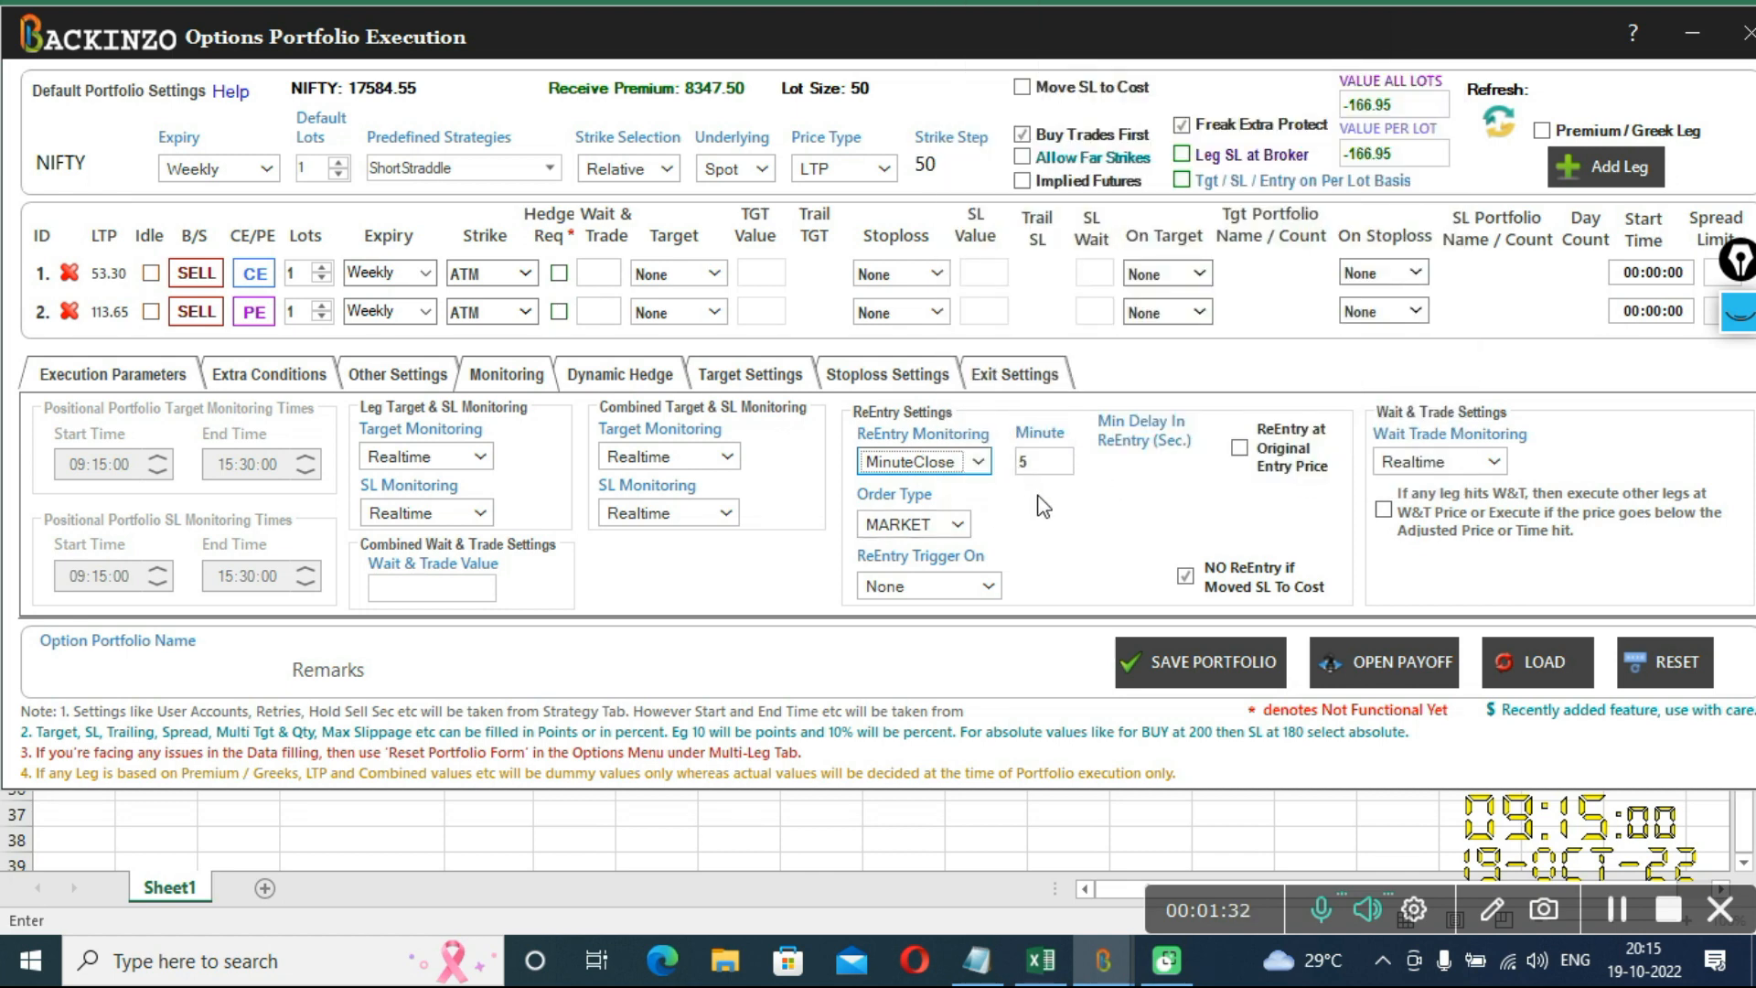
{"action": "left_click", "coordinate": [1036, 461]}
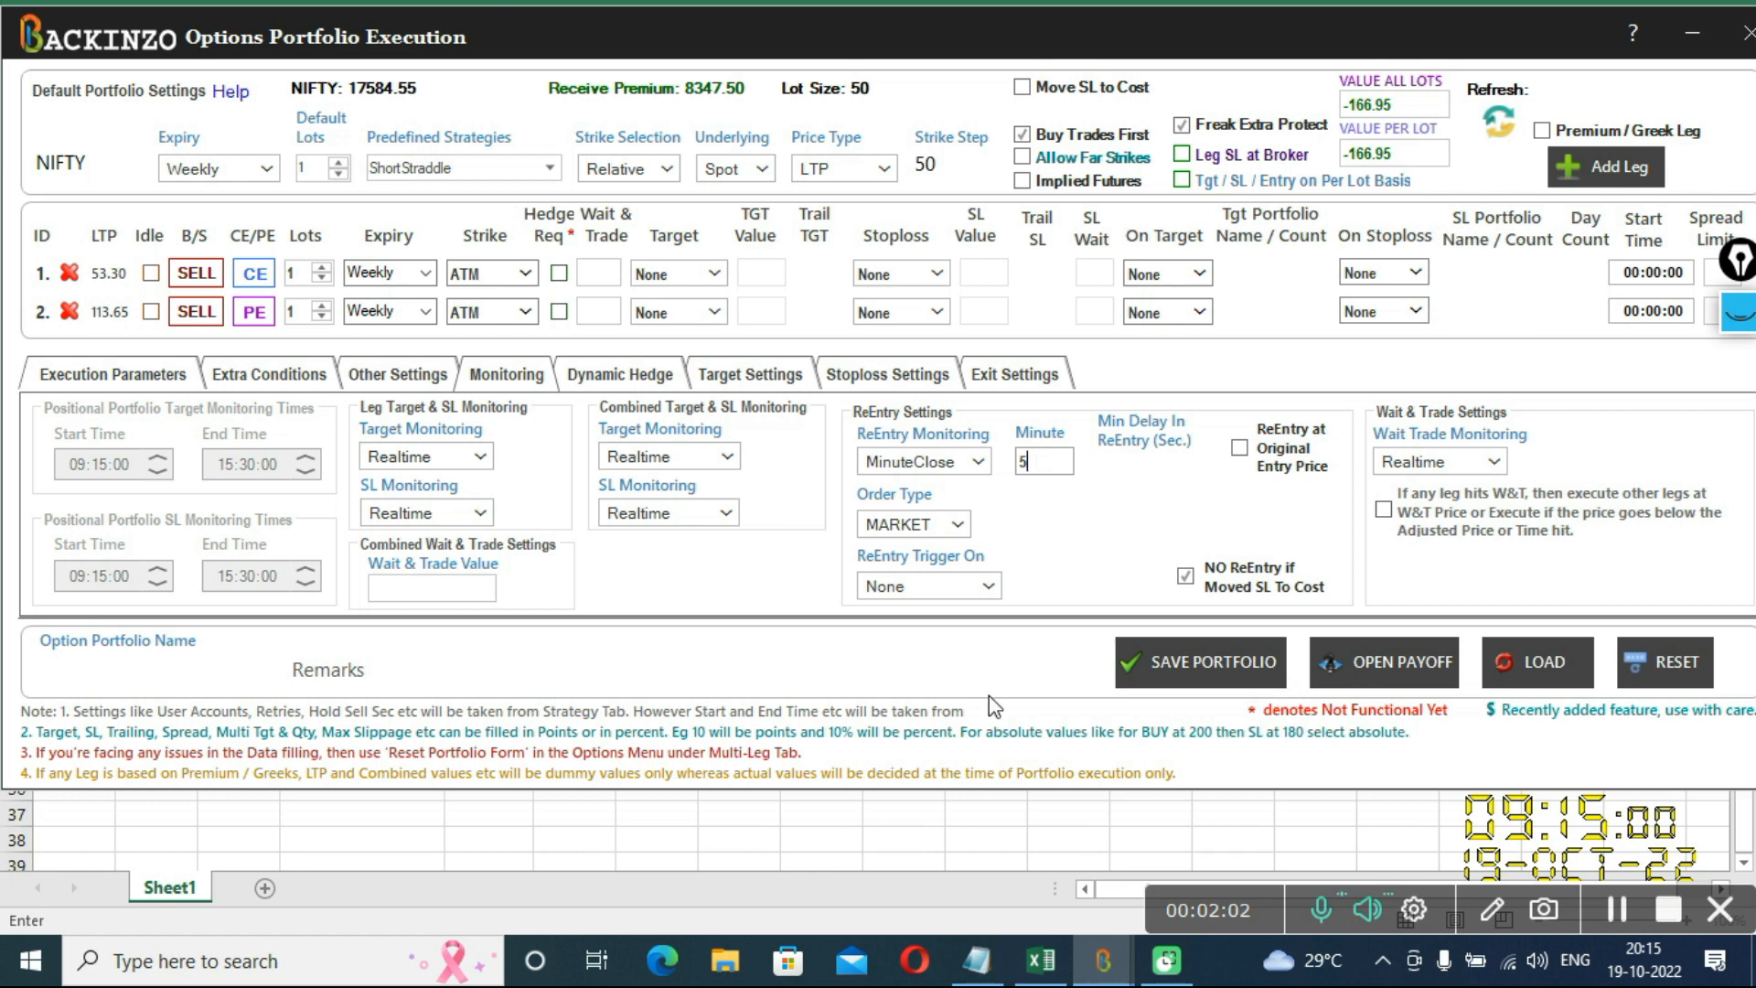
Switch to the Excel workbook and complete the time list in column D with 9.25 in D20 and 9.30 in D21
{"action": "mouse_move", "coordinate": [1040, 960]}
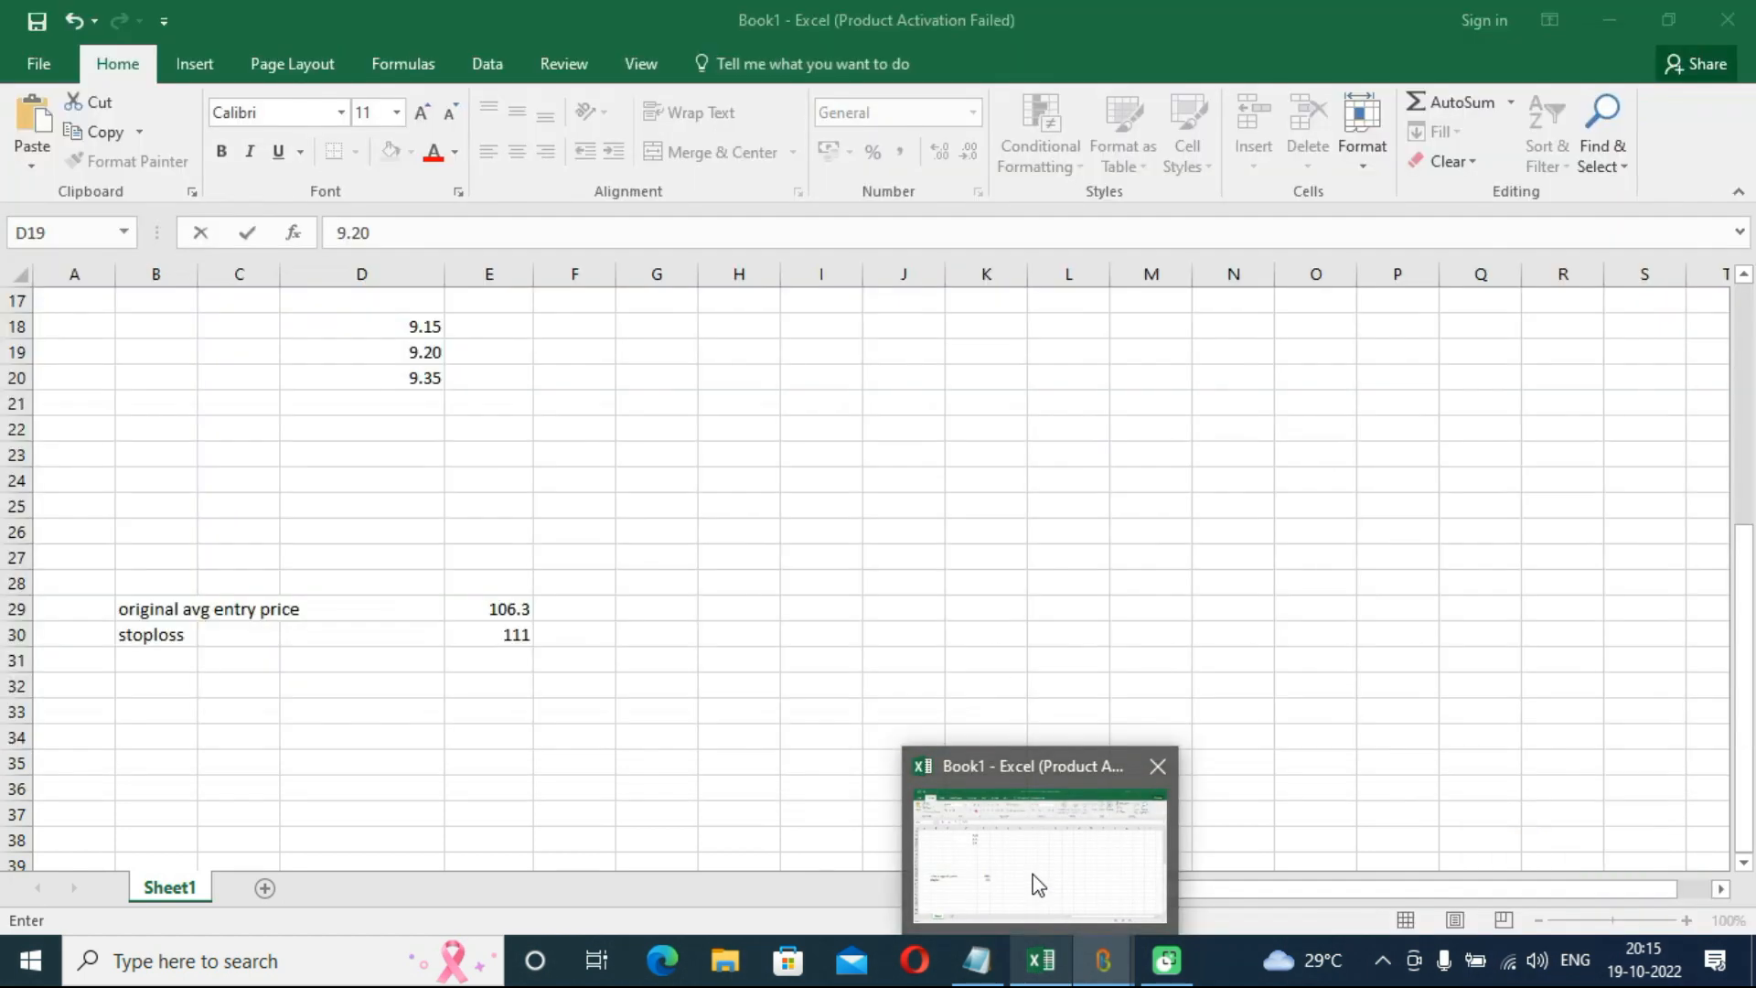
{"action": "left_click", "coordinate": [1039, 890]}
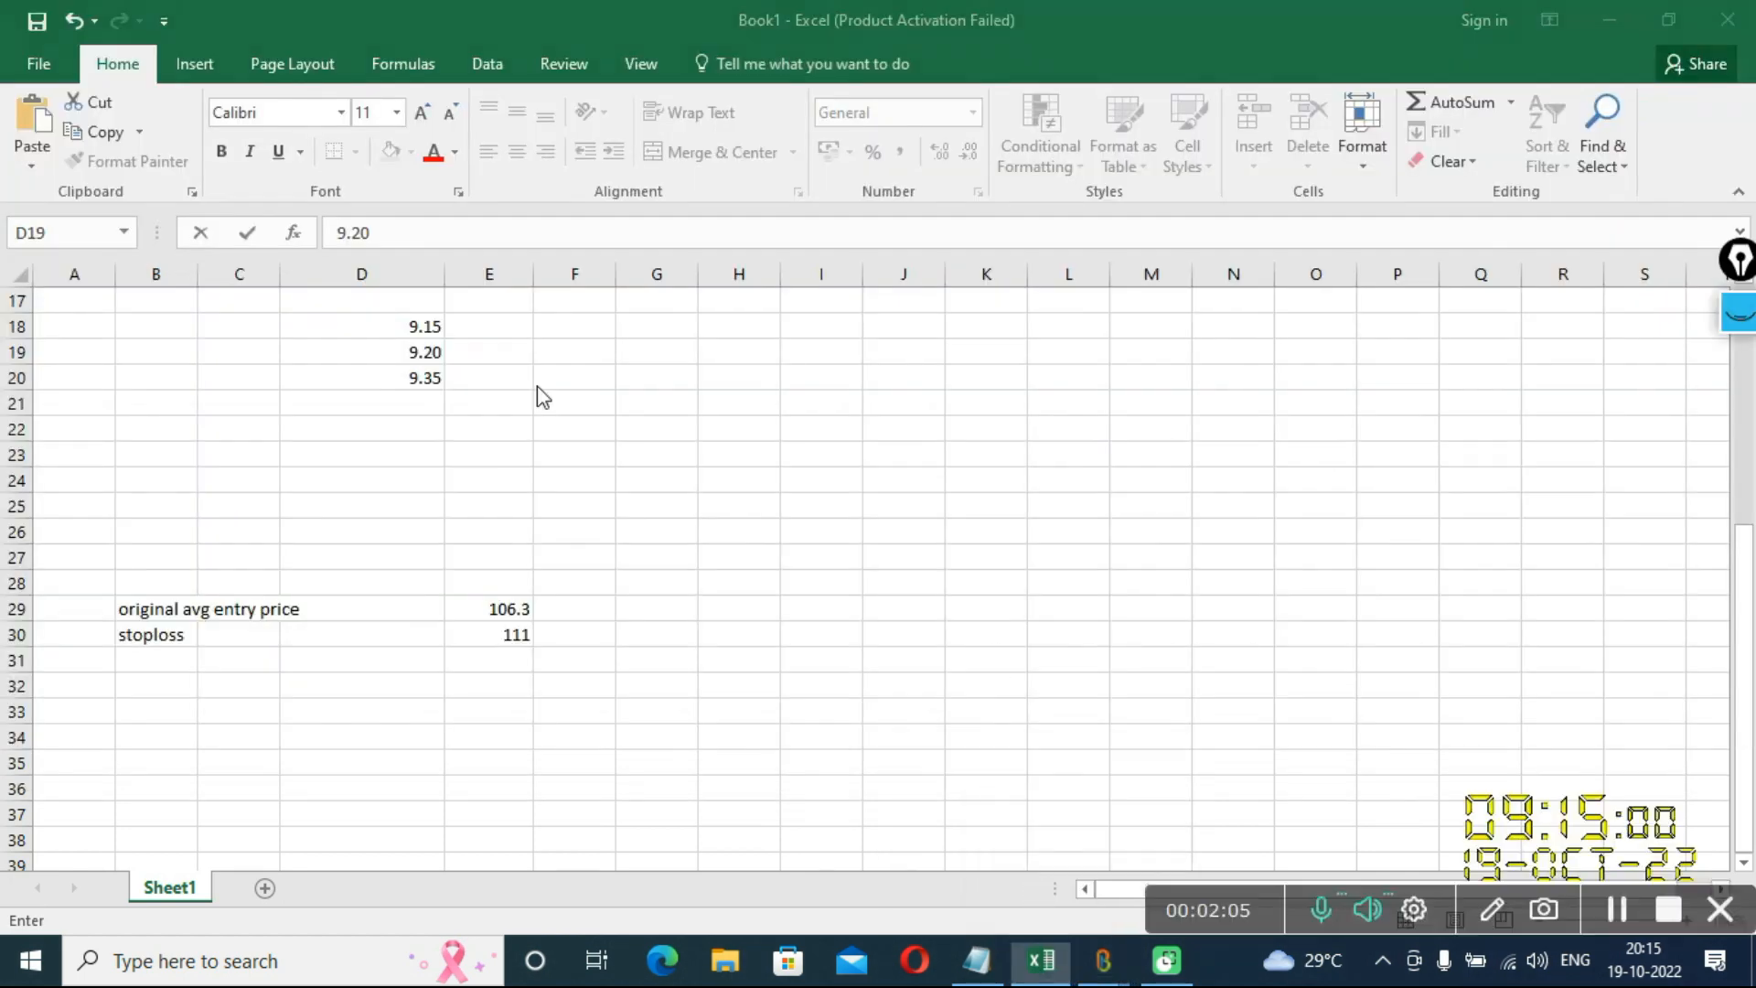
{"action": "left_click", "coordinate": [436, 323]}
{"action": "left_click", "coordinate": [435, 352]}
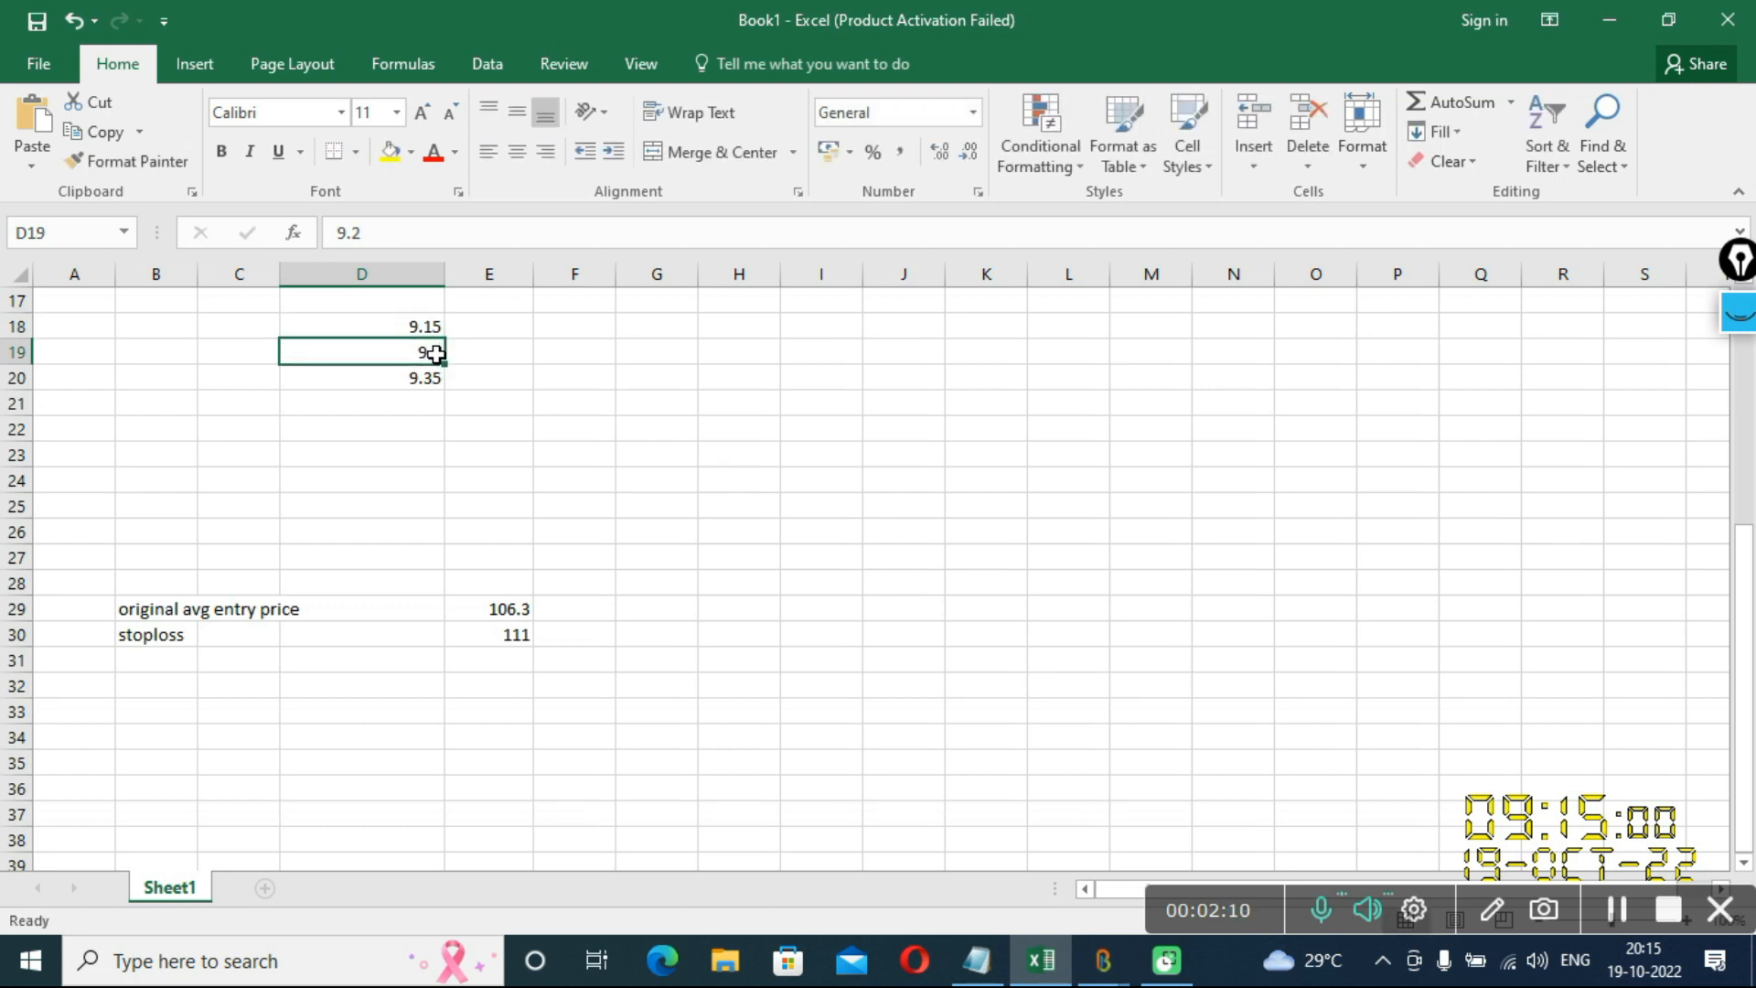
{"action": "left_click", "coordinate": [437, 378]}
{"action": "key", "text": "BackSpace"}
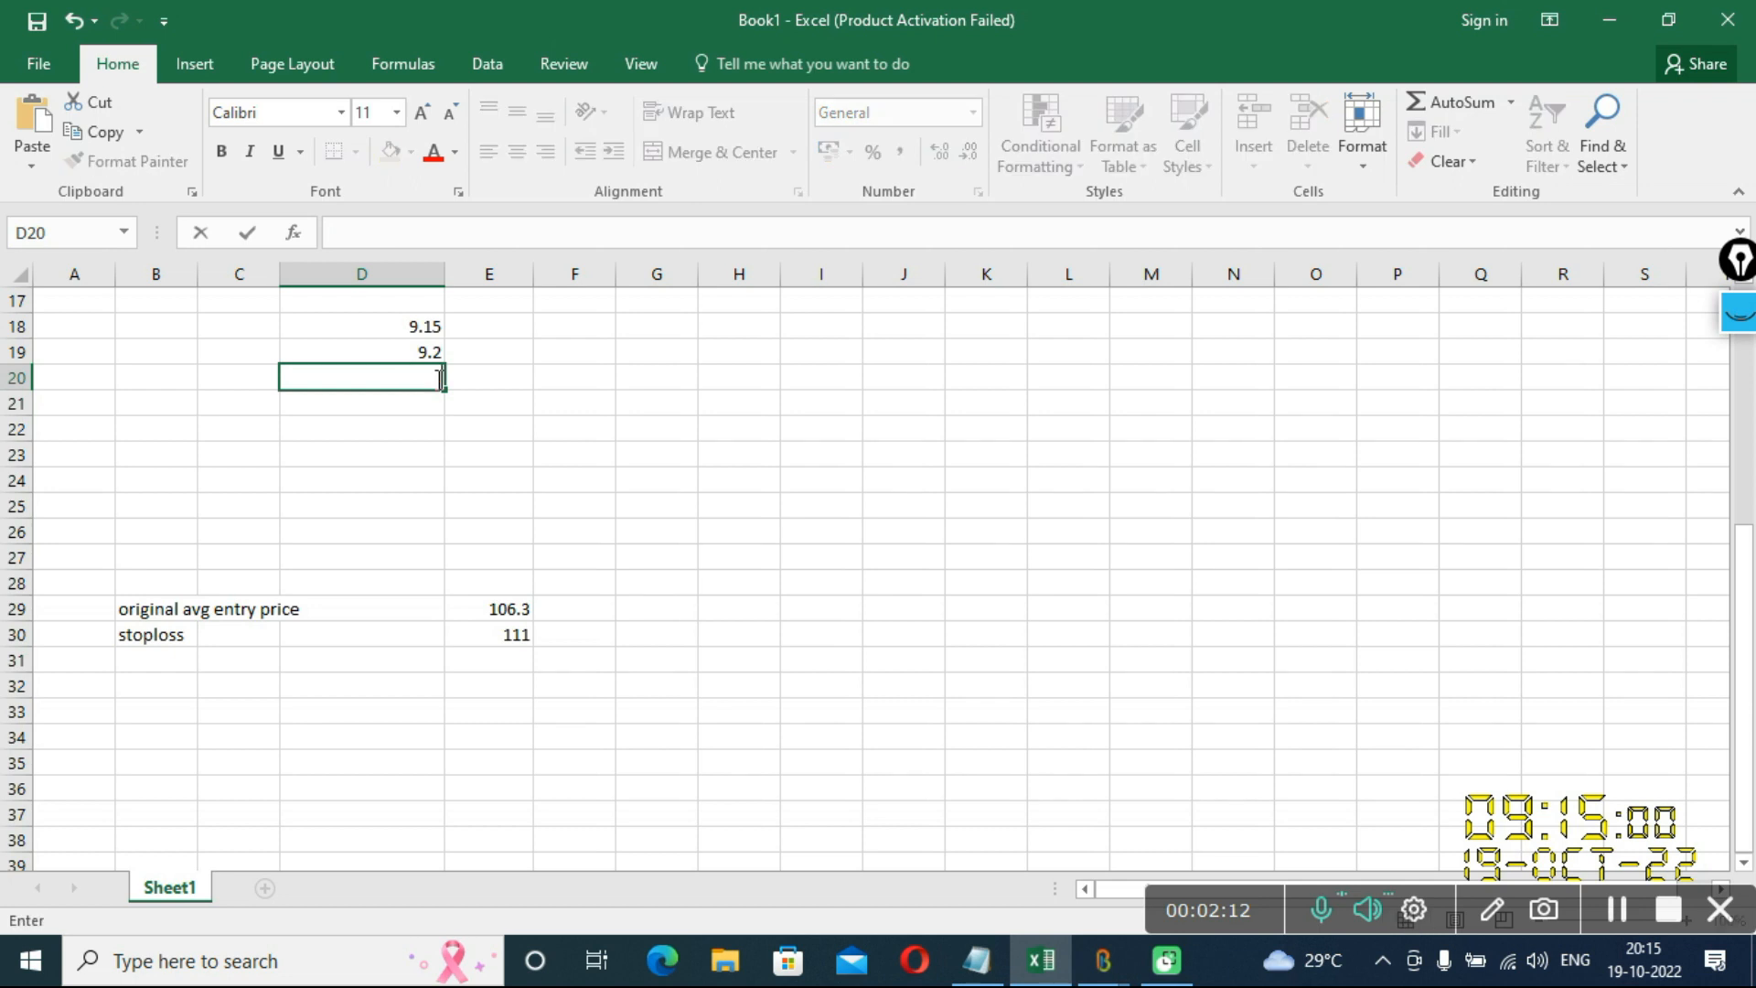
{"action": "type", "text": "9.25"}
{"action": "key", "text": "Return"}
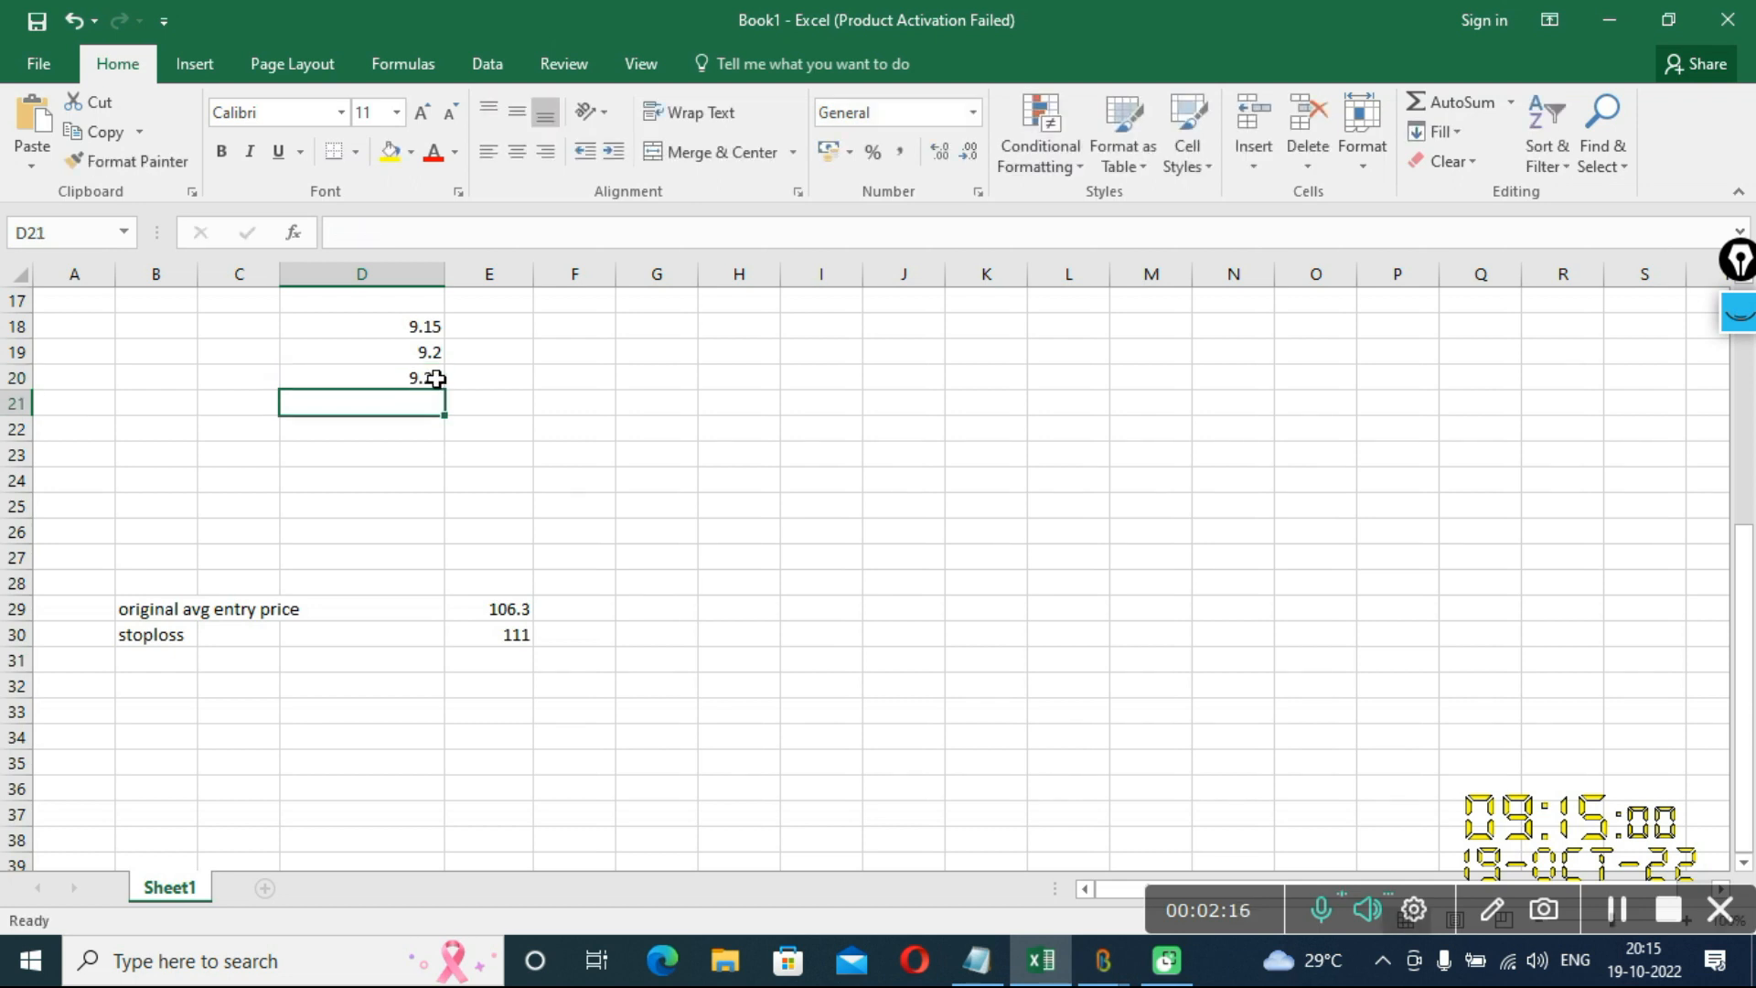
{"action": "type", "text": "9."}
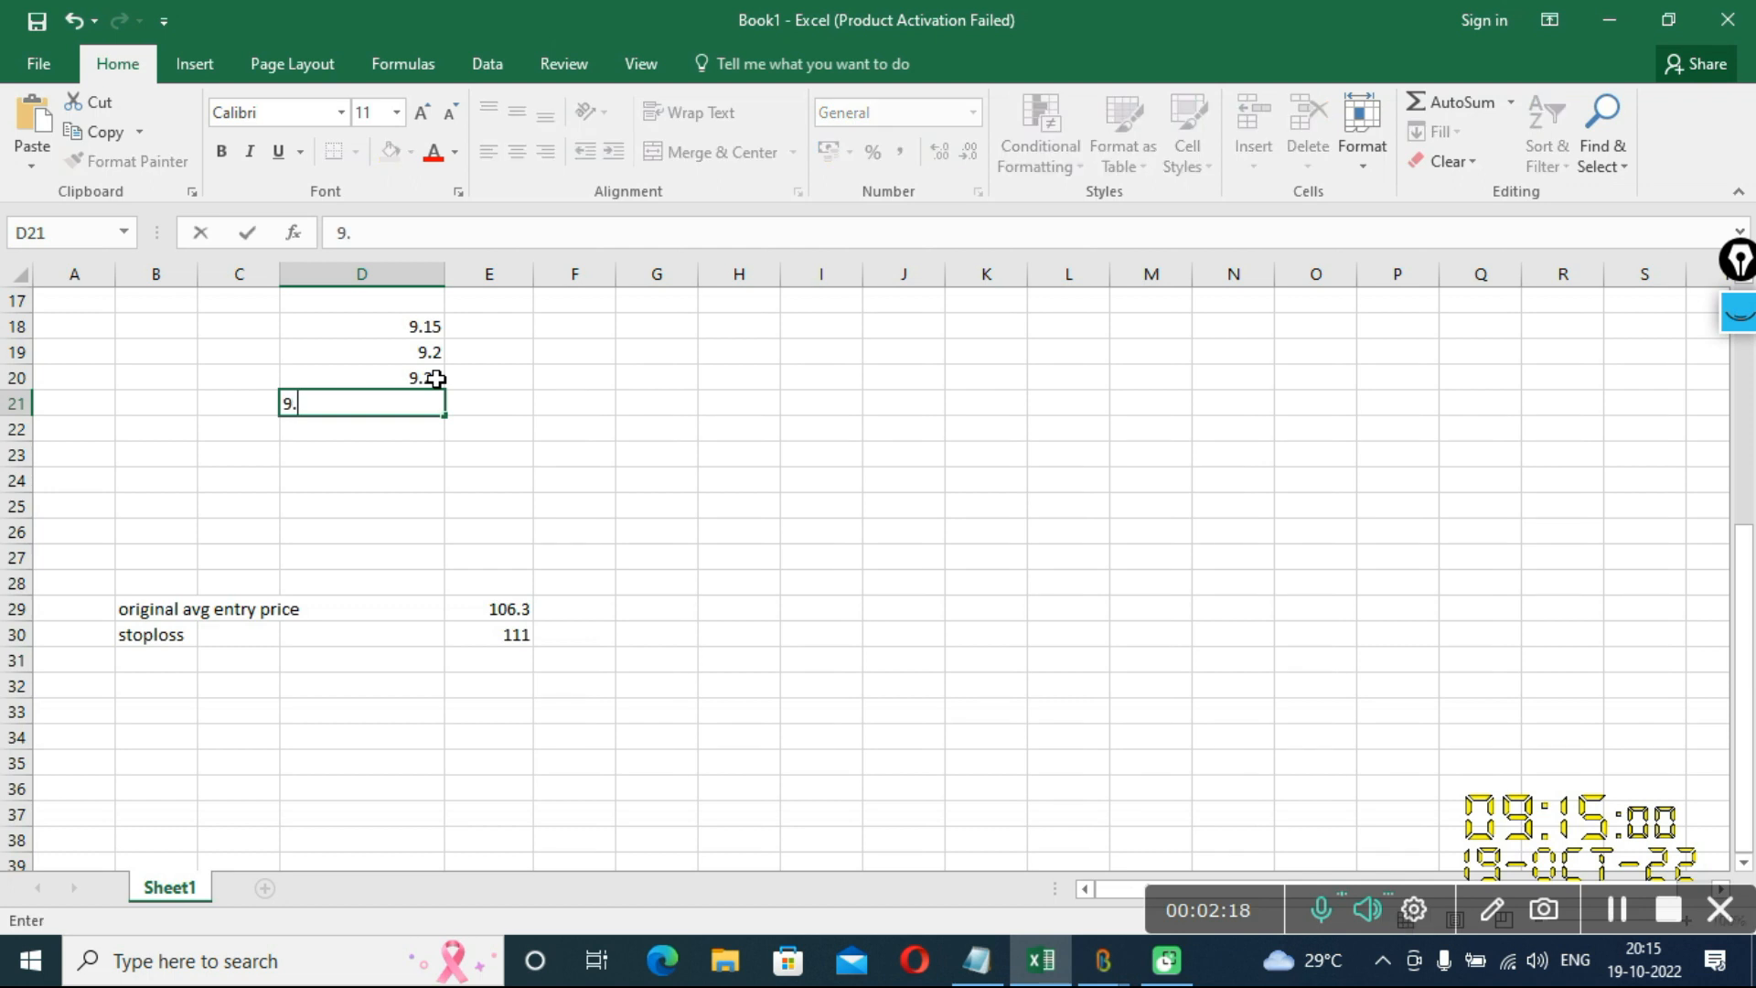
{"action": "type", "text": "30"}
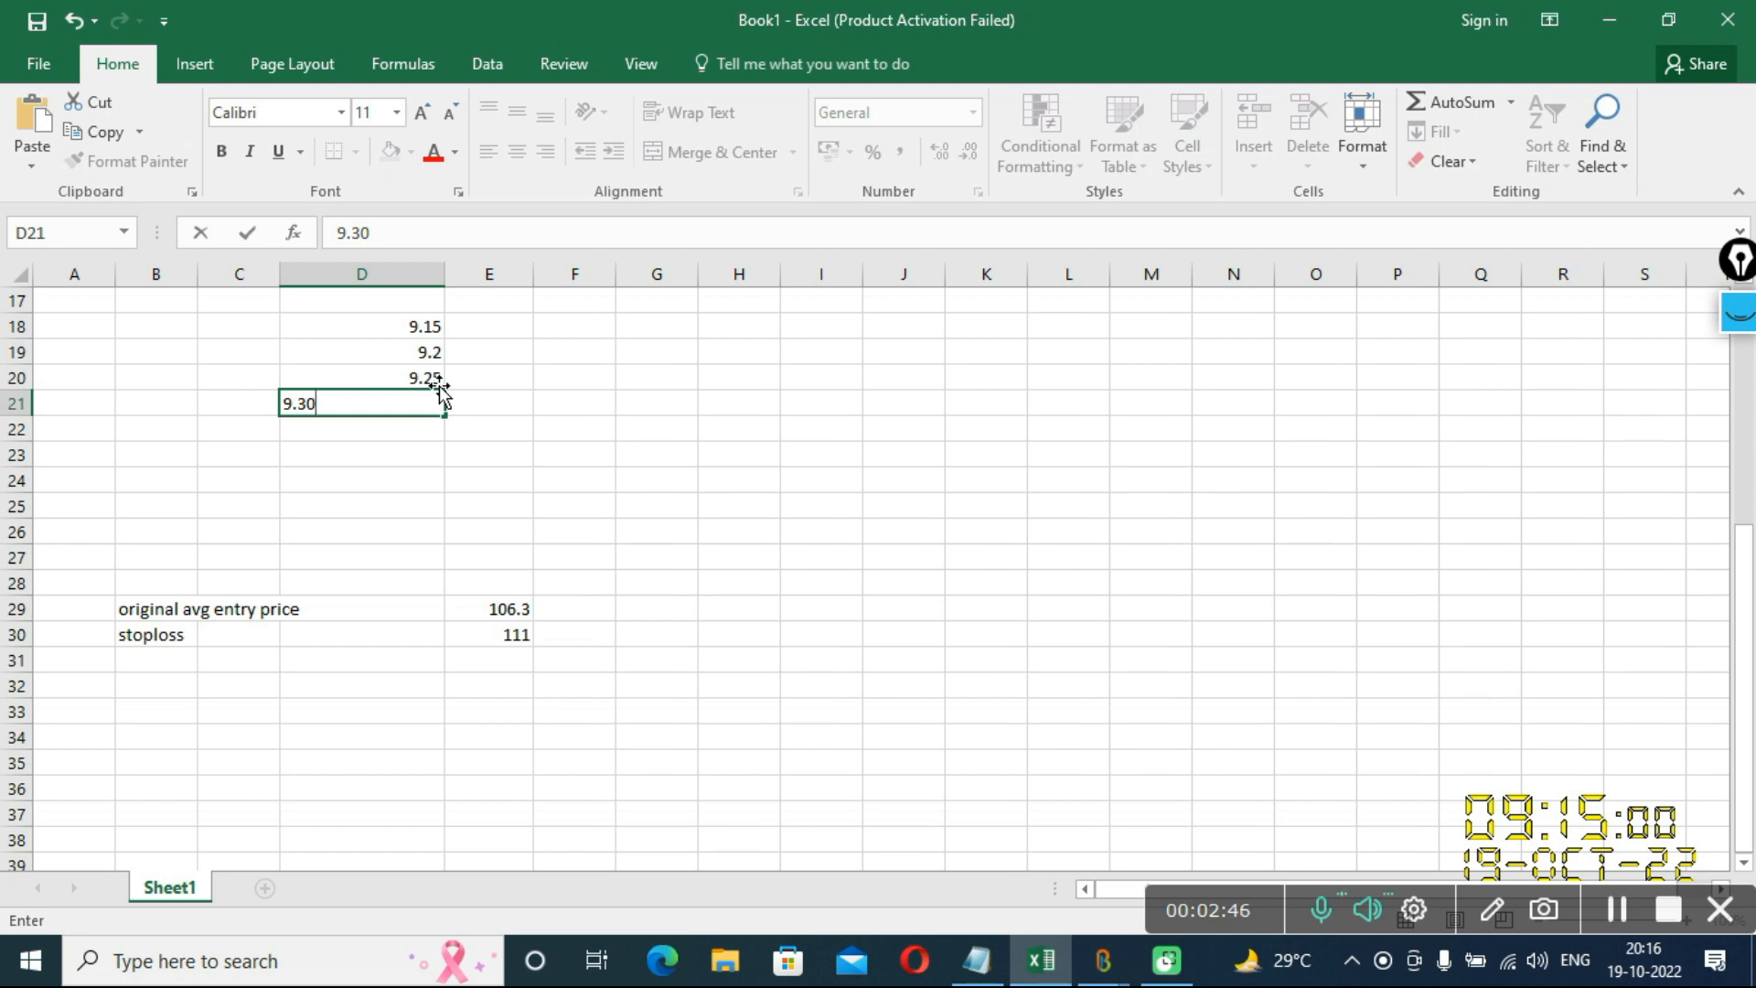
Compare the original avg entry price and stoploss in E29 and E30 with Backinzo's ReEntry Monitoring choices, ending back in Excel
{"action": "left_click", "coordinate": [527, 611]}
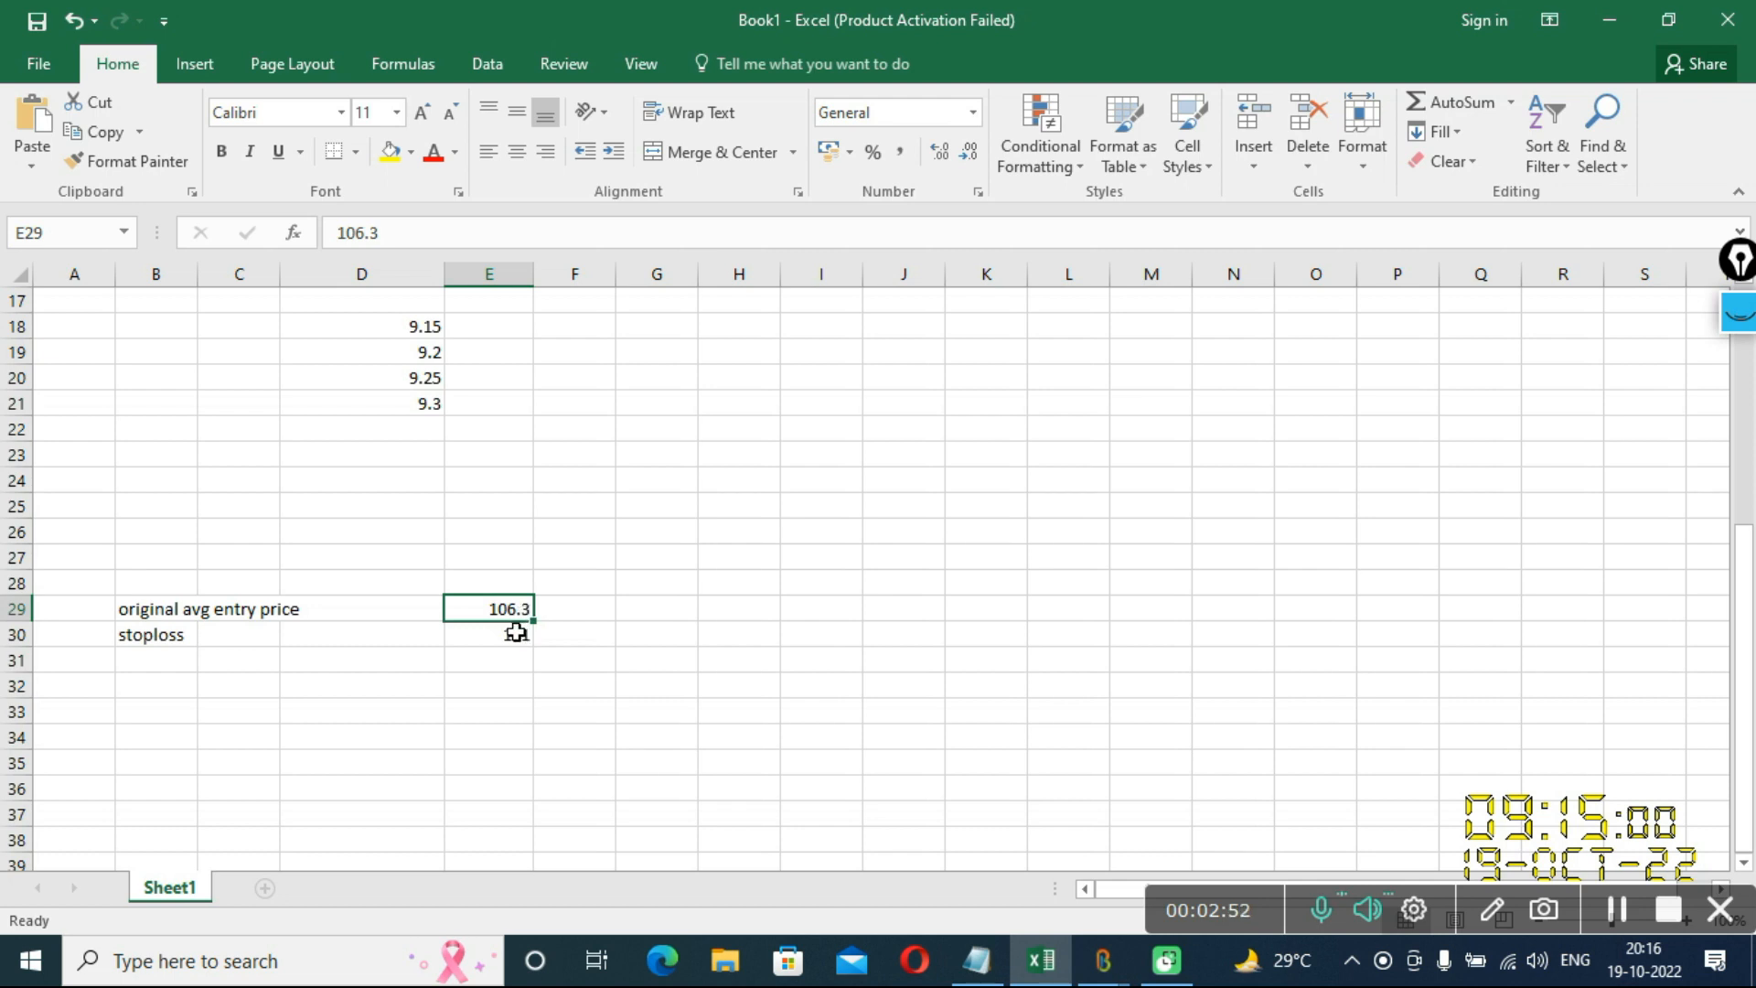
{"action": "left_click", "coordinate": [517, 638]}
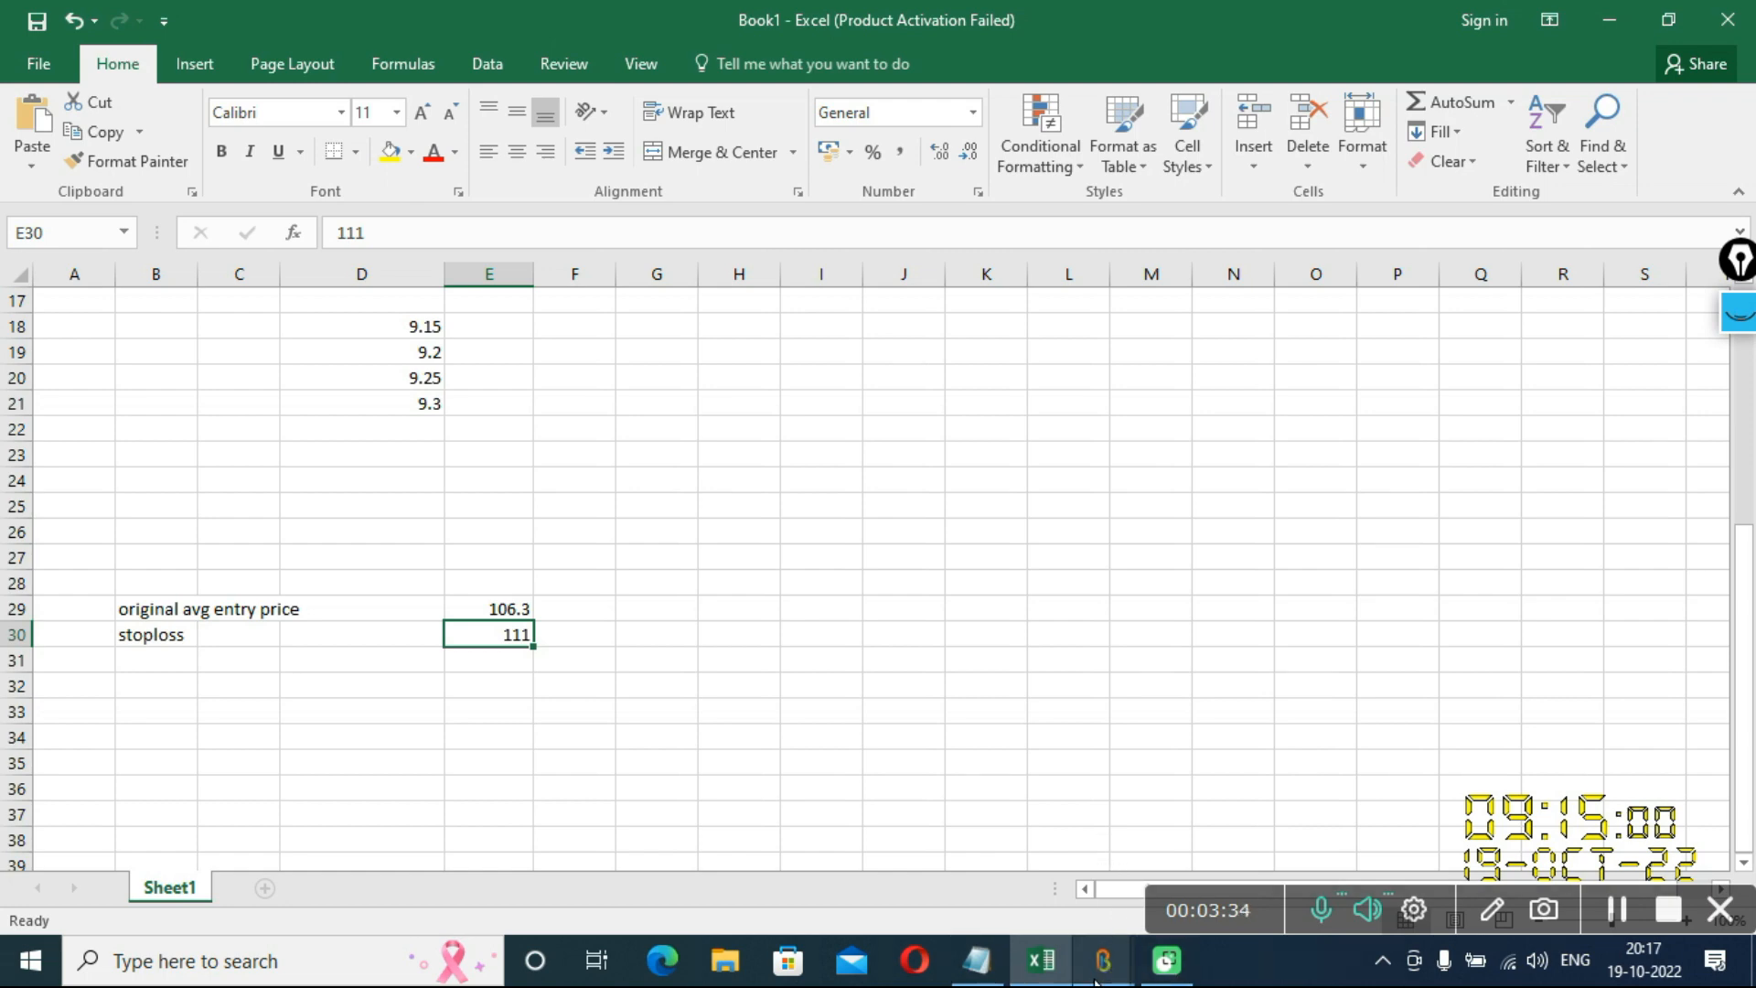
{"action": "mouse_move", "coordinate": [1102, 977]}
{"action": "left_click", "coordinate": [1130, 915]}
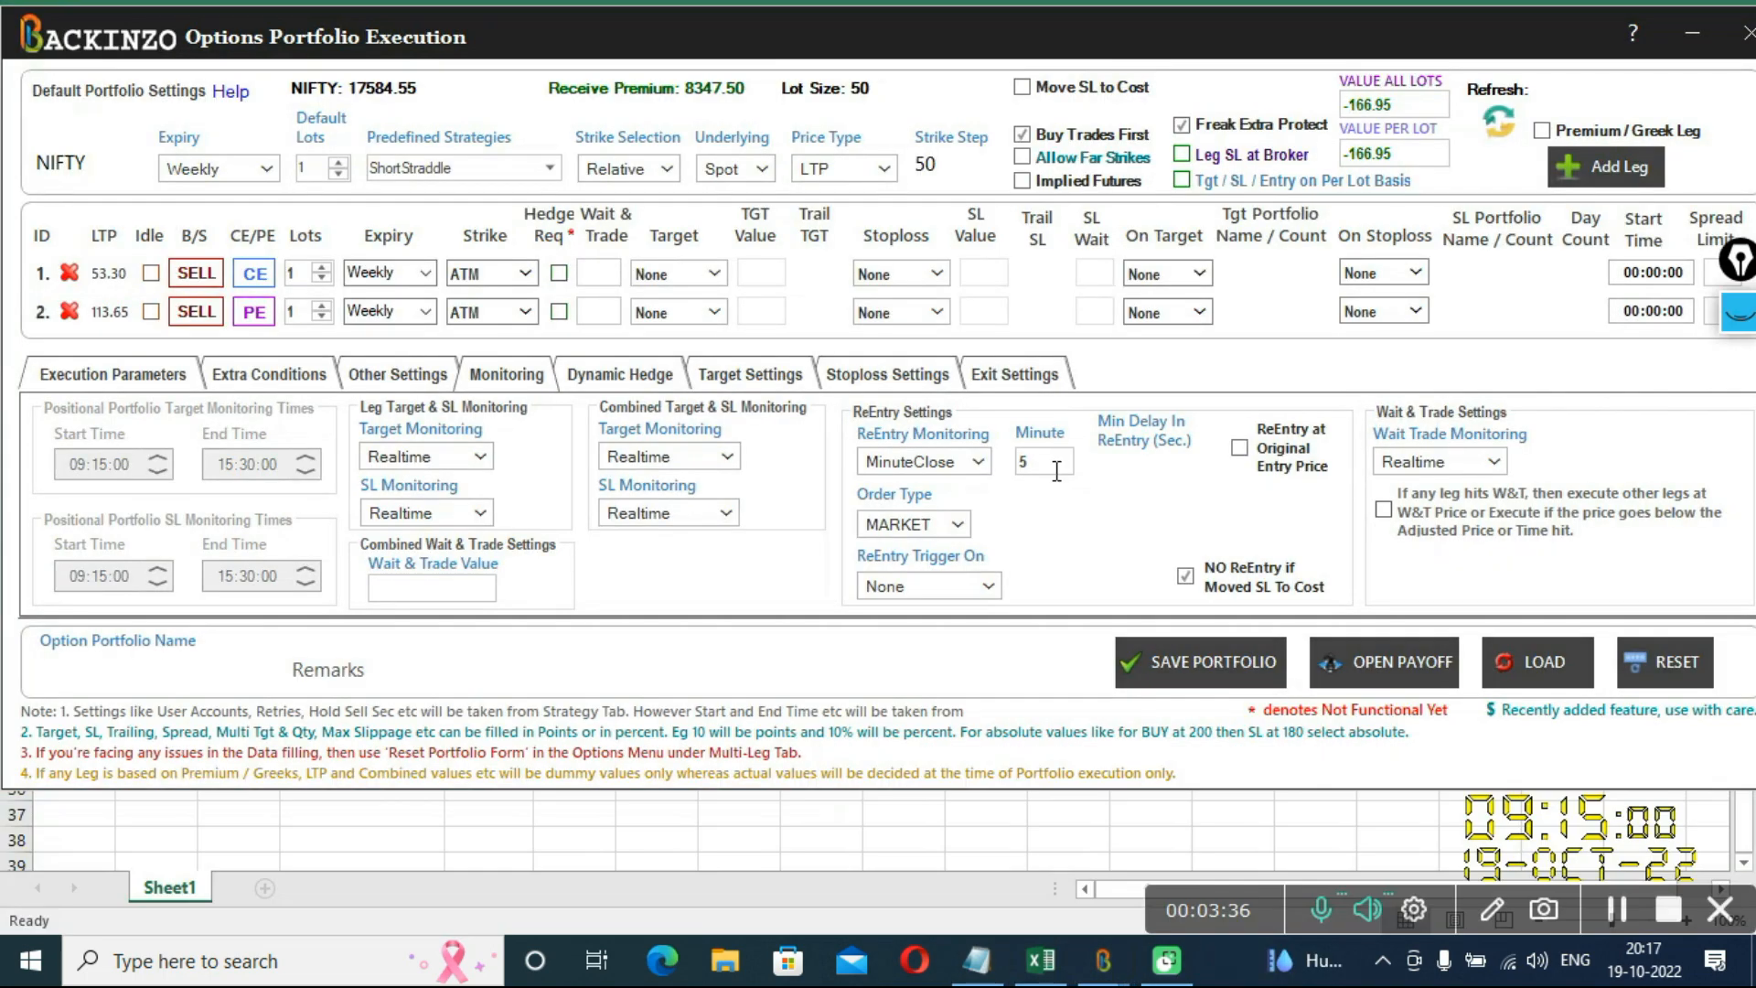
{"action": "mouse_move", "coordinate": [978, 473]}
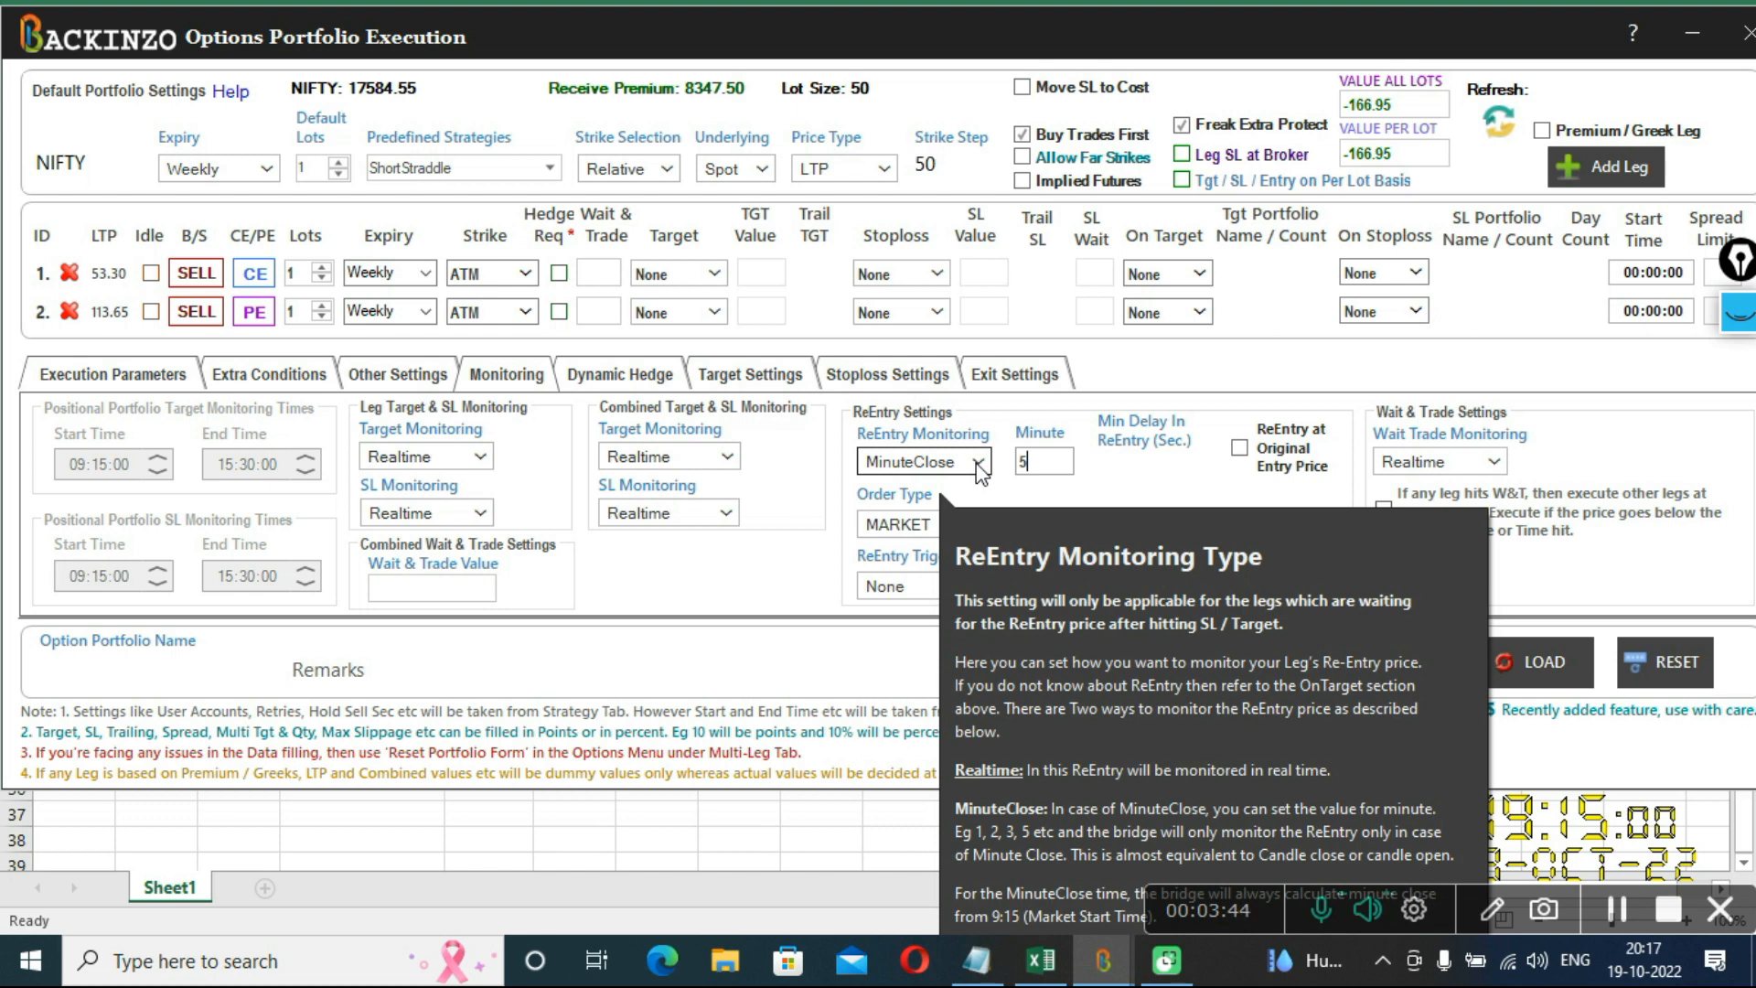
{"action": "left_click", "coordinate": [979, 461]}
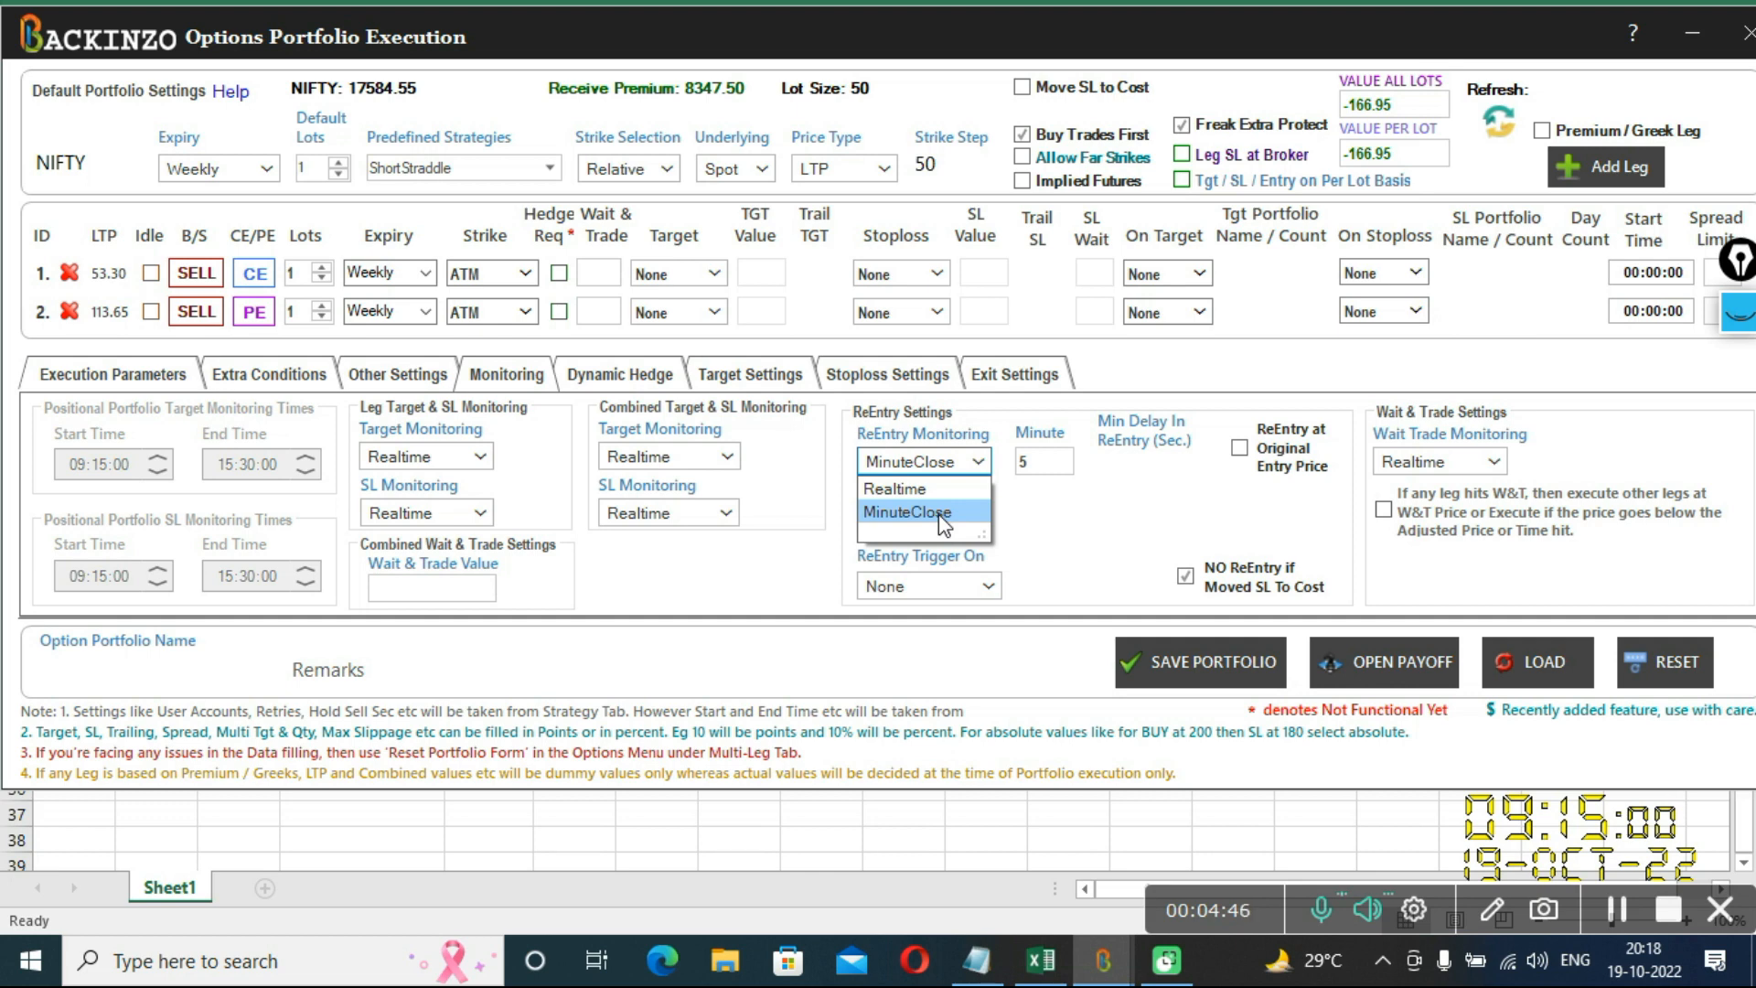
{"action": "mouse_move", "coordinate": [1042, 960]}
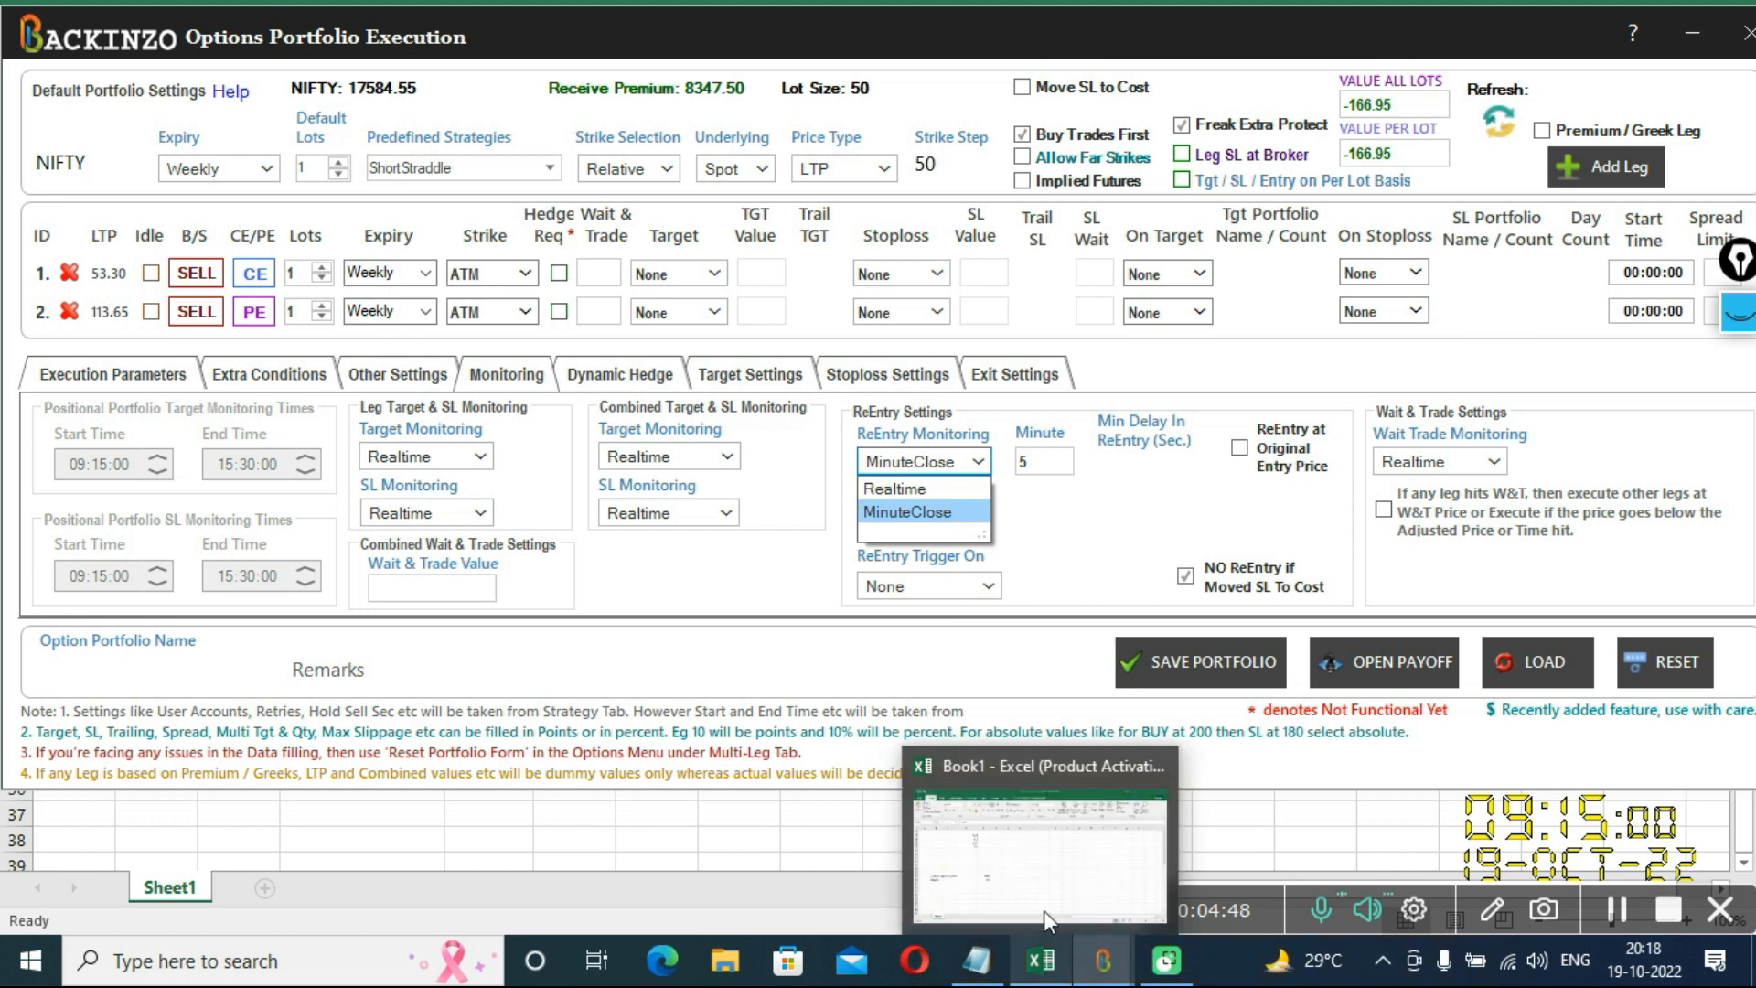
{"action": "left_click", "coordinate": [1029, 873]}
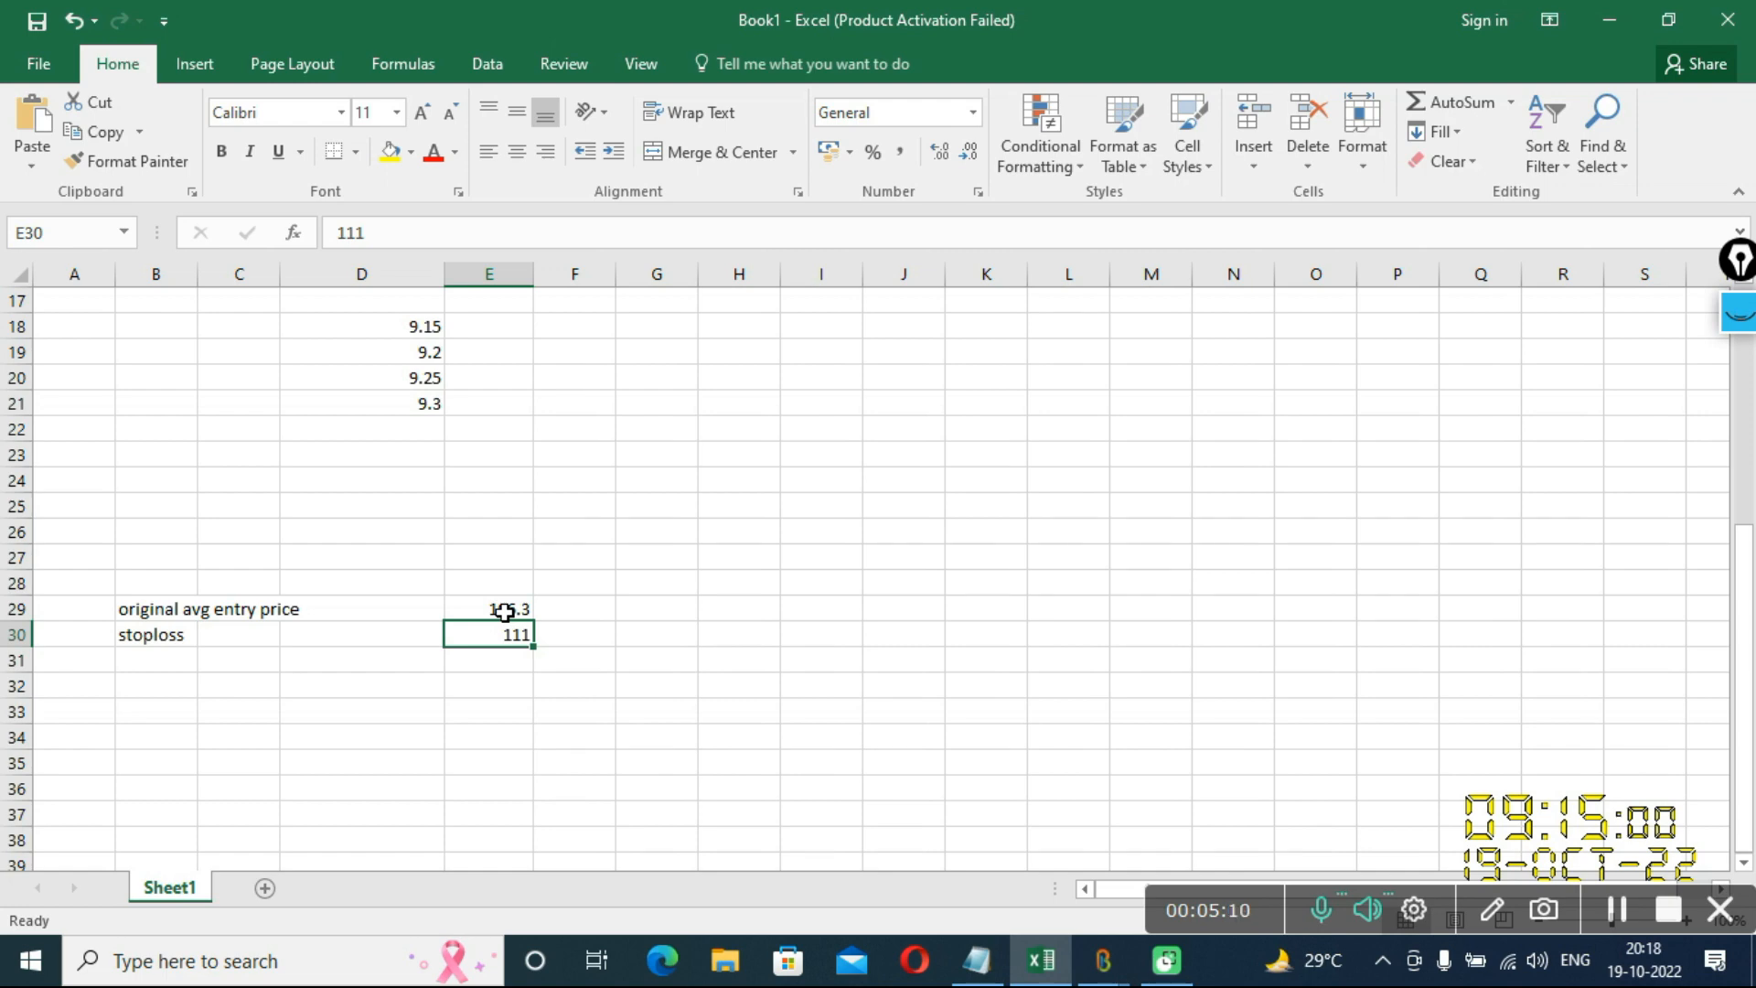
Return to Backinzo's portfolio form and set the minimum delay in re-entry to 3 seconds
{"action": "left_click", "coordinate": [1113, 968]}
{"action": "left_click", "coordinate": [1253, 806]}
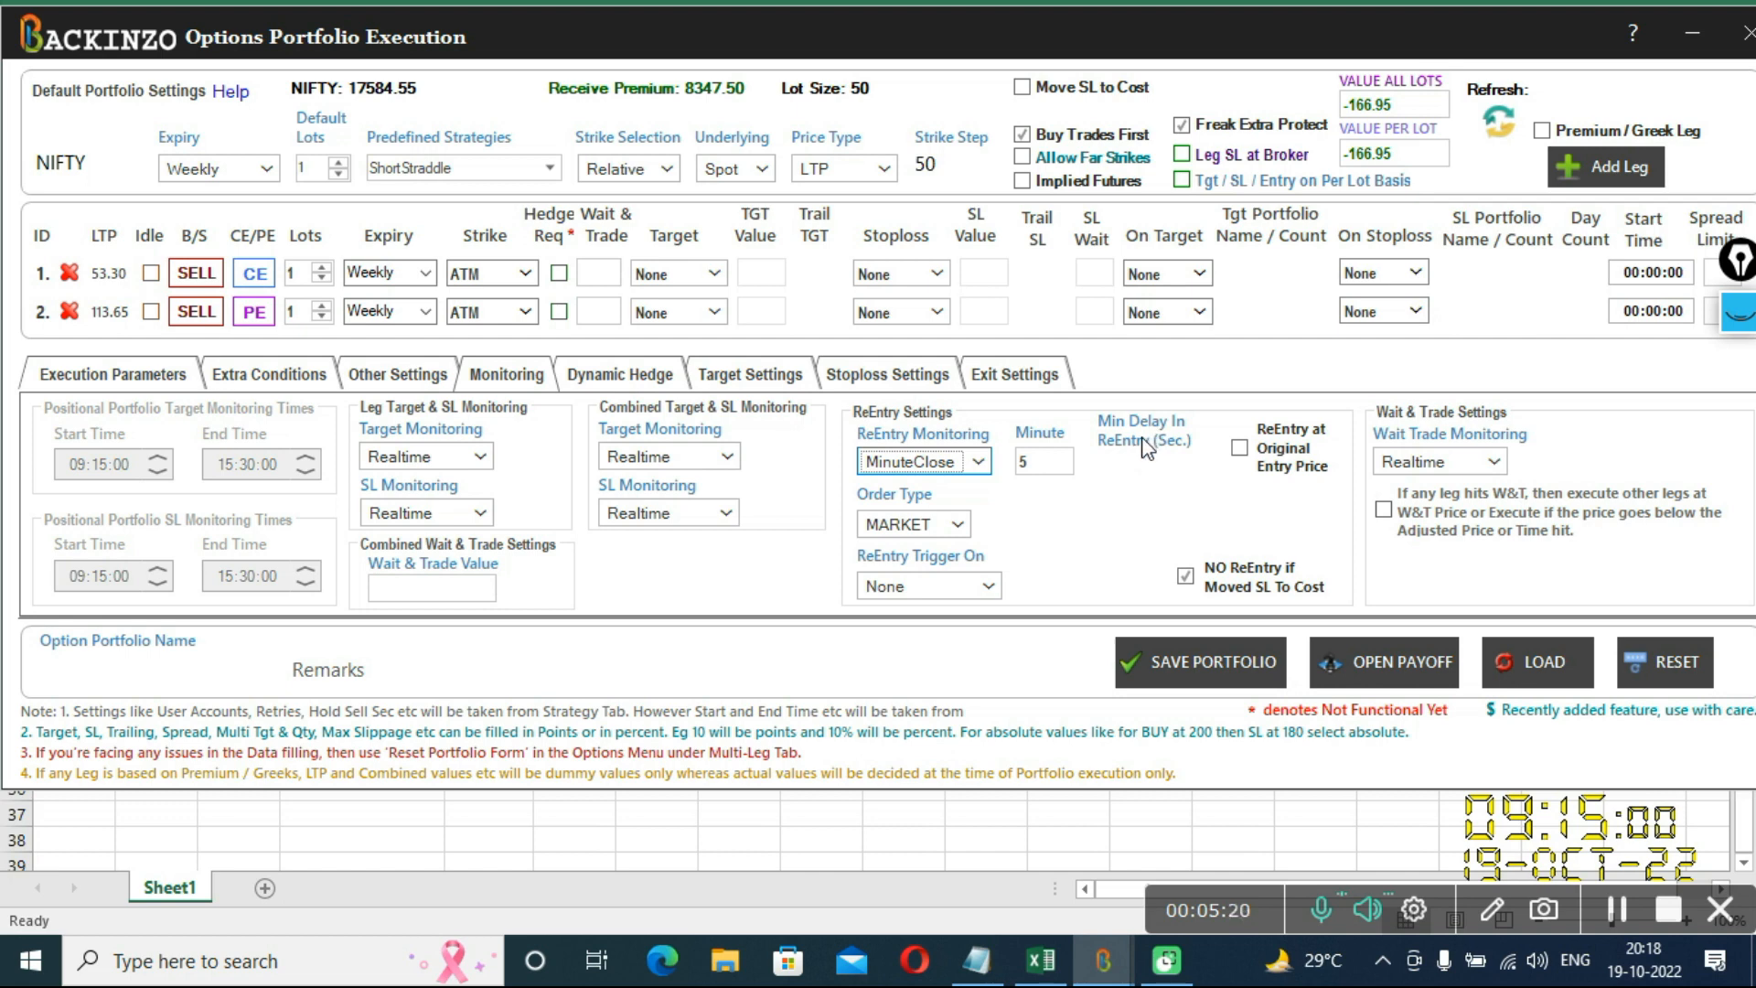
{"action": "mouse_move", "coordinate": [1141, 464]}
{"action": "left_click", "coordinate": [1125, 460]}
{"action": "type", "text": "3"}
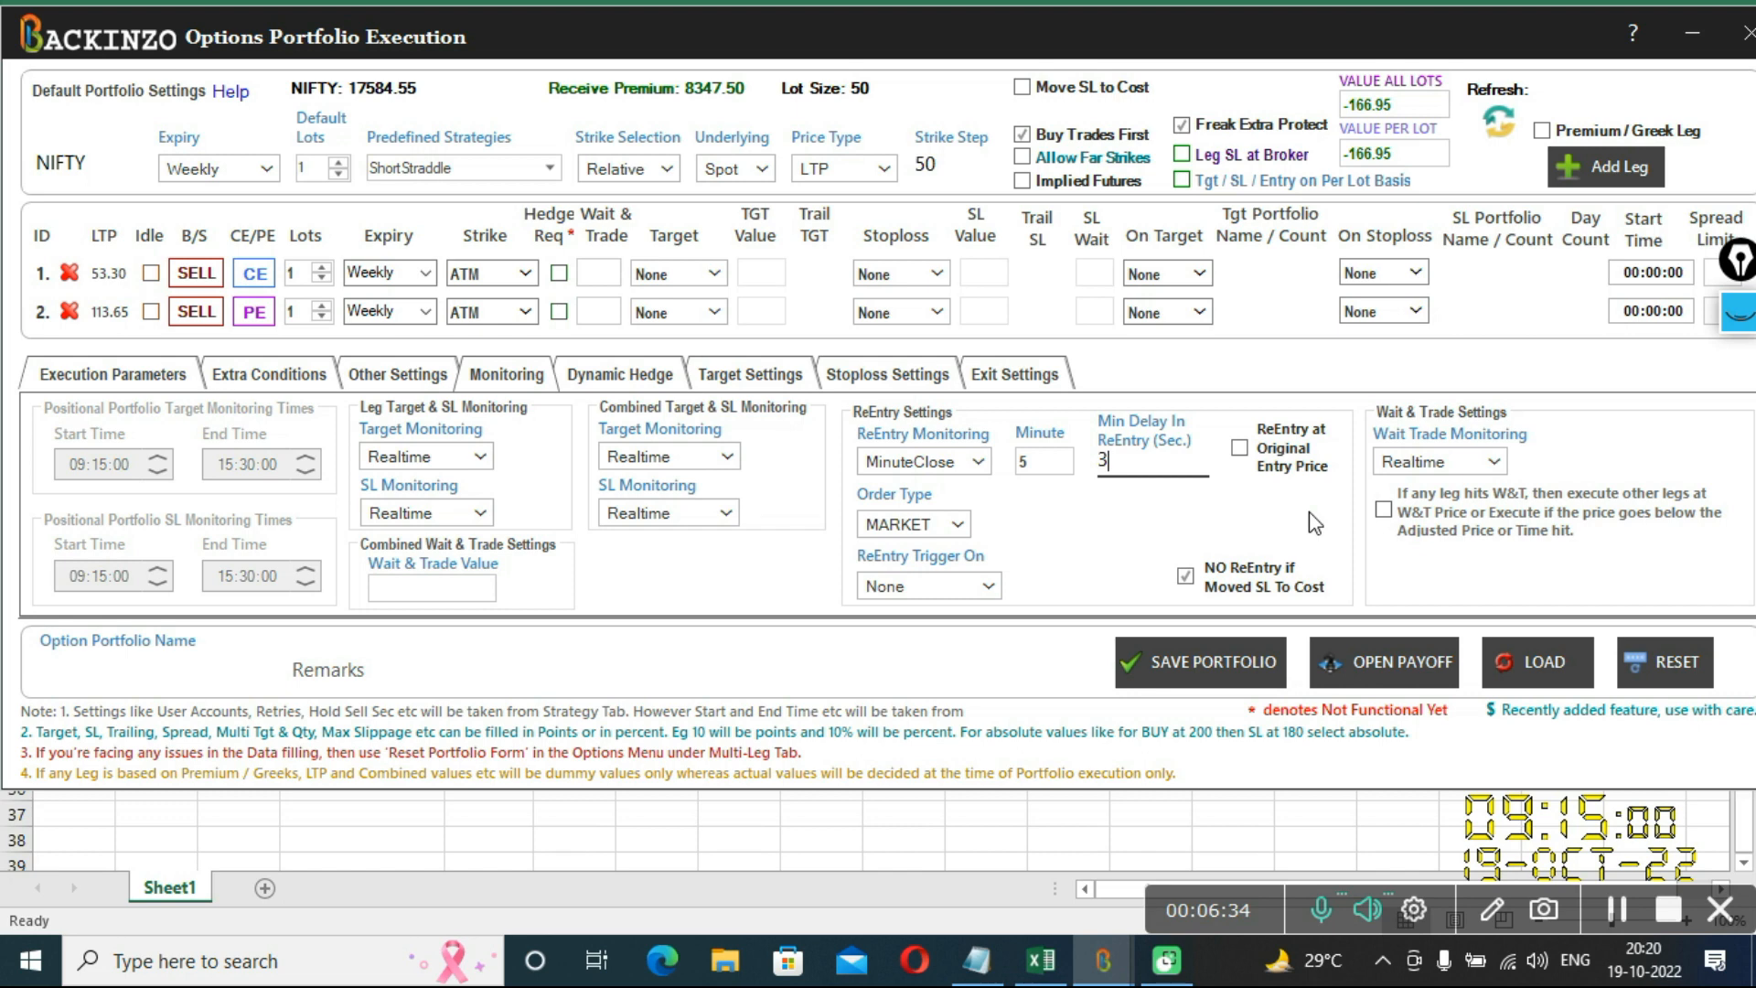
Switch to the Excel workbook and enter 104 in E32, below the original avg entry price and stoploss
{"action": "mouse_move", "coordinate": [1041, 960]}
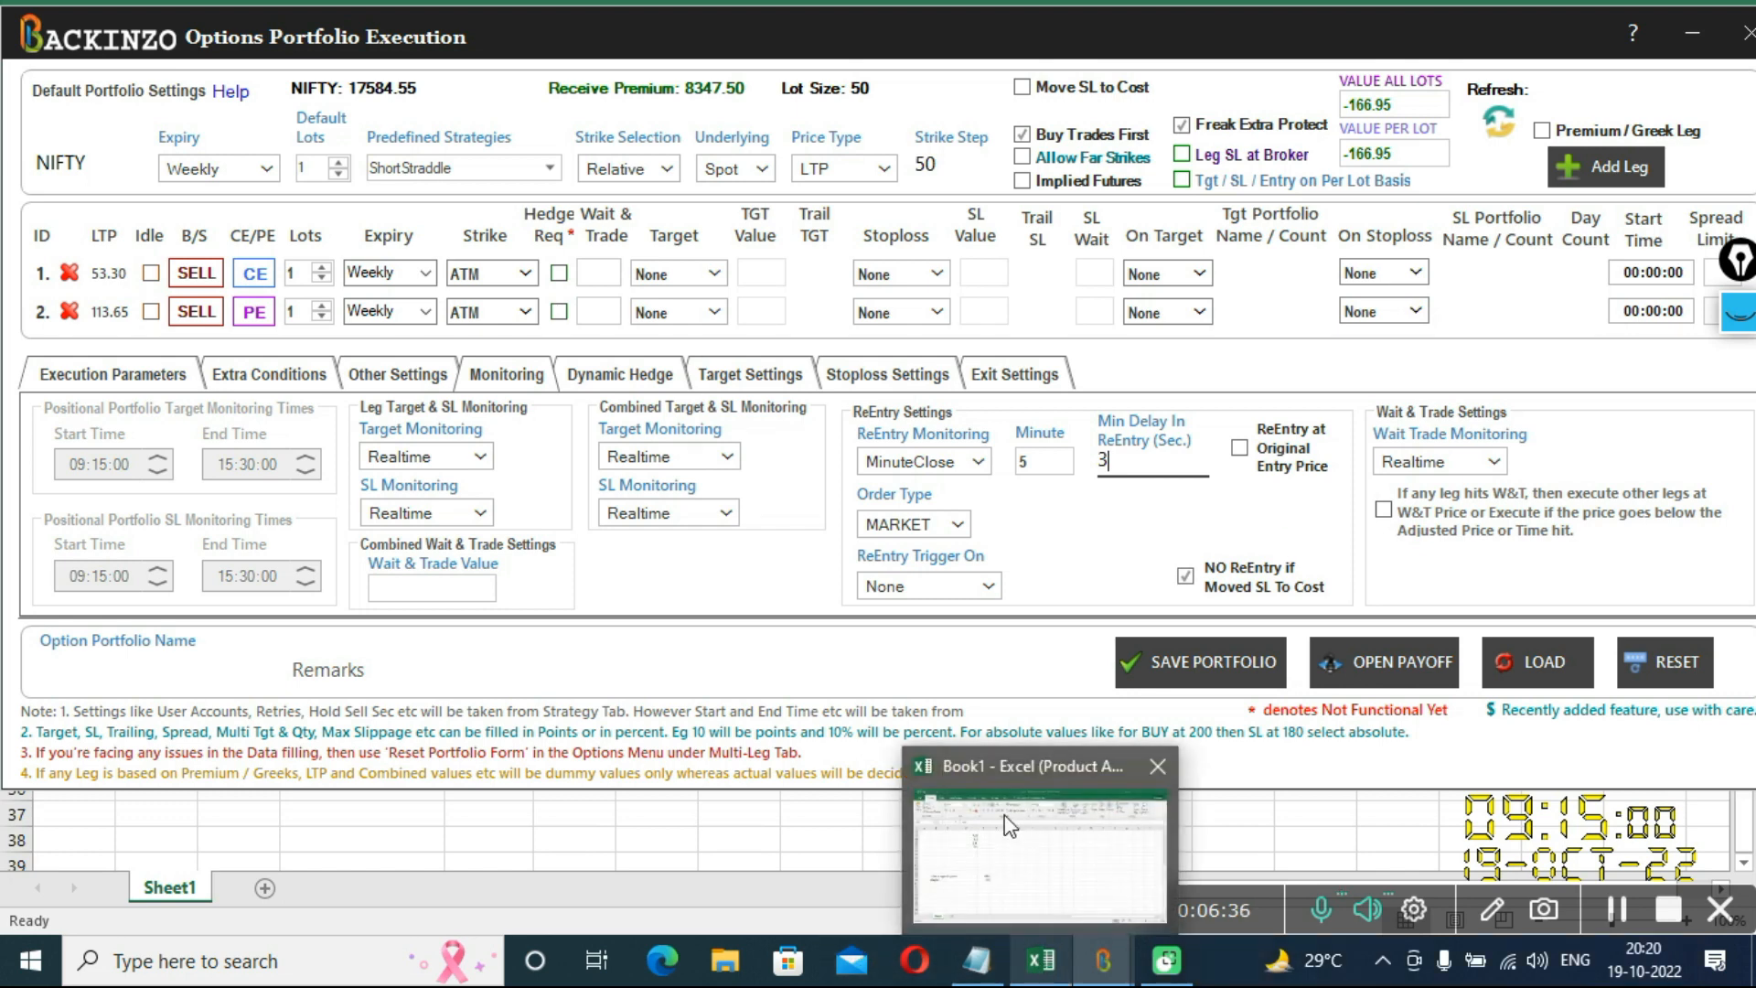
{"action": "left_click", "coordinate": [1009, 825]}
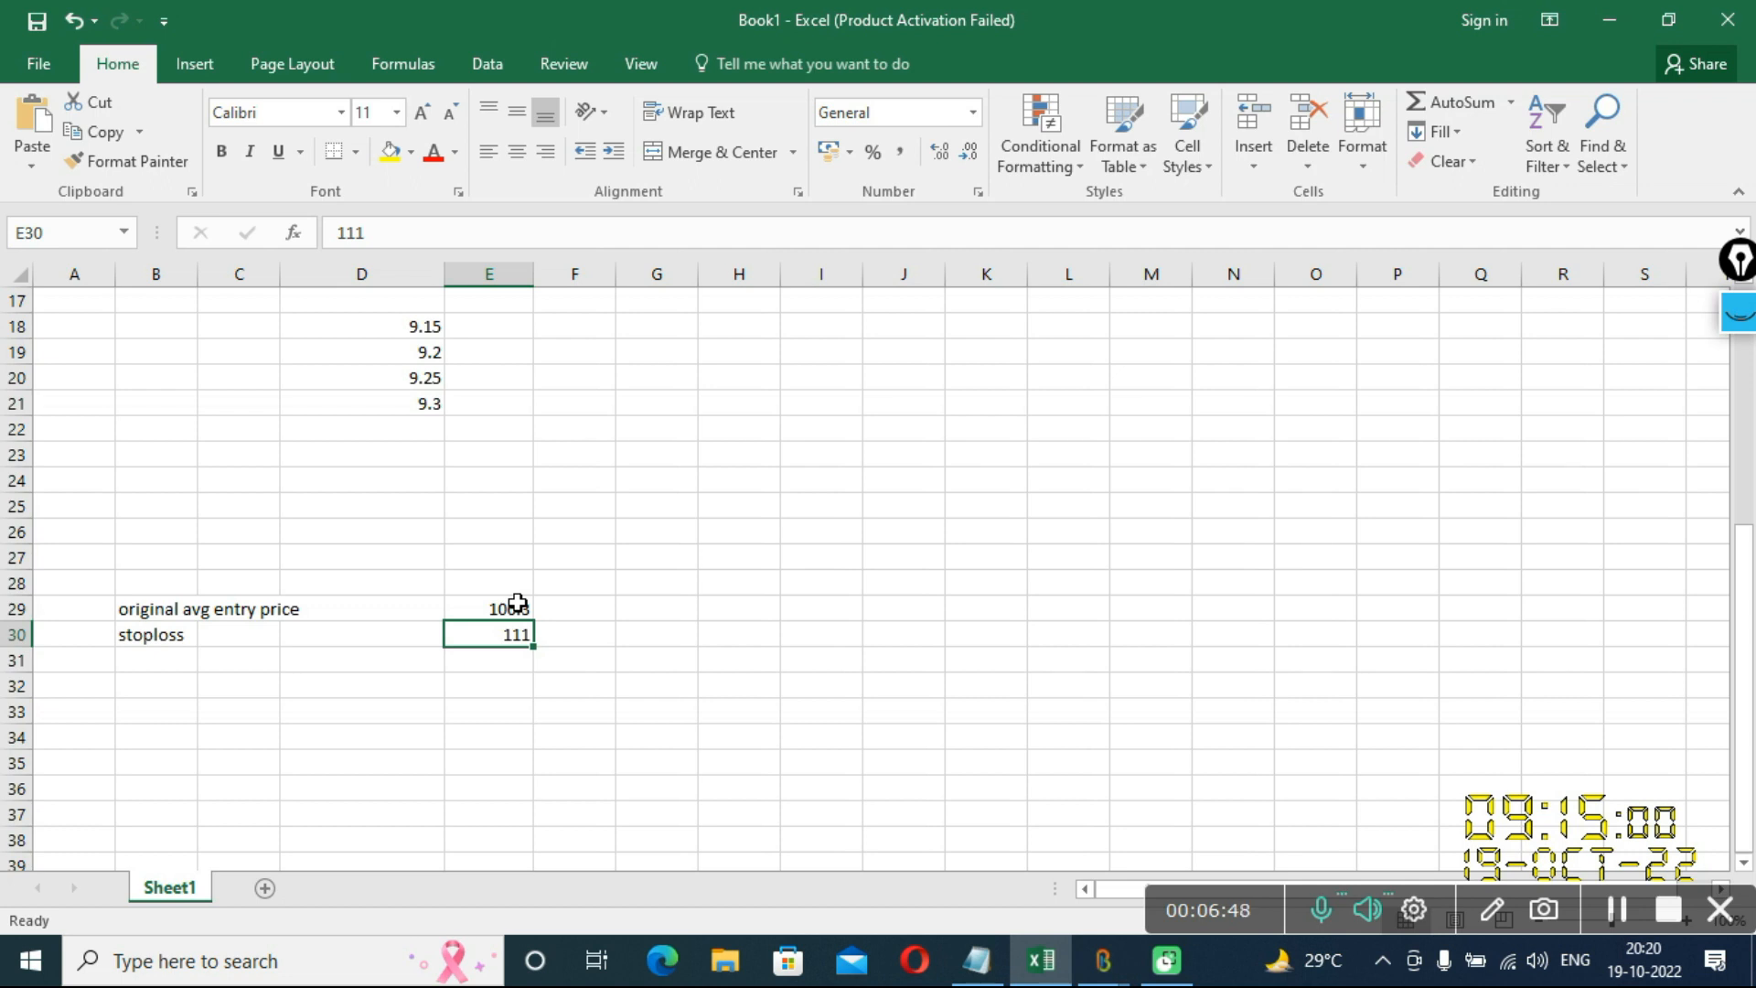
{"action": "left_click", "coordinate": [499, 689]}
{"action": "type", "text": "10"}
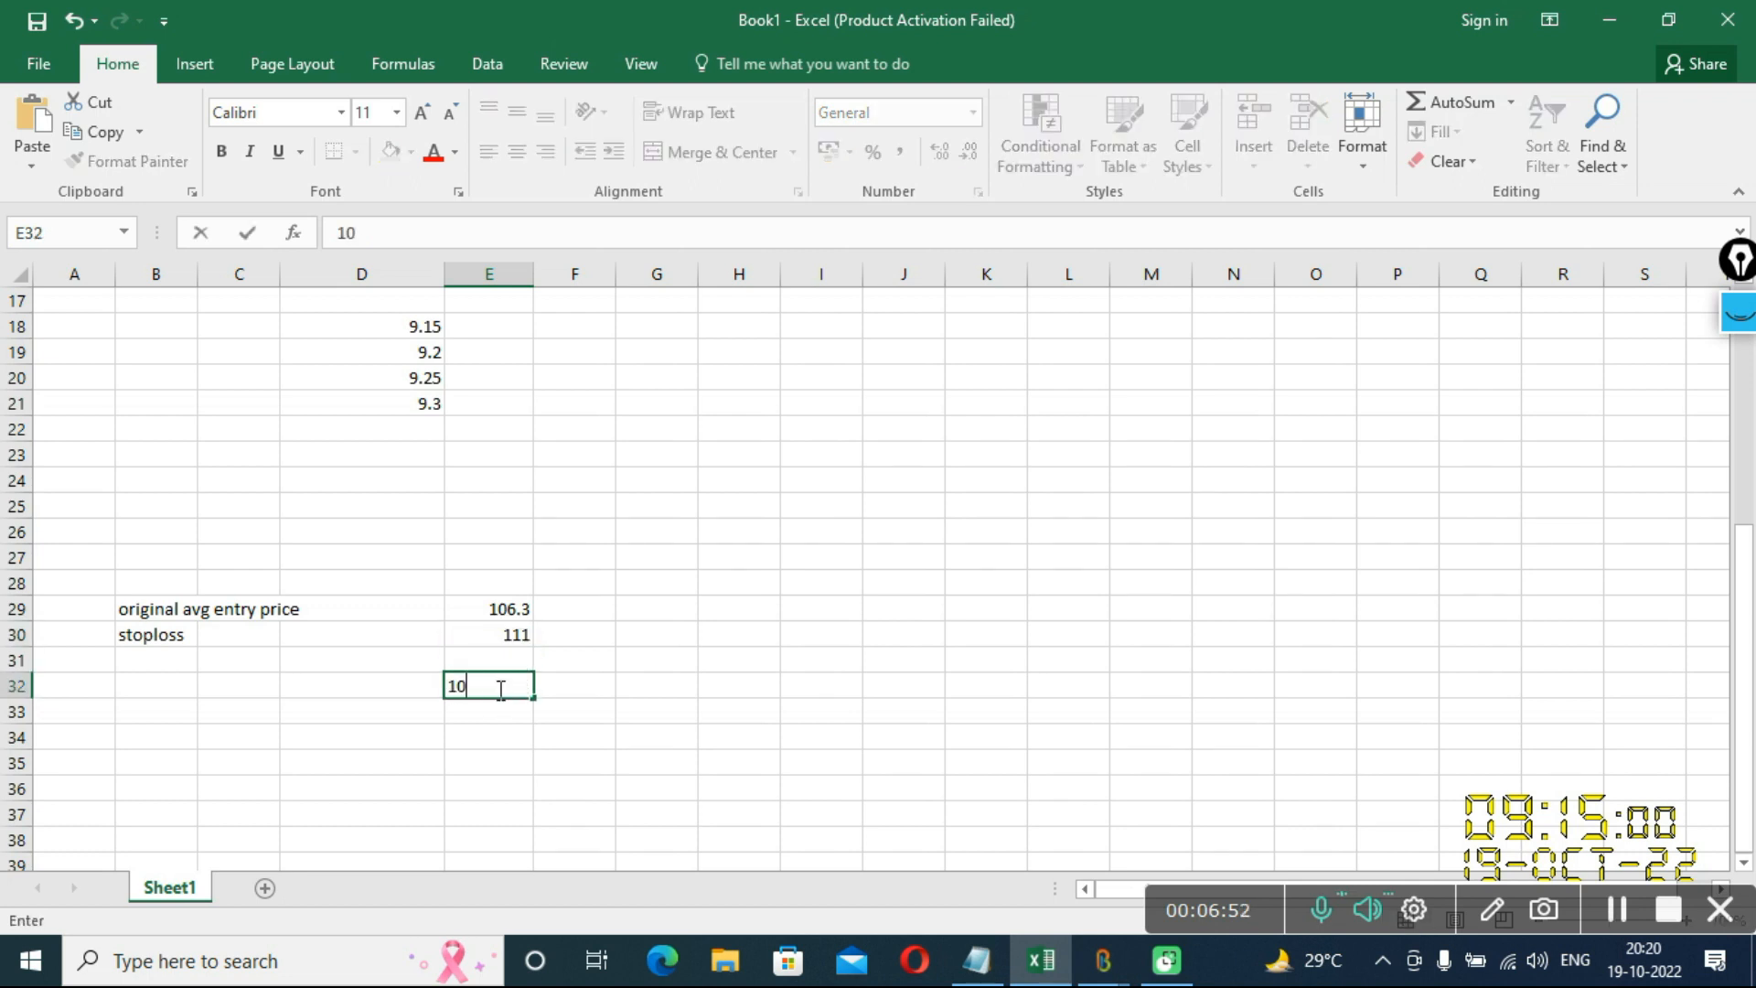
{"action": "type", "text": "4"}
Draw temporary pink arrows pointing at the original avg entry price in E29 and at 104 in E32, and hide the annotations
{"action": "left_click", "coordinate": [1738, 314]}
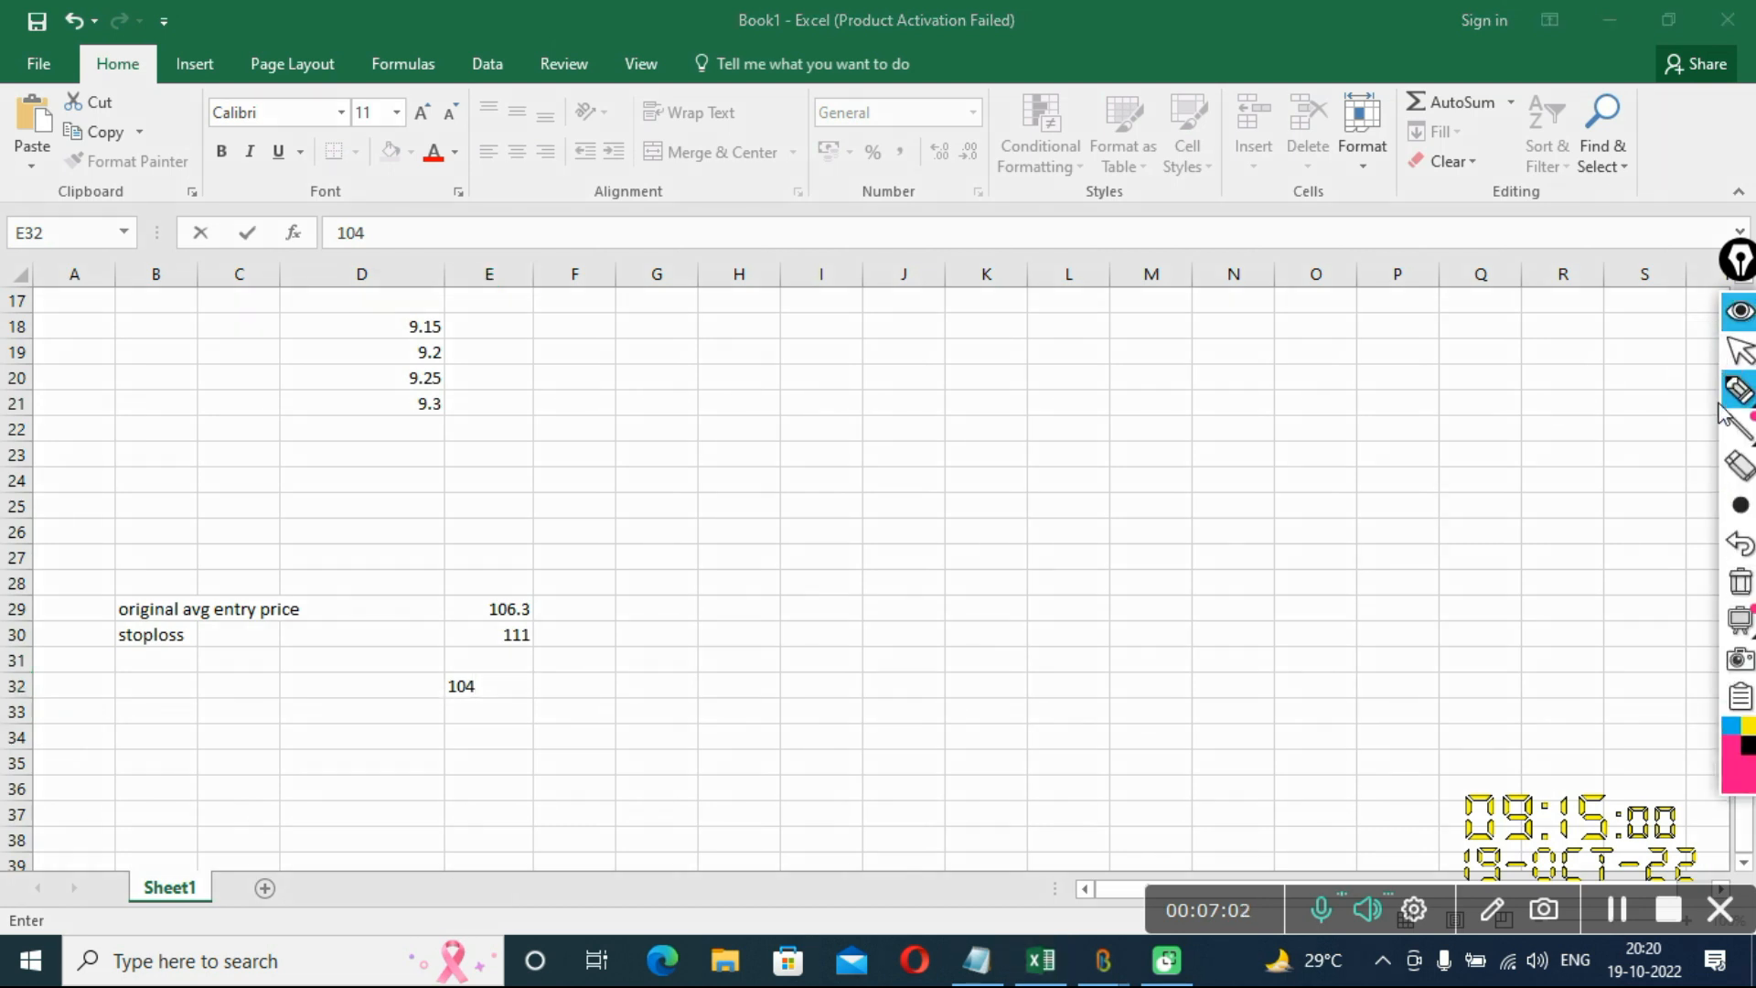
{"action": "mouse_move", "coordinate": [1745, 399]}
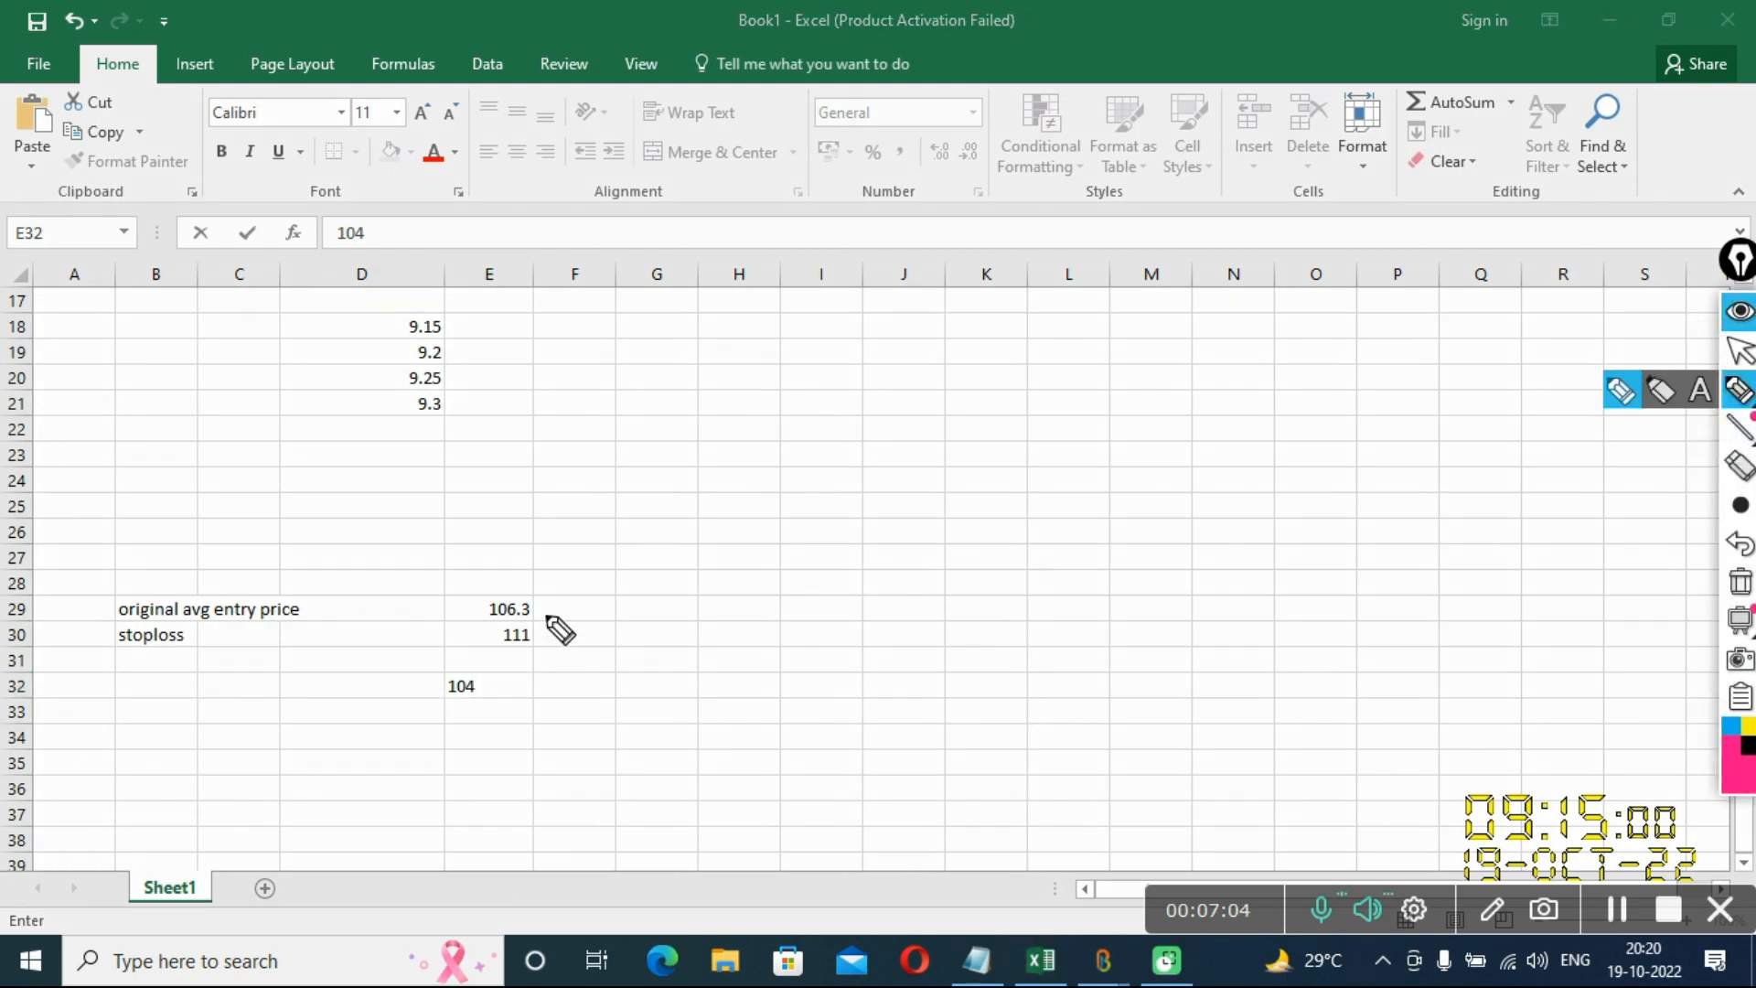
{"action": "mouse_move", "coordinate": [549, 614]}
{"action": "left_mouse_down"}
{"action": "mouse_move", "coordinate": [734, 611]}
{"action": "mouse_move", "coordinate": [557, 608]}
{"action": "mouse_move", "coordinate": [573, 641]}
{"action": "left_mouse_up"}
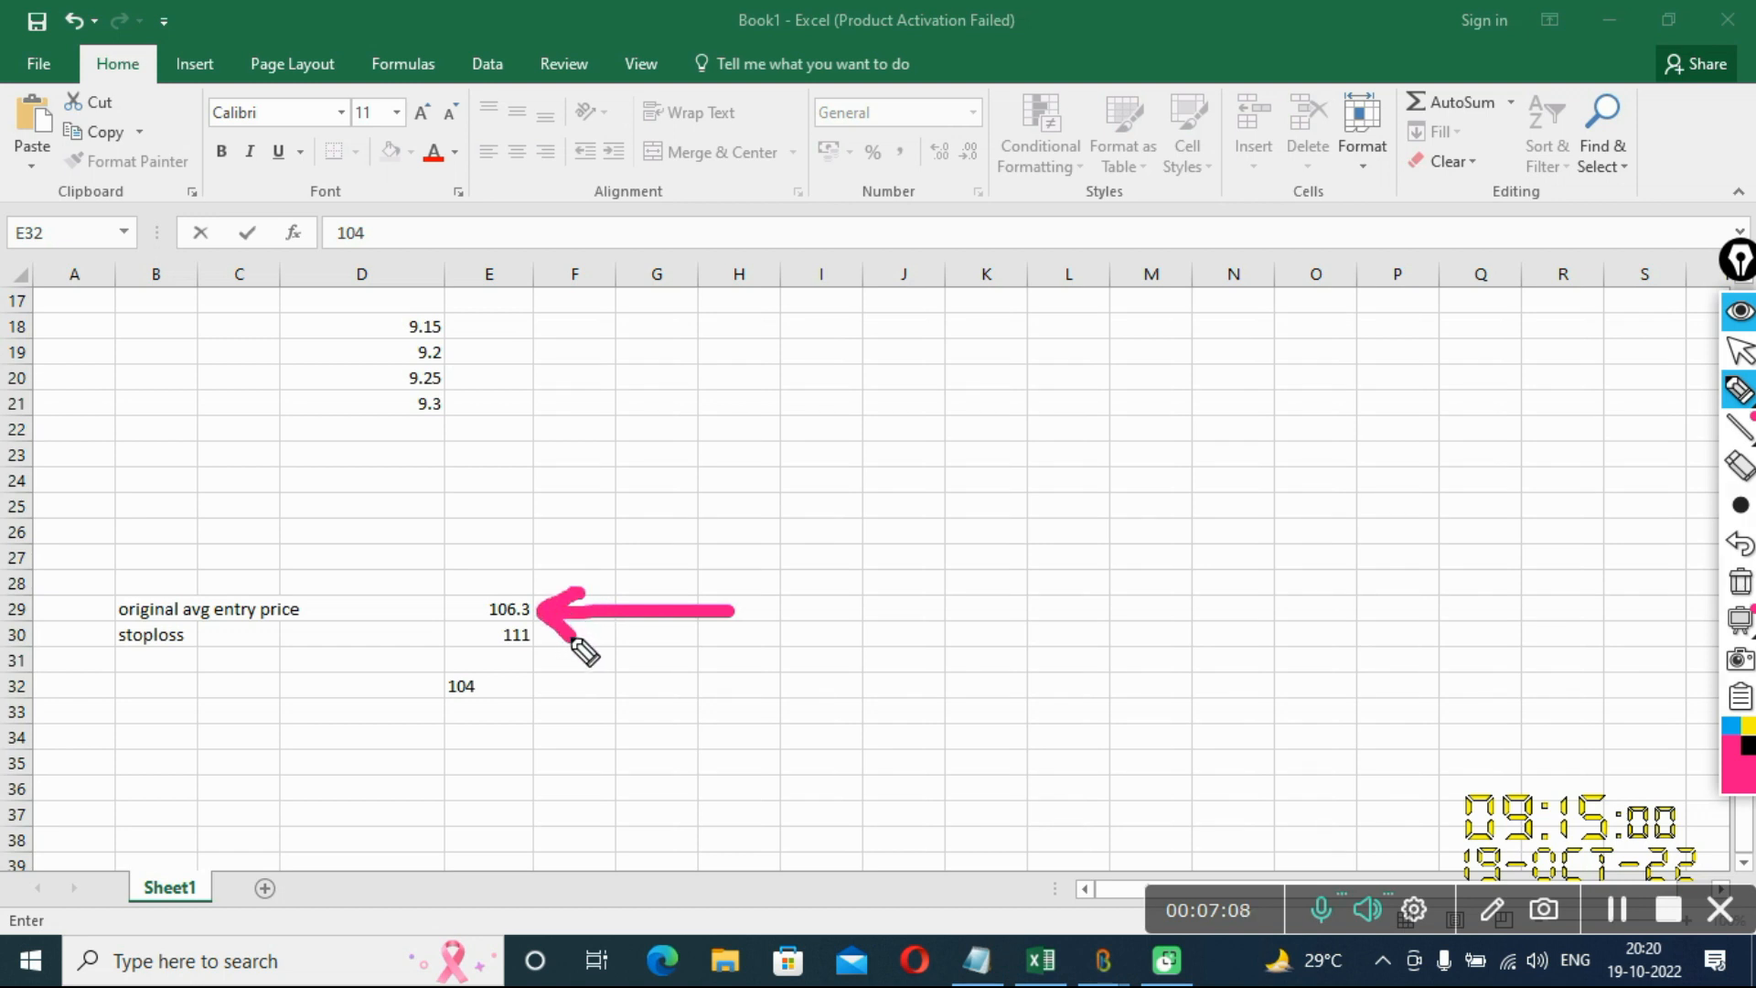
{"action": "left_click_drag", "start_coordinate": [706, 688], "coordinate": [715, 687]}
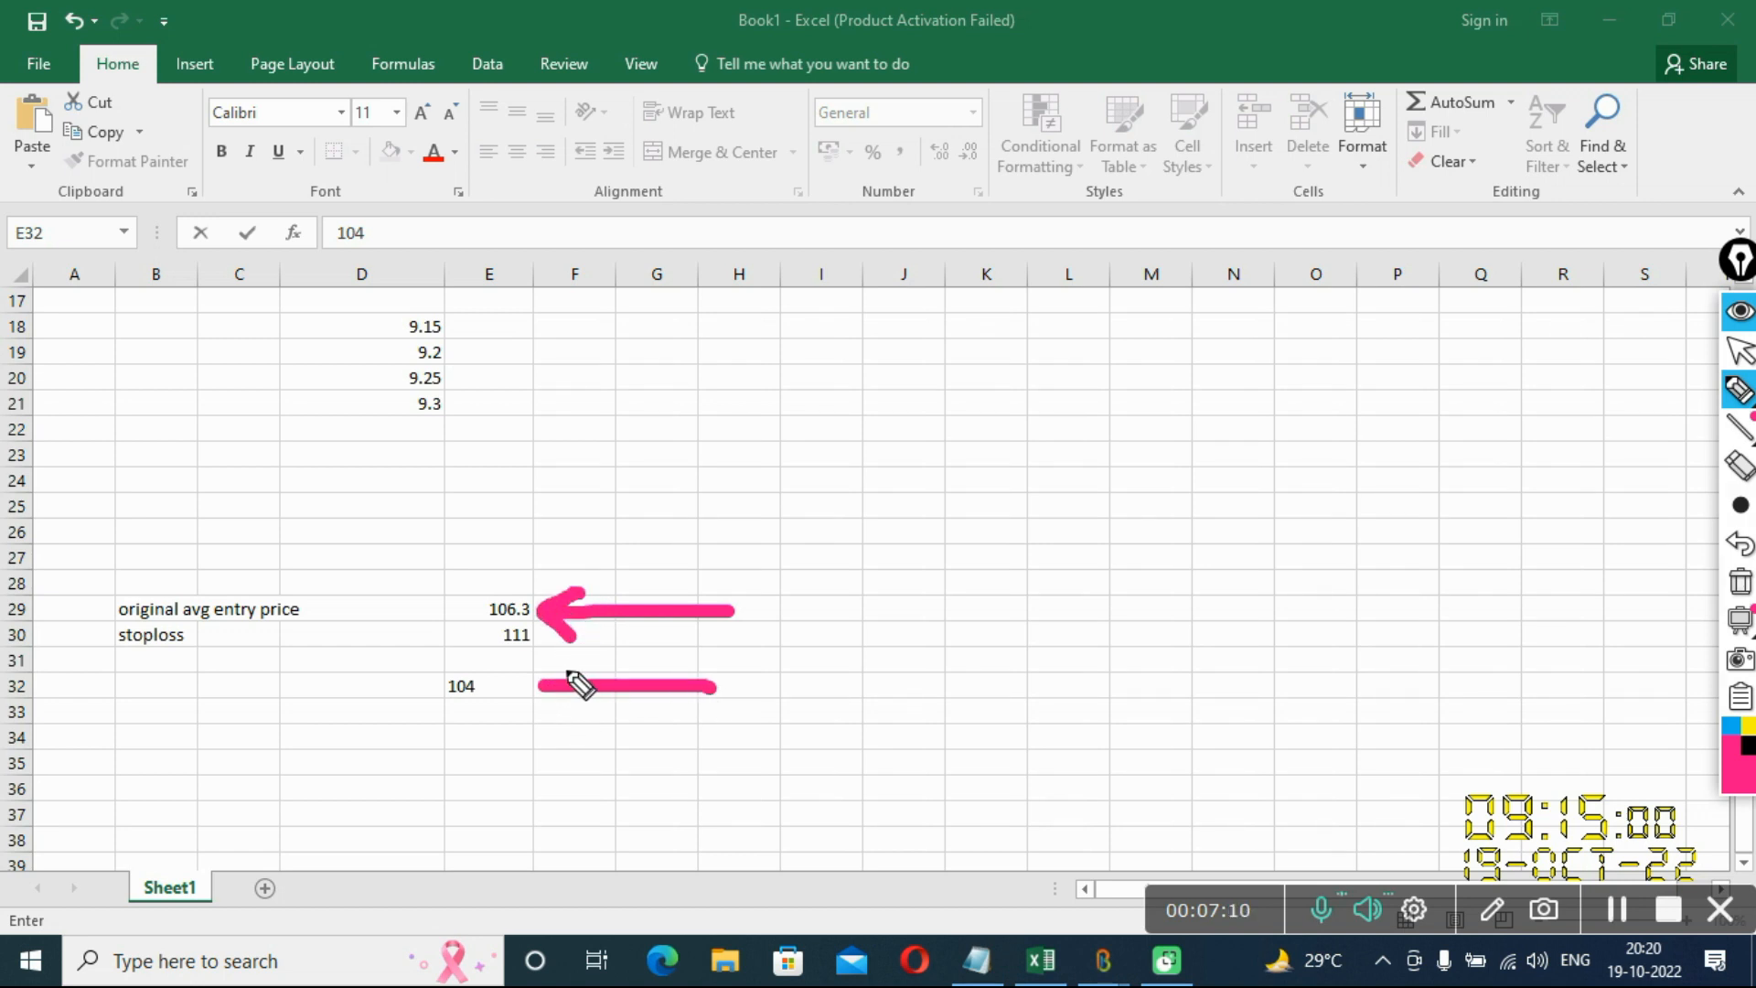
{"action": "mouse_move", "coordinate": [574, 673]}
{"action": "left_mouse_down"}
{"action": "mouse_move", "coordinate": [537, 690]}
{"action": "mouse_move", "coordinate": [574, 715]}
{"action": "left_mouse_up"}
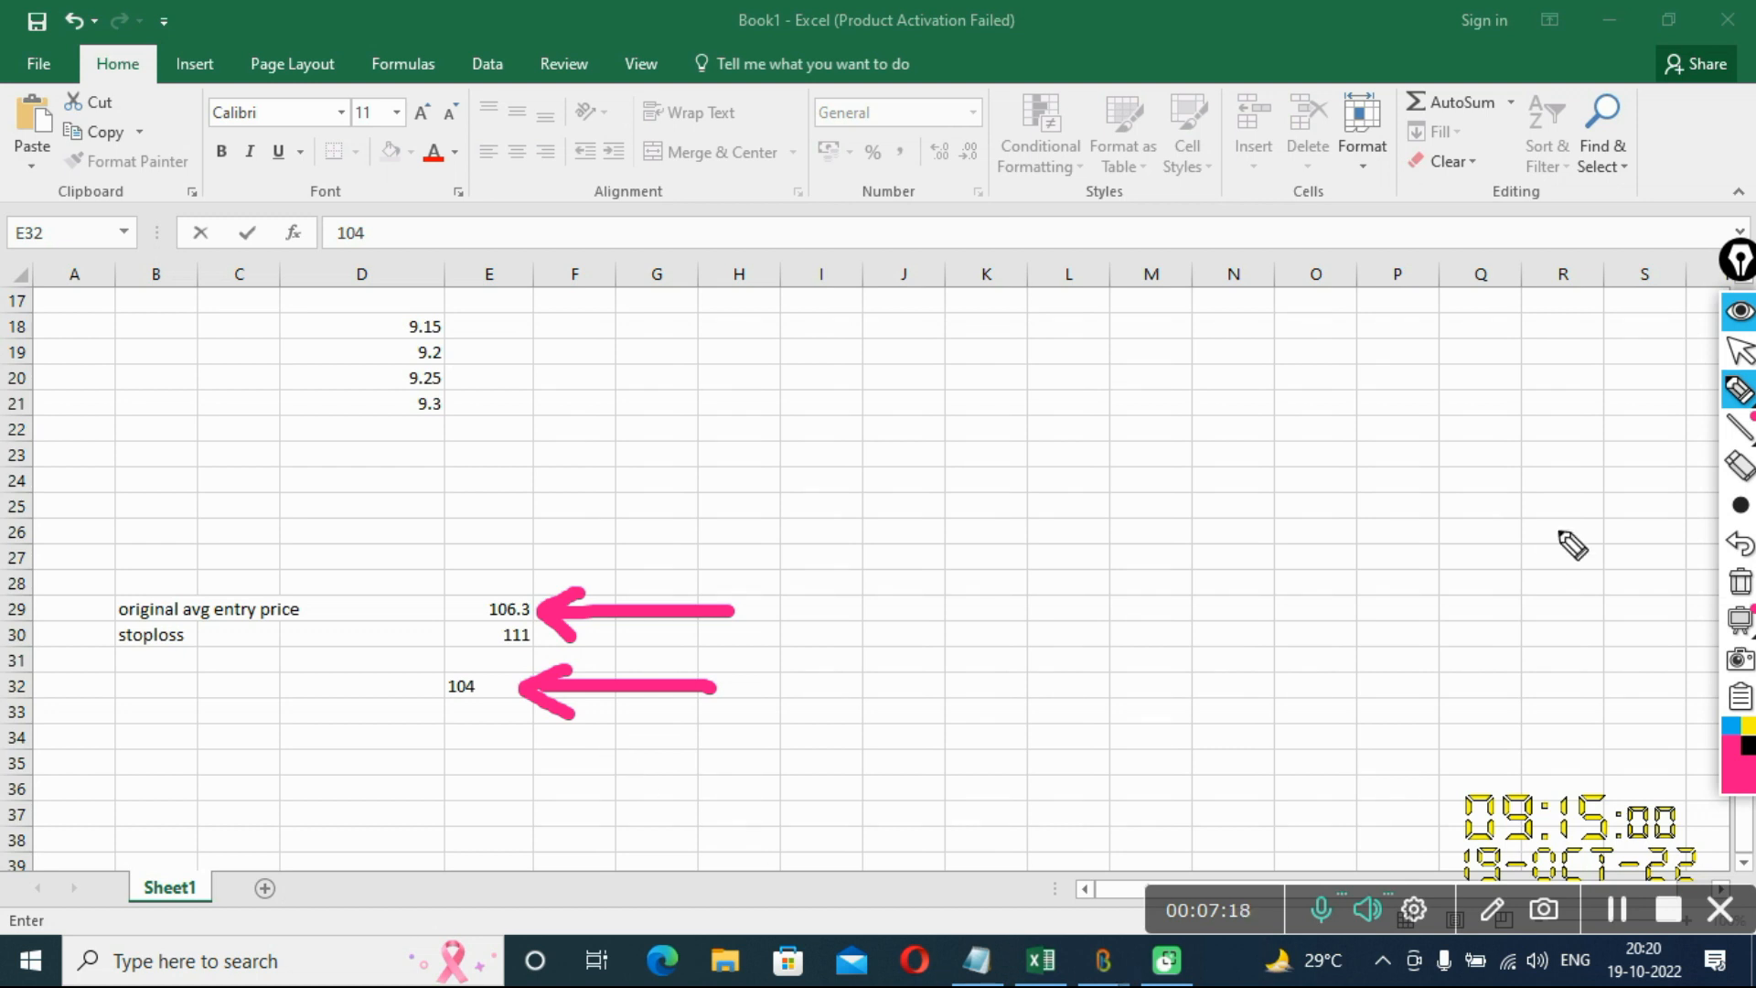
{"action": "left_click", "coordinate": [1738, 313]}
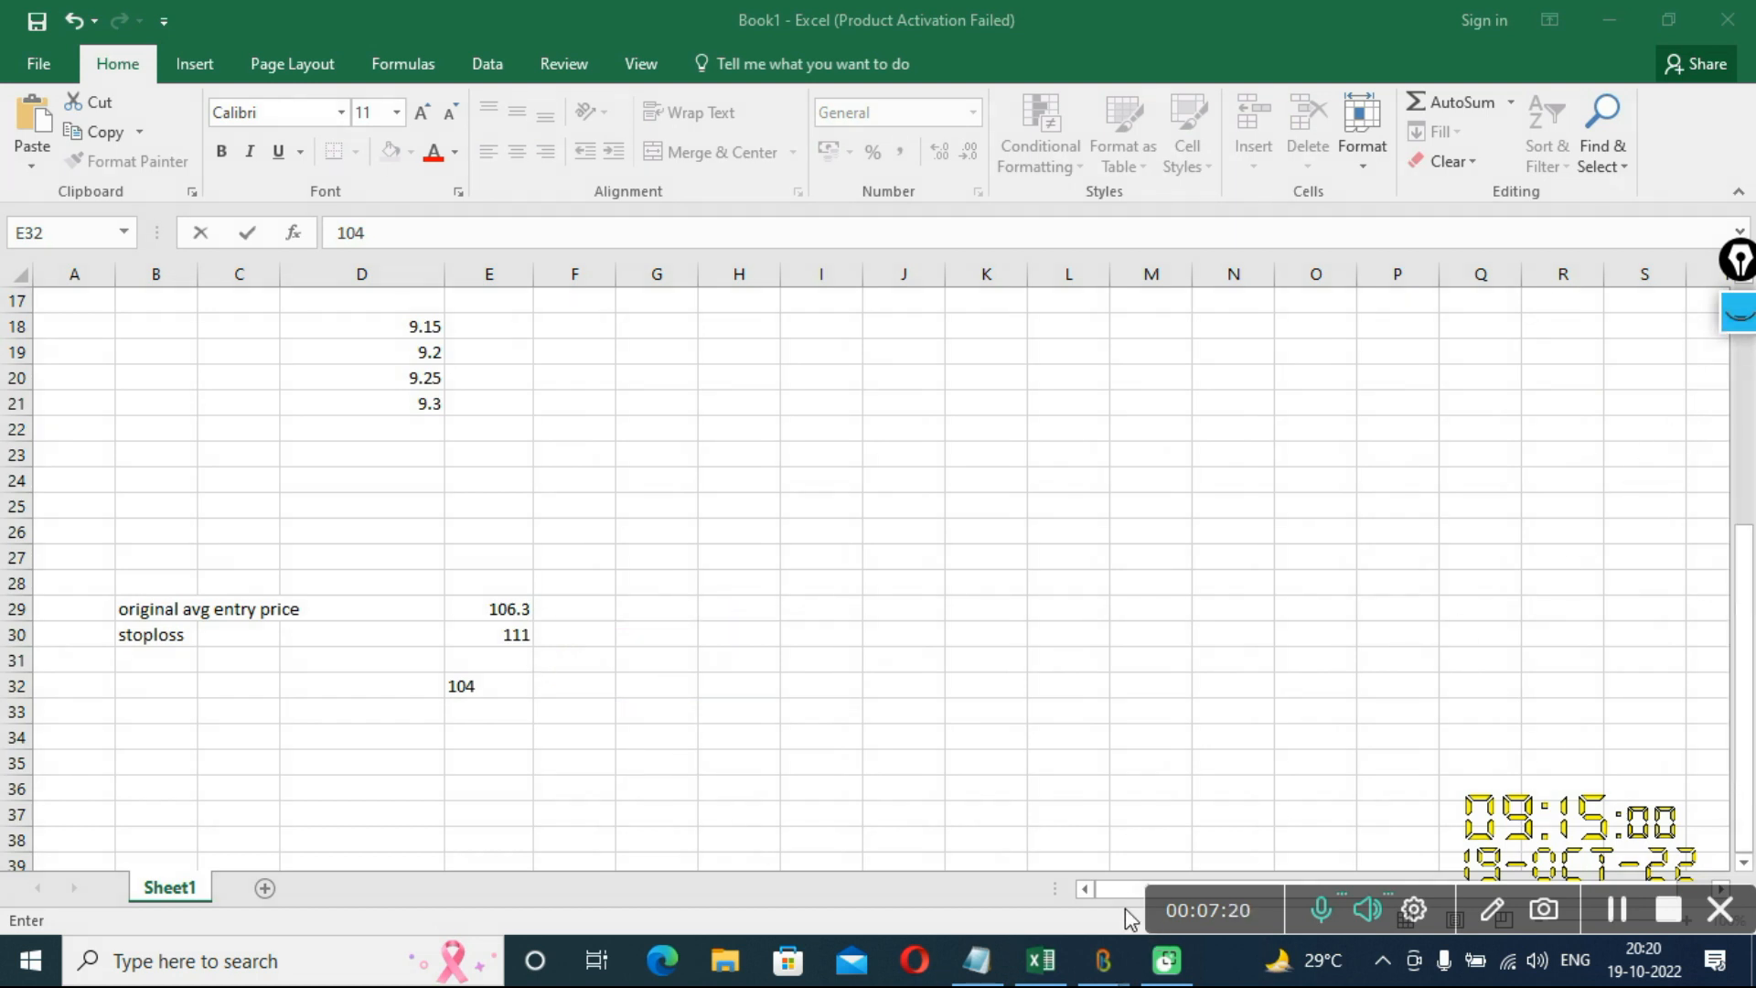
Switch to Backinzo's portfolio form and enable ReEntry at Original Entry Price
{"action": "mouse_move", "coordinate": [1103, 960]}
{"action": "left_click", "coordinate": [1242, 808]}
{"action": "left_click", "coordinate": [1237, 451]}
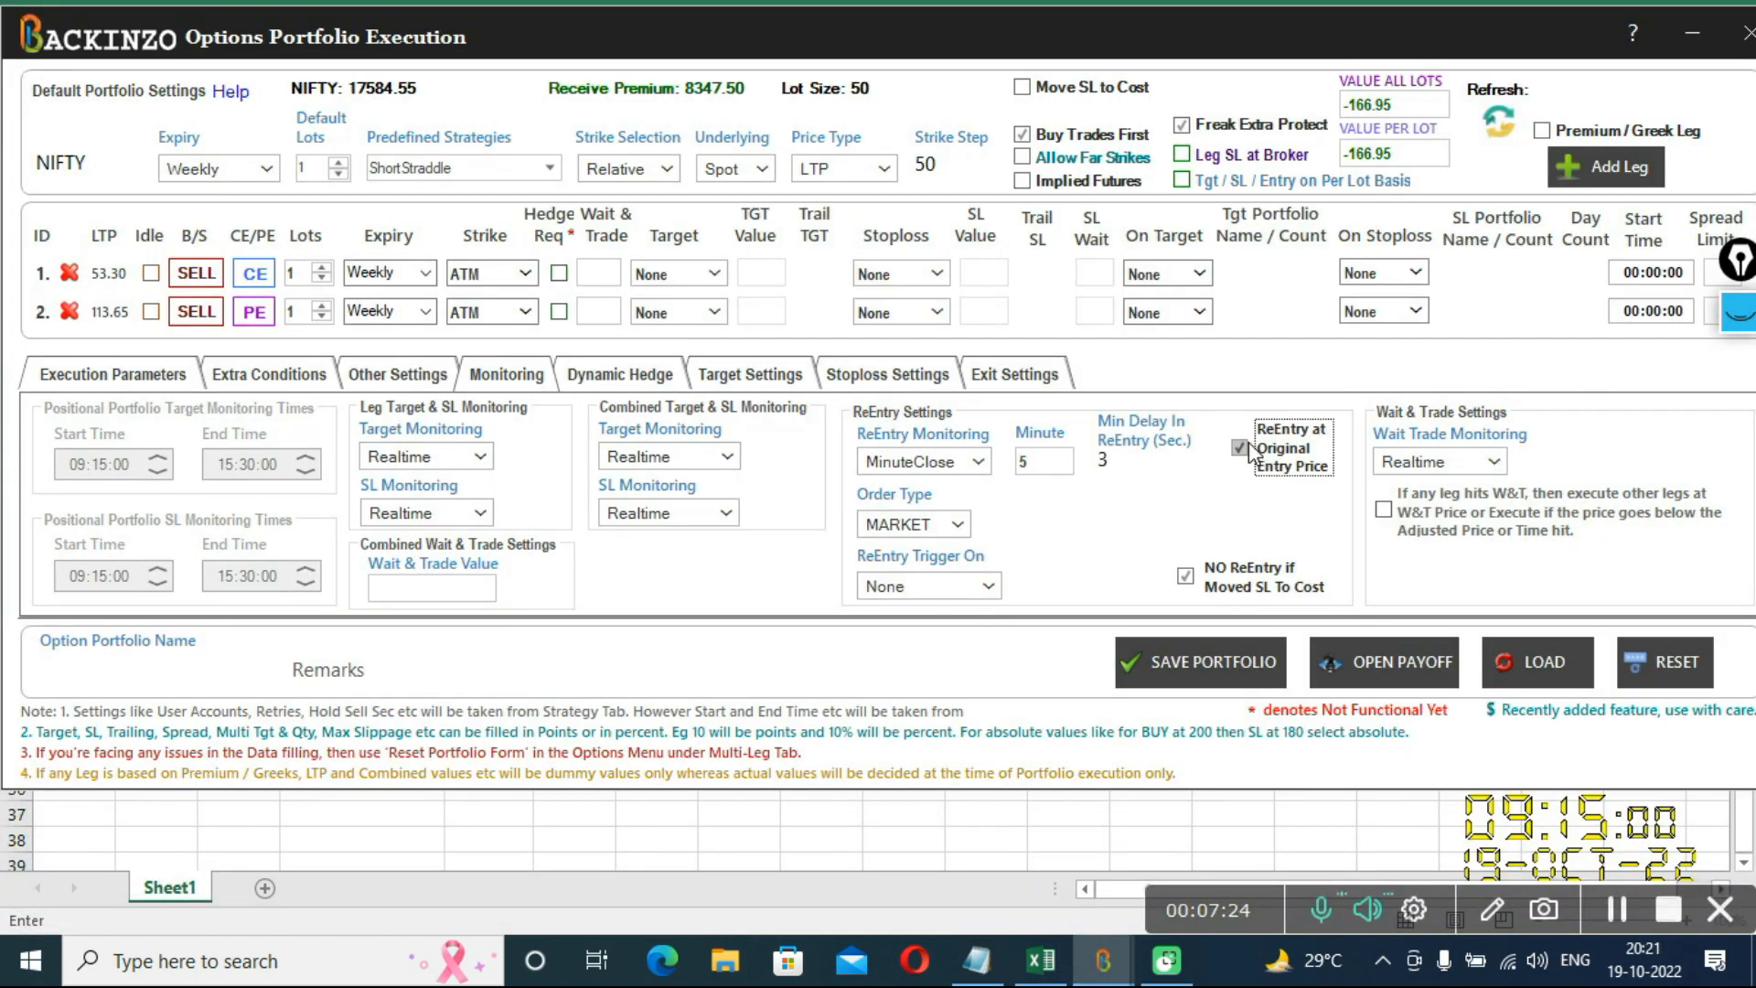
{"action": "mouse_move", "coordinate": [1311, 470]}
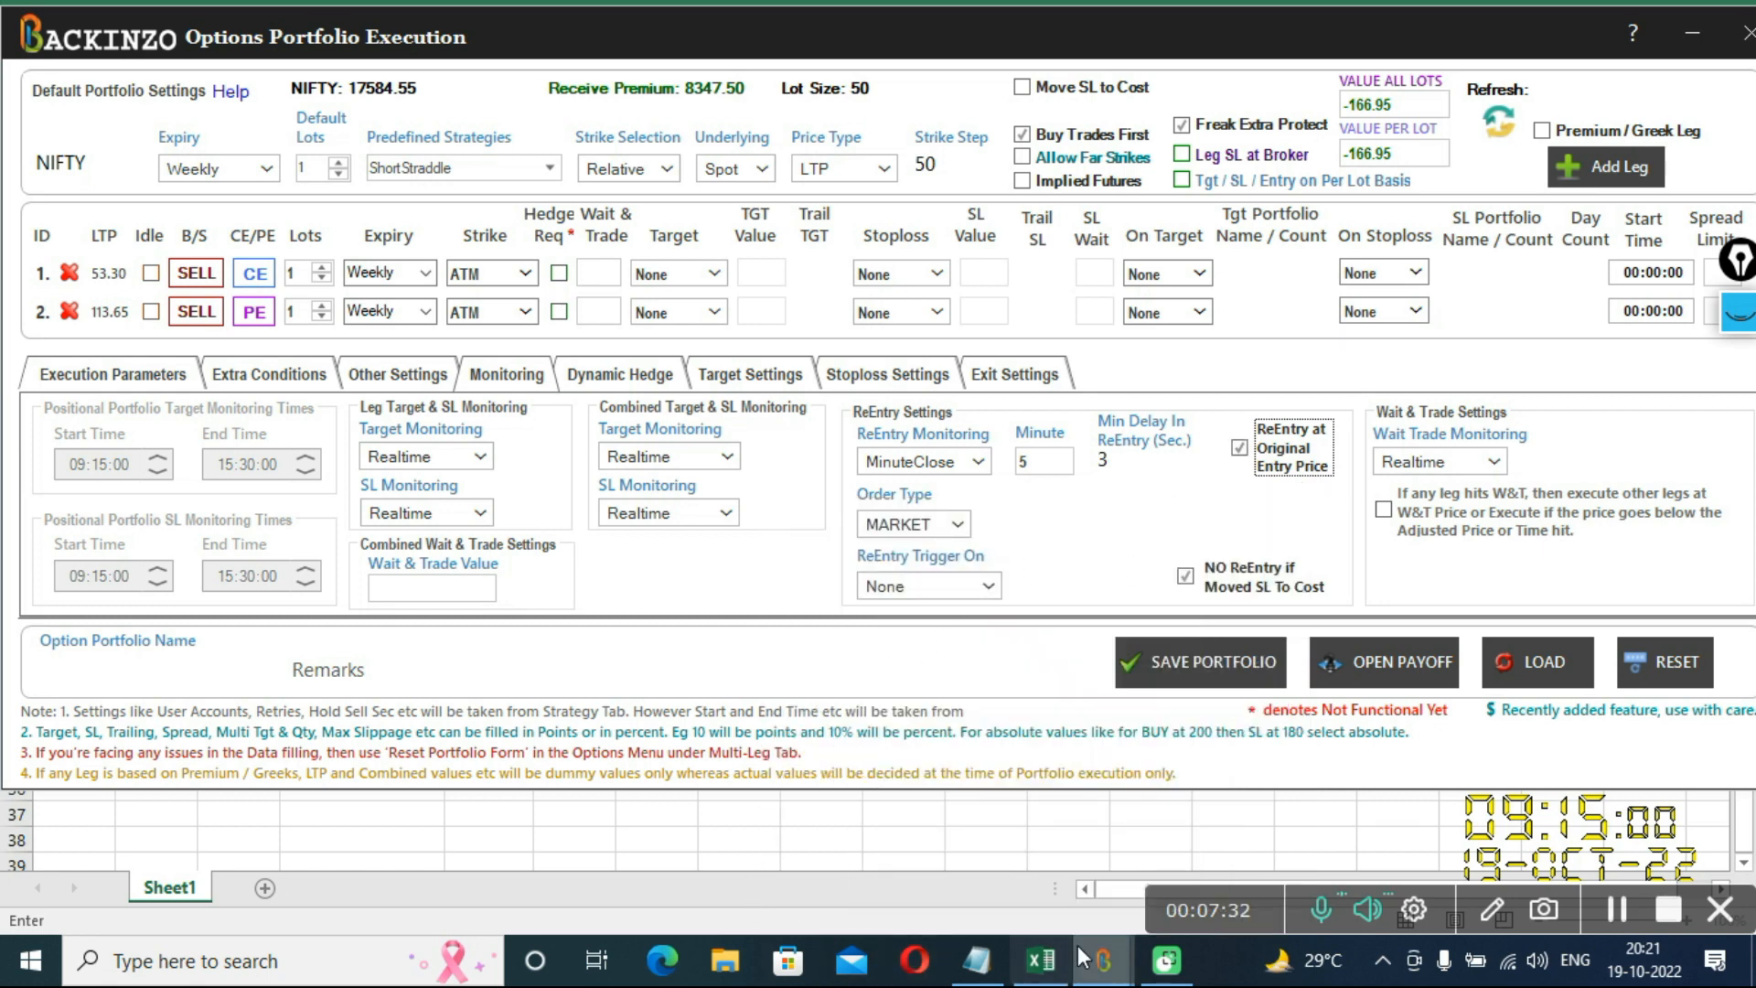
Return to Excel and compare the original avg entry price in E29 with the price in E32
{"action": "mouse_move", "coordinate": [1036, 962]}
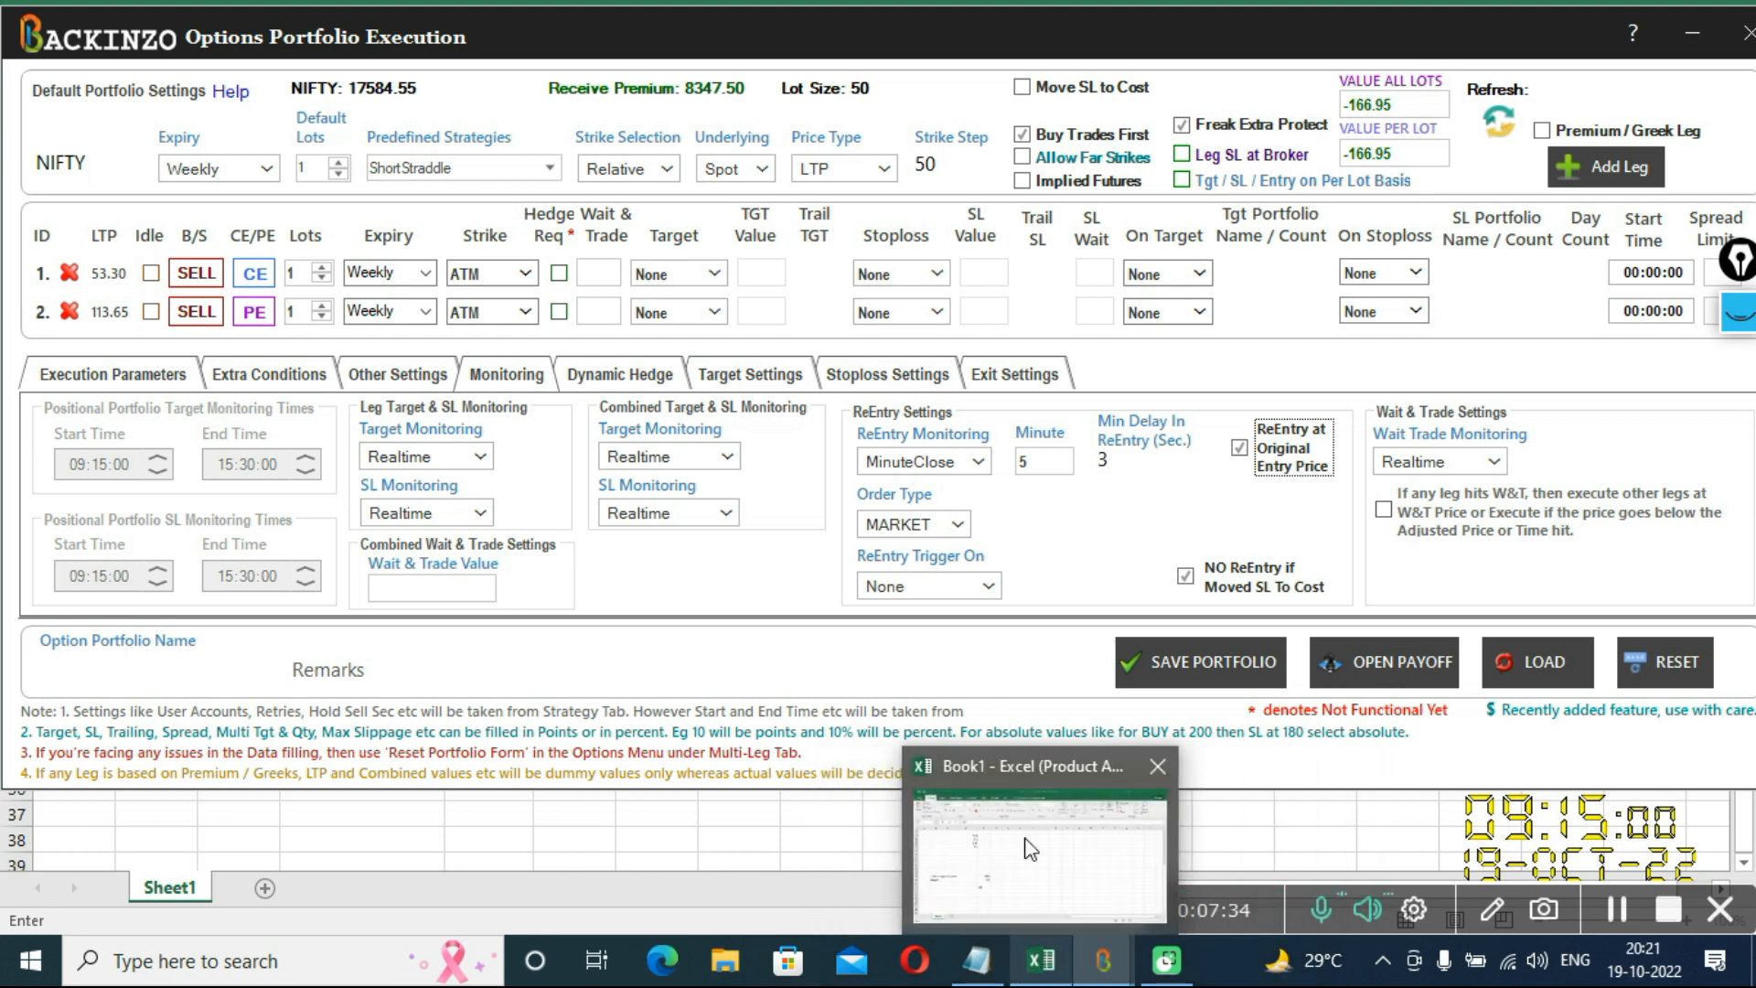
{"action": "left_click", "coordinate": [1039, 960]}
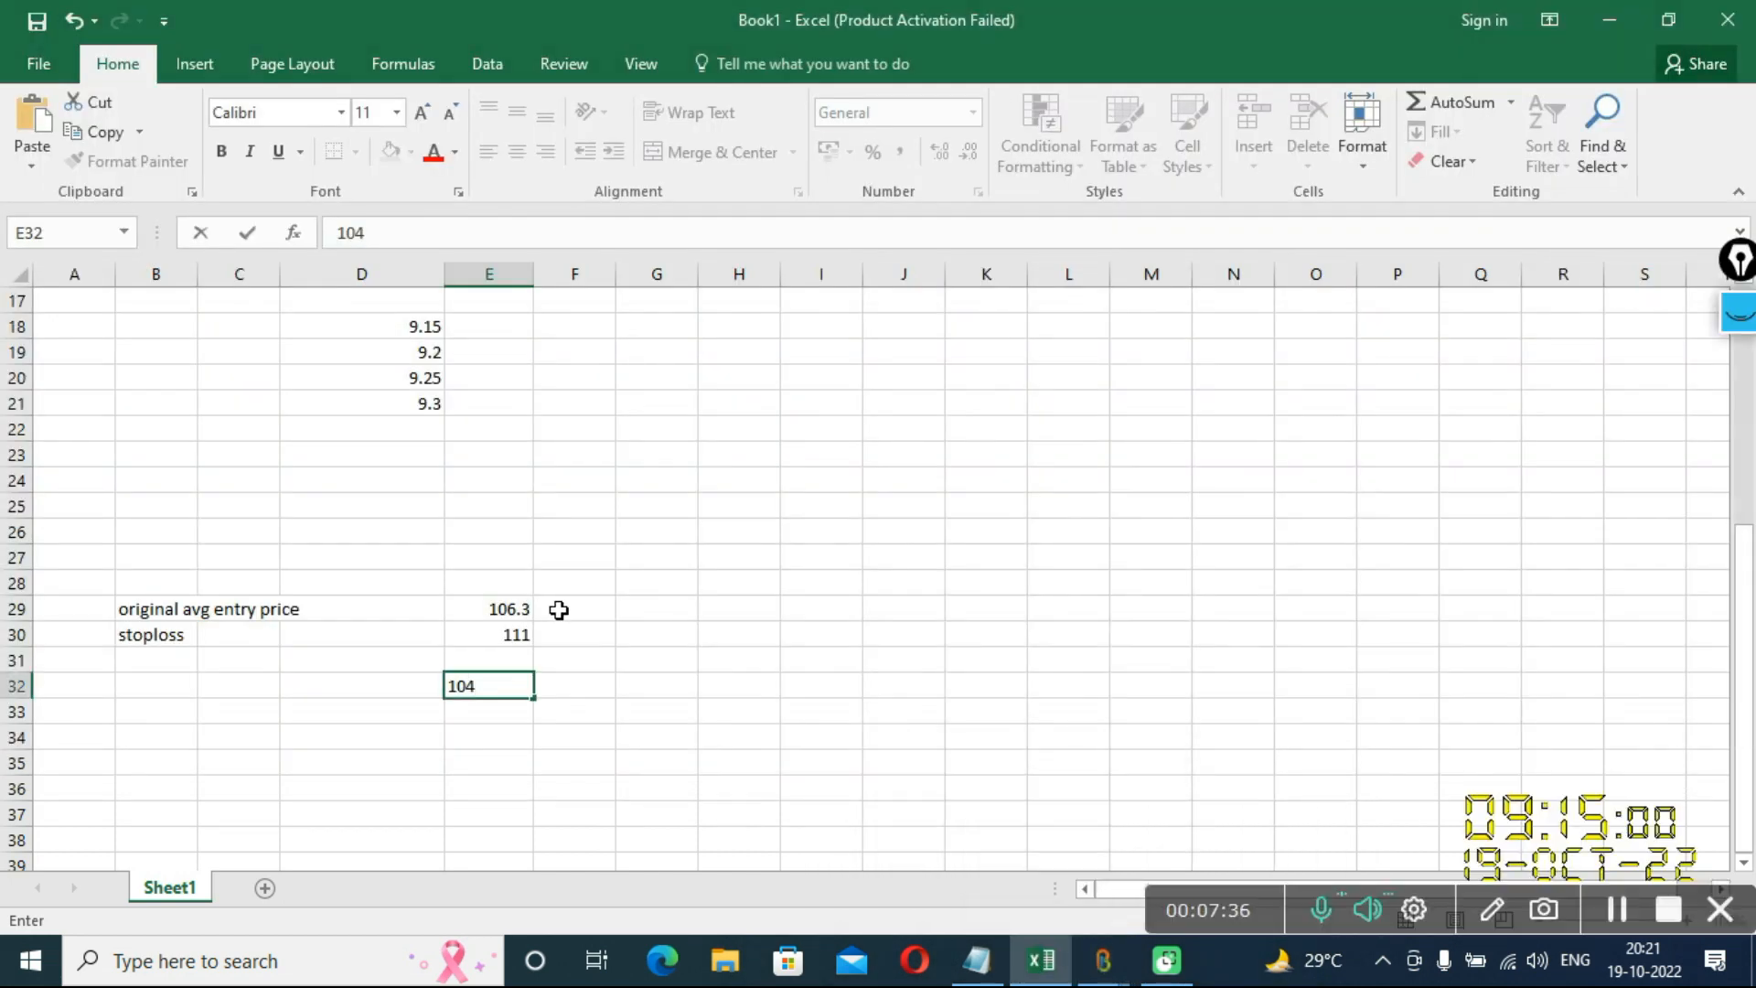
{"action": "left_click", "coordinate": [549, 608]}
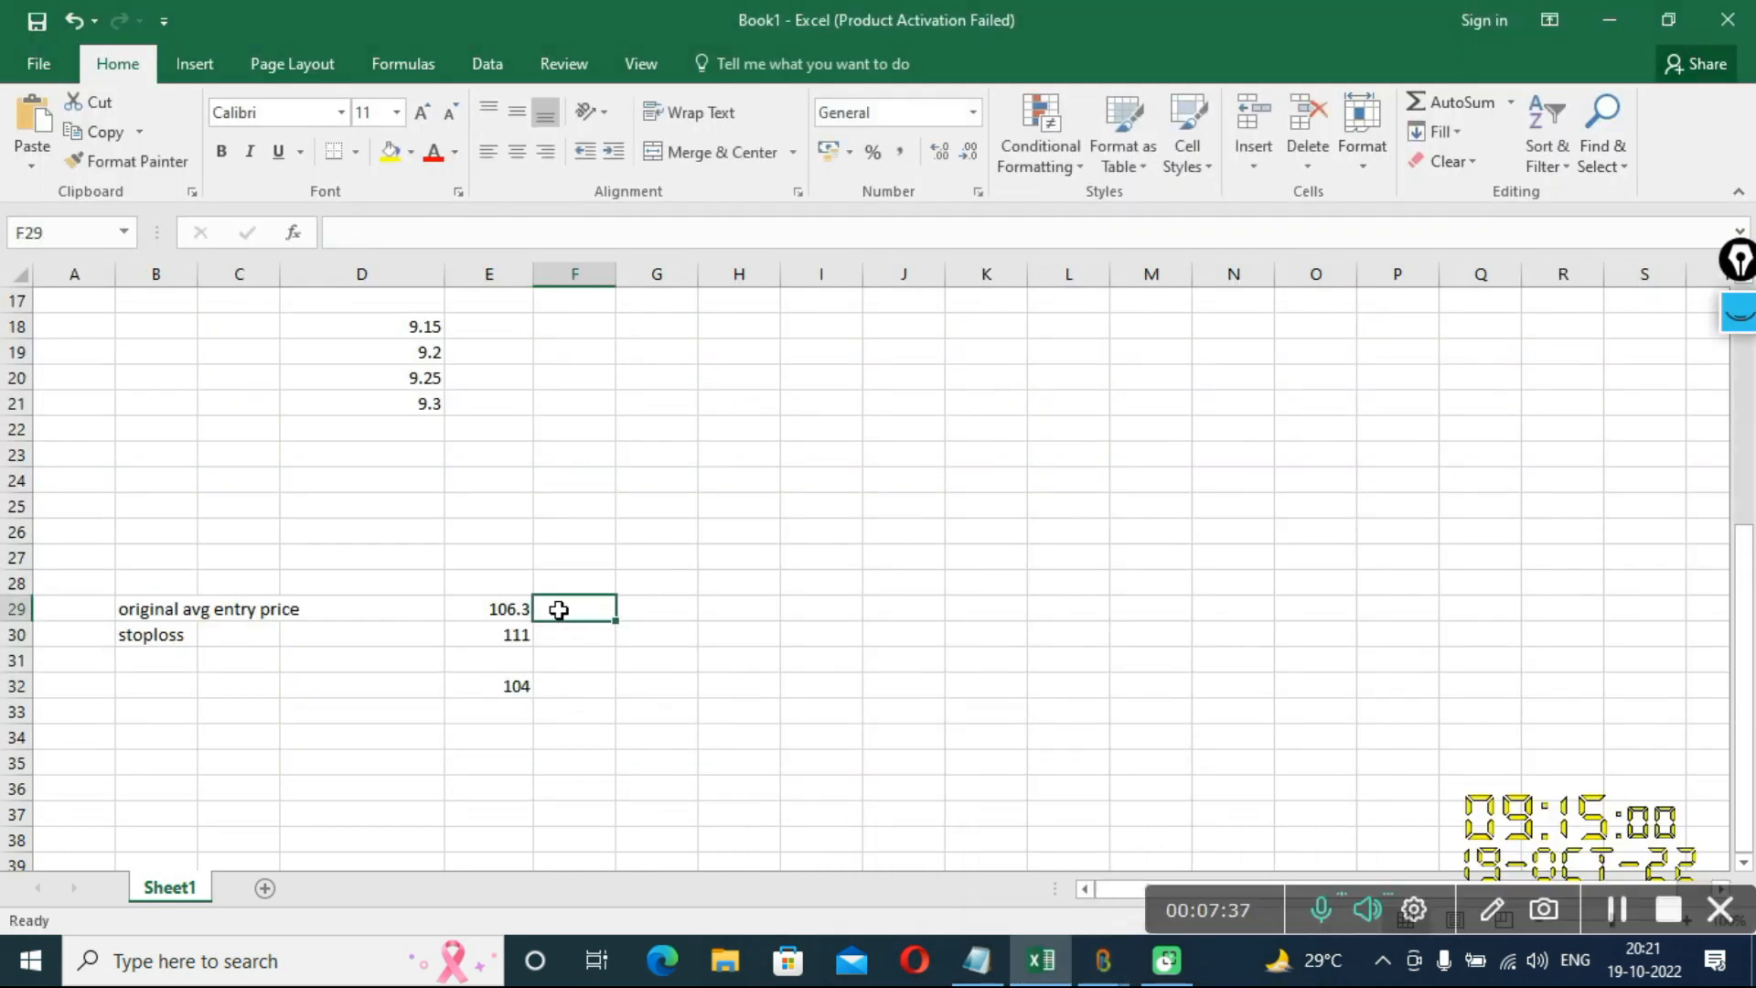
{"action": "left_click", "coordinate": [552, 686]}
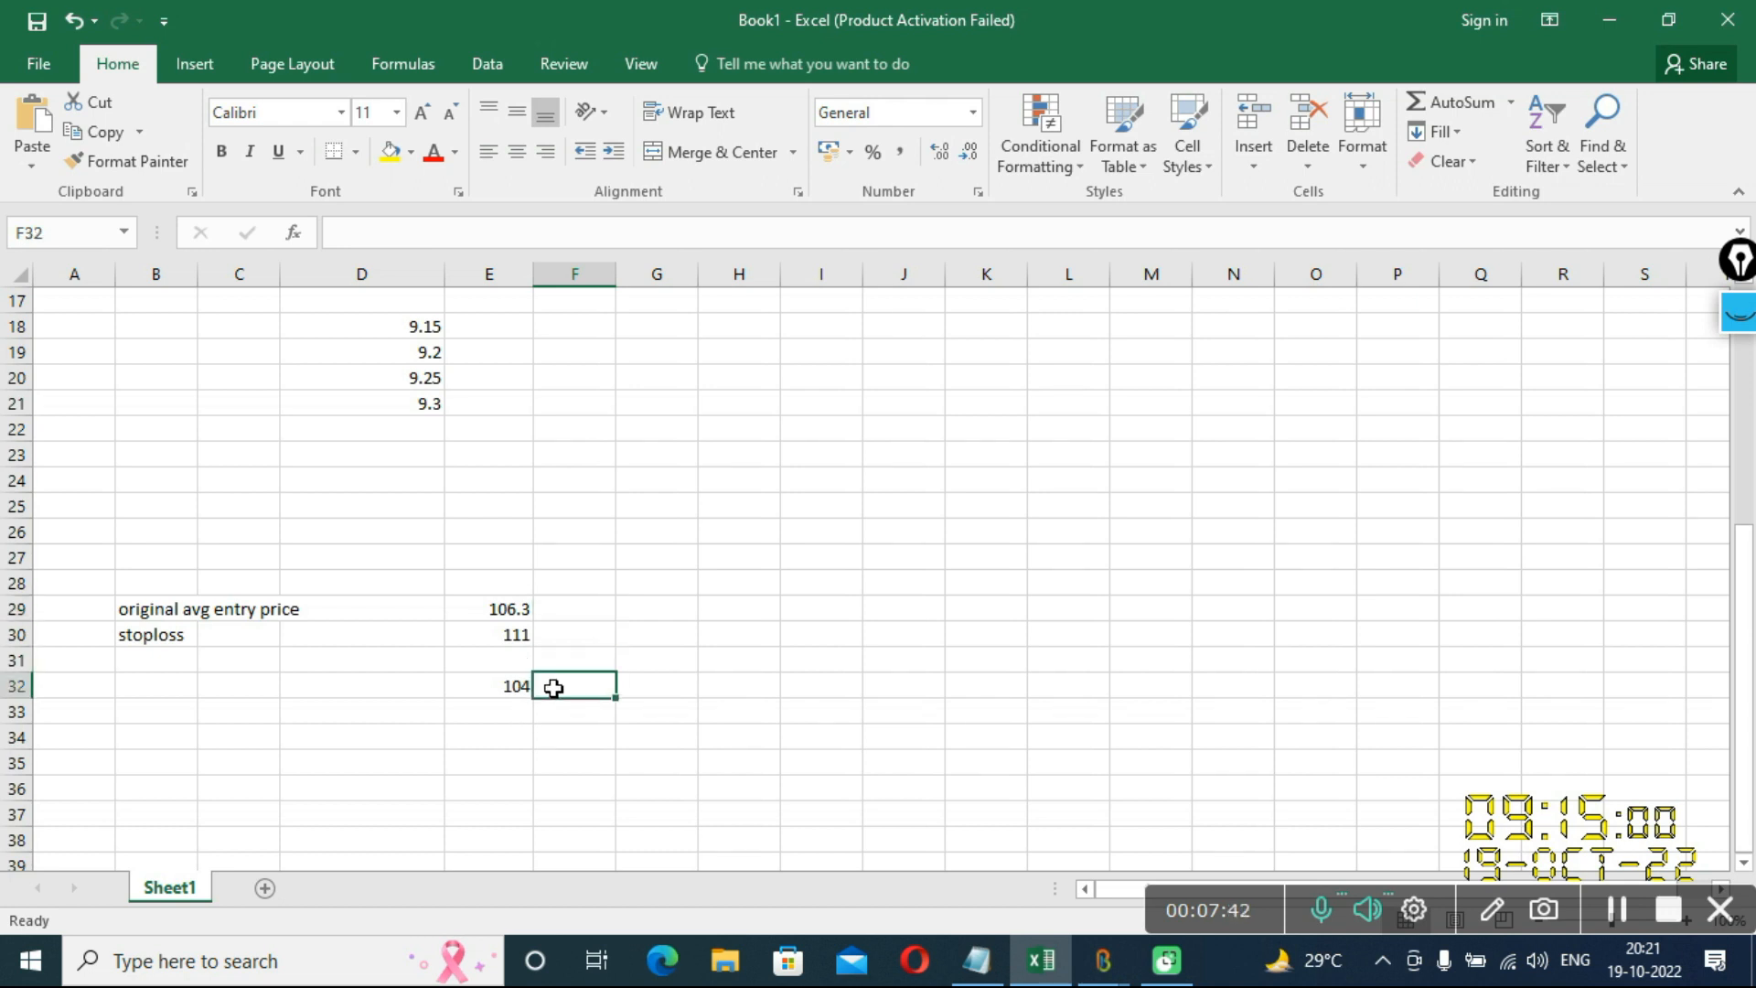
{"action": "left_click", "coordinate": [560, 606]}
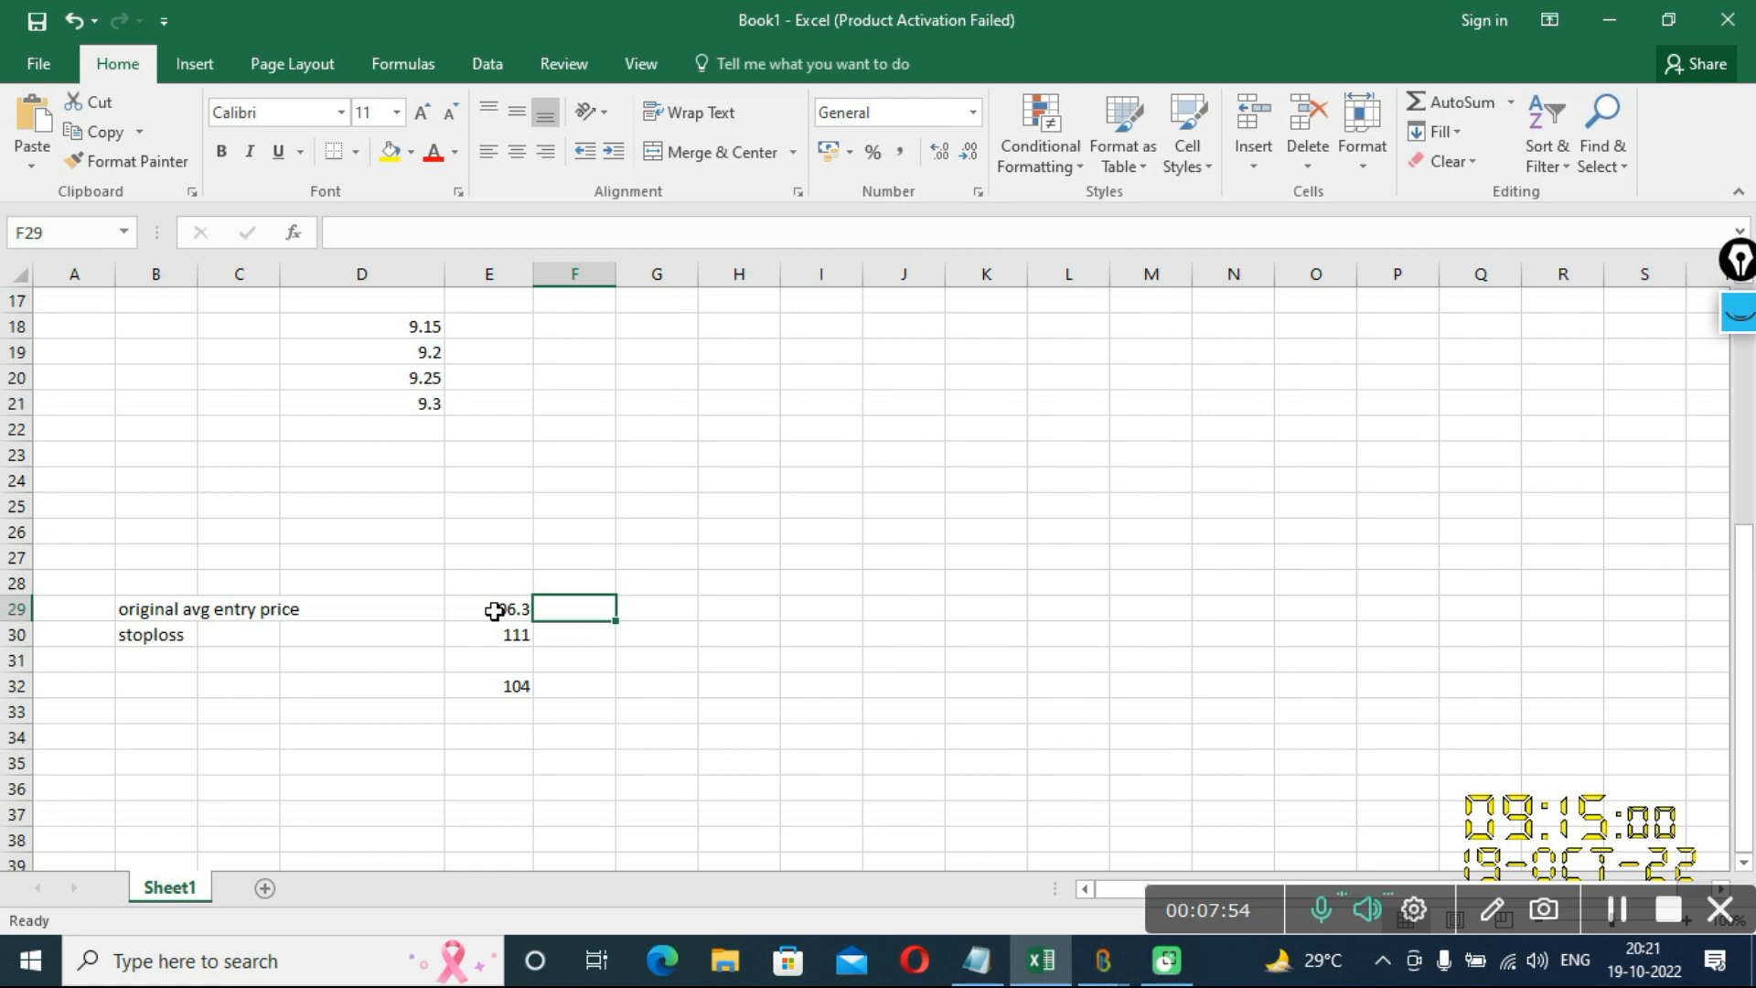
Switch to Backinzo and review the MARKET, LIMIT and SL_LIMIT order types for re-entry, leaving MARKET selected
{"action": "mouse_move", "coordinate": [1119, 955]}
{"action": "left_click", "coordinate": [1216, 844]}
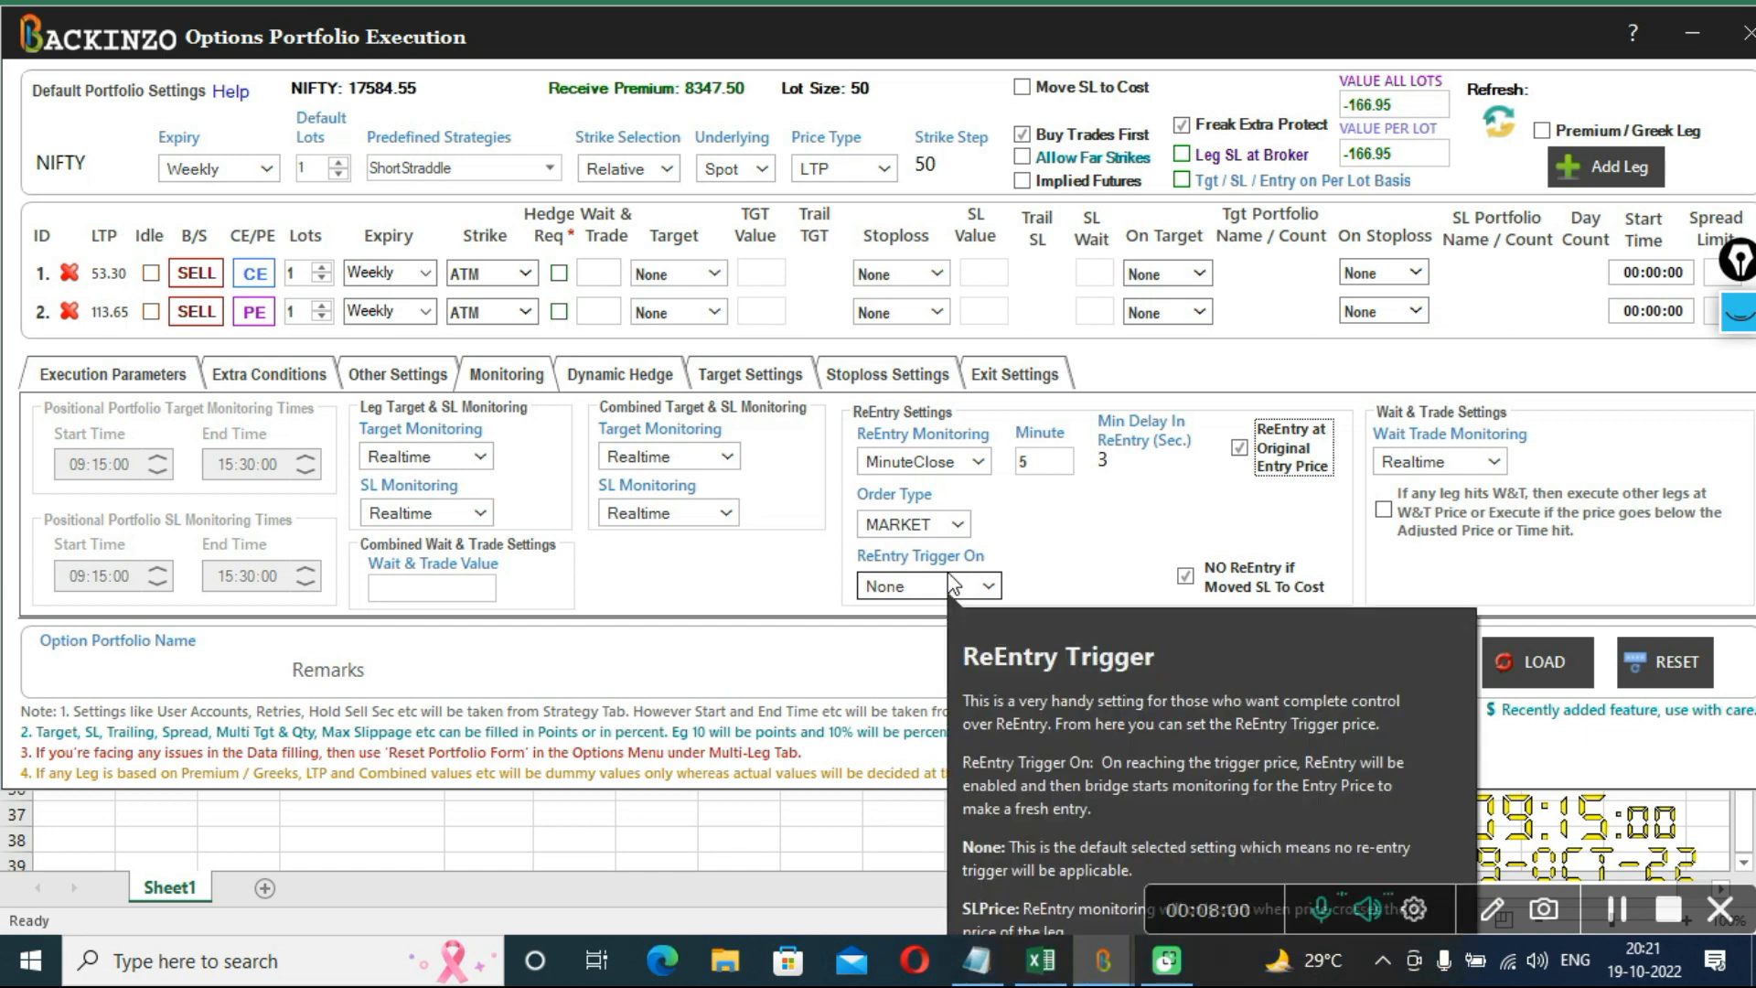
{"action": "mouse_move", "coordinate": [963, 524]}
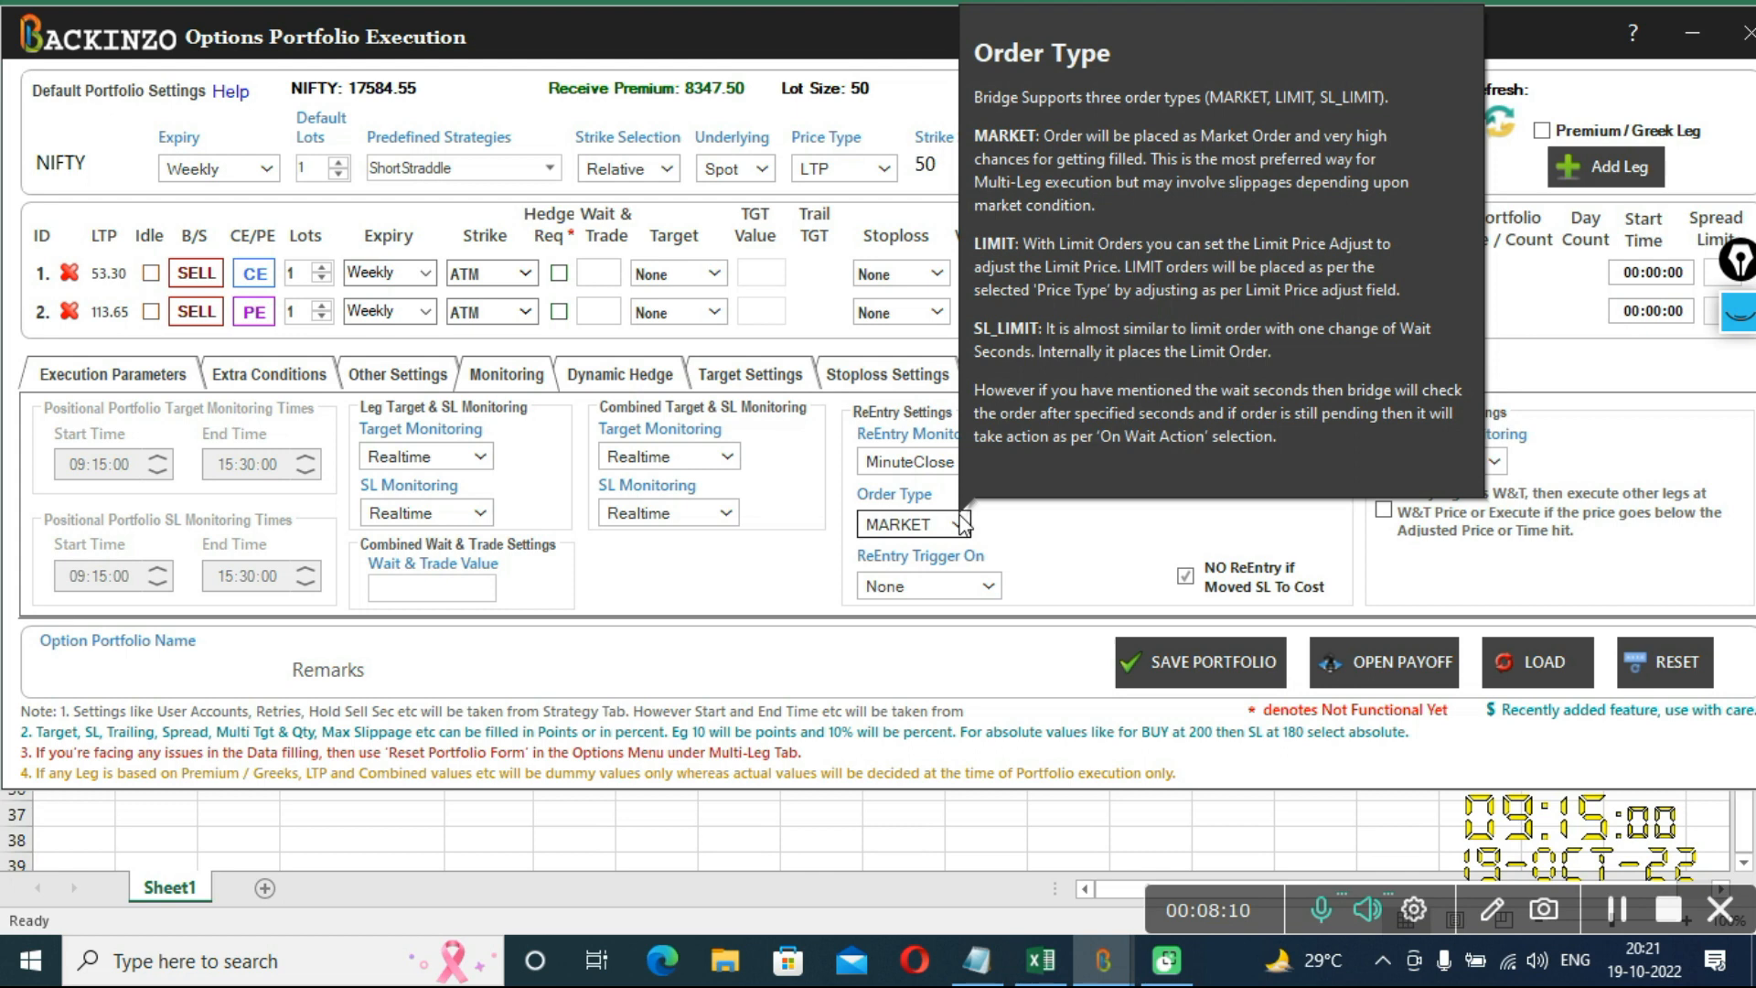
{"action": "left_click", "coordinate": [960, 523]}
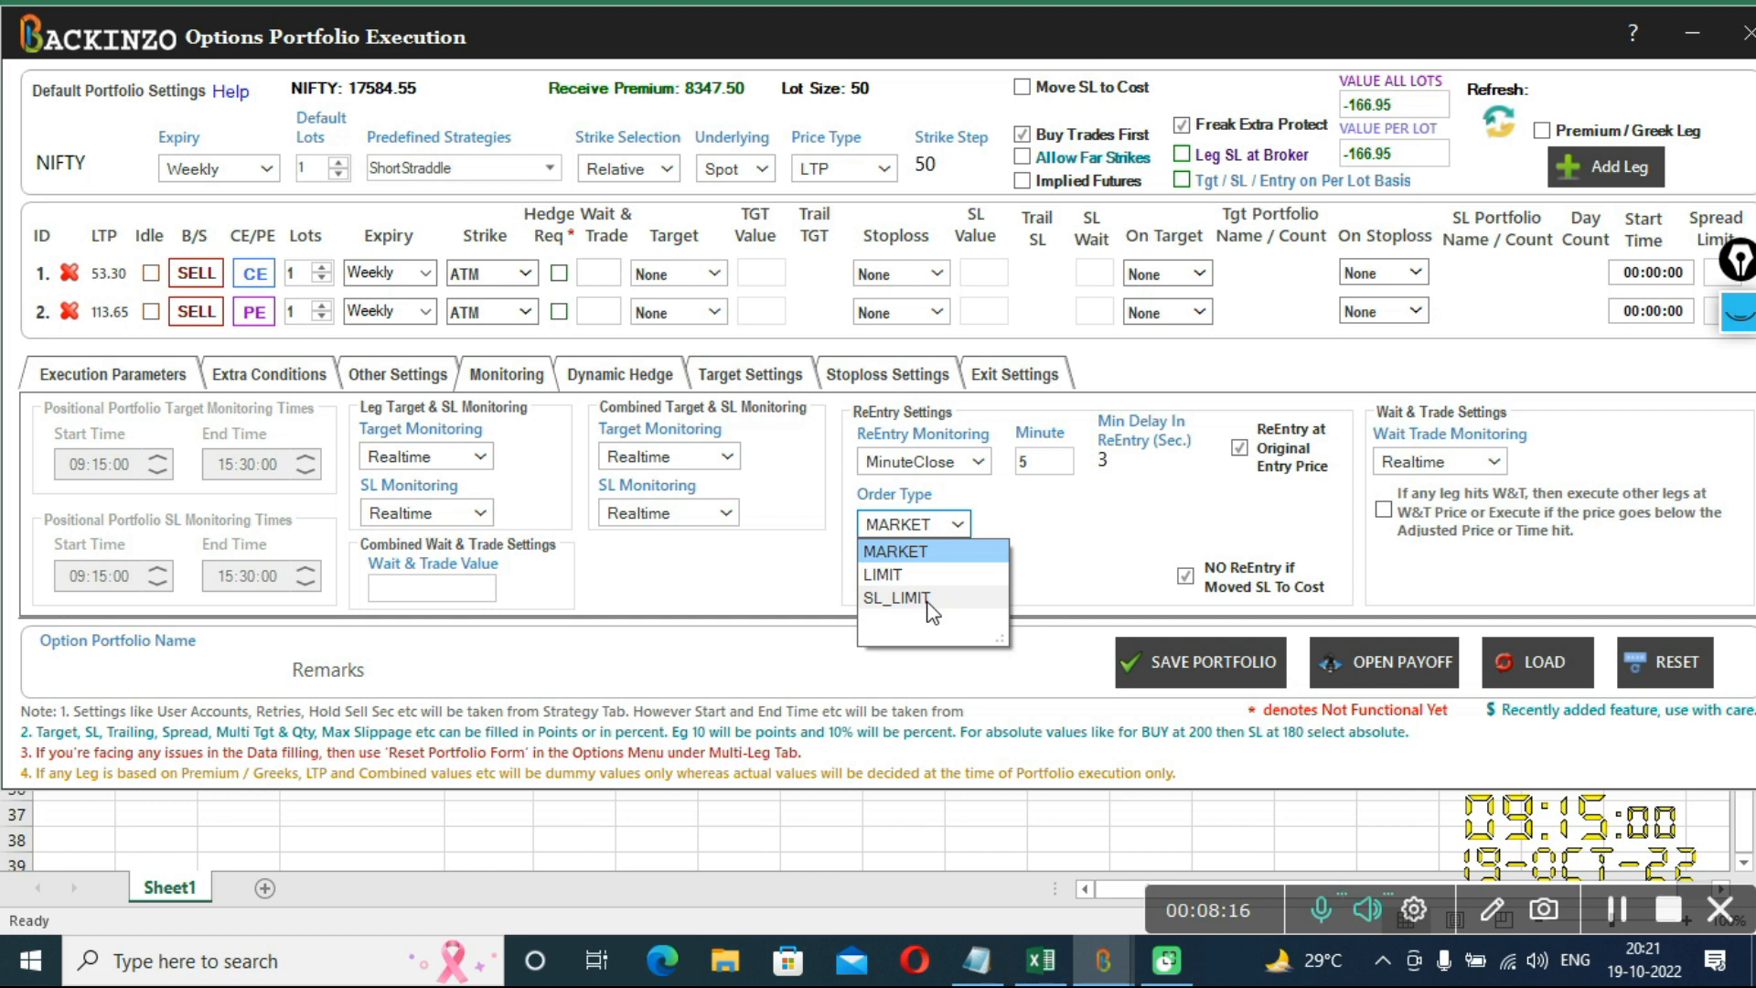
{"action": "left_click", "coordinate": [1086, 543]}
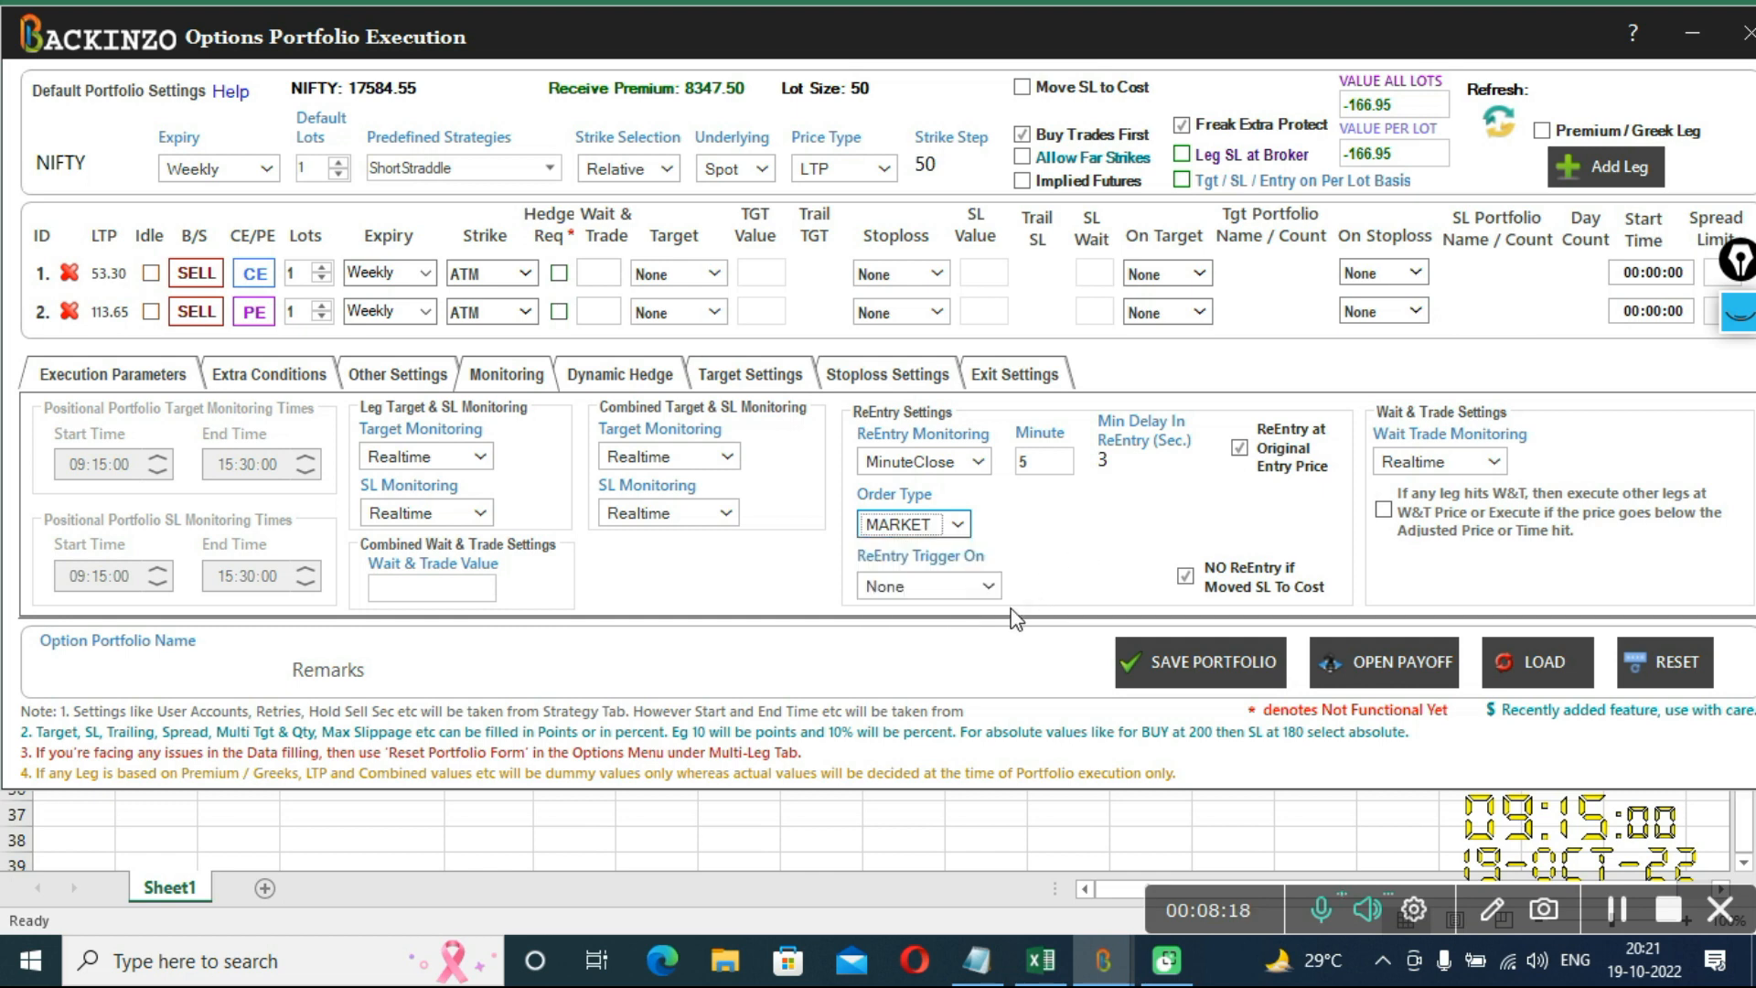
Review the ReEntry Trigger On choices, keeping None, and relate them to the entry price and stoploss in the Excel workbook
{"action": "mouse_move", "coordinate": [996, 590]}
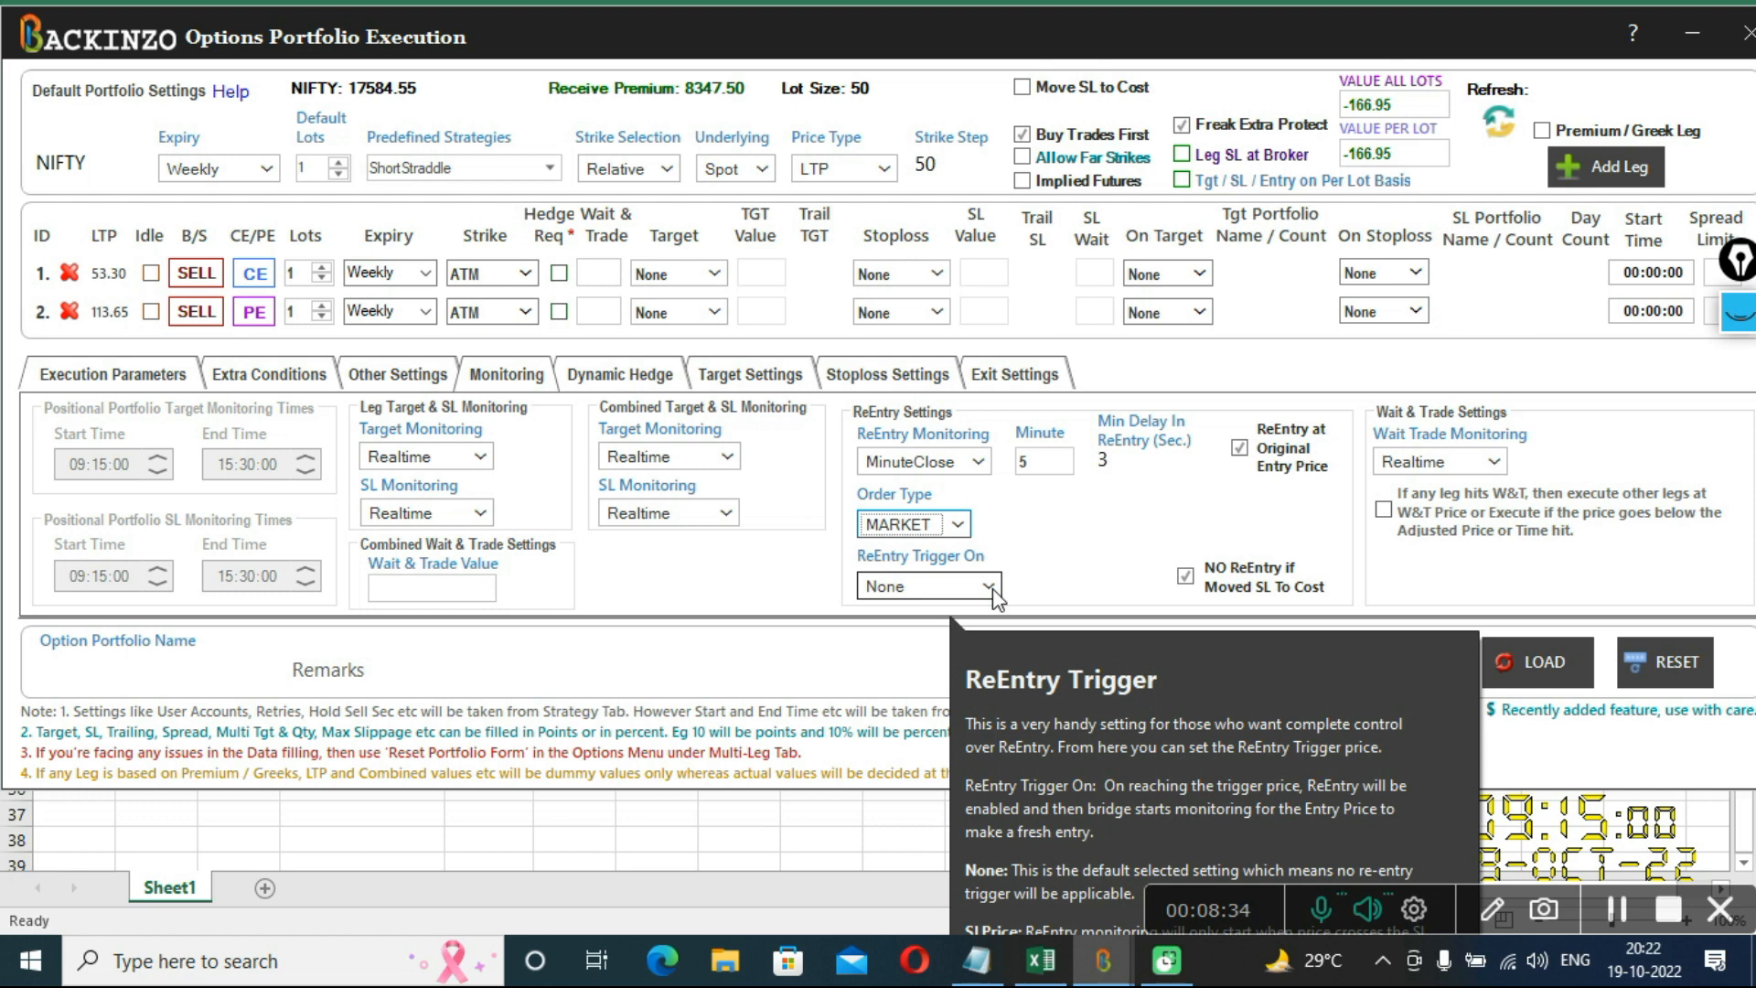
{"action": "left_click", "coordinate": [989, 586]}
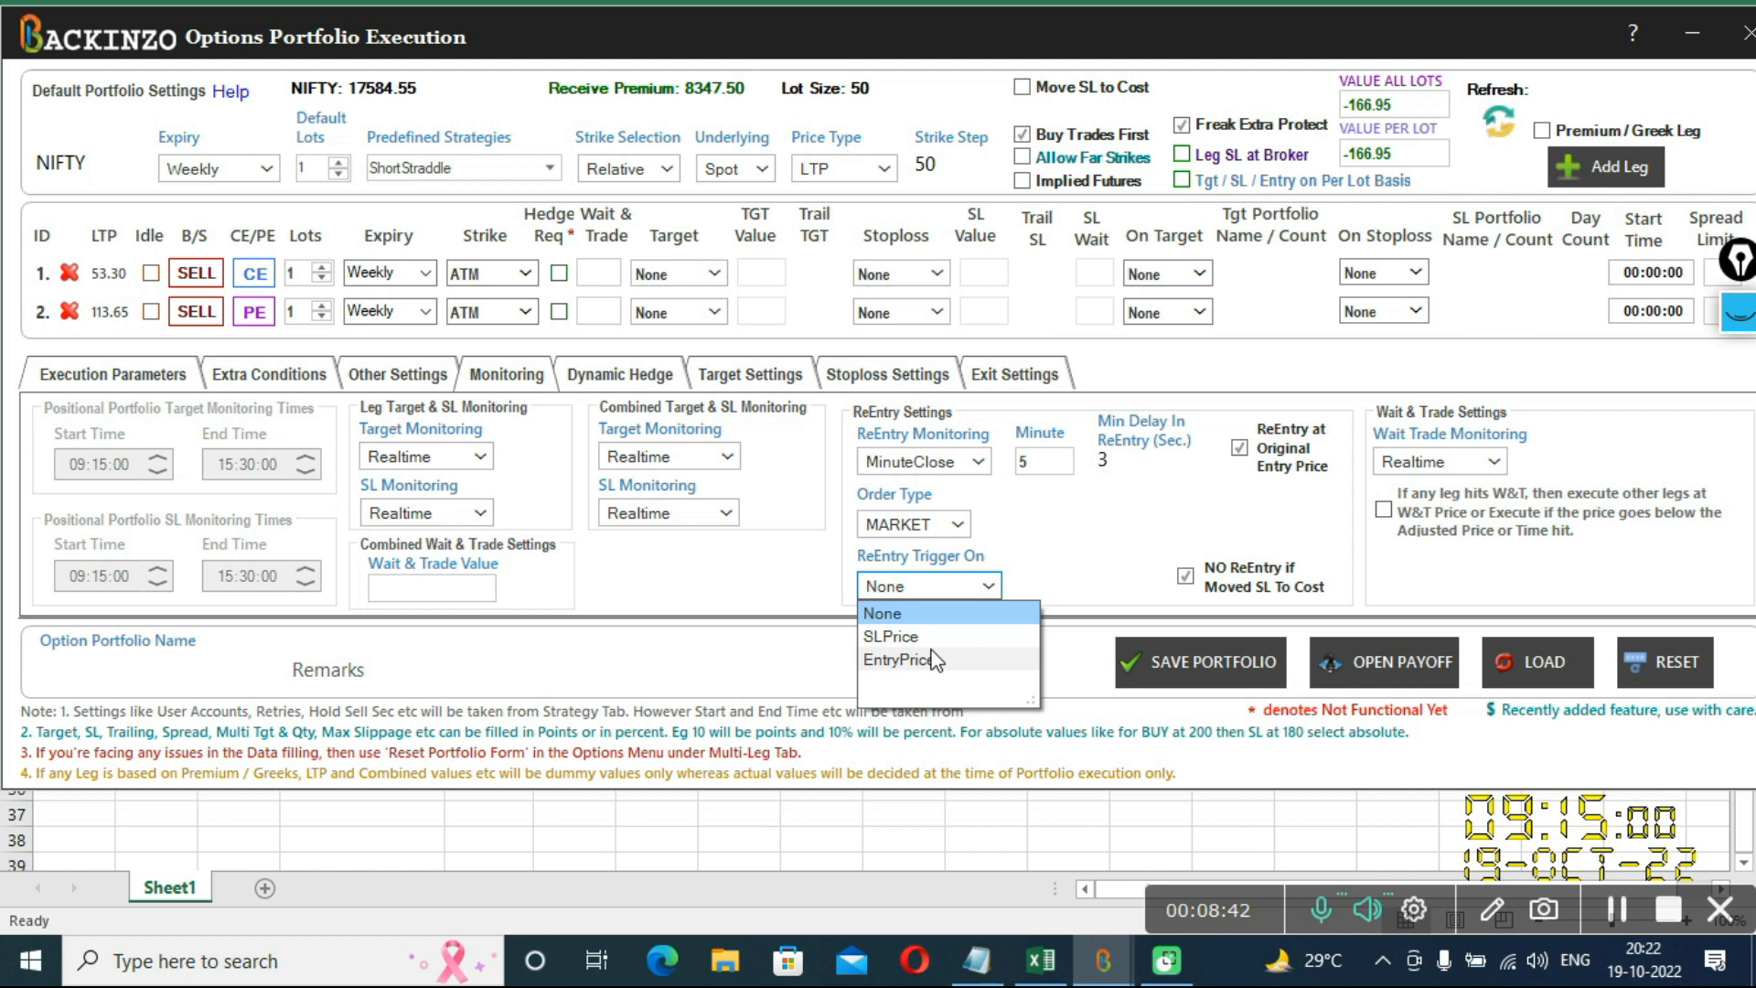
{"action": "left_click", "coordinate": [1072, 560]}
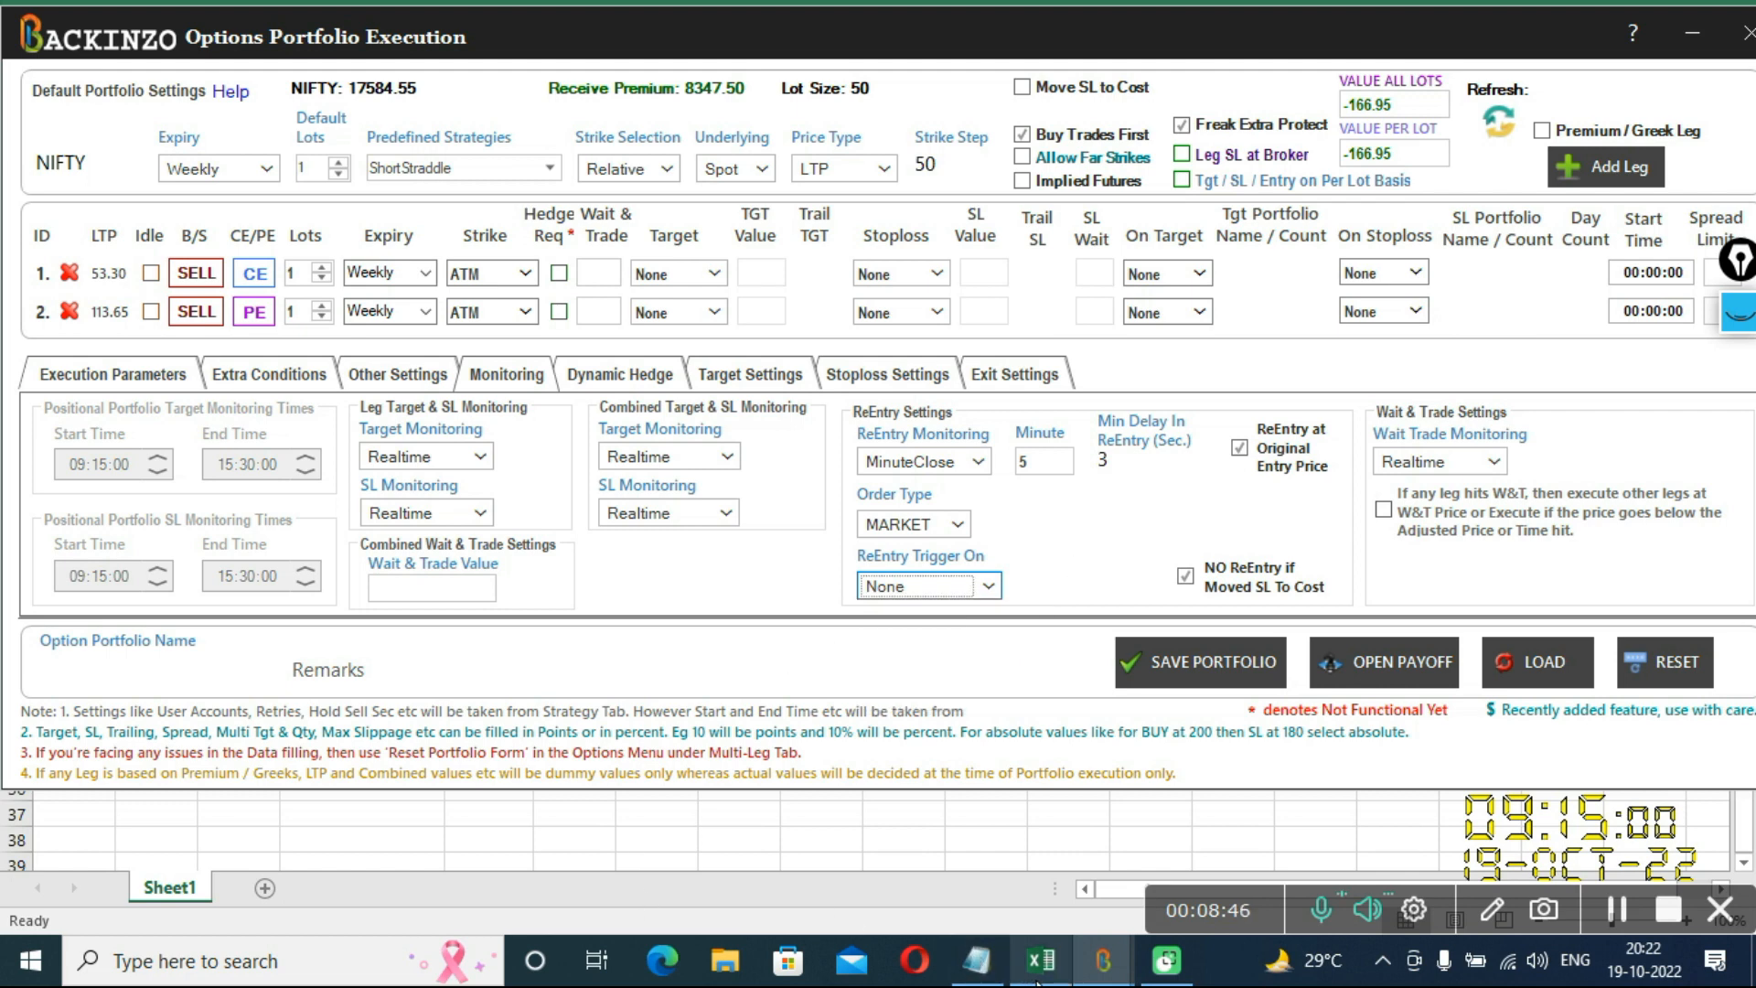
{"action": "mouse_move", "coordinate": [1040, 960]}
{"action": "left_click", "coordinate": [994, 885]}
{"action": "left_click", "coordinate": [547, 611]}
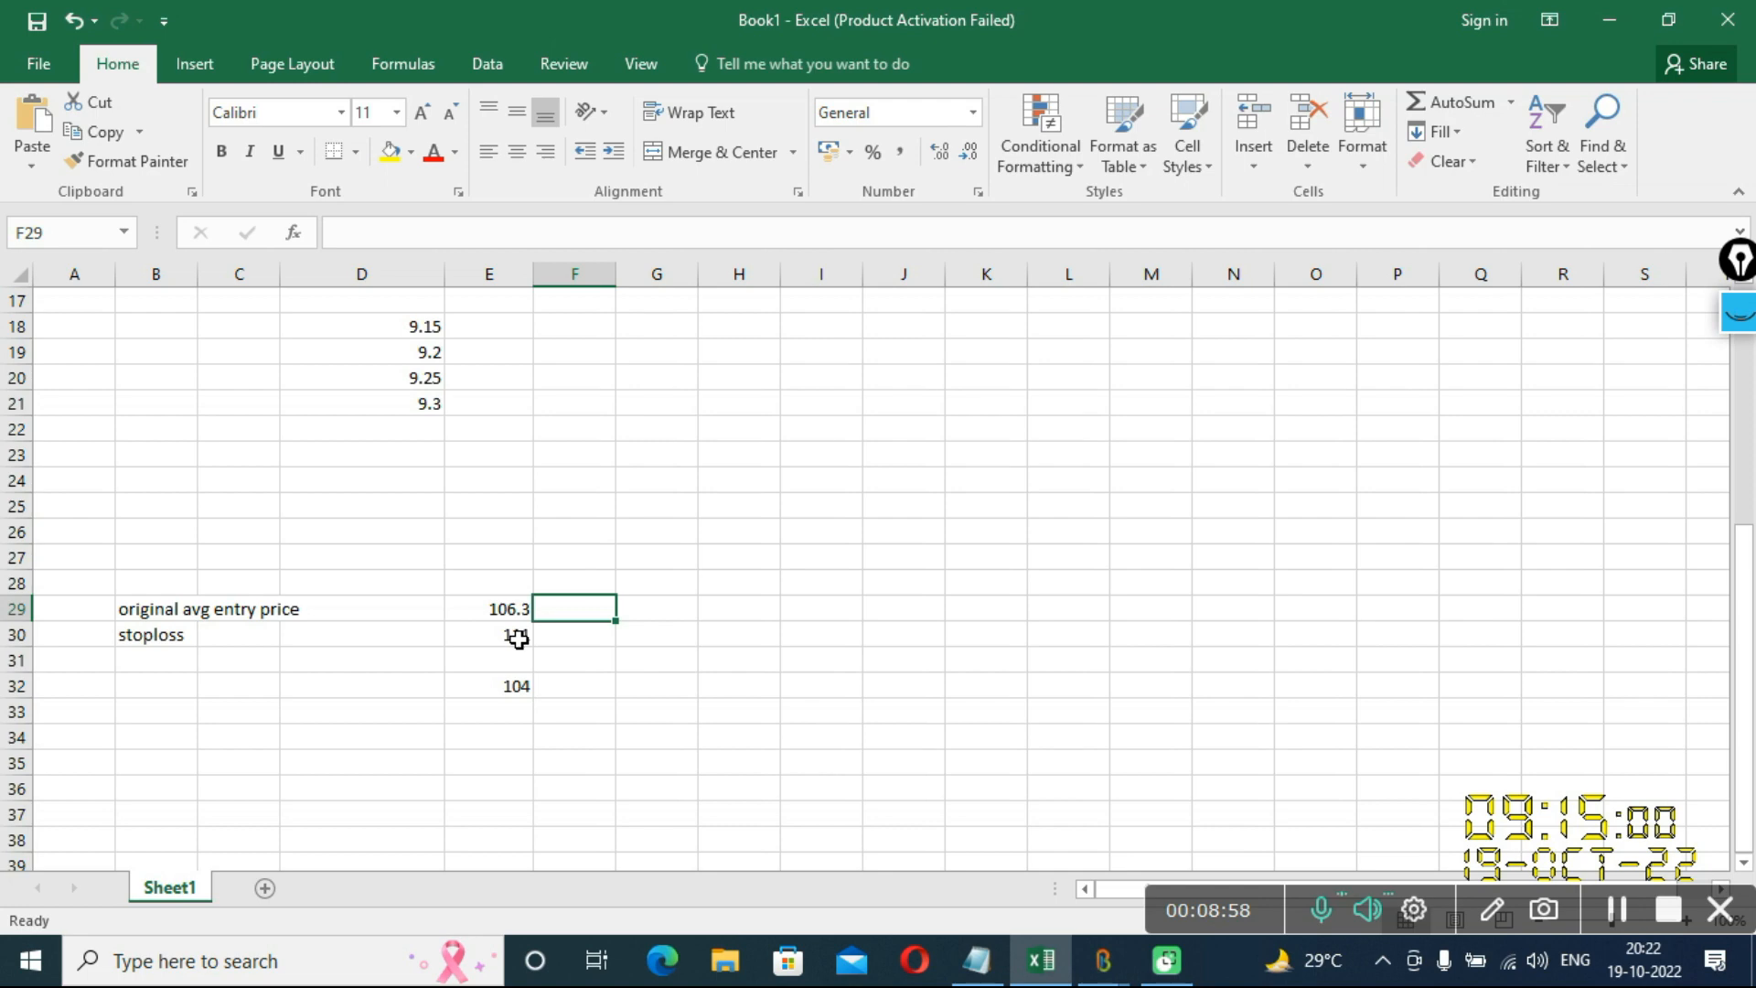
Switch to Backinzo, set the stoploss type of both legs to Premium and open the first leg's SL trailing settings
{"action": "mouse_move", "coordinate": [1100, 965]}
{"action": "left_click", "coordinate": [1234, 841]}
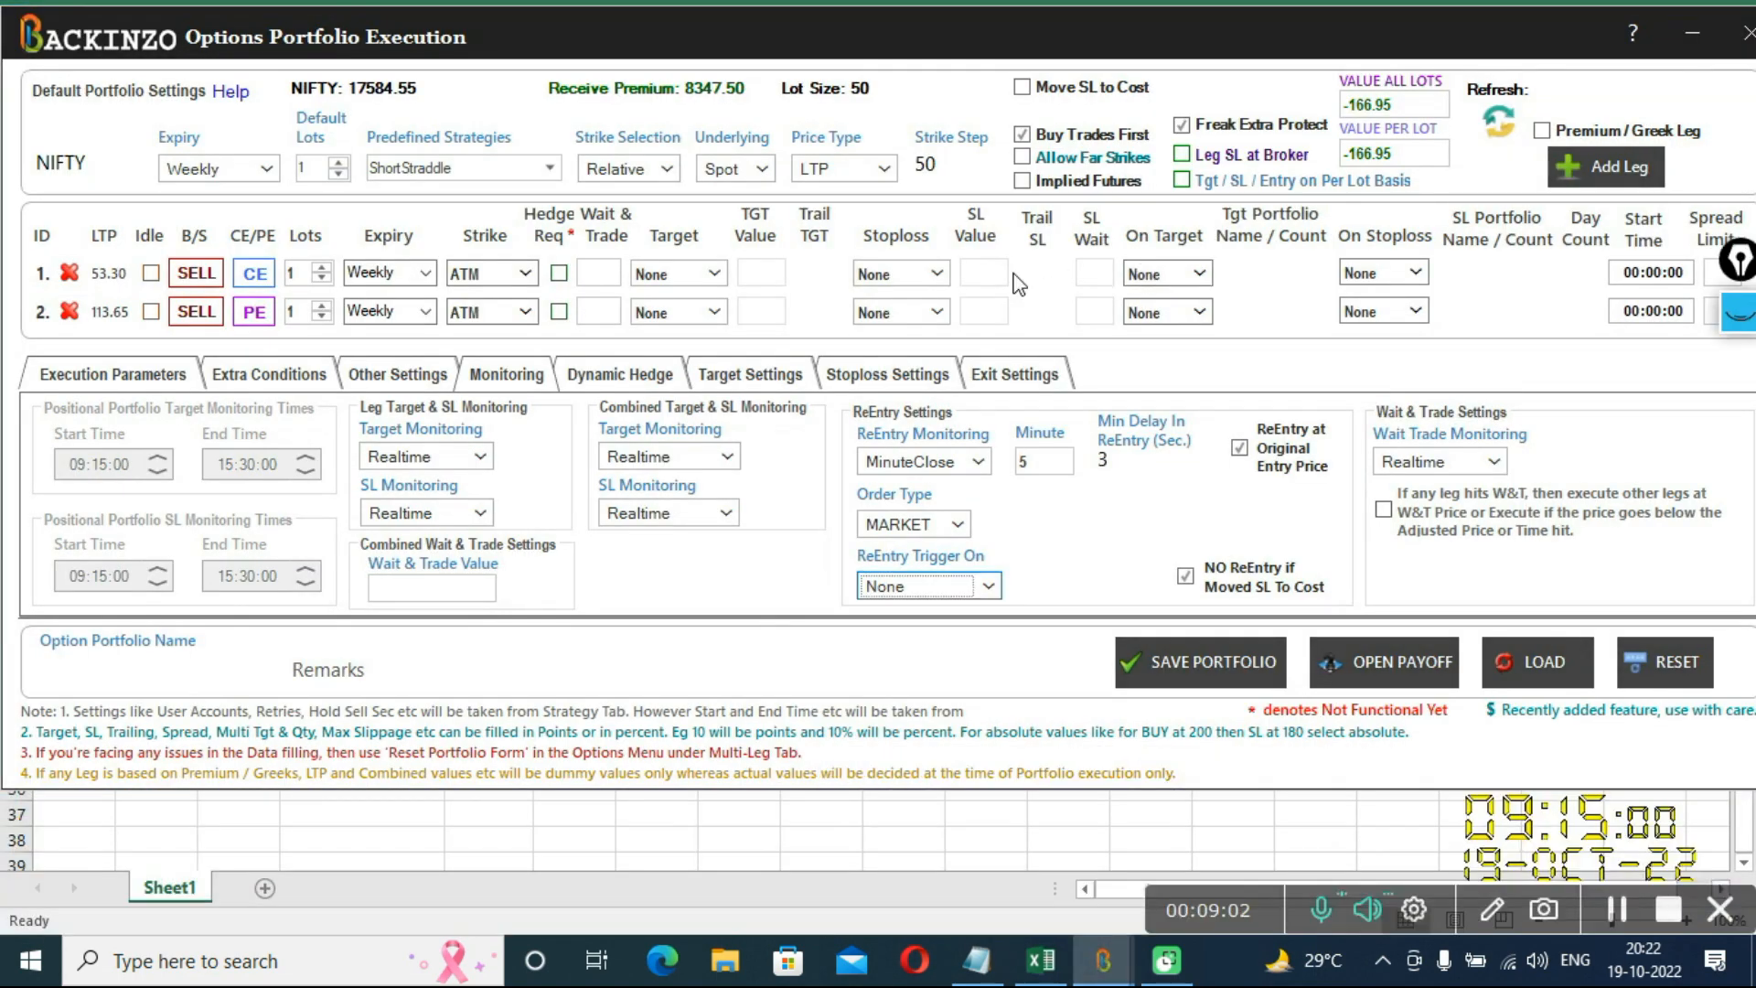
{"action": "left_click", "coordinate": [936, 272]}
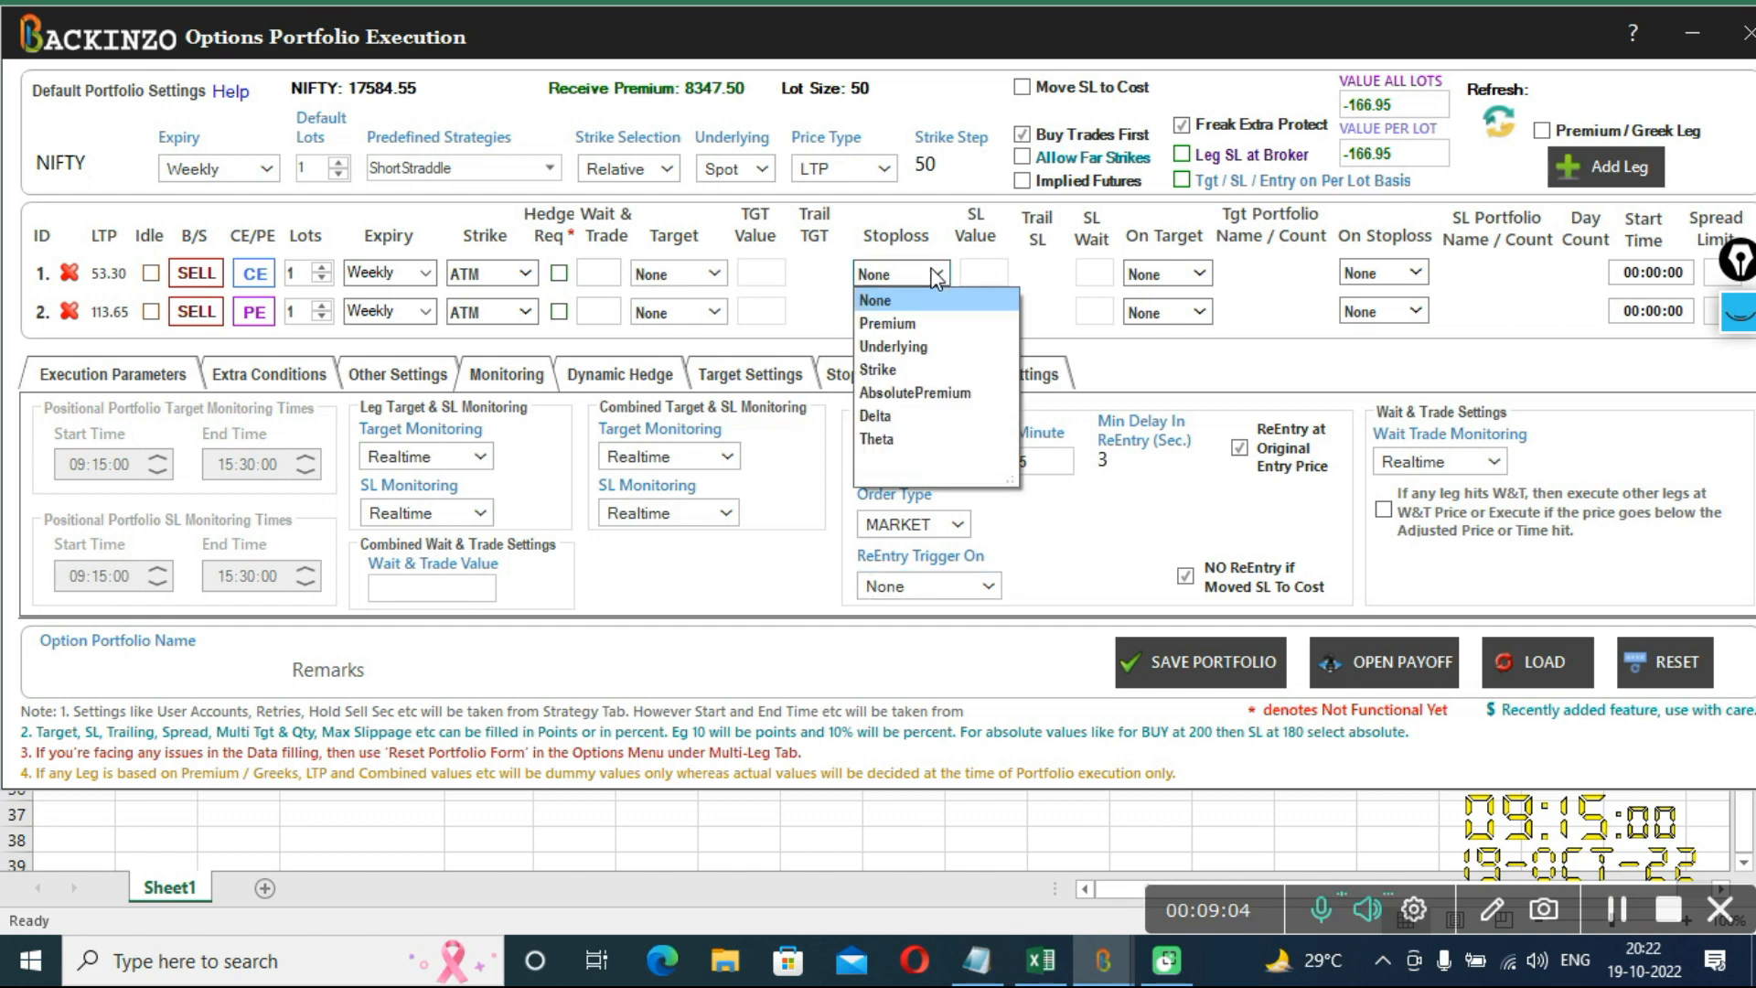
{"action": "left_click", "coordinate": [920, 323]}
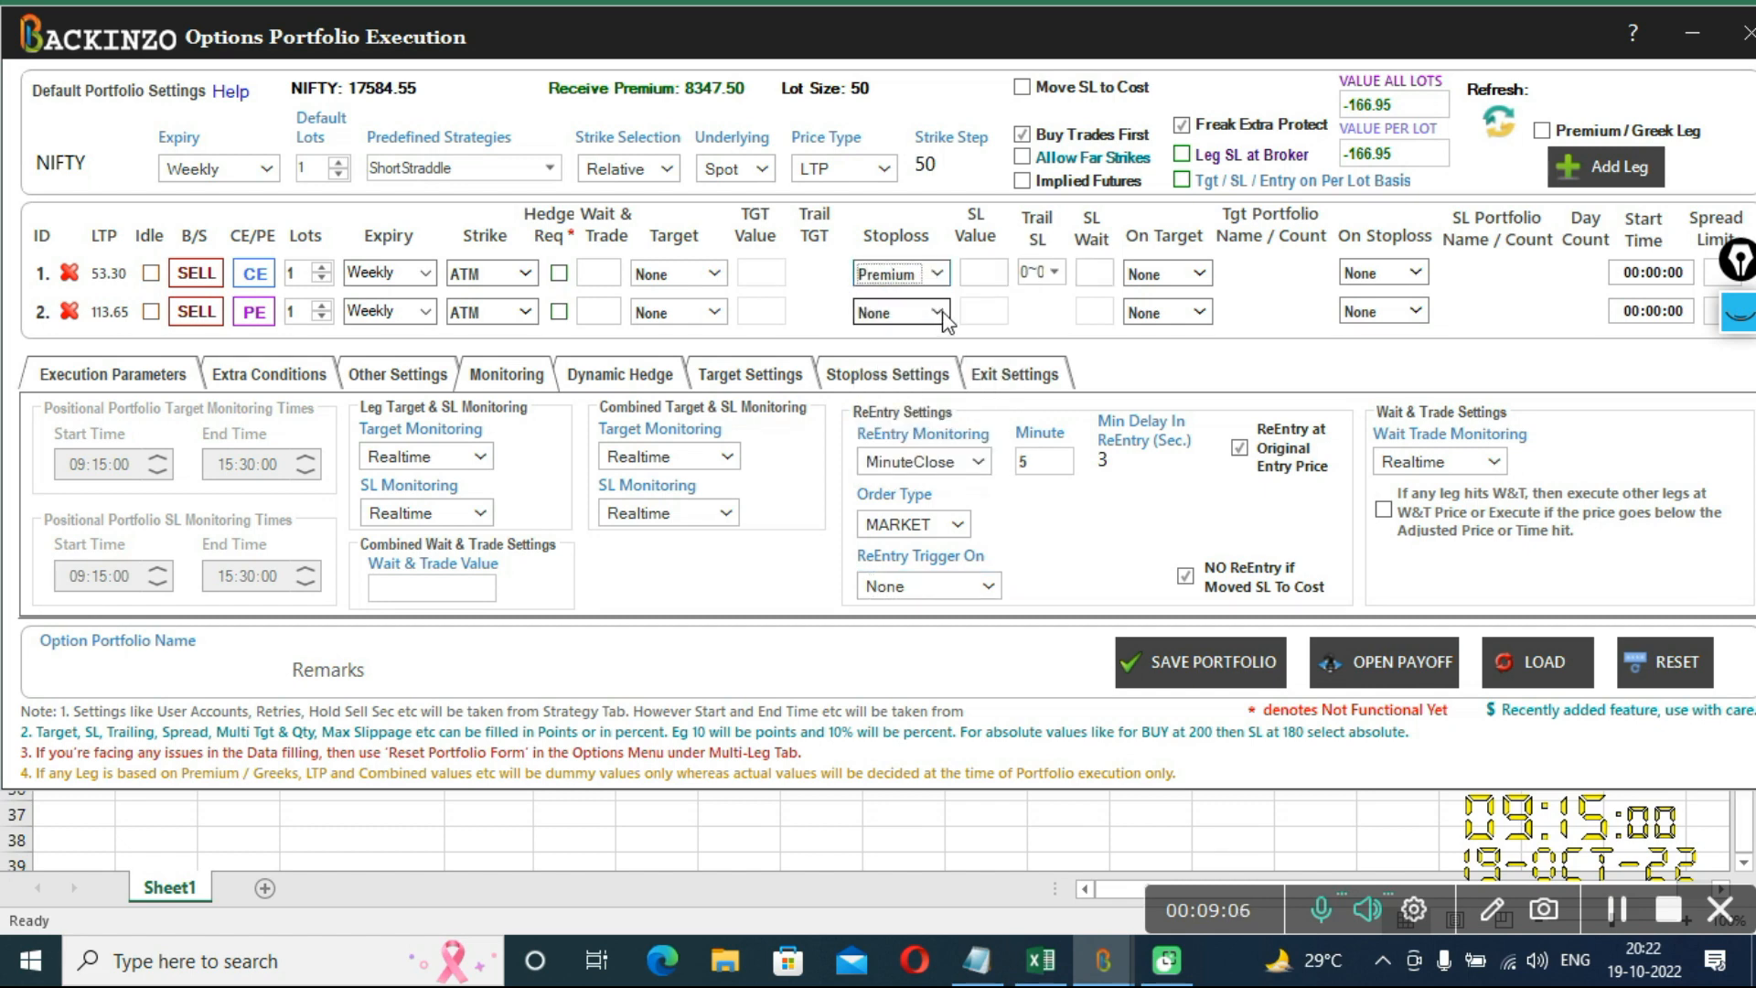
{"action": "left_click", "coordinate": [936, 311]}
{"action": "left_click", "coordinate": [942, 363]}
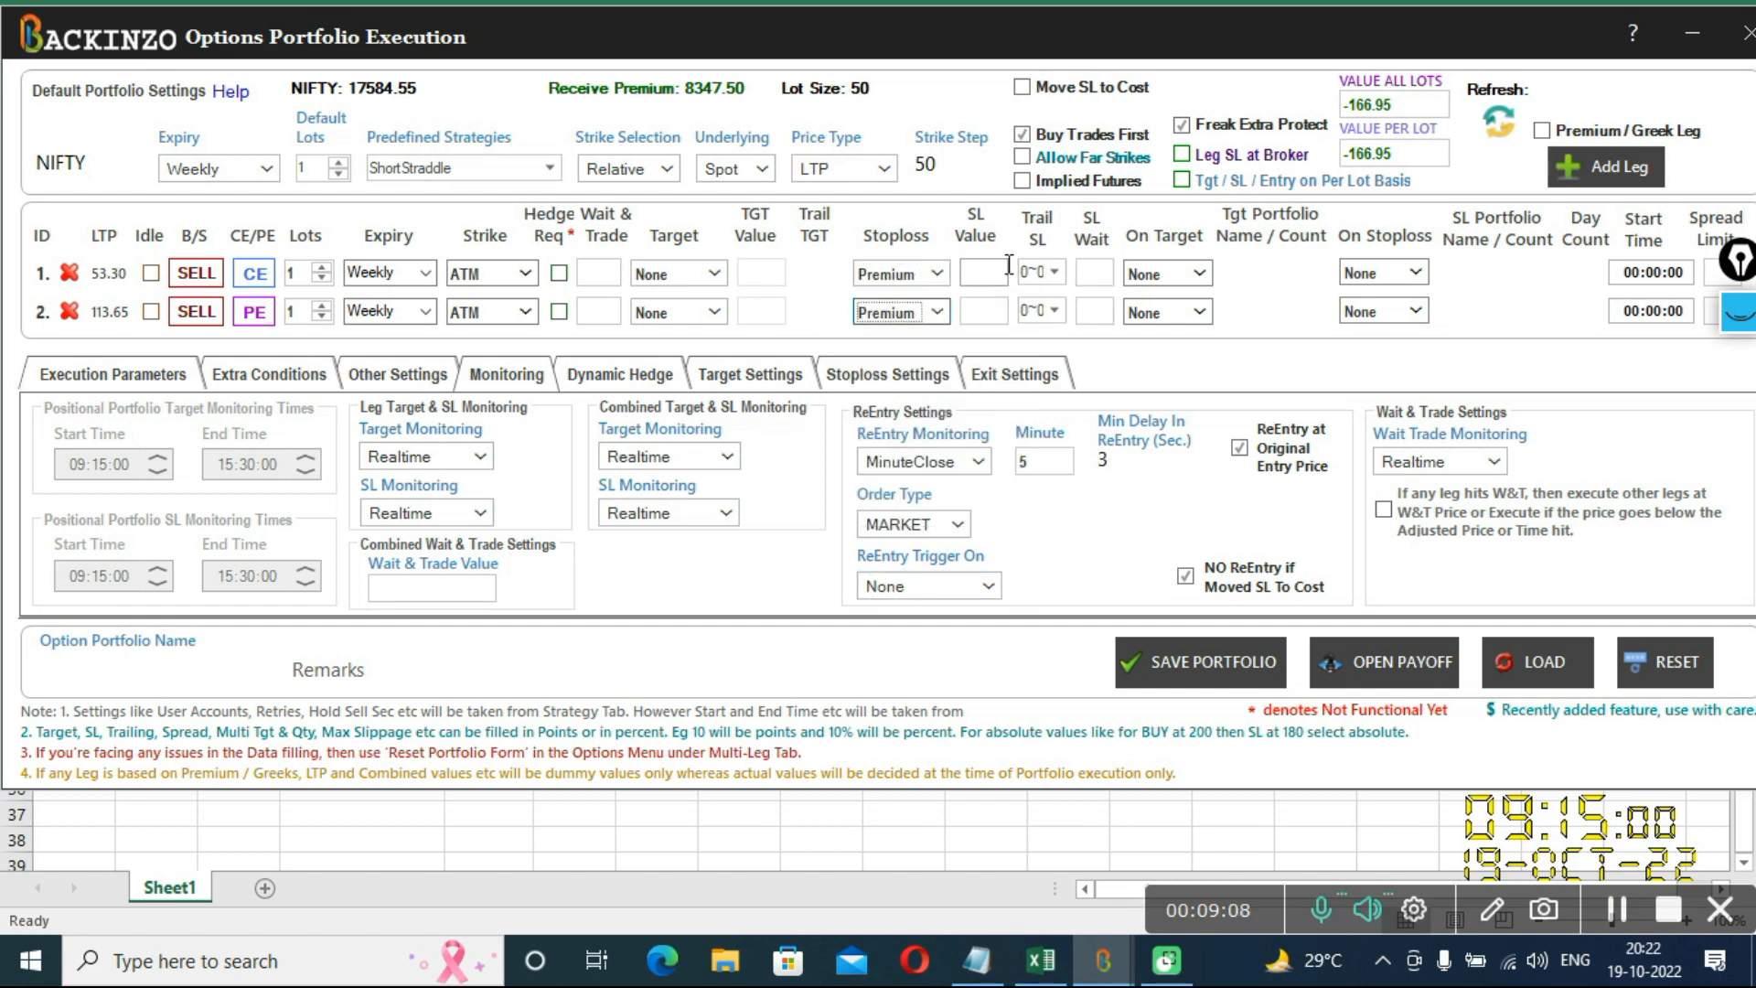
{"action": "left_click", "coordinate": [1056, 272]}
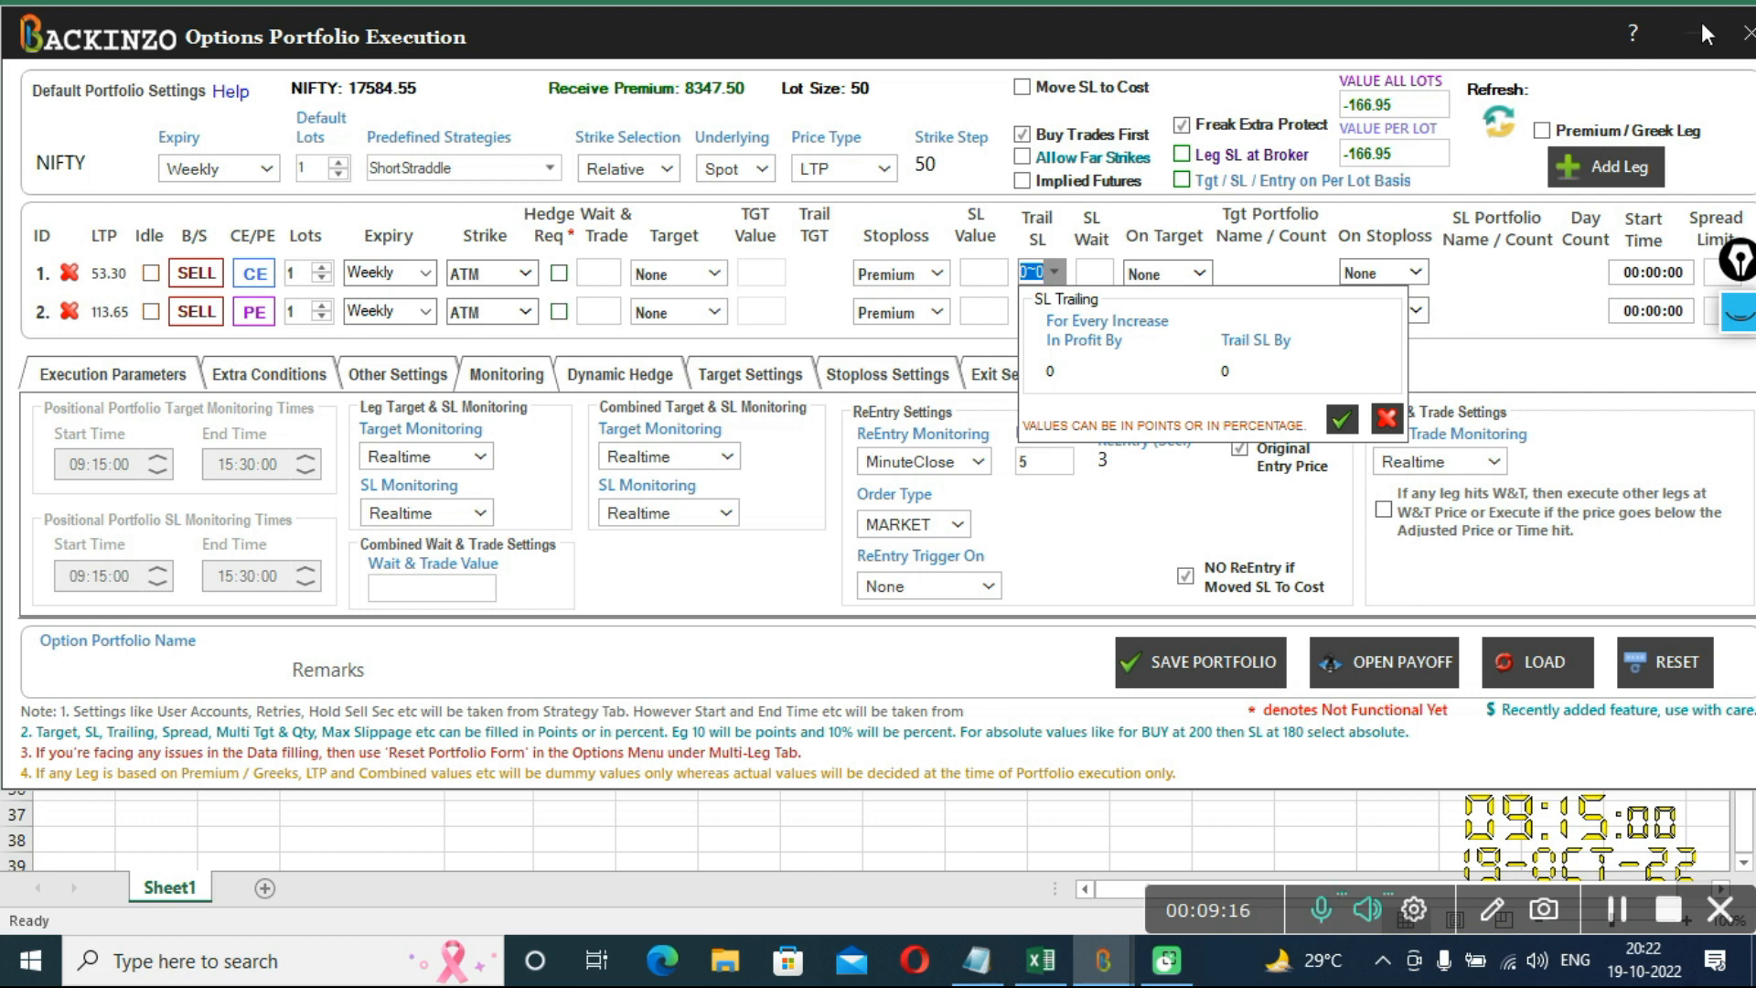
Switch to Excel, enter 105 in H29 and compare it with the original avg entry price in E29
{"action": "left_click", "coordinate": [1042, 965]}
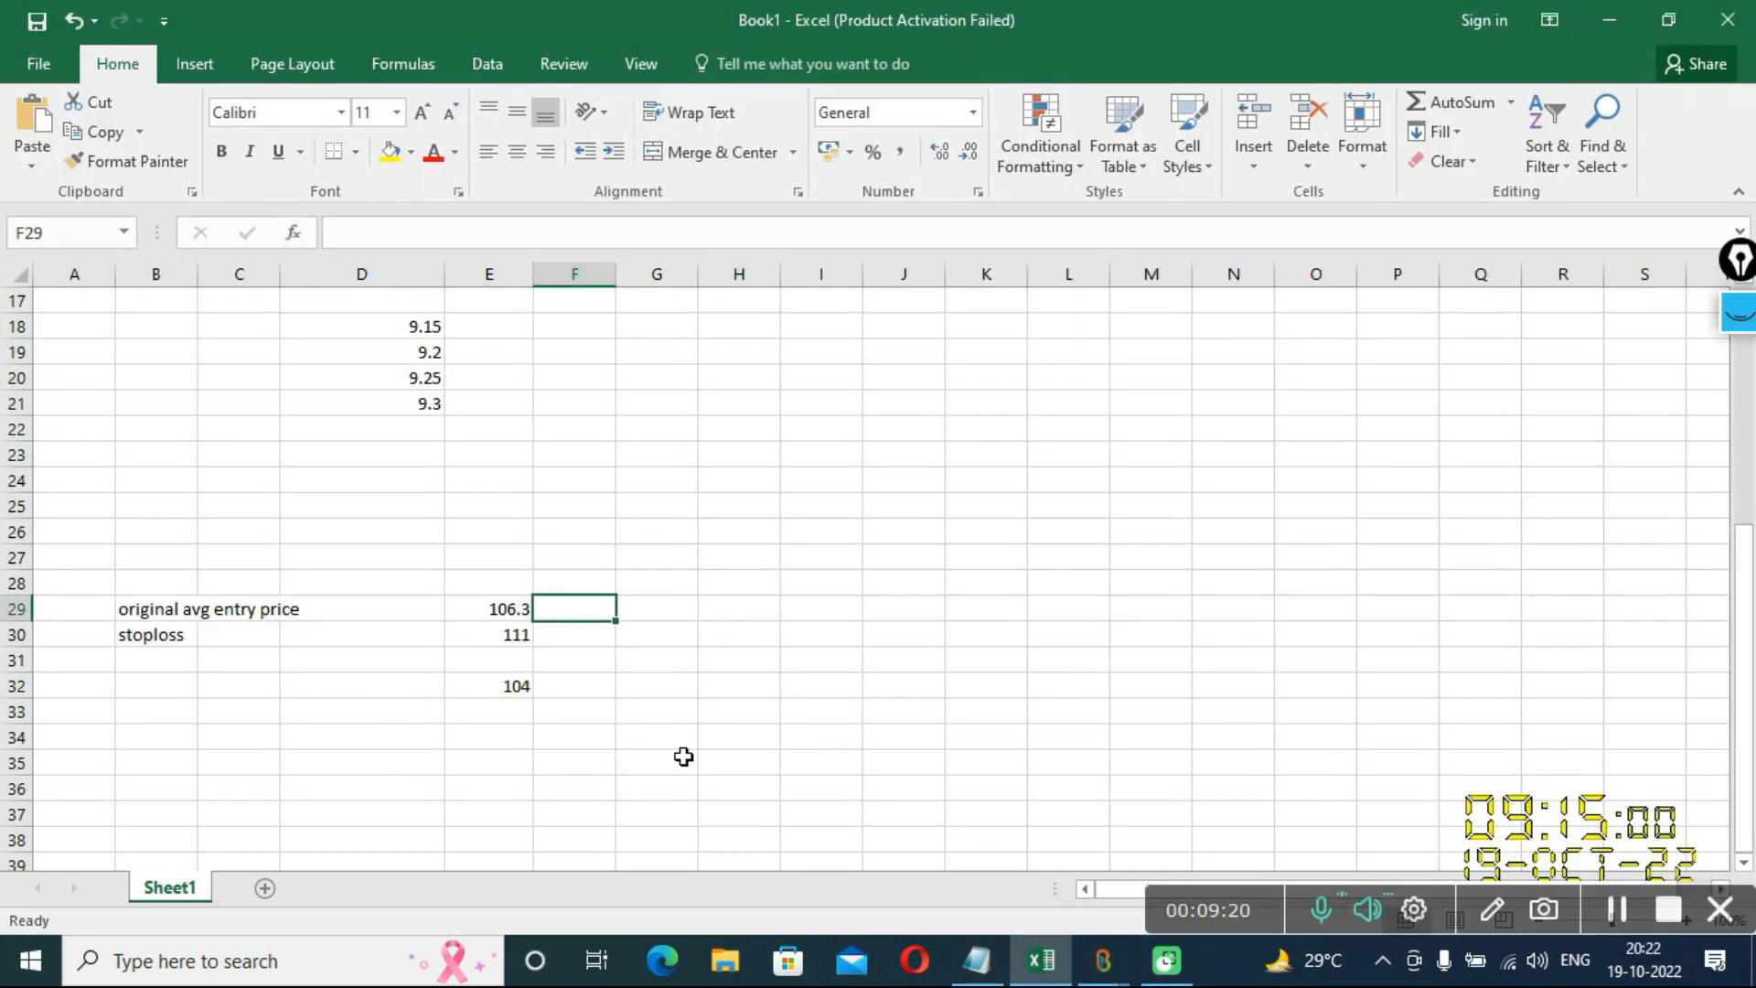
{"action": "left_click", "coordinate": [743, 615]}
{"action": "type", "text": "105"}
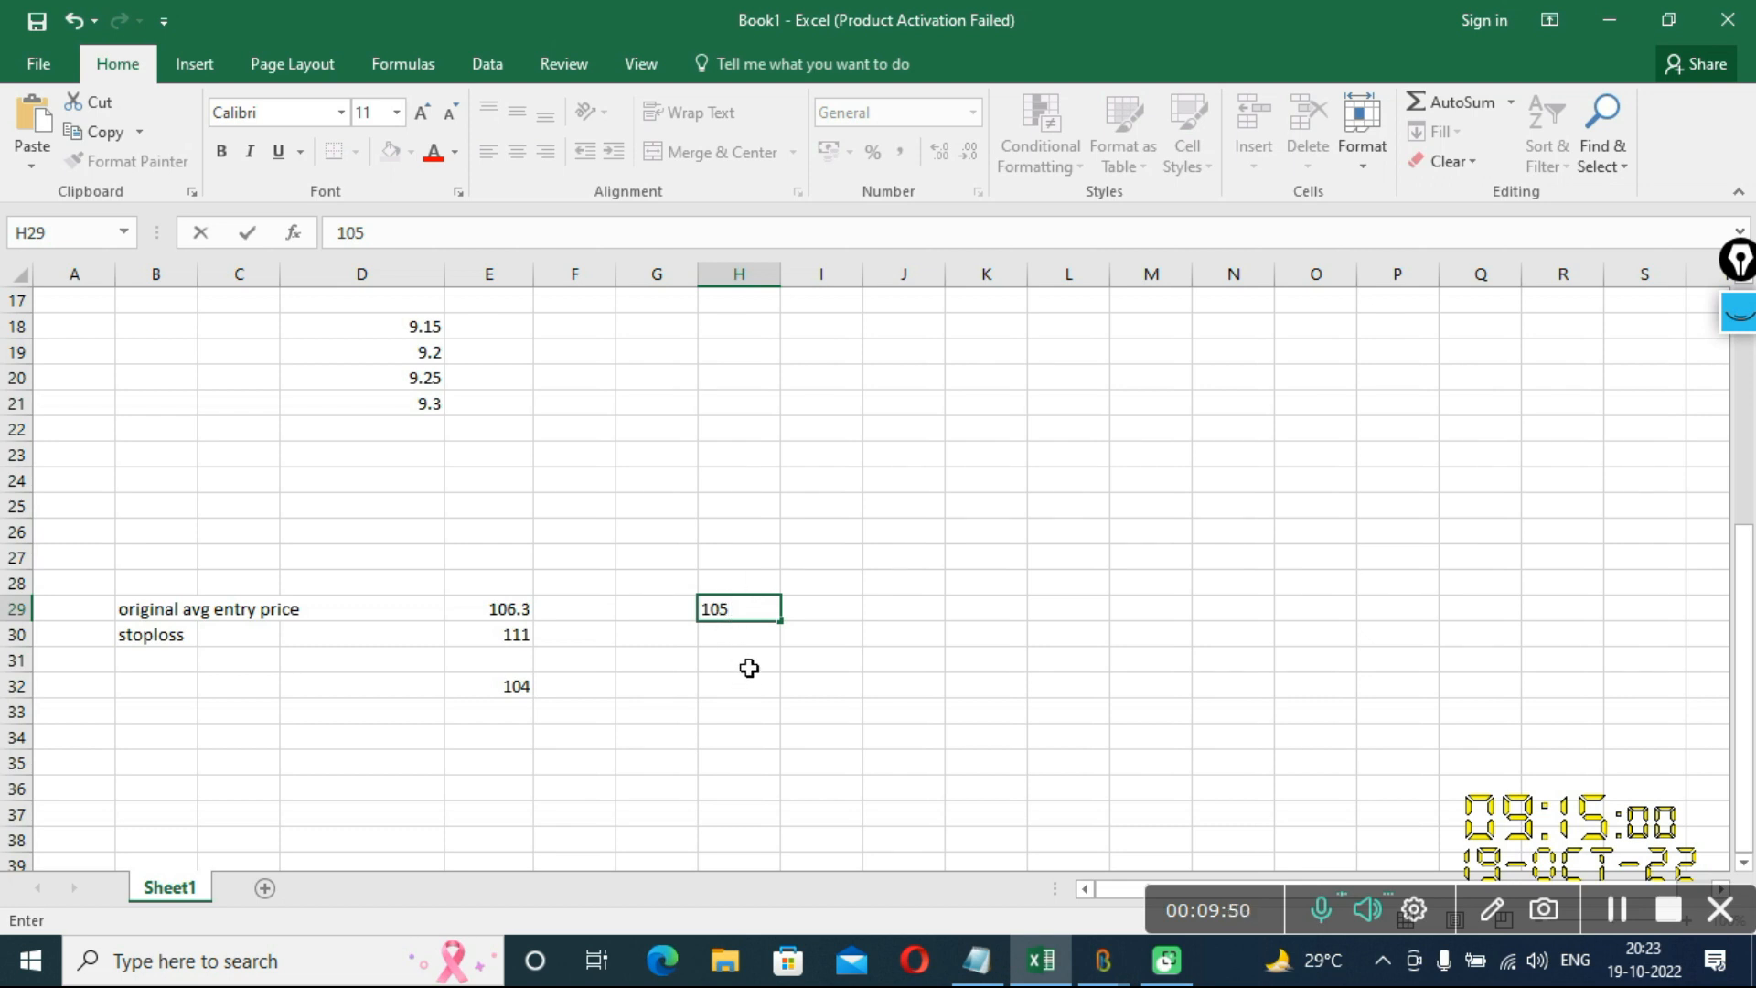
{"action": "left_click", "coordinate": [519, 608]}
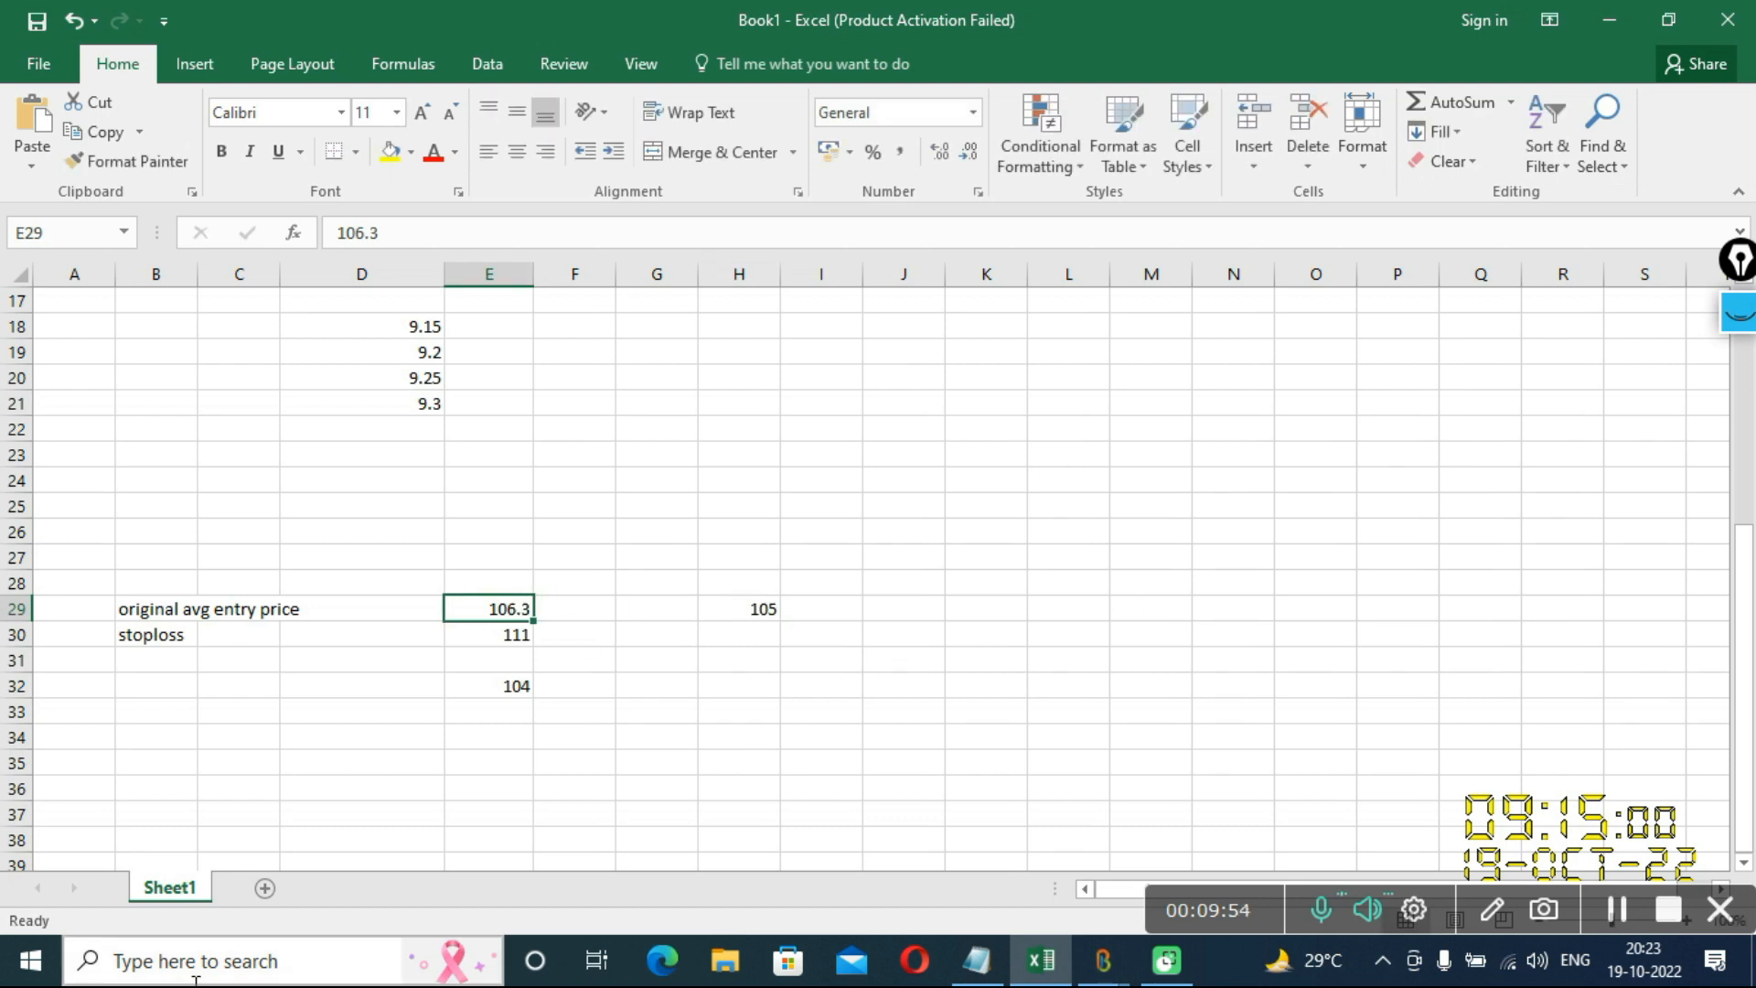
{"action": "left_click", "coordinate": [756, 604]}
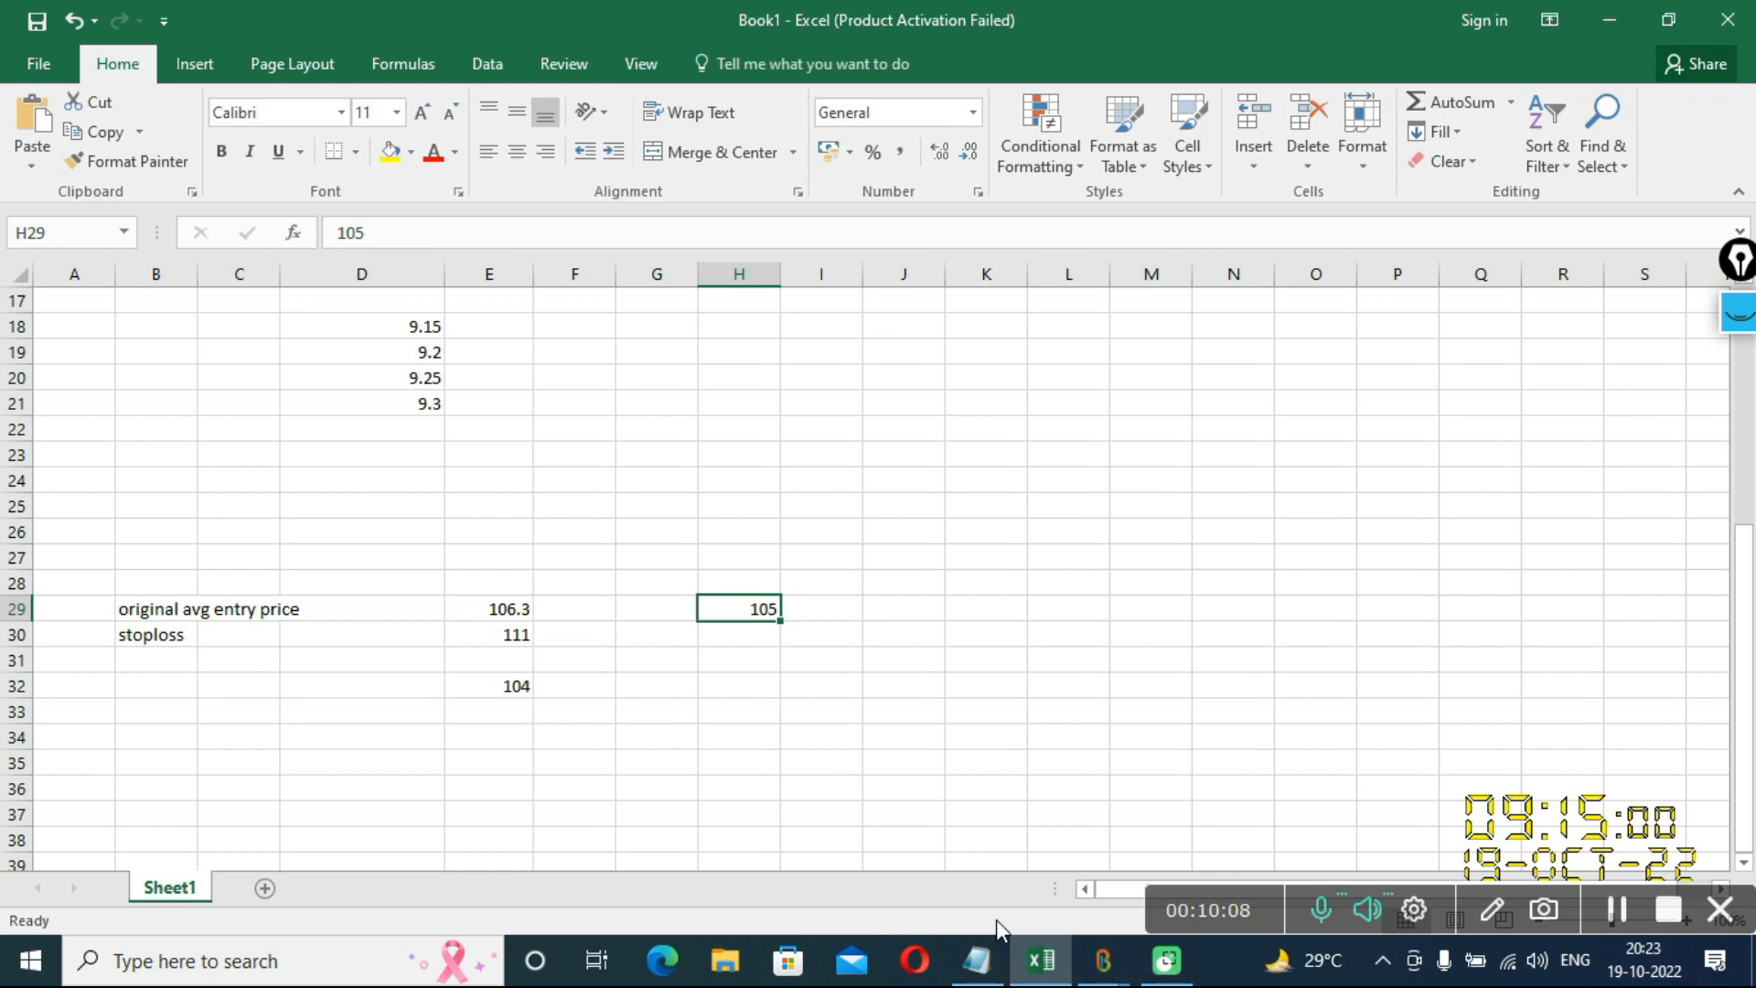
Switch to Backinzo, set ReEntry Trigger On to EntryPrice and read the Trigger Buffer explanation
{"action": "mouse_move", "coordinate": [1106, 961]}
{"action": "left_click", "coordinate": [1144, 925]}
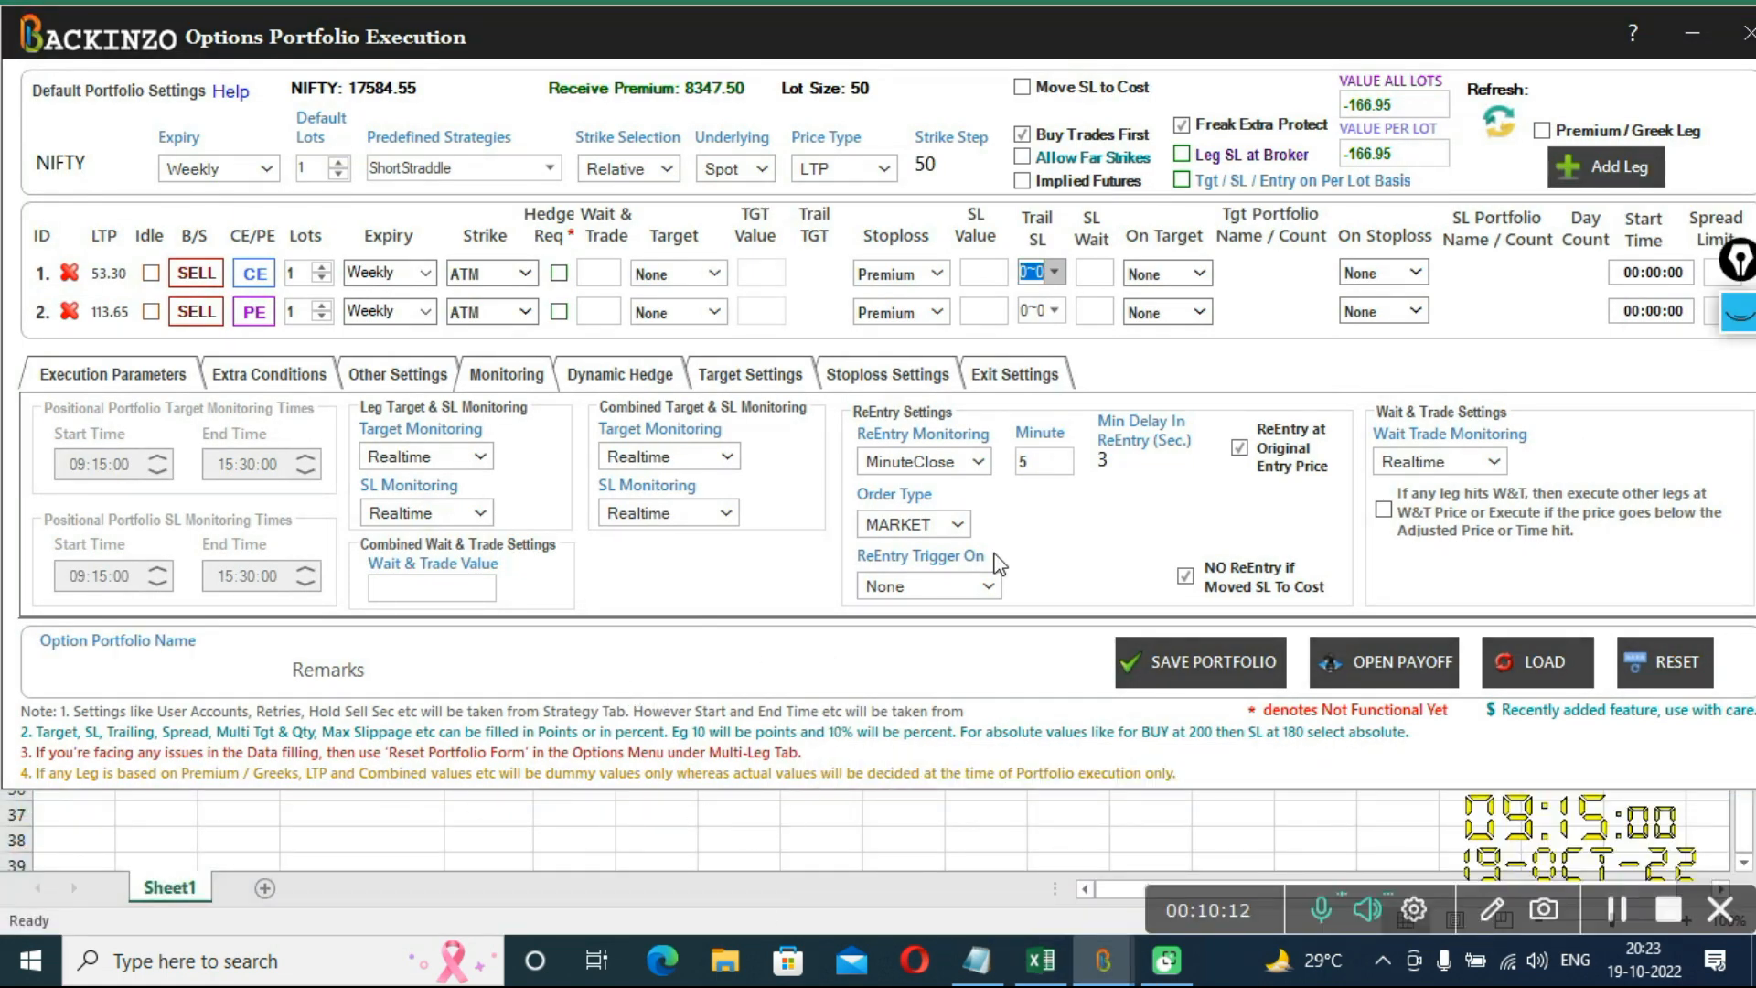
{"action": "left_click", "coordinate": [992, 589]}
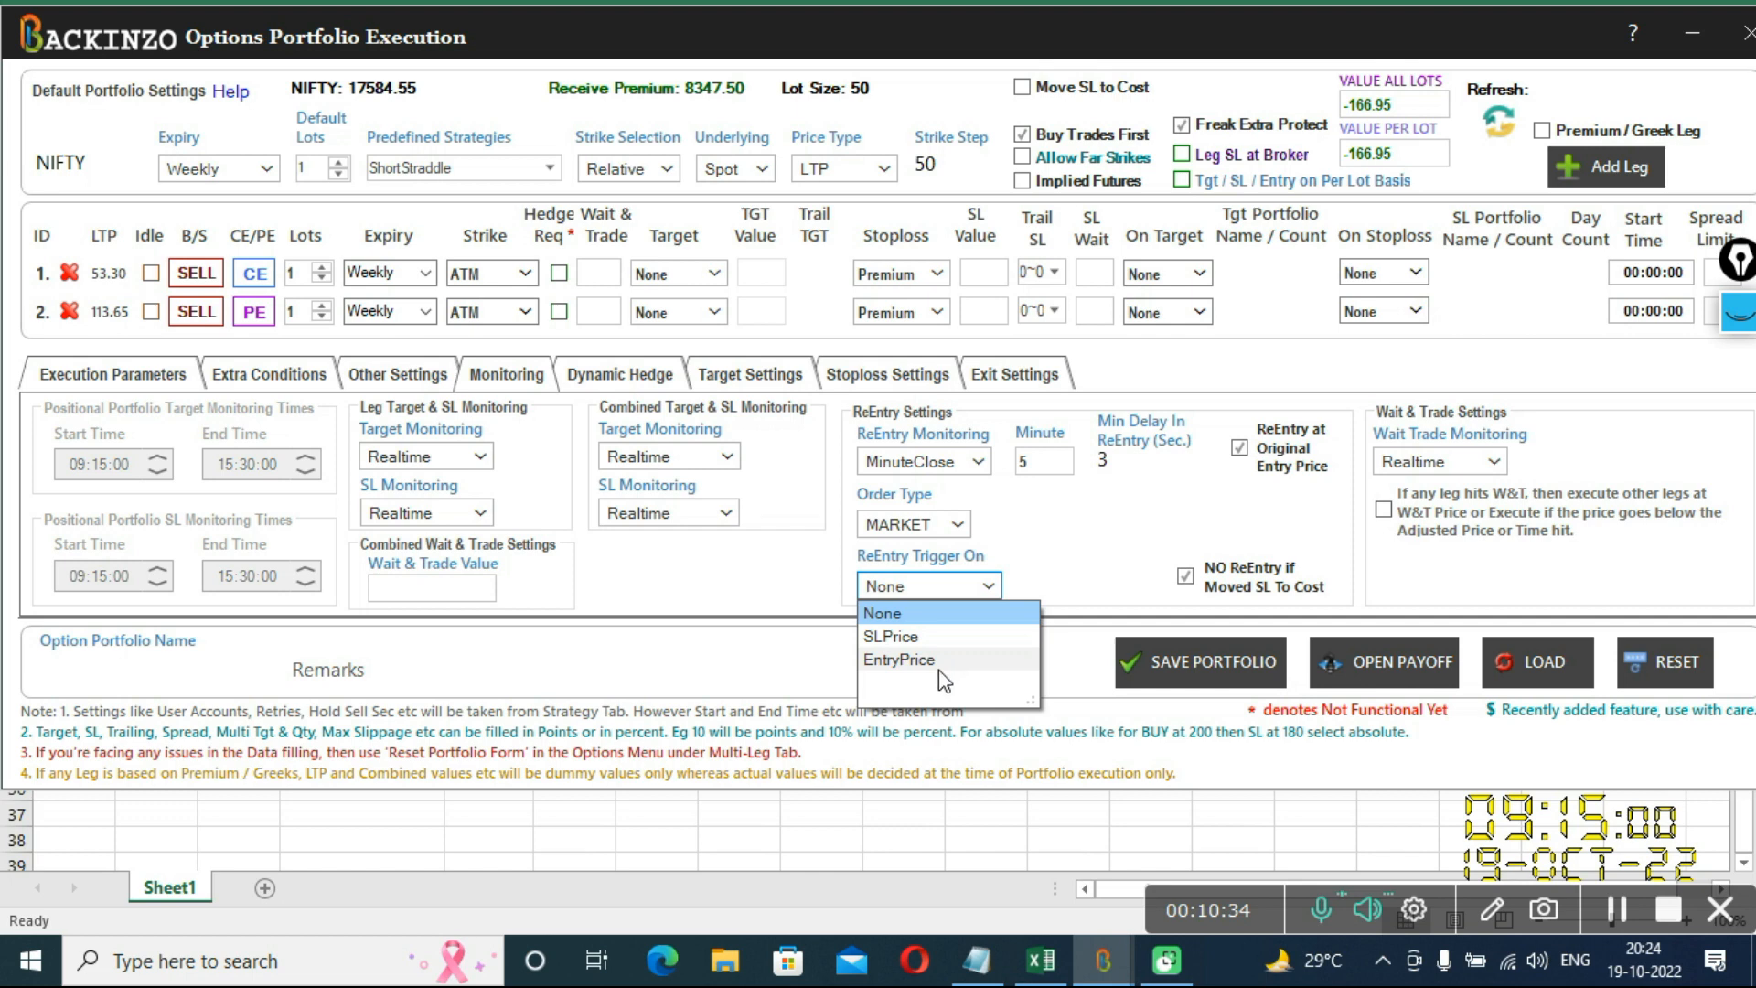
{"action": "left_click", "coordinate": [938, 666]}
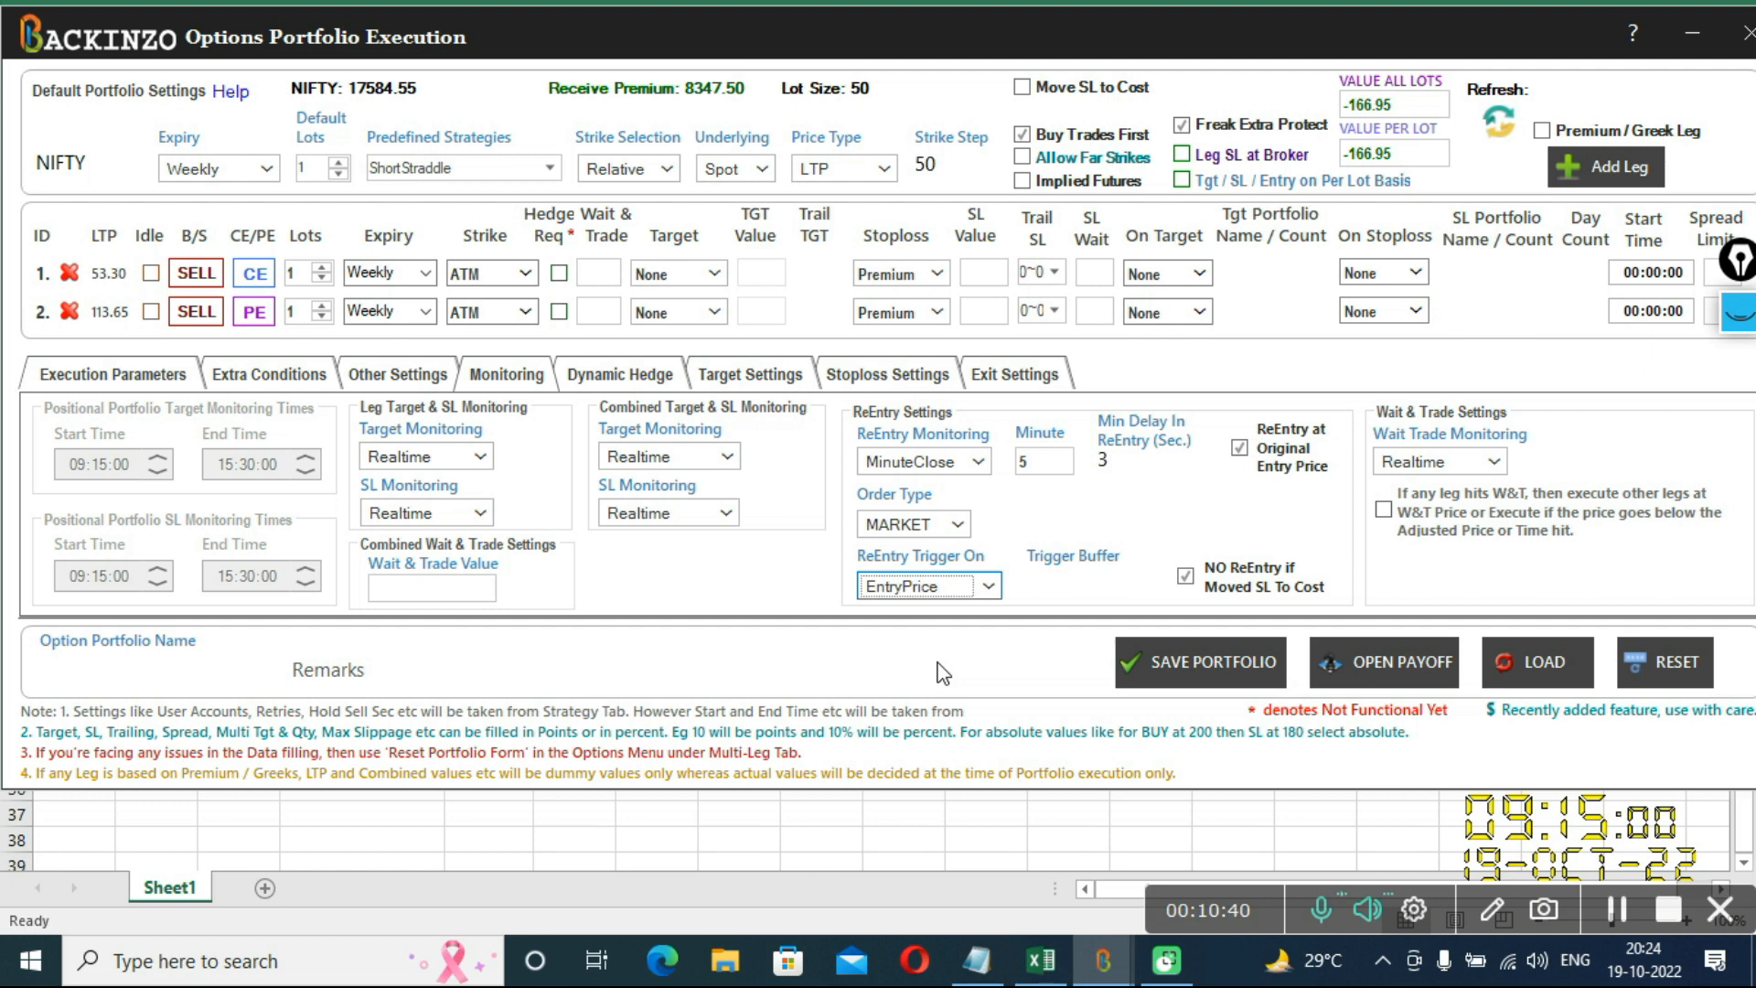
{"action": "mouse_move", "coordinate": [1085, 589]}
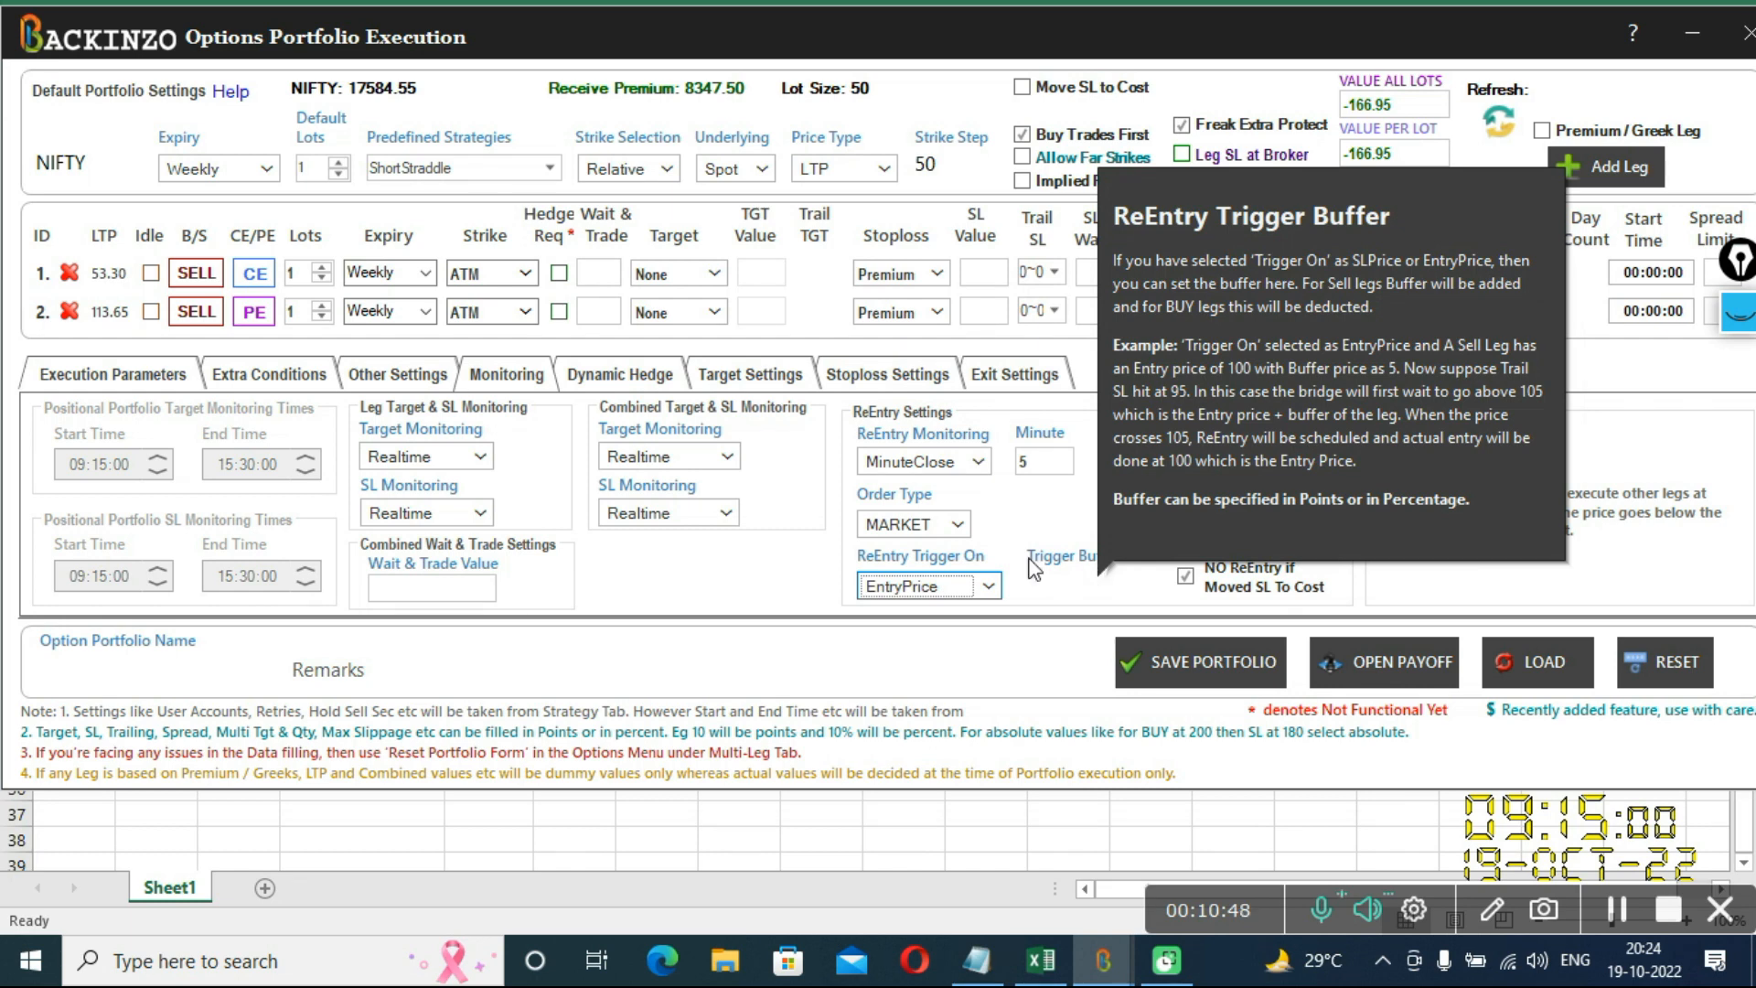
Set ReEntry Trigger On to SLPrice with a Trigger Buffer of 1
{"action": "left_click", "coordinate": [989, 587]}
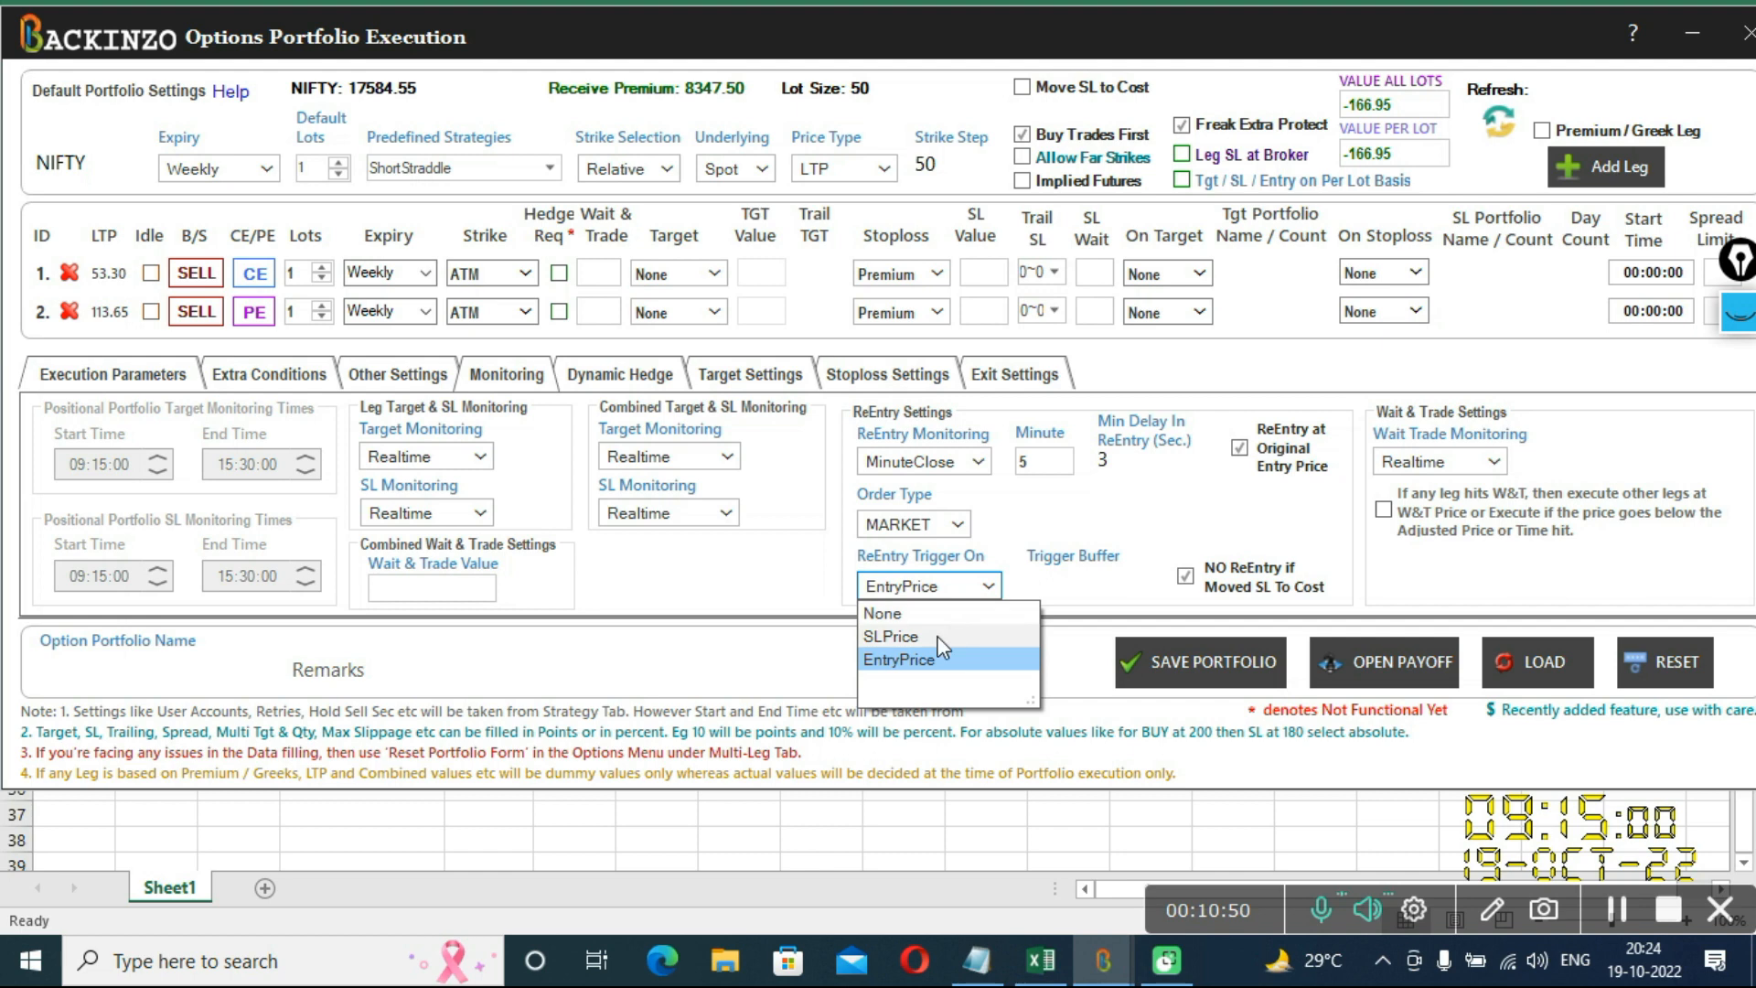
{"action": "left_click", "coordinate": [942, 633]}
{"action": "left_click", "coordinate": [1067, 585]}
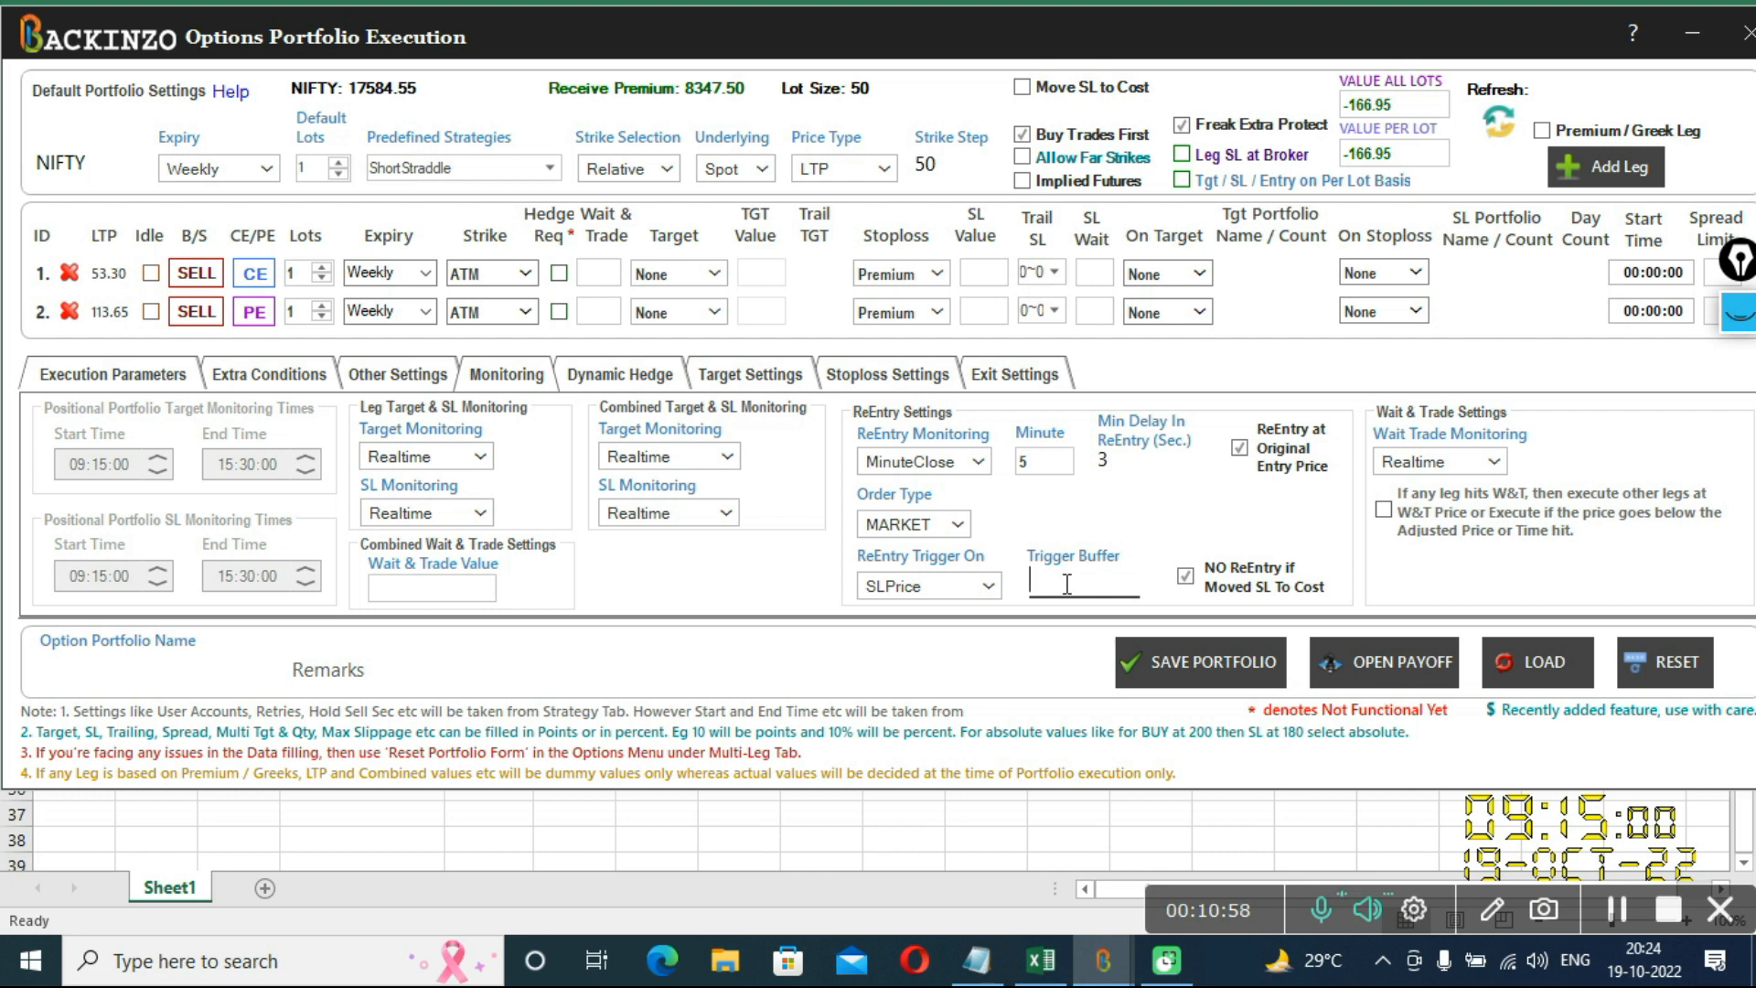
{"action": "mouse_move", "coordinate": [986, 611]}
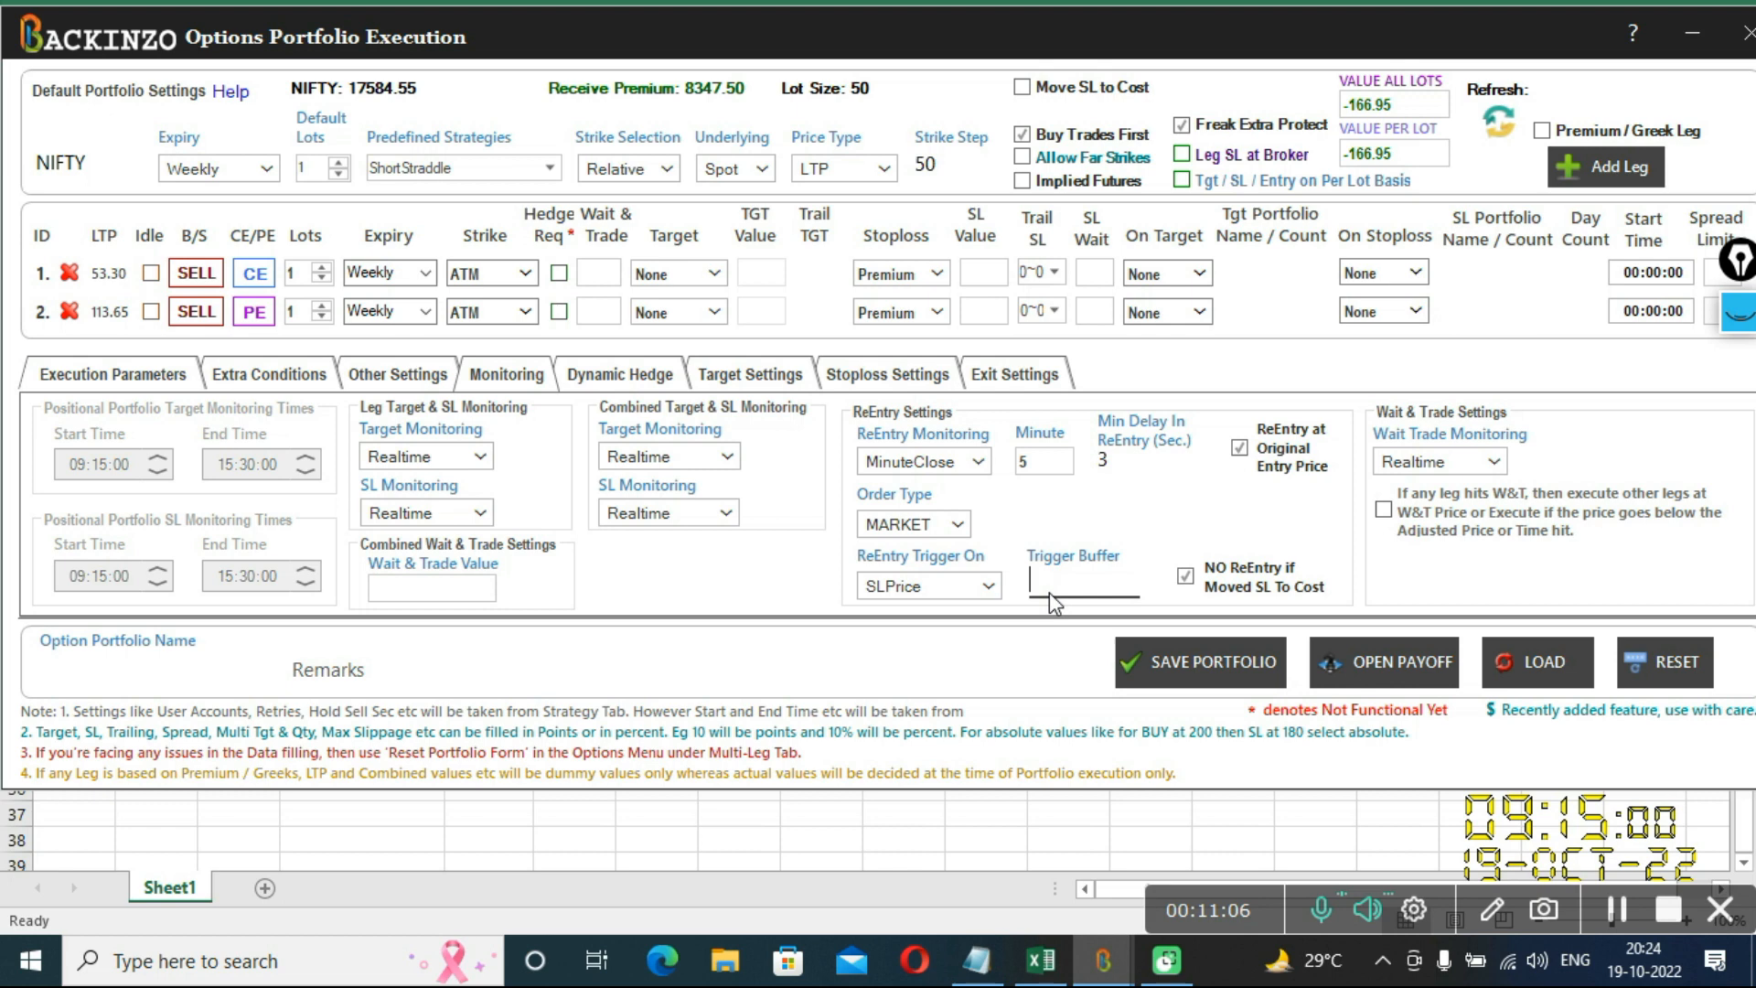
{"action": "type", "text": "1"}
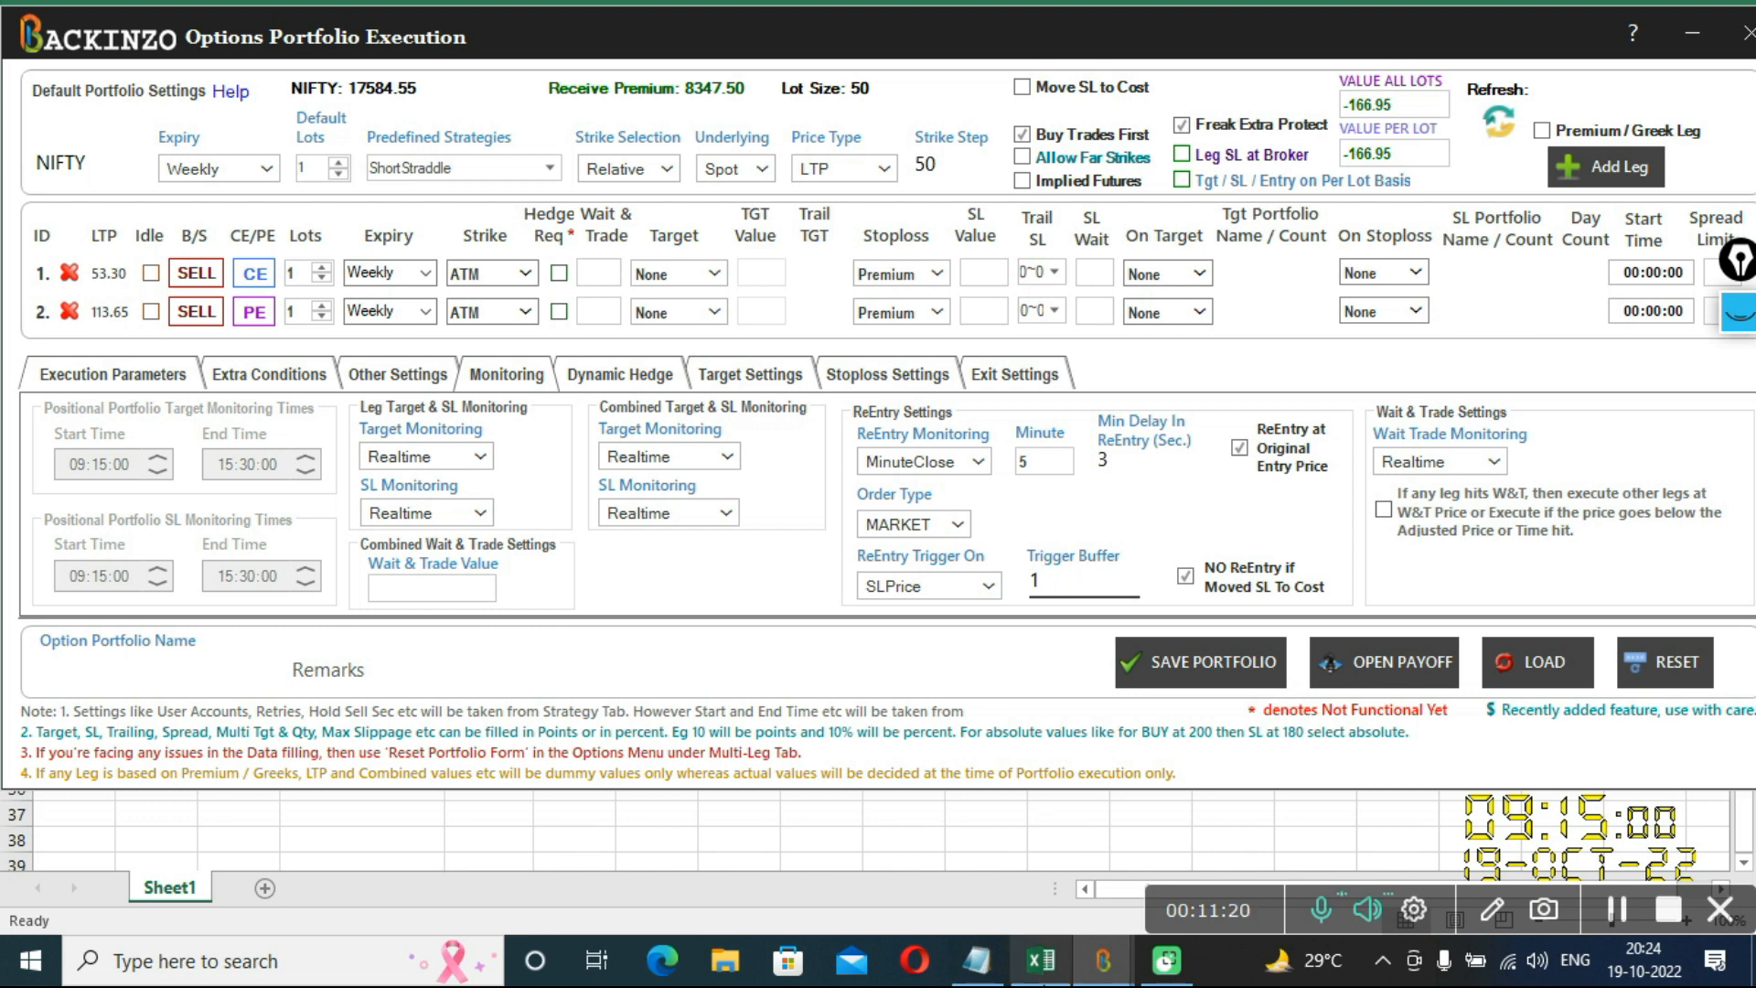
Switch to Excel, enter 112 in F30 beside the stoploss value and compare it with the price in H29
{"action": "mouse_move", "coordinate": [1039, 961]}
{"action": "left_click", "coordinate": [960, 874]}
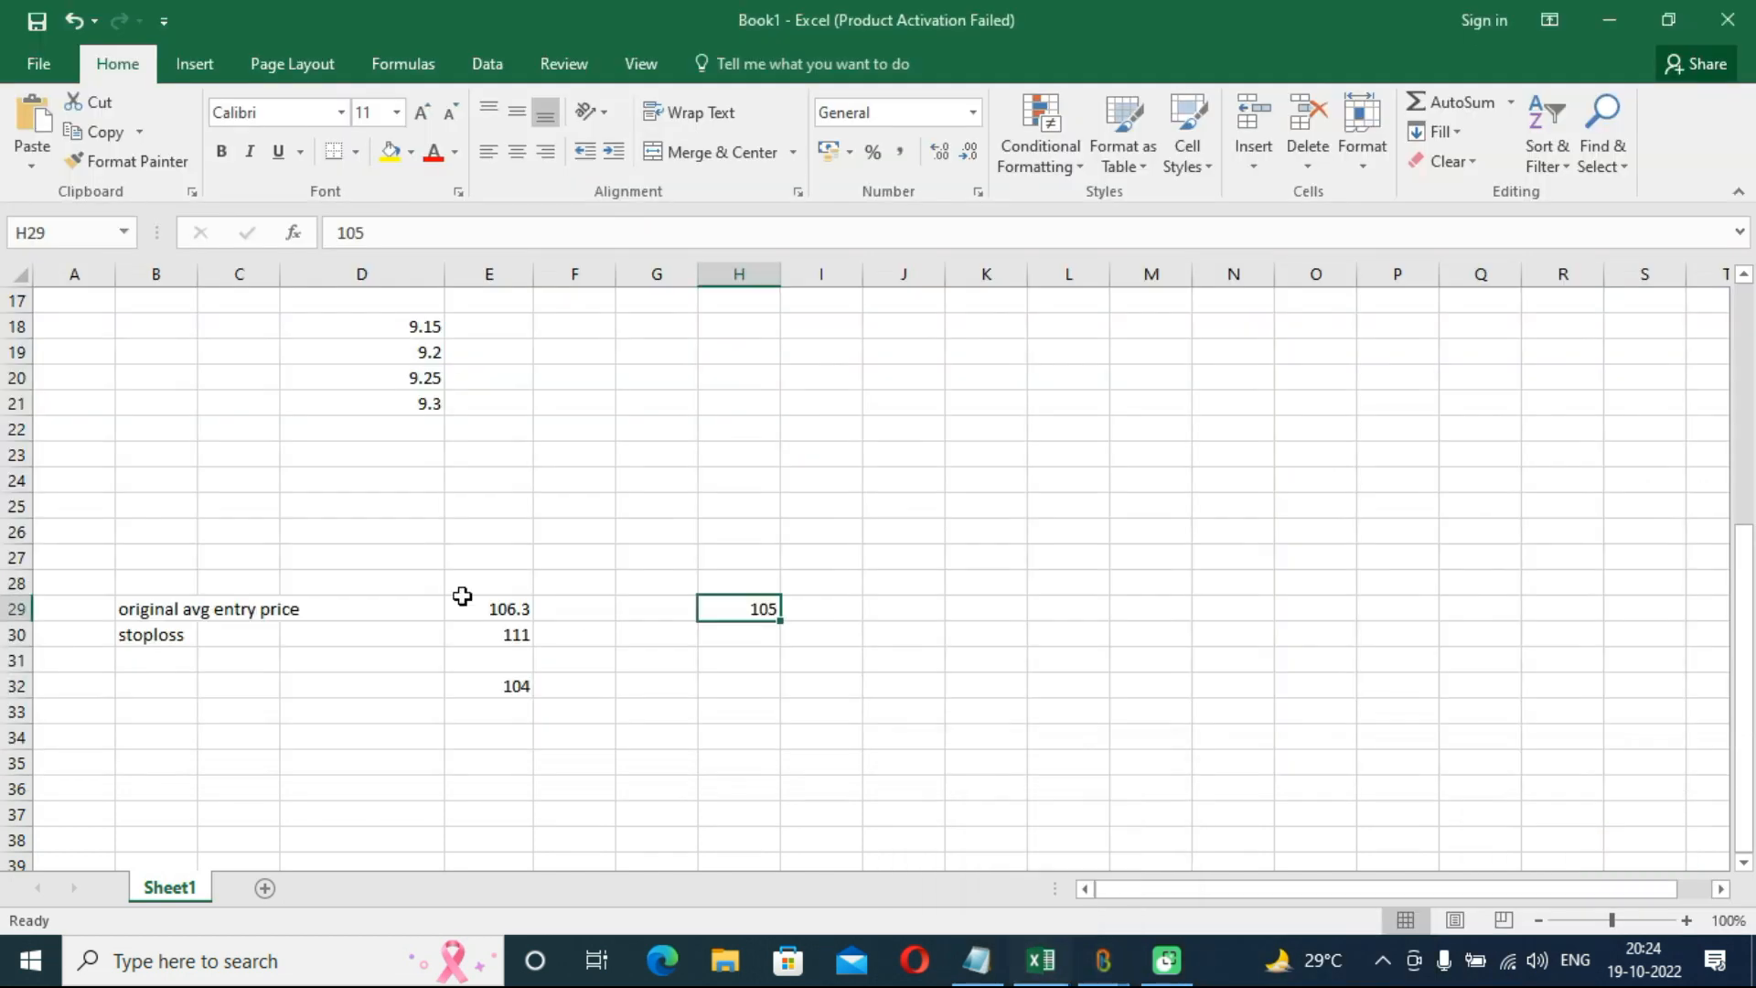
{"action": "left_click", "coordinate": [510, 642]}
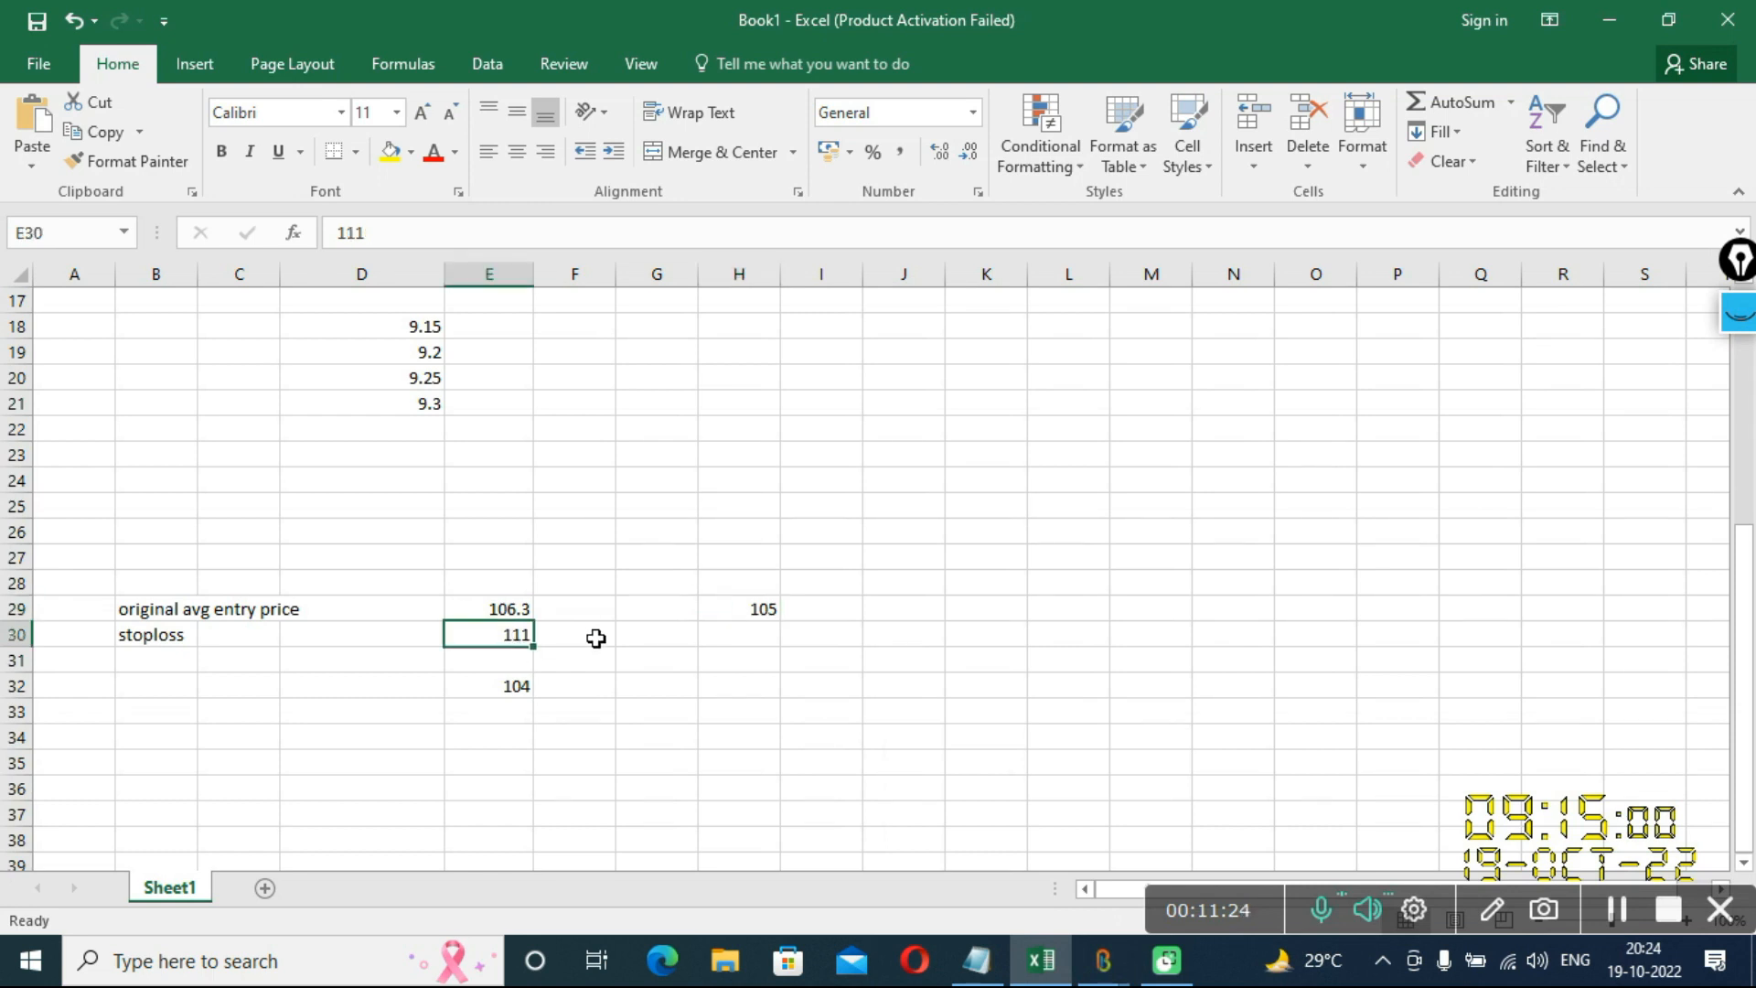
{"action": "left_click", "coordinate": [595, 638]}
{"action": "type", "text": "112"}
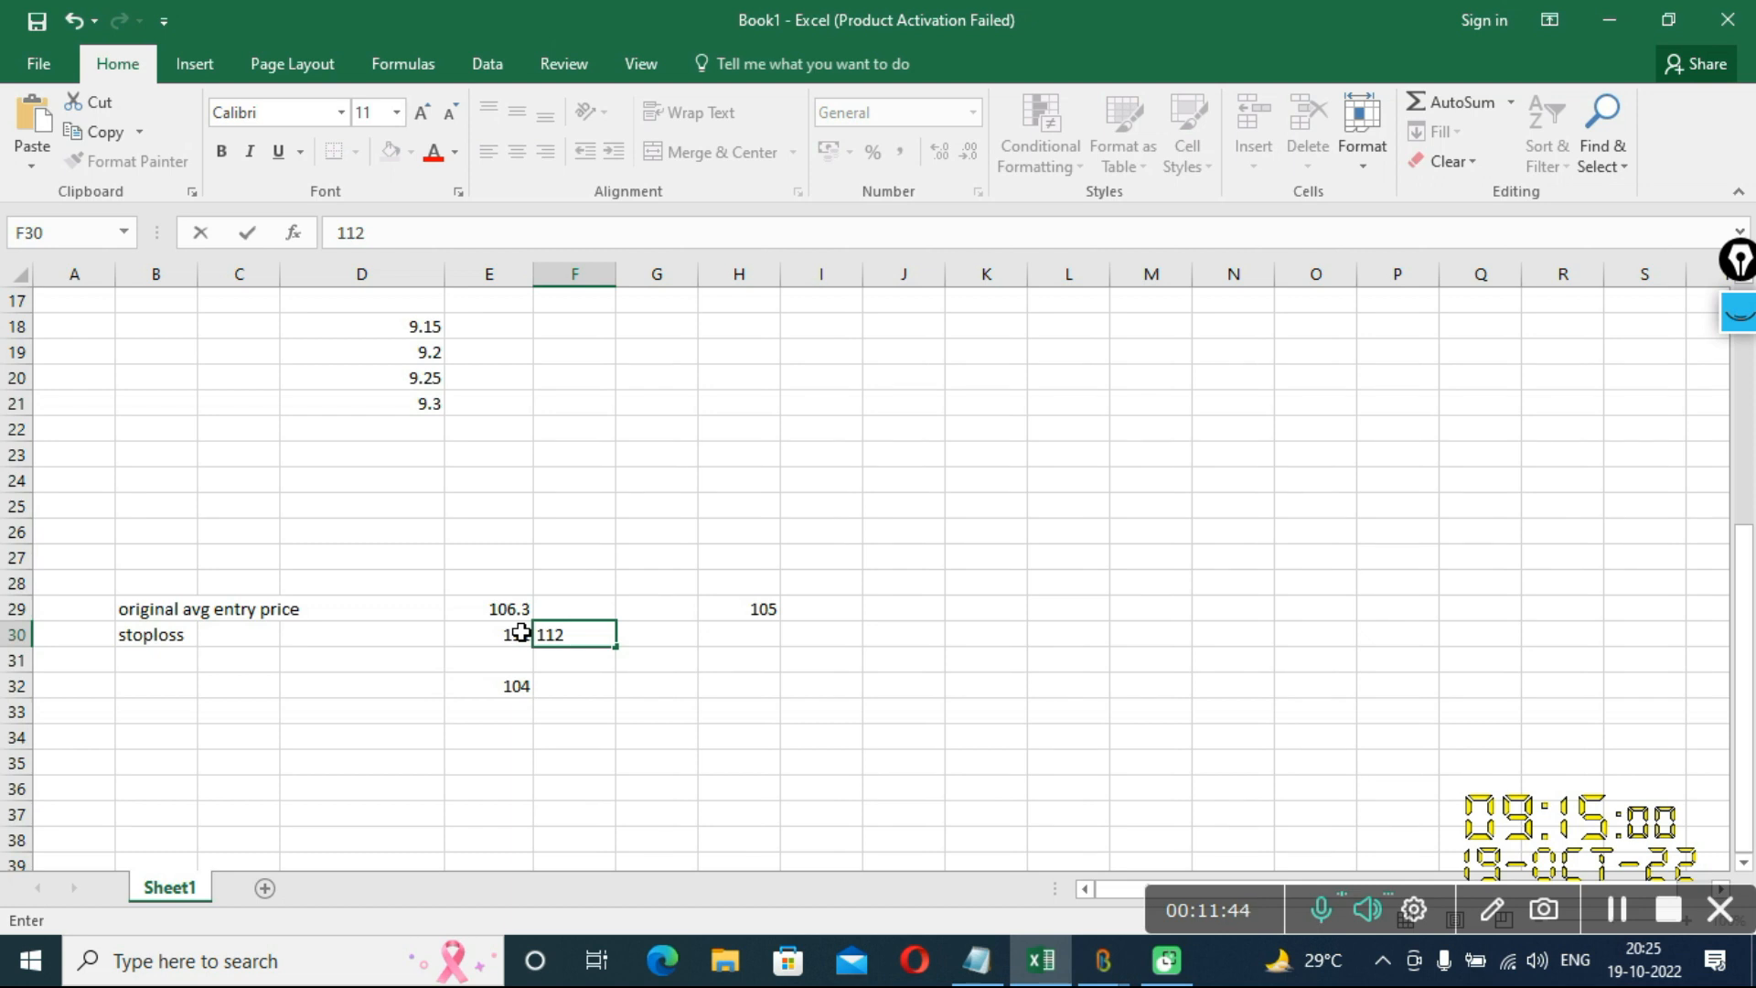
{"action": "left_click", "coordinate": [754, 604]}
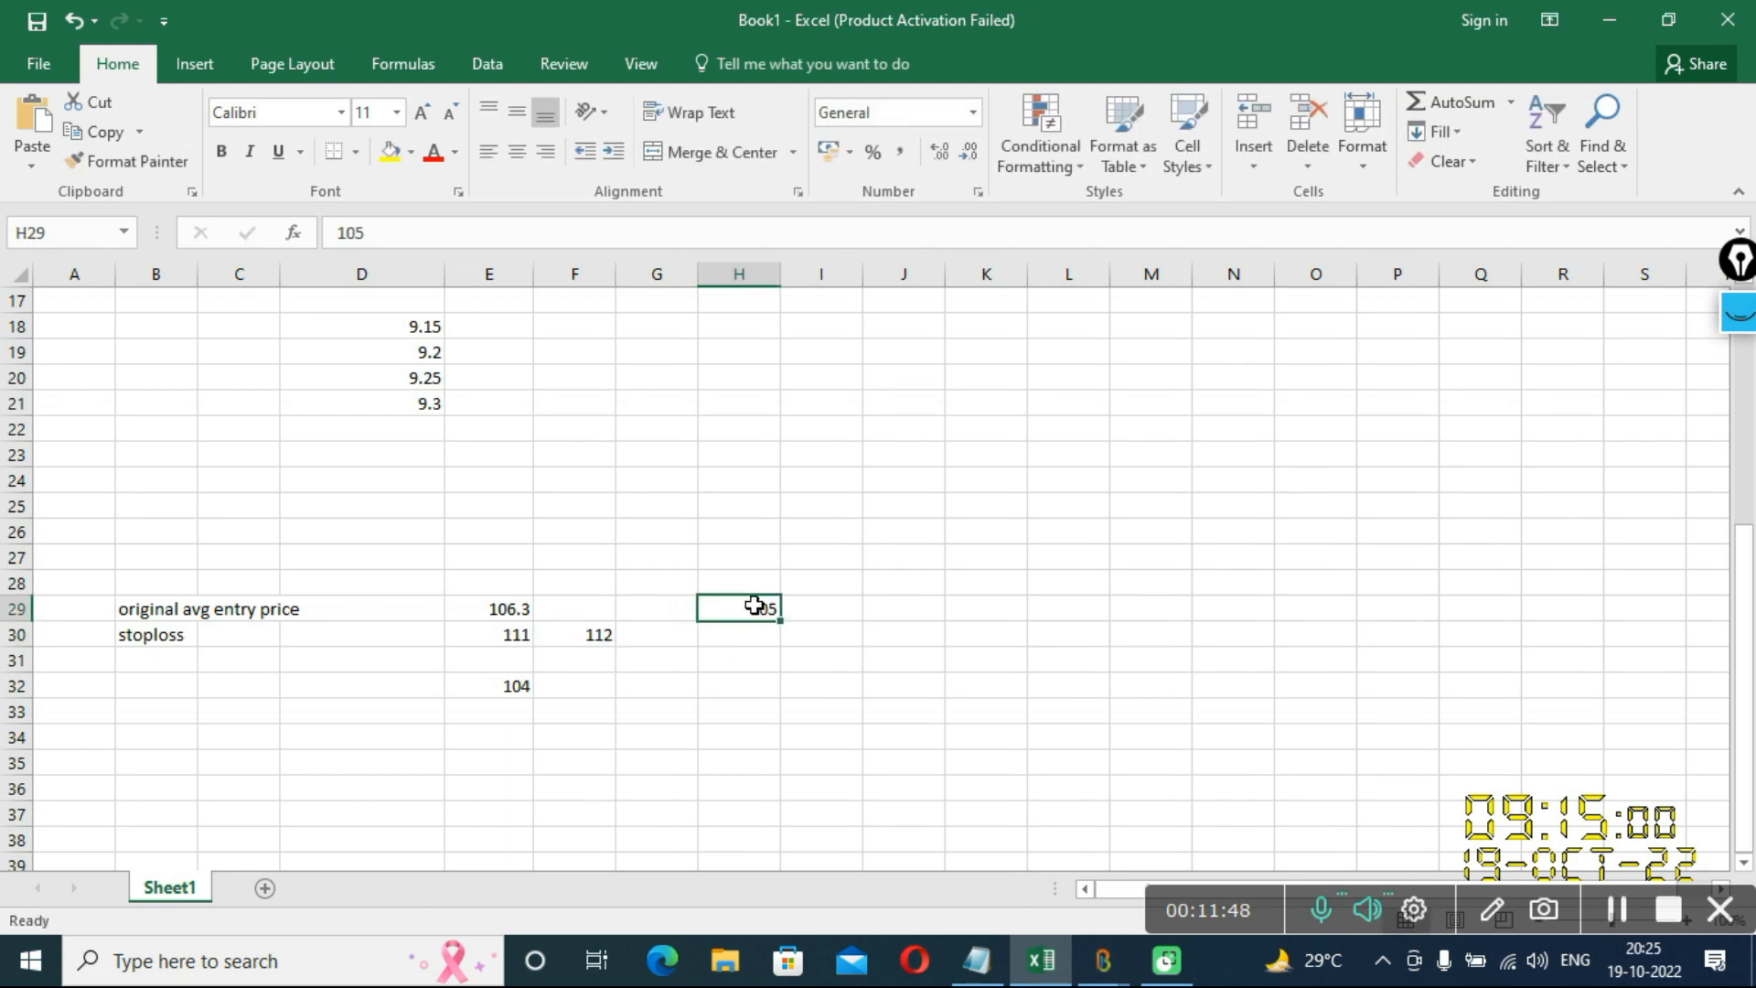
{"action": "left_click", "coordinate": [600, 639]}
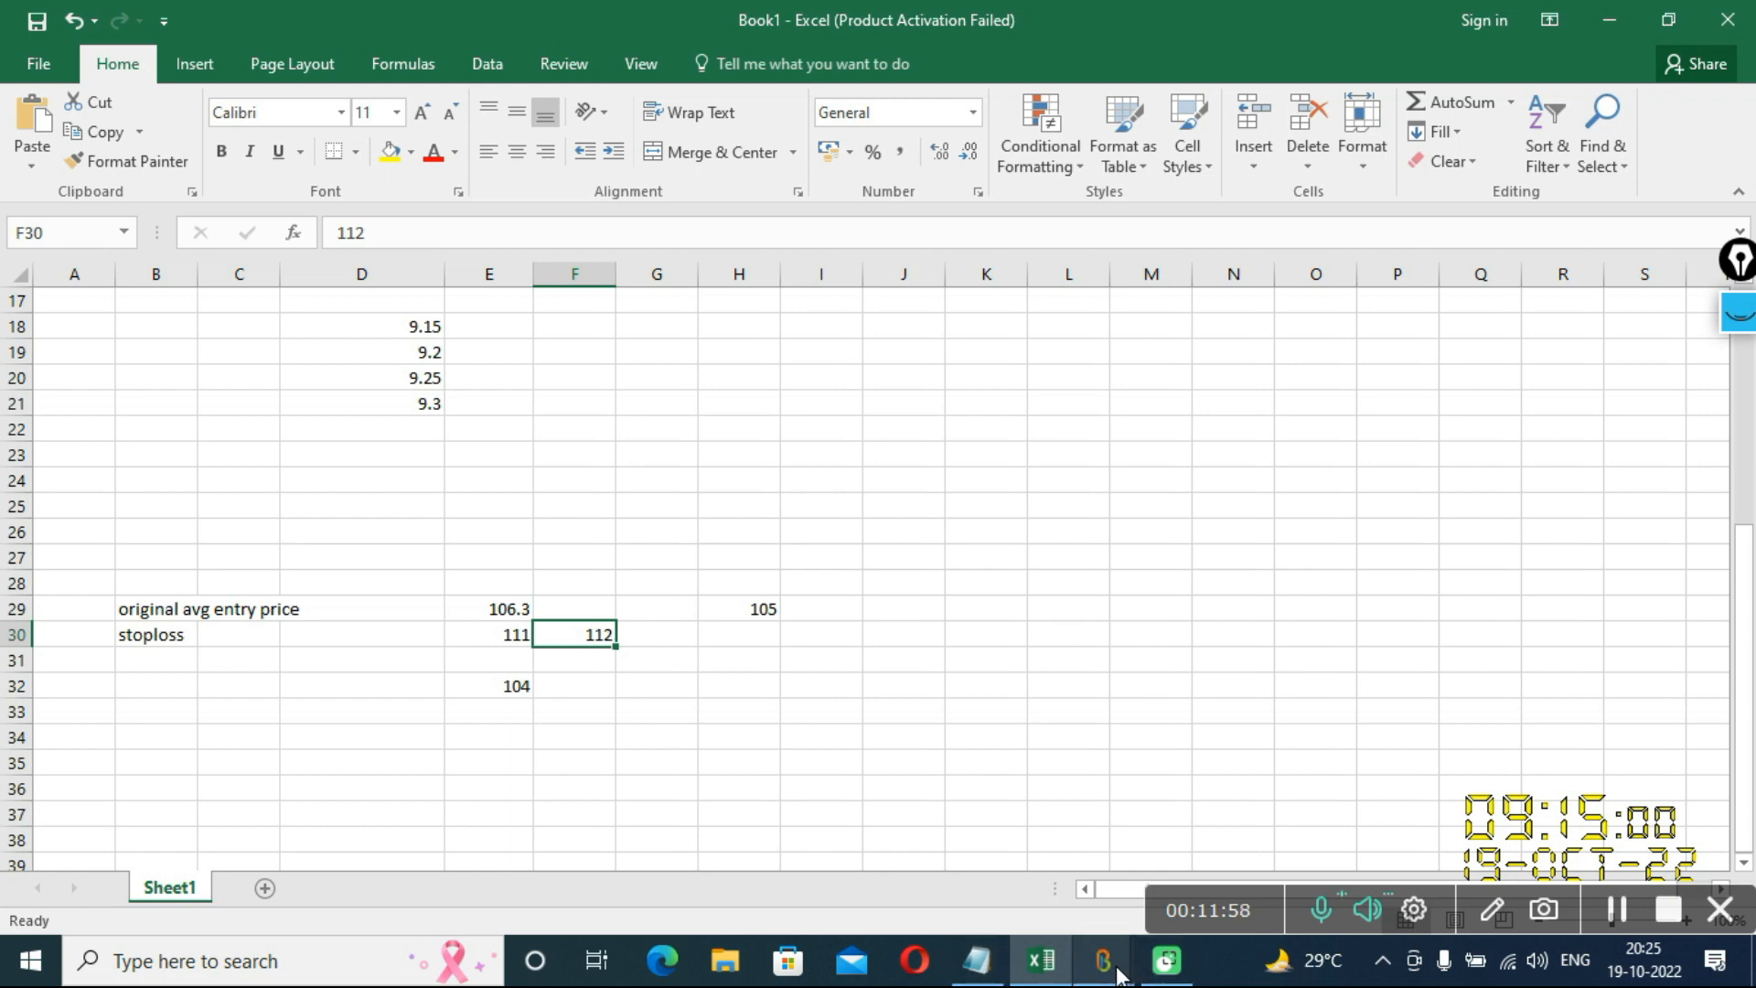
Switch to Backinzo and review the NO ReEntry if Moved SL To Cost and Move SL to Cost options
{"action": "mouse_move", "coordinate": [1117, 977]}
{"action": "left_click", "coordinate": [1244, 850]}
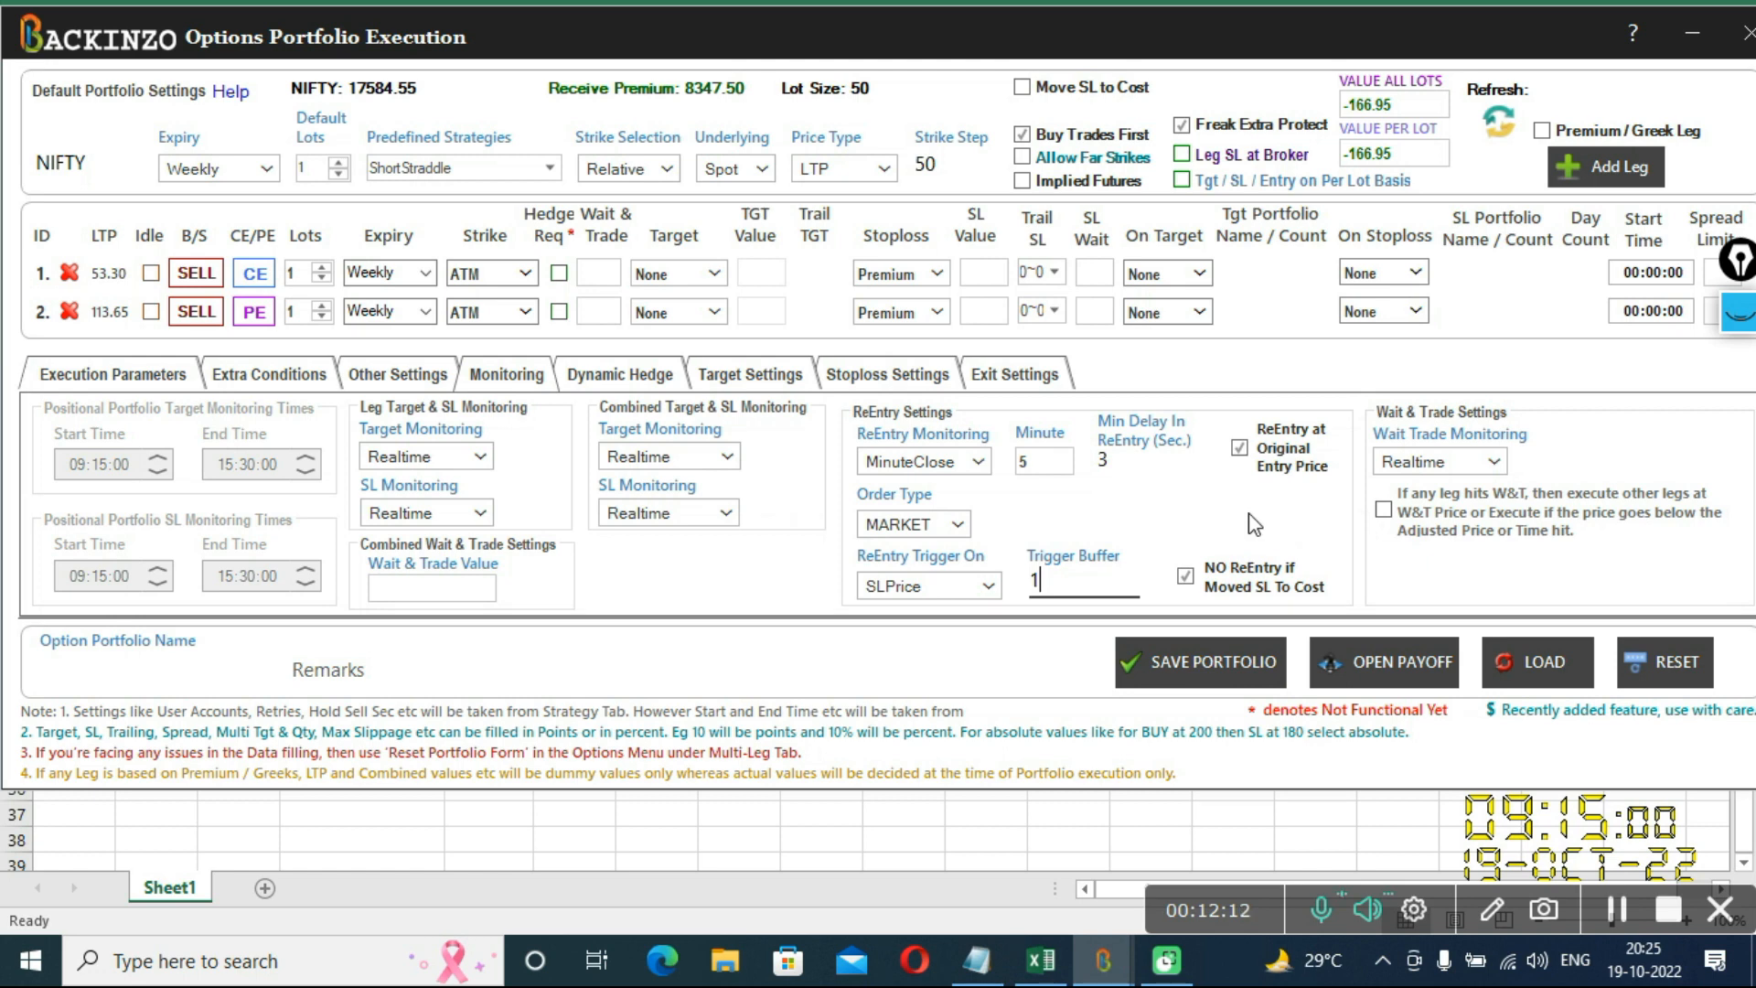
{"action": "mouse_move", "coordinate": [1025, 89]}
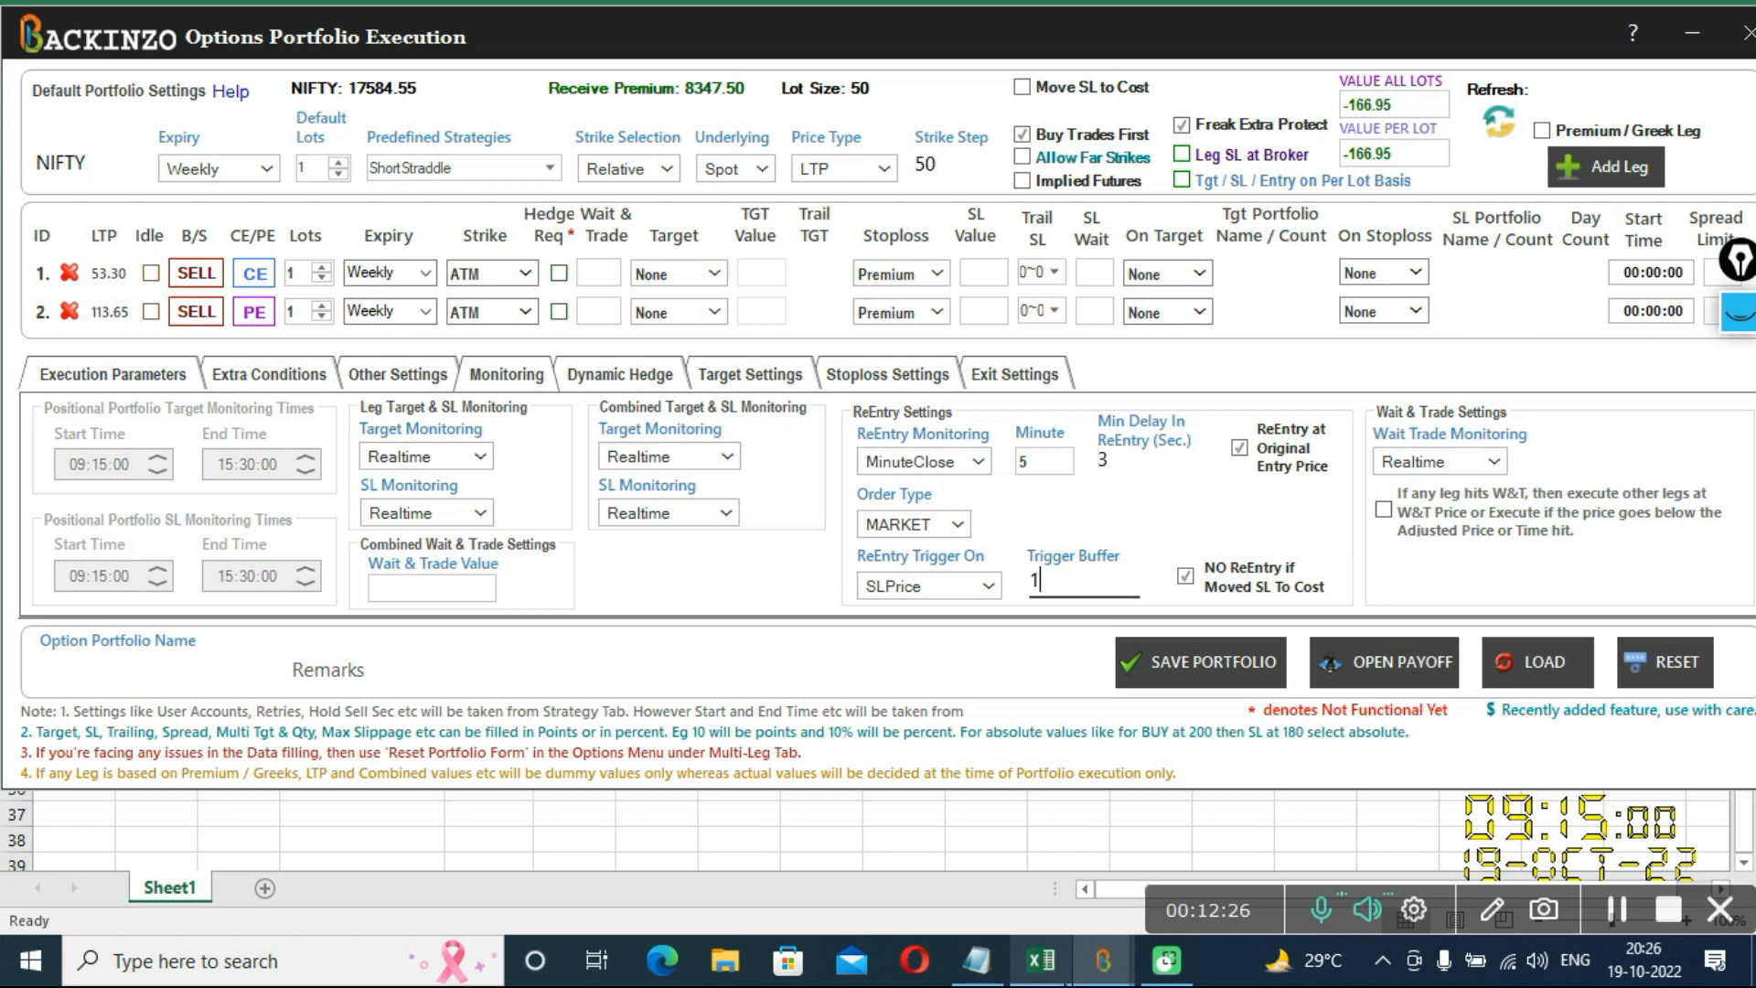
Switch to Excel and enter "leg 1" in M30 and "sl hit" in N30
{"action": "mouse_move", "coordinate": [1041, 958]}
{"action": "left_click", "coordinate": [985, 886]}
{"action": "left_click", "coordinate": [1160, 631]}
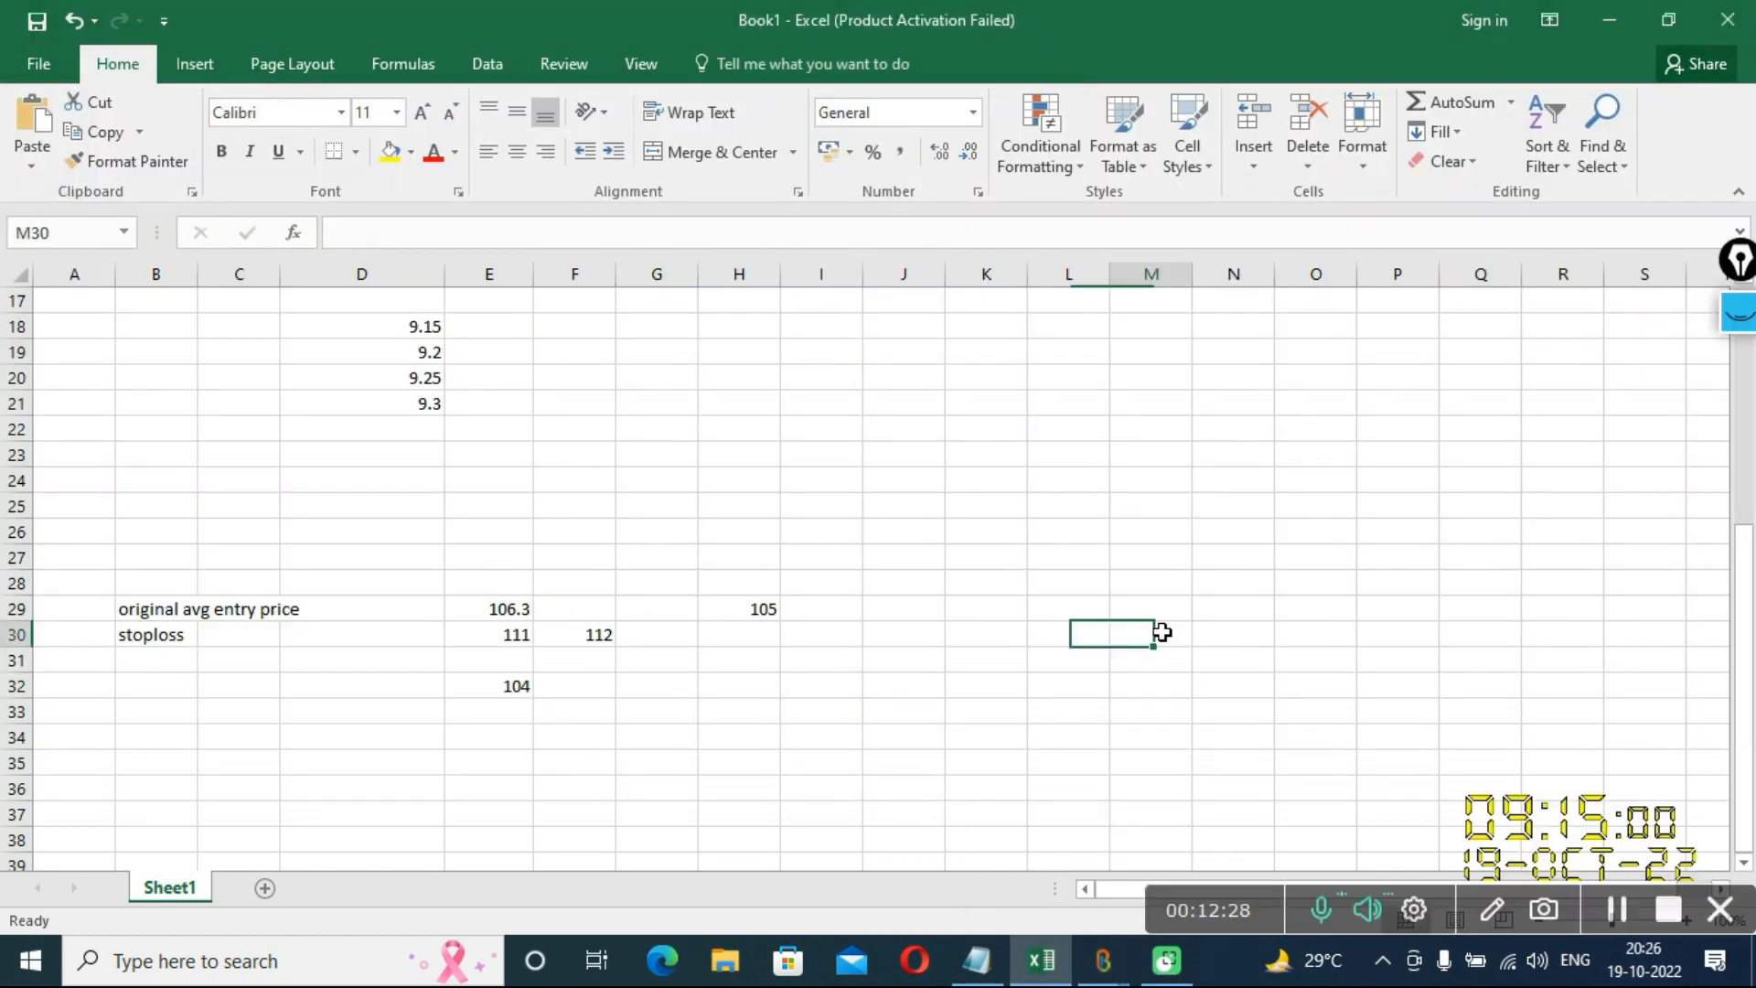
{"action": "type", "text": "leg 1"}
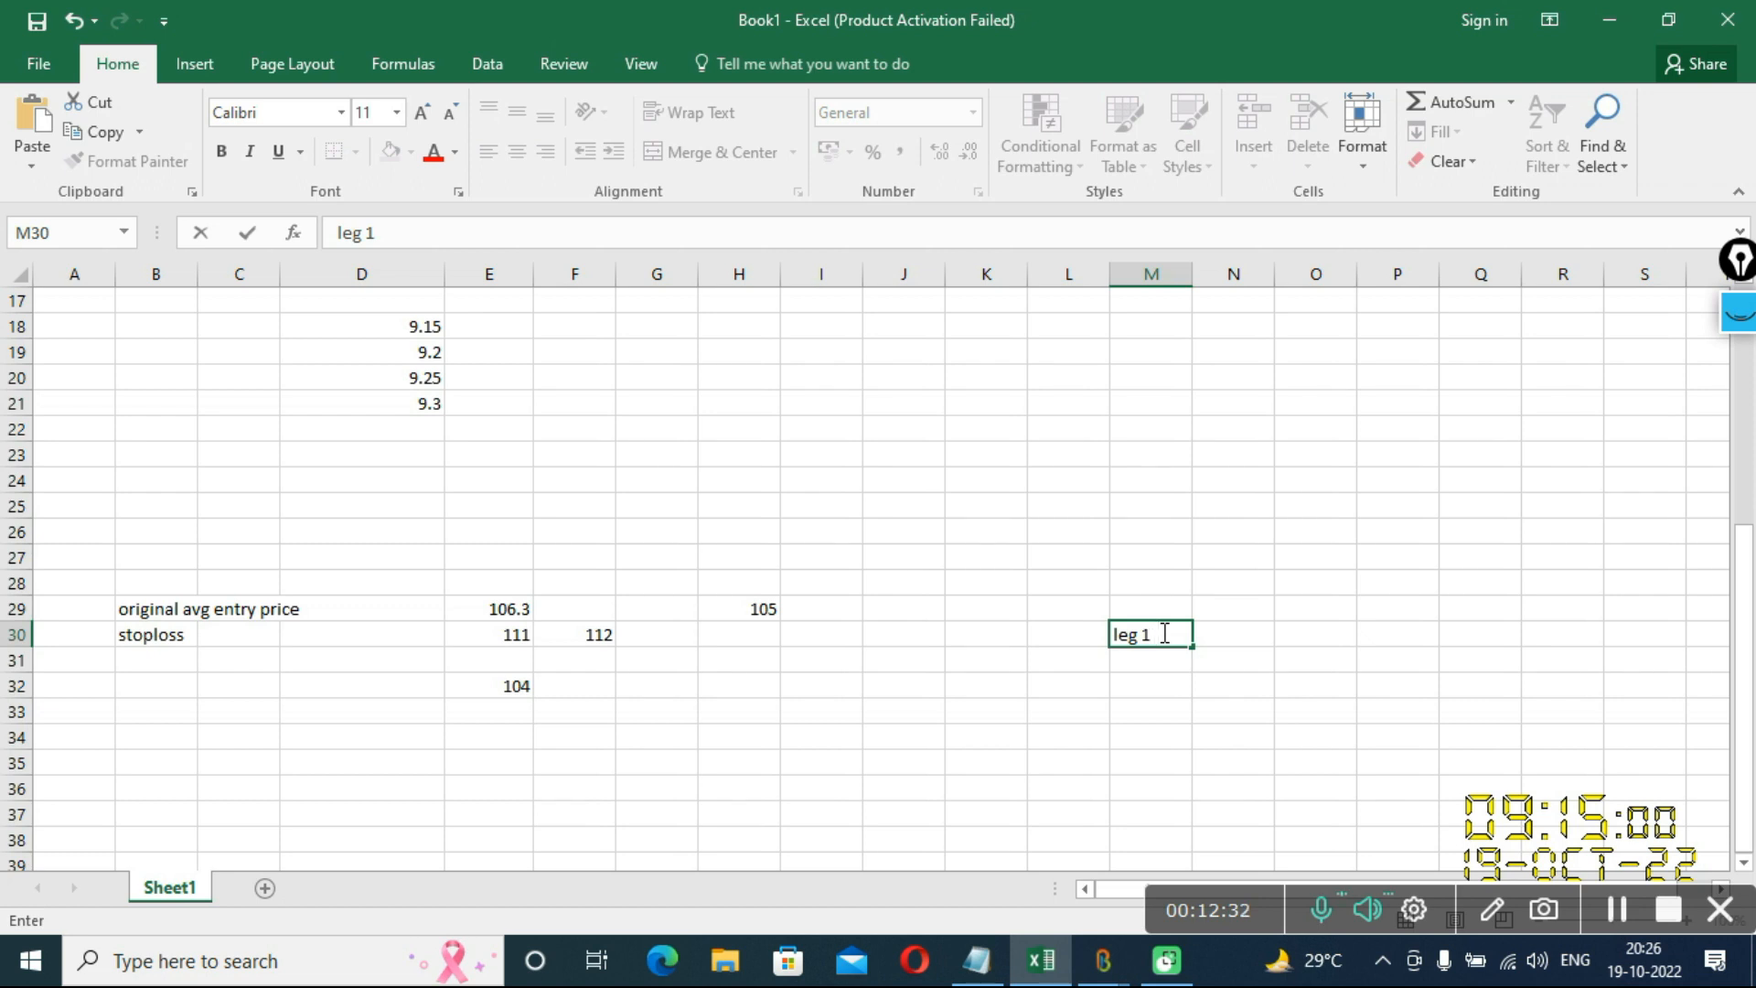
{"action": "left_click", "coordinate": [1240, 634]}
{"action": "type", "text": "sl hit"}
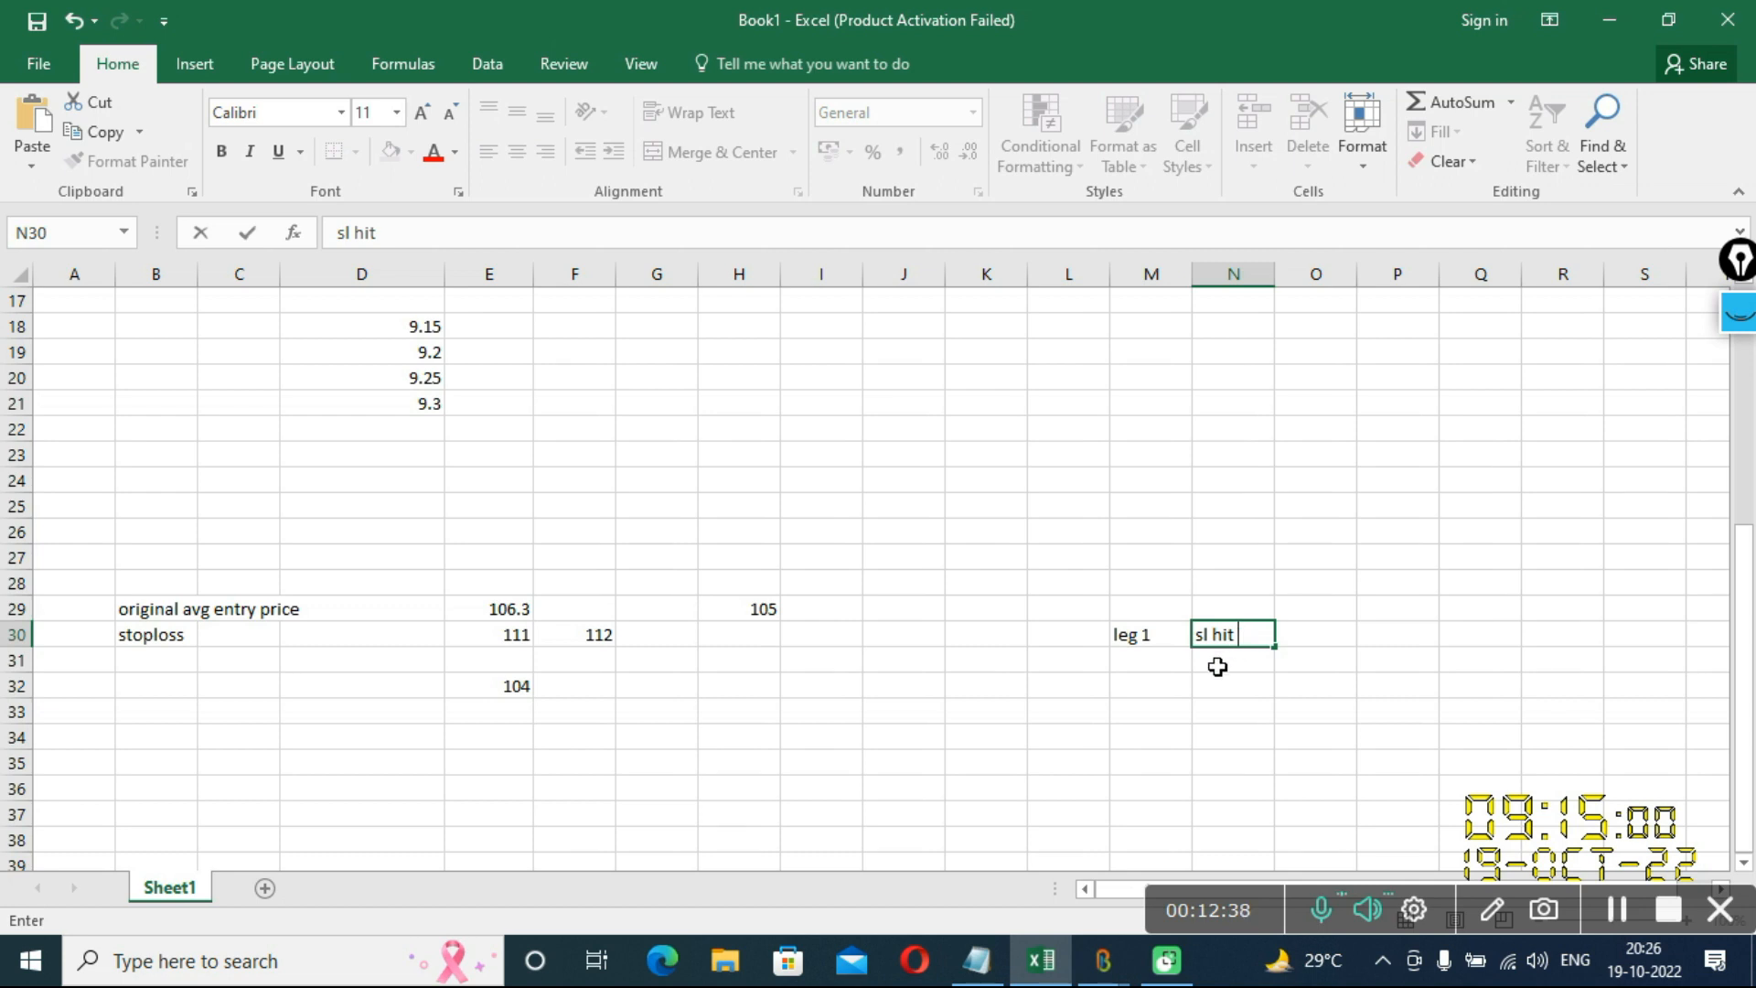
Enter "leg2" in M31 and "profit" in N31 for the second leg
{"action": "left_click", "coordinate": [1169, 667]}
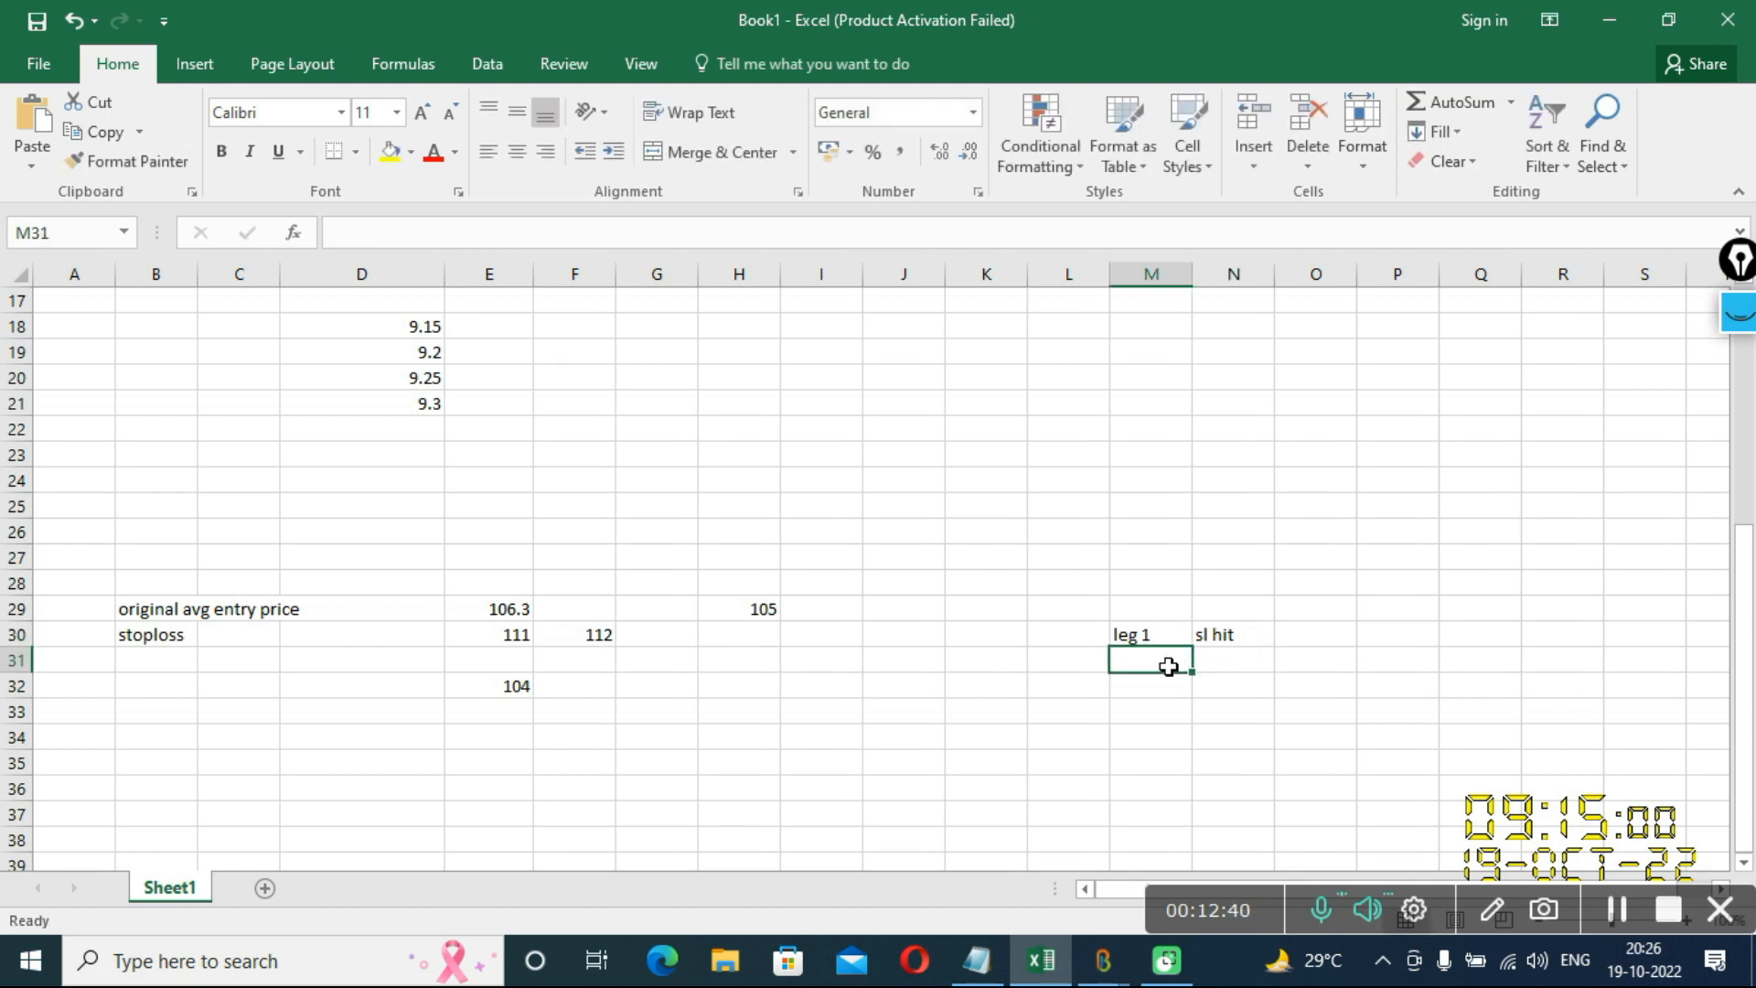
{"action": "type", "text": "leg"}
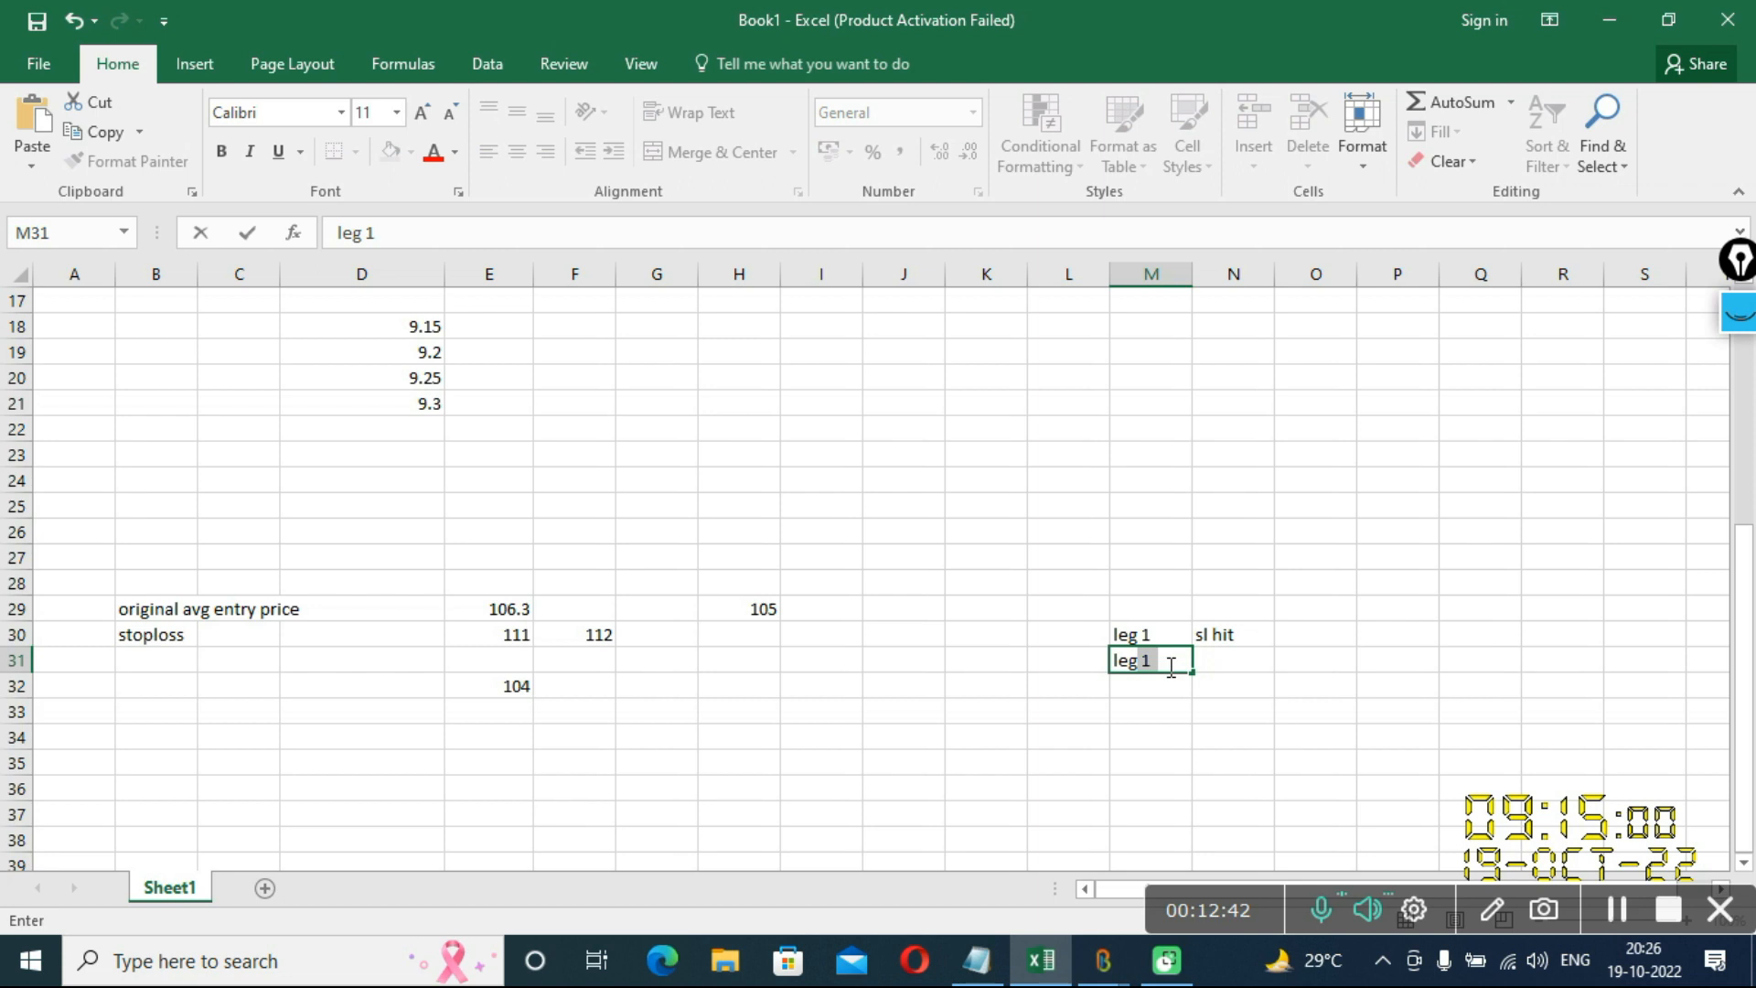
{"action": "key", "text": "BackSpace"}
{"action": "type", "text": "2"}
{"action": "left_click", "coordinate": [1243, 661]}
{"action": "type", "text": "profit"}
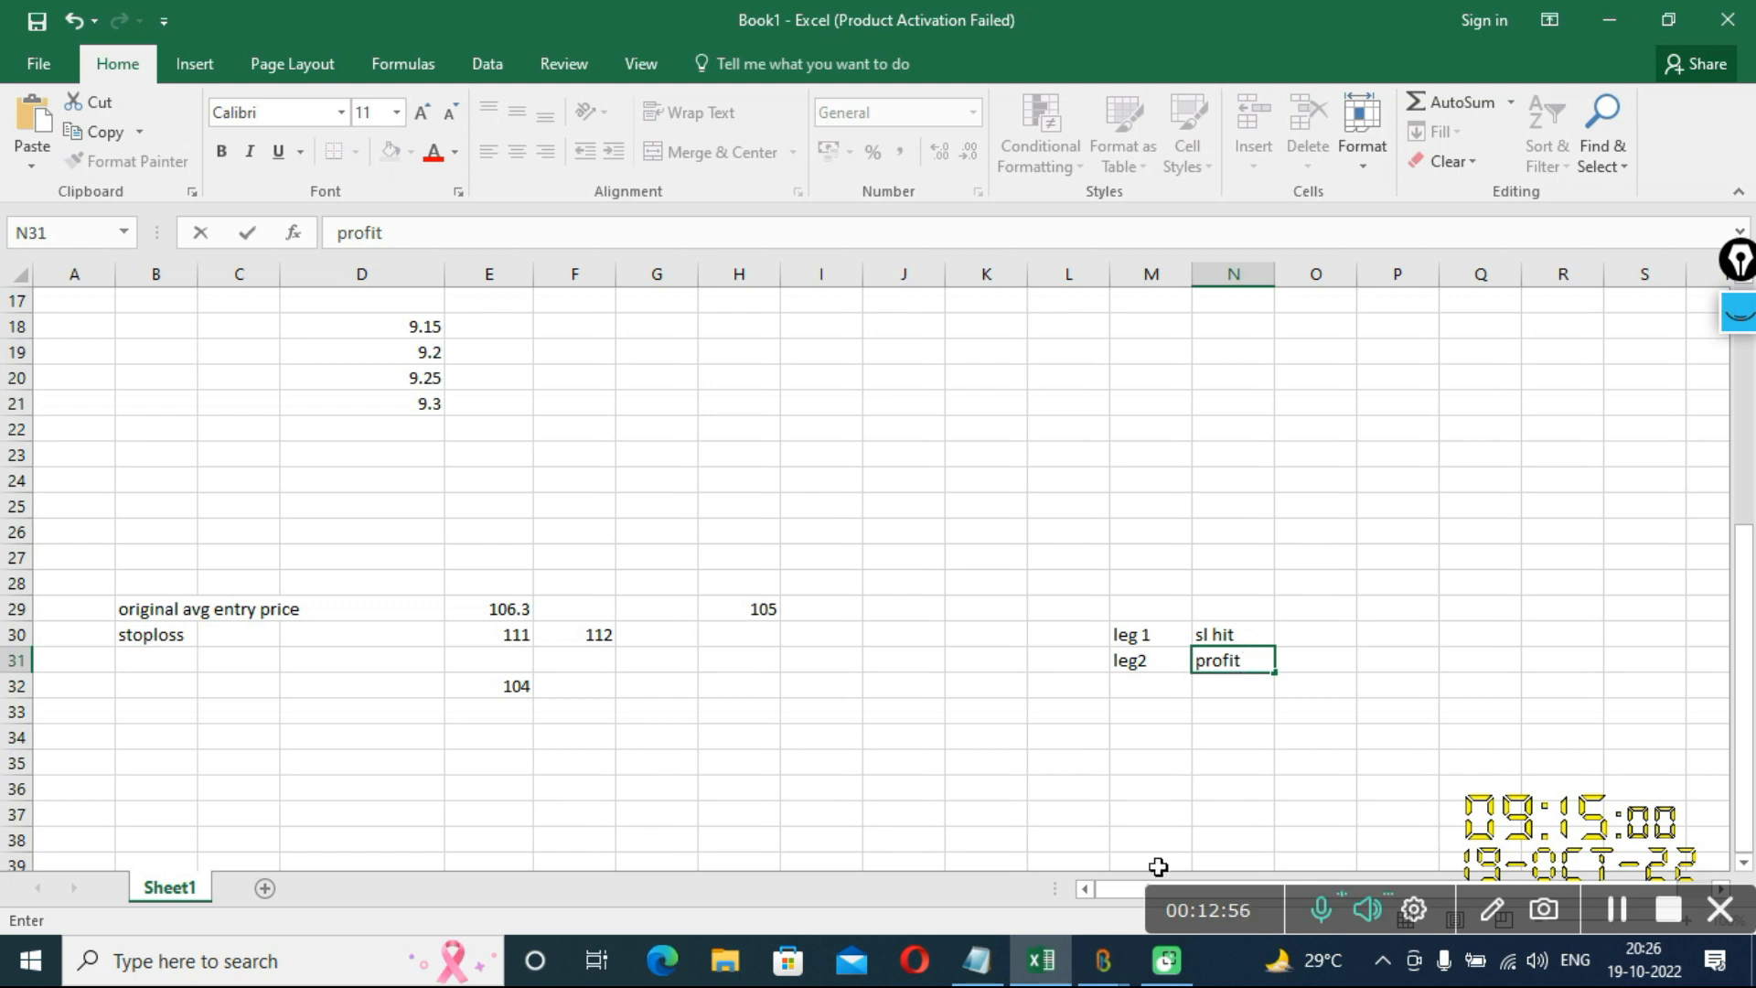
Switch to Backinzo and read the explanation of the NO ReEntry if Moved SL To Cost option
{"action": "mouse_move", "coordinate": [1090, 977]}
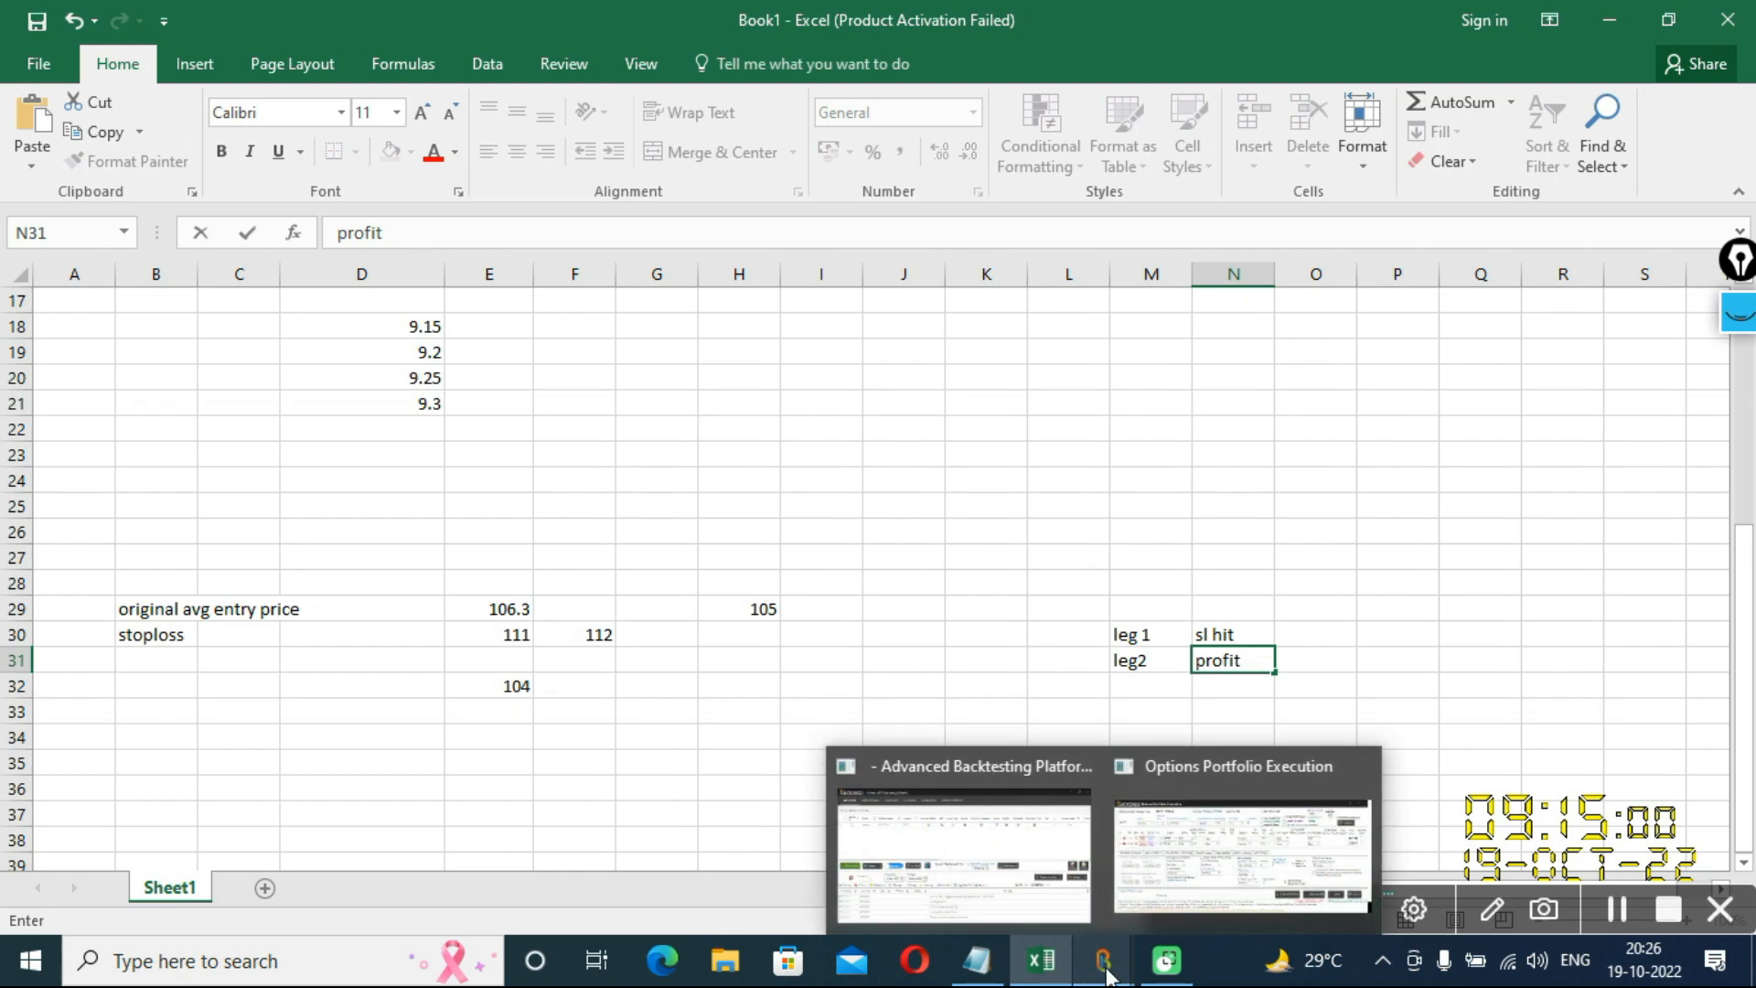
{"action": "left_click", "coordinate": [1216, 874]}
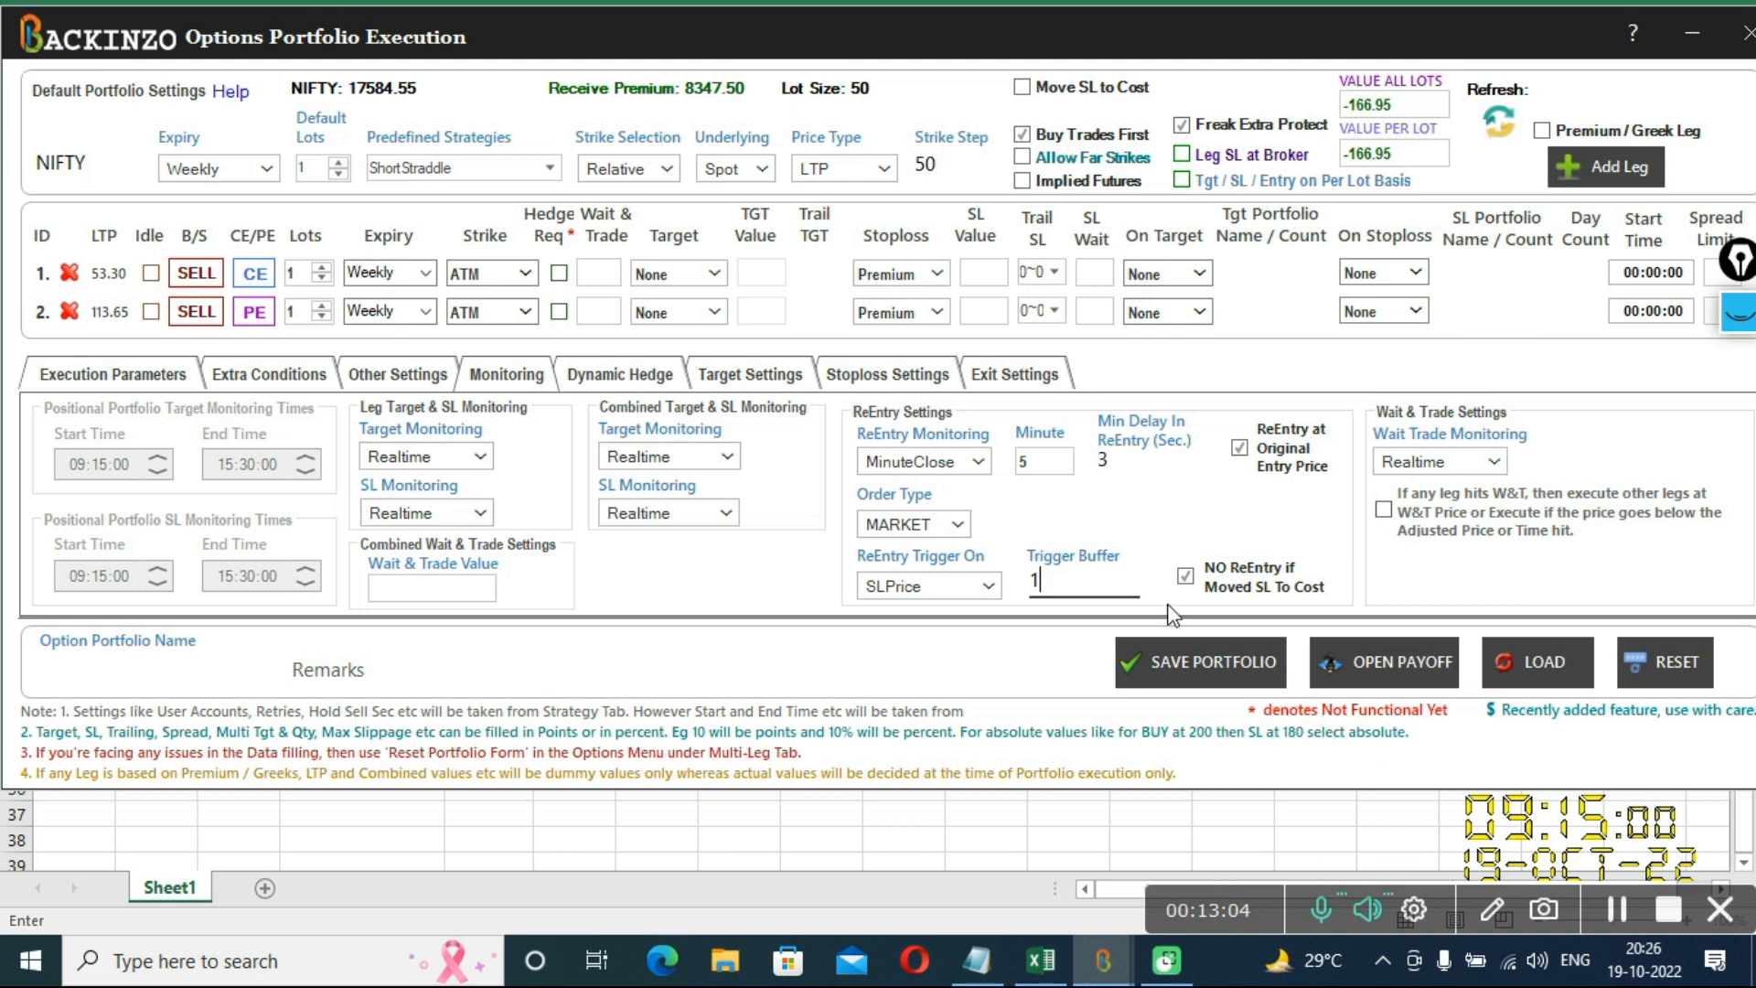
{"action": "mouse_move", "coordinate": [1188, 586]}
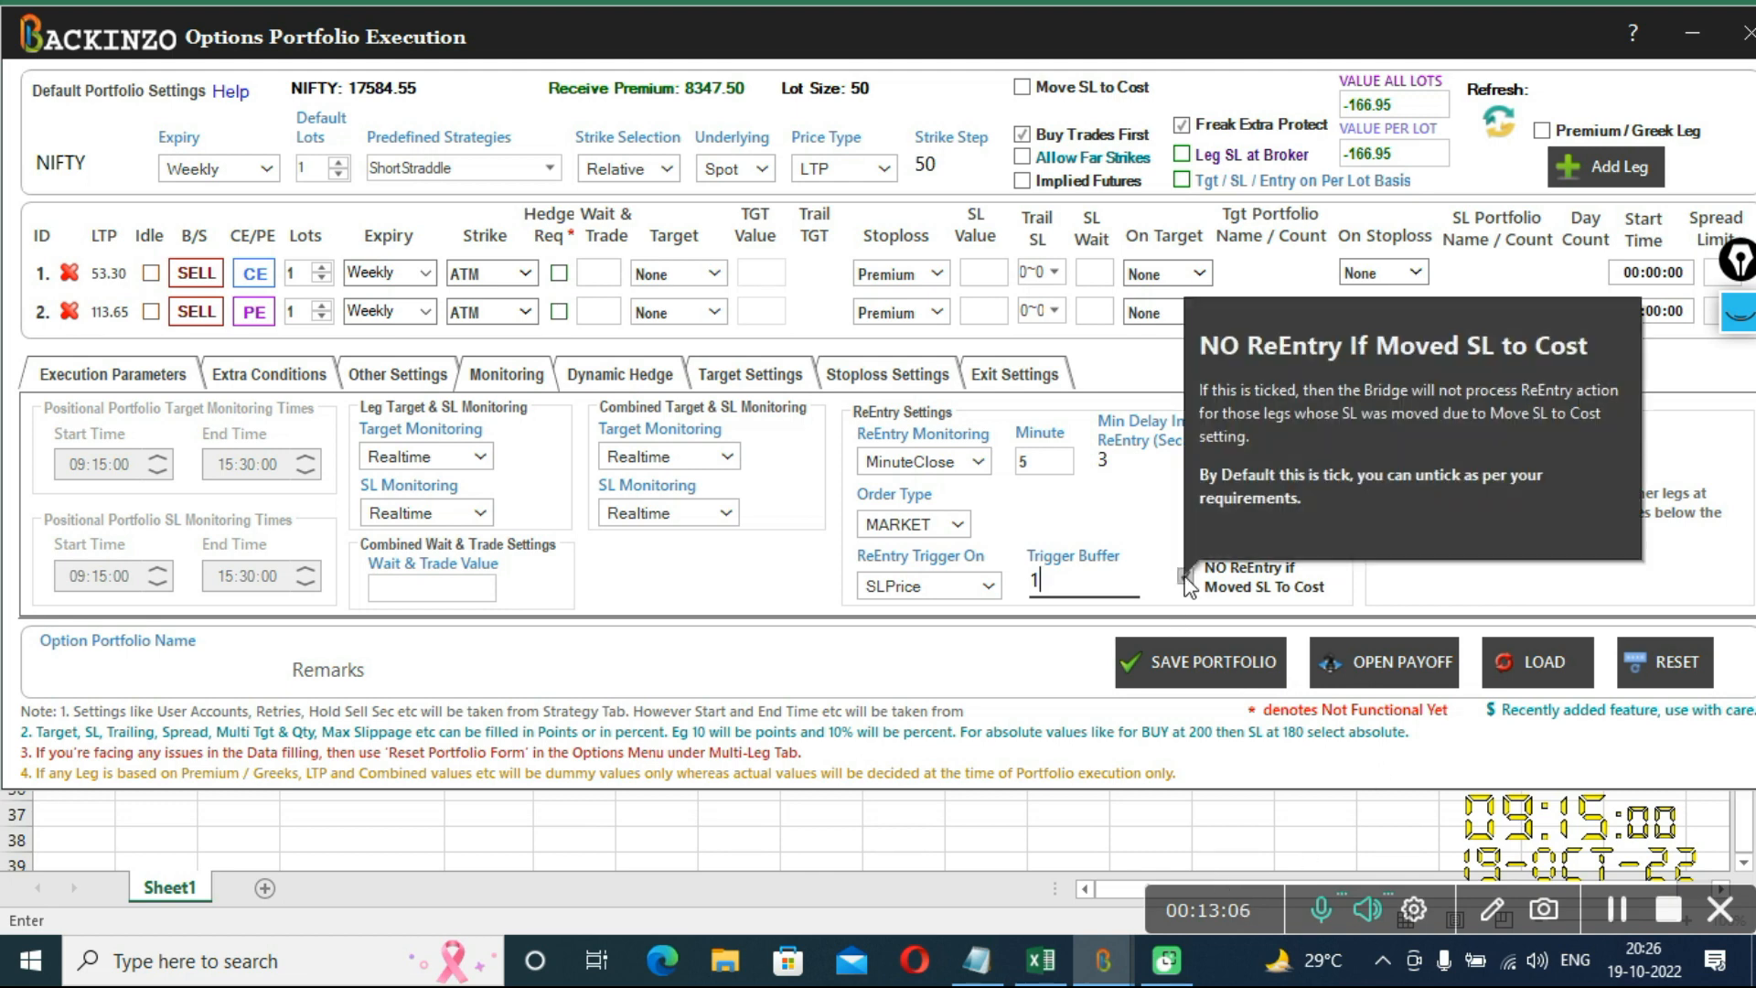